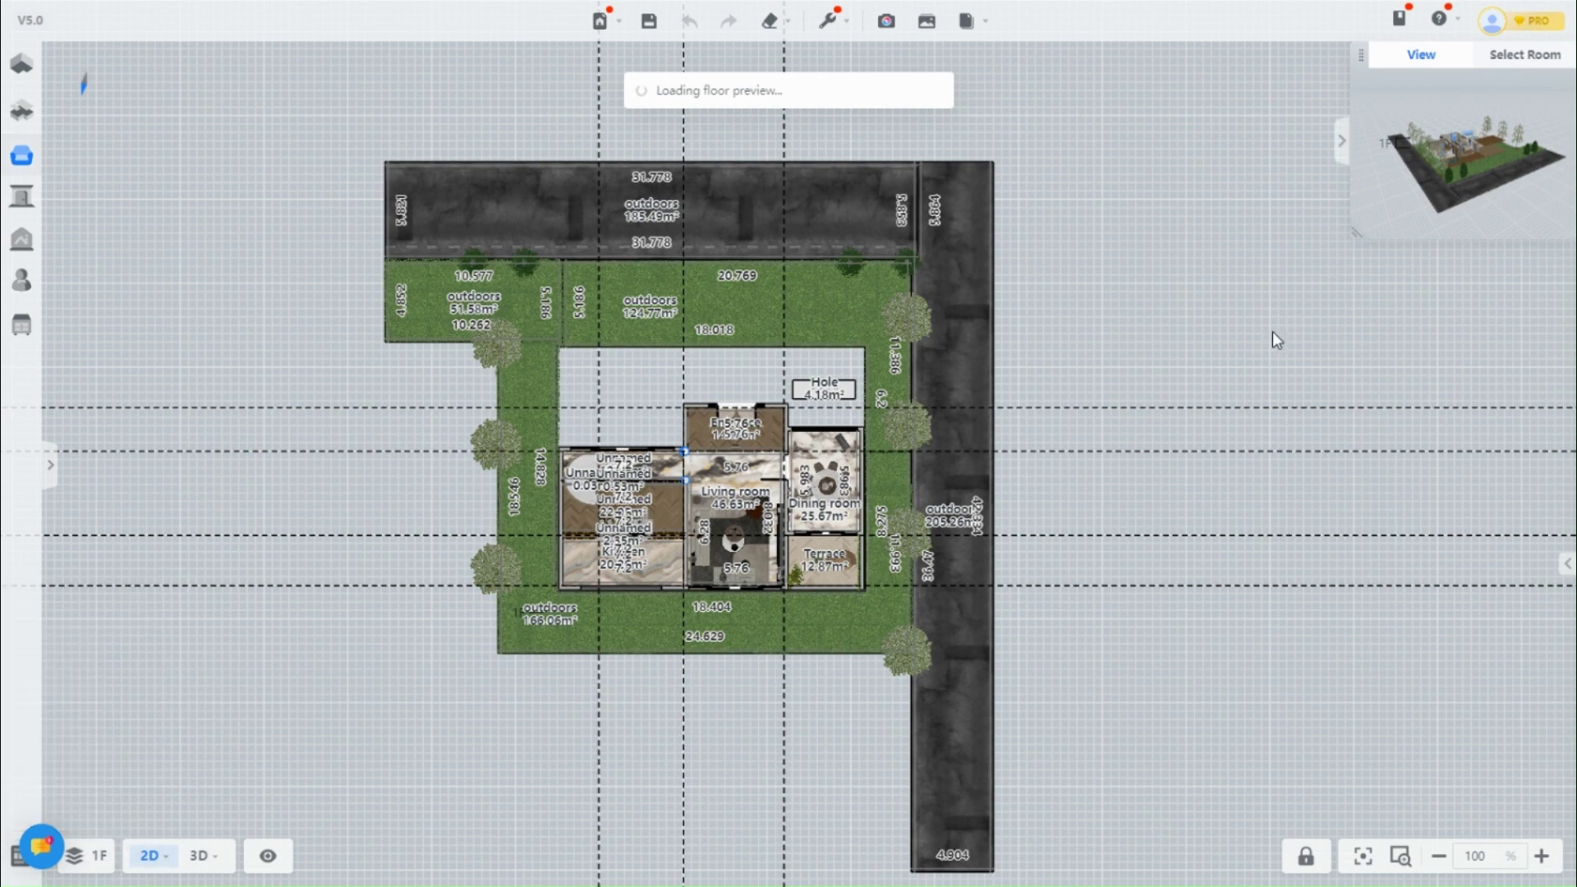
# Orbit the 3D view of the house to face its front
pyautogui.moveTo(1355, 234); pyautogui.dragTo(1015, 494)
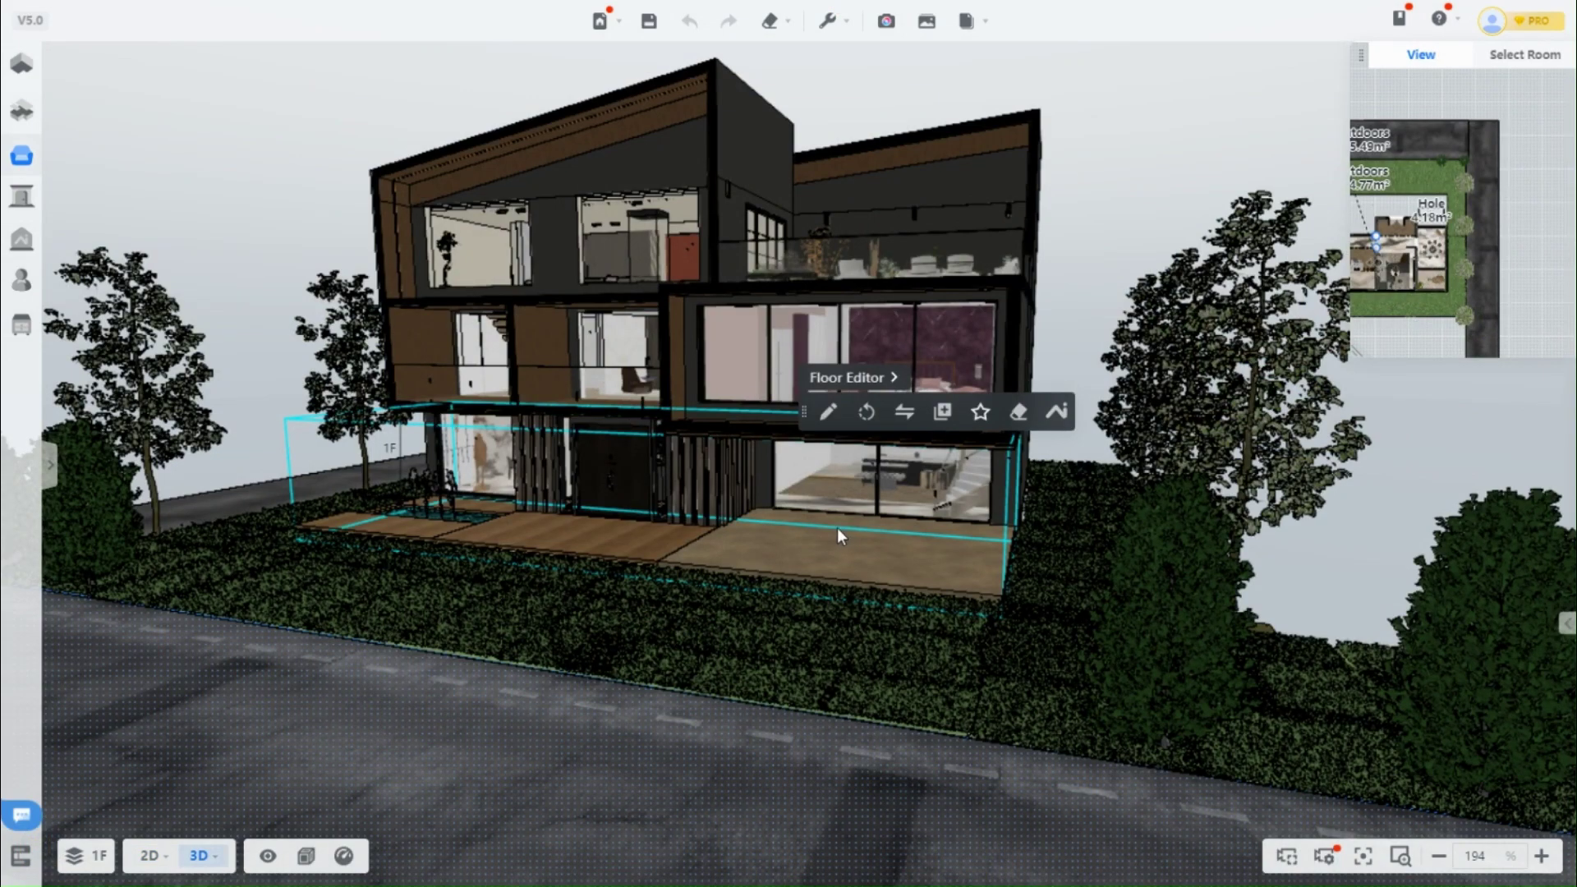
pyautogui.moveTo(328, 701); pyautogui.dragTo(440, 707)
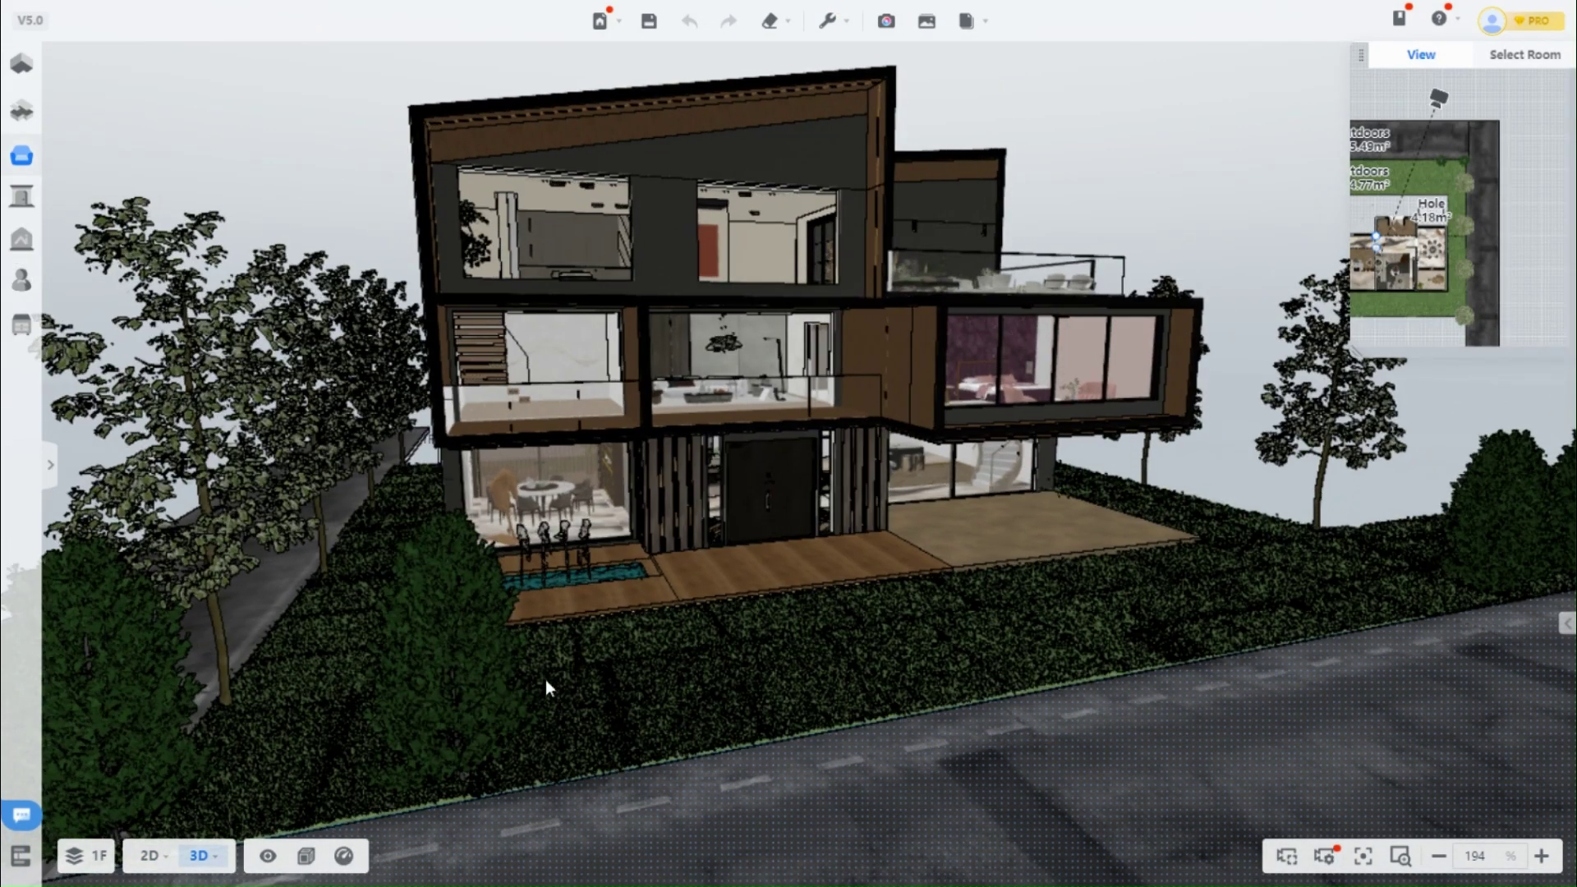
pyautogui.click(826, 584)
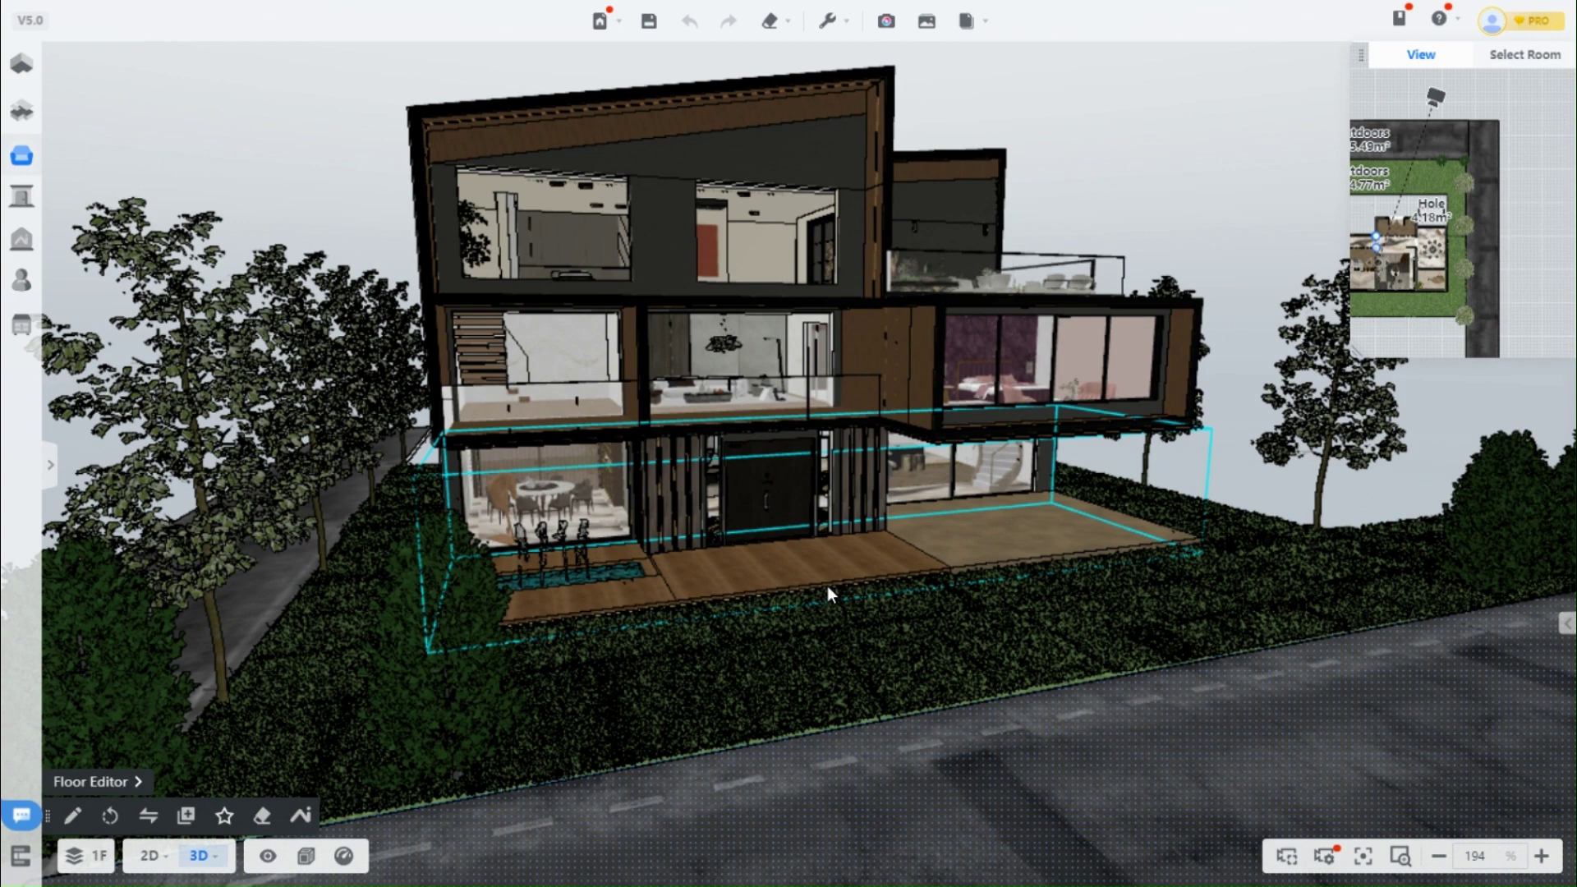
pyautogui.scroll(-2, 1017, 733)
pyautogui.moveTo(1124, 738); pyautogui.dragTo(1011, 754)
# Place the camera in front of the house on the site overview for a 2k HD 4:3 perspective
pyautogui.moveTo(1353, 350); pyautogui.dragTo(1140, 550)
pyautogui.scroll(2, 1253, 526)
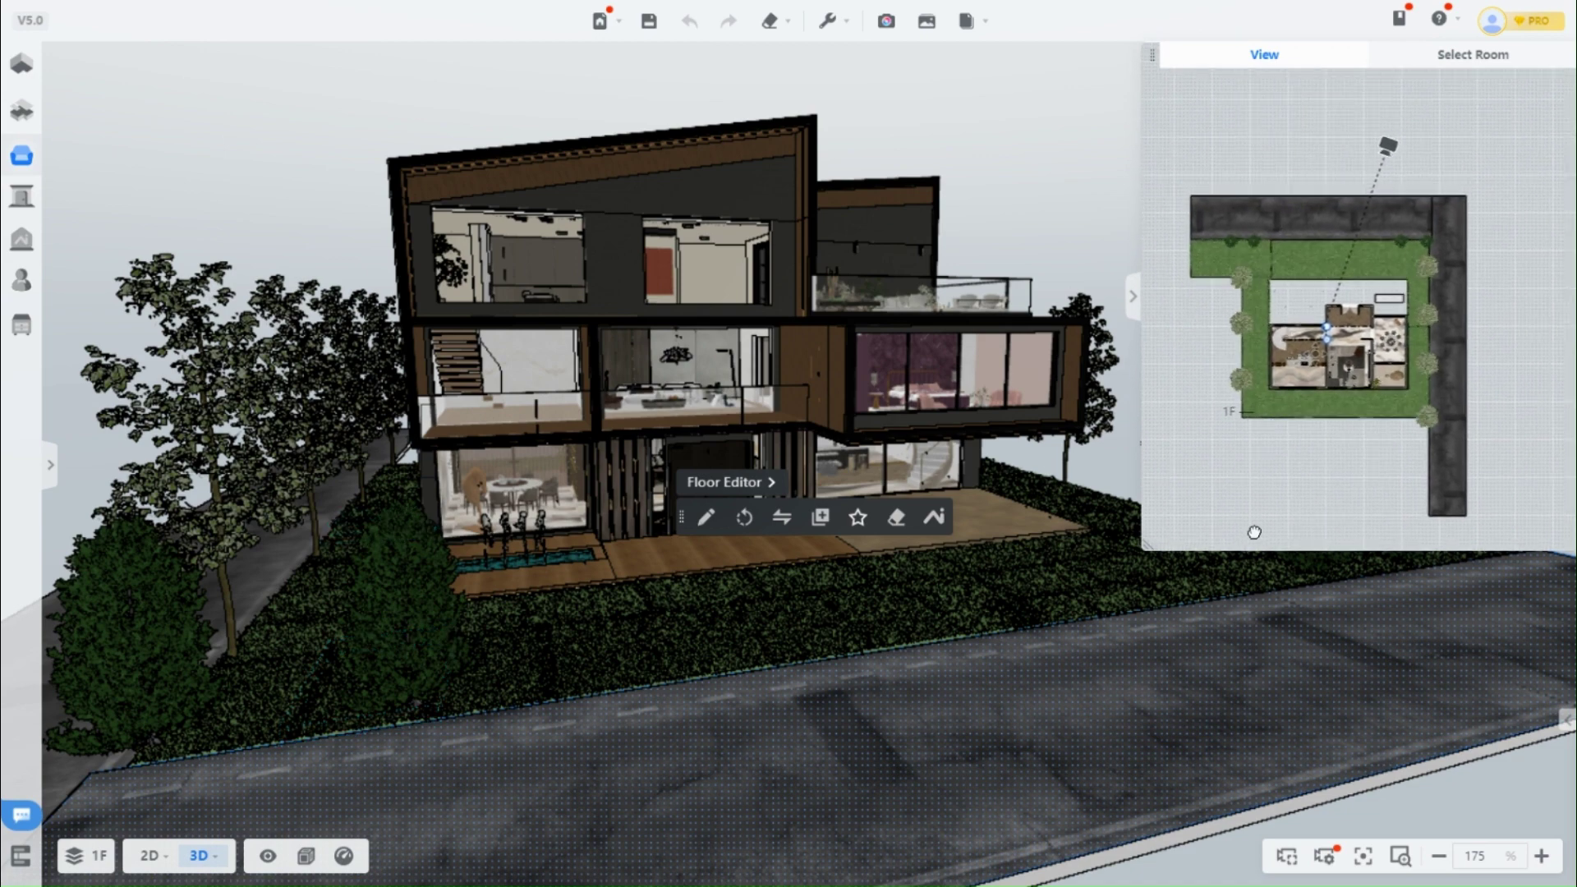
pyautogui.scroll(-2, 1335, 286)
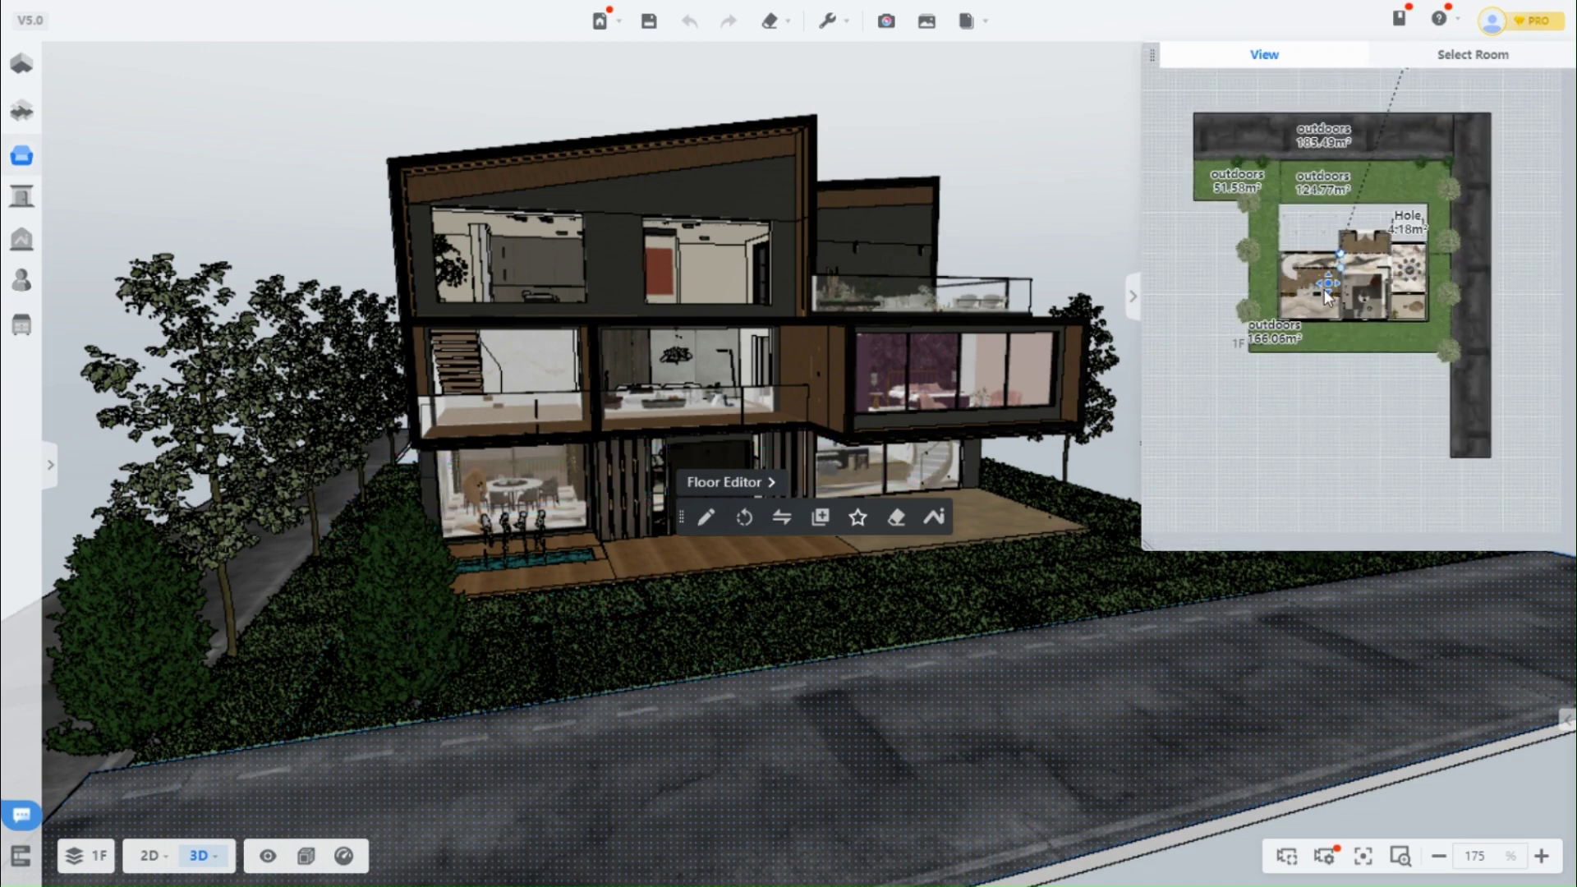
pyautogui.moveTo(1344, 279); pyautogui.dragTo(1363, 279)
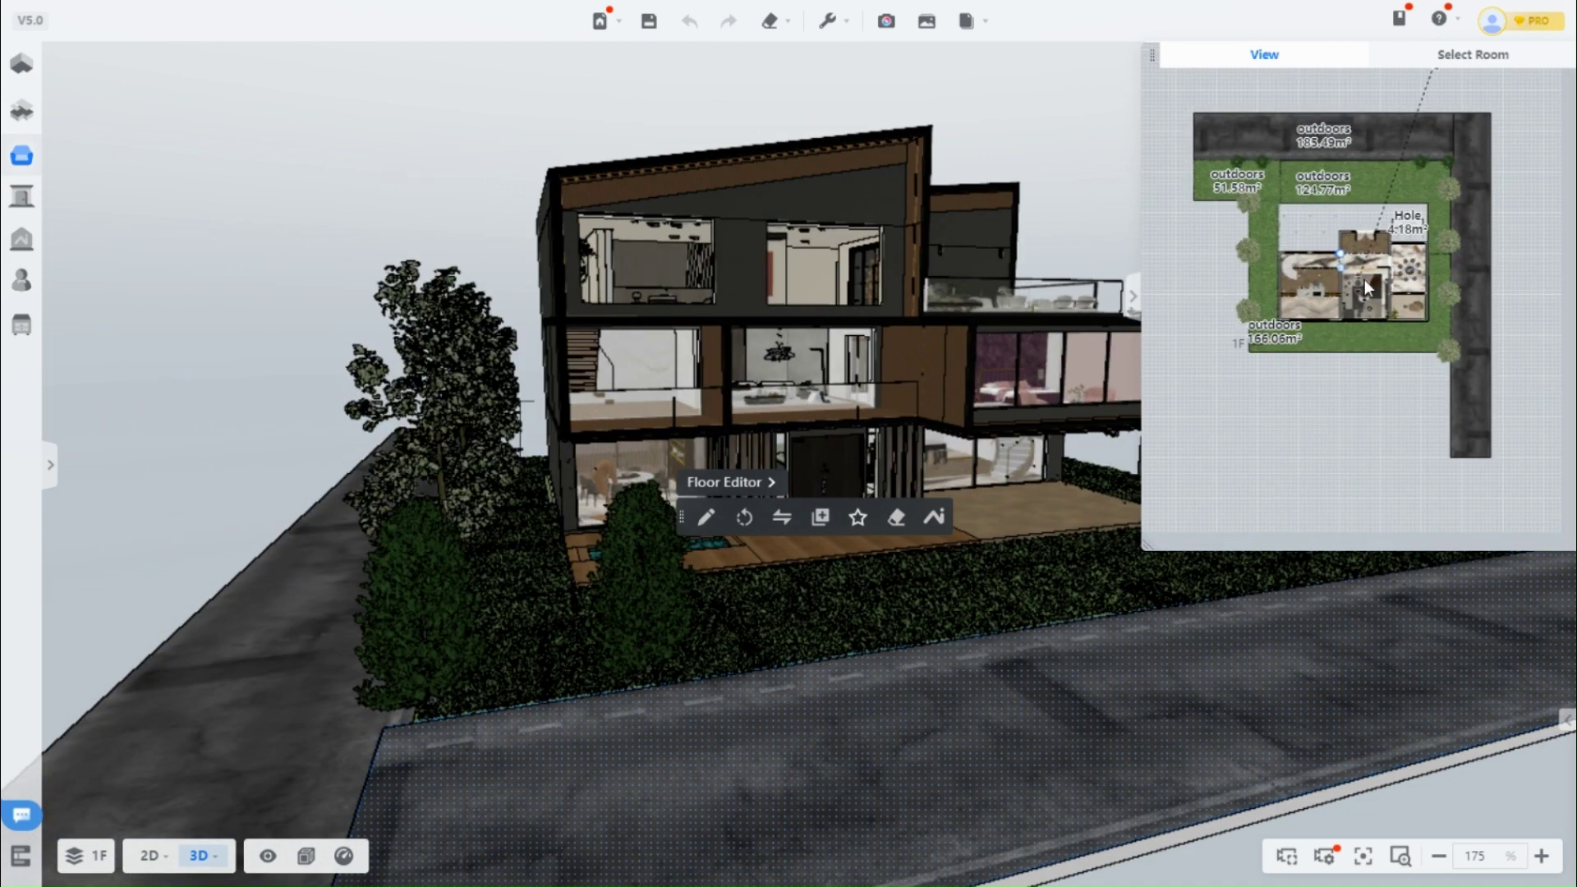
pyautogui.scroll(-1, 1383, 302)
pyautogui.moveTo(1421, 116)
pyautogui.mouseDown()
pyautogui.moveTo(1357, 120)
pyautogui.moveTo(1350, 155)
pyautogui.mouseUp()
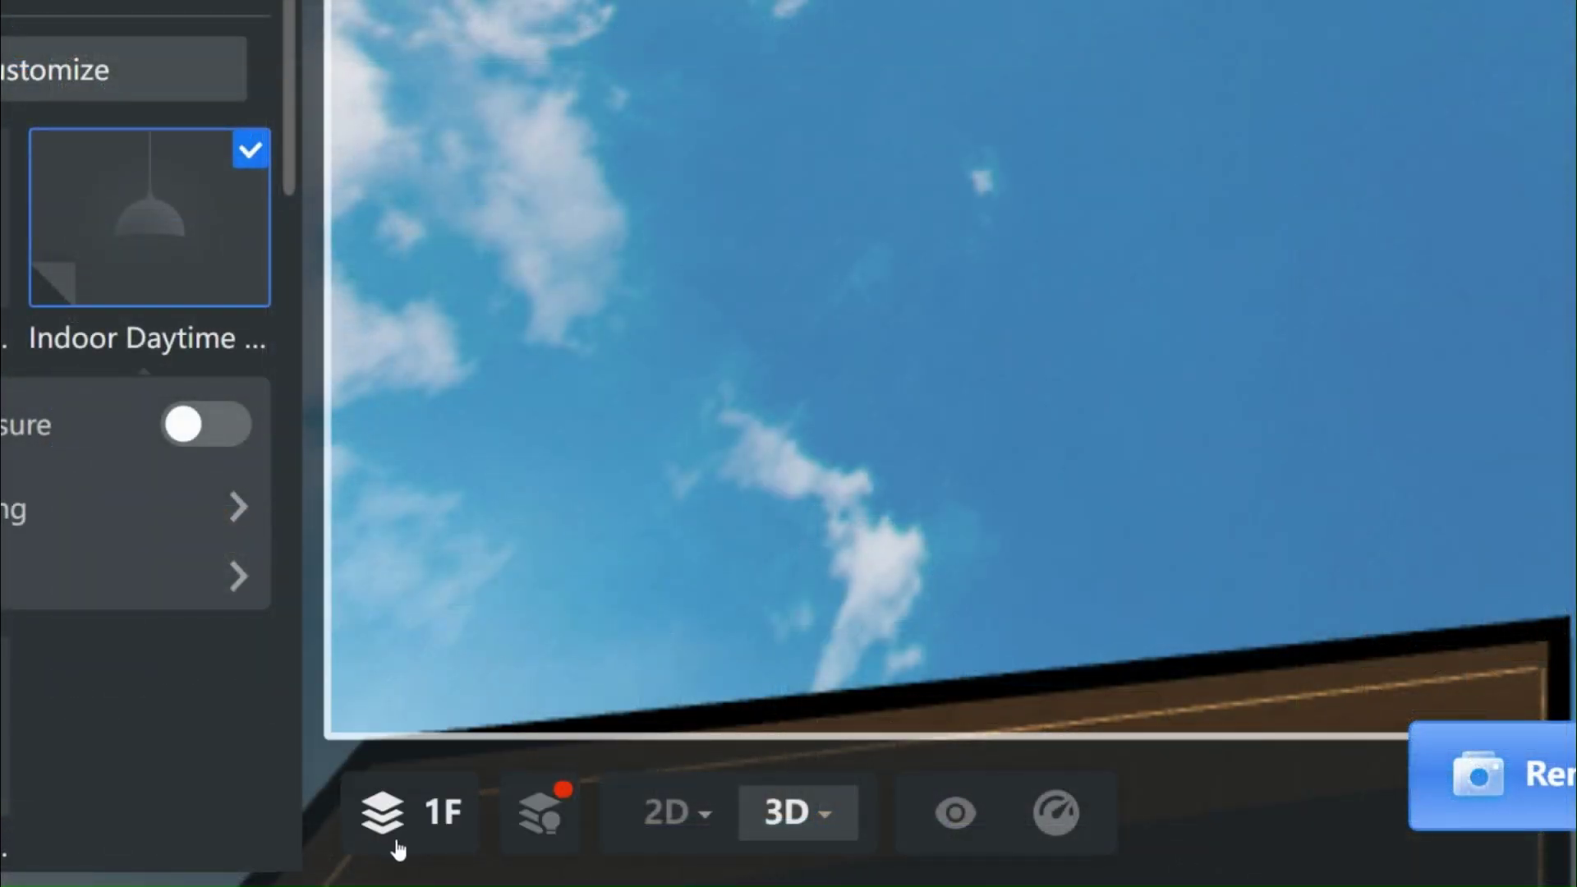
# Return to the 1F view and apply the Realistic Outdoor ambient light preset
pyautogui.click(397, 846)
pyautogui.click(327, 232)
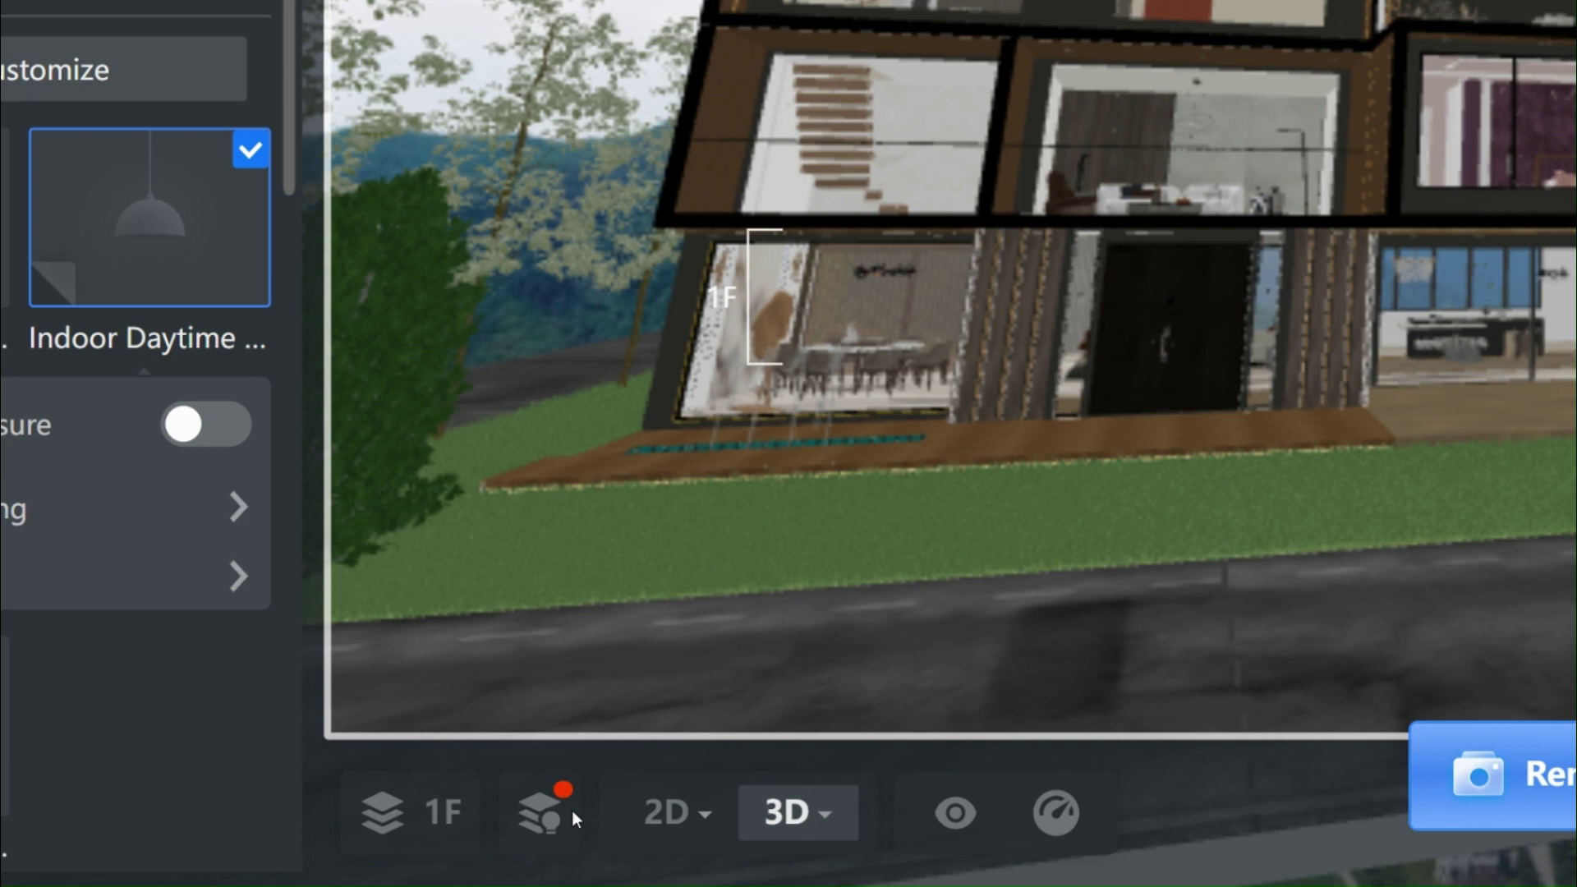
pyautogui.click(542, 833)
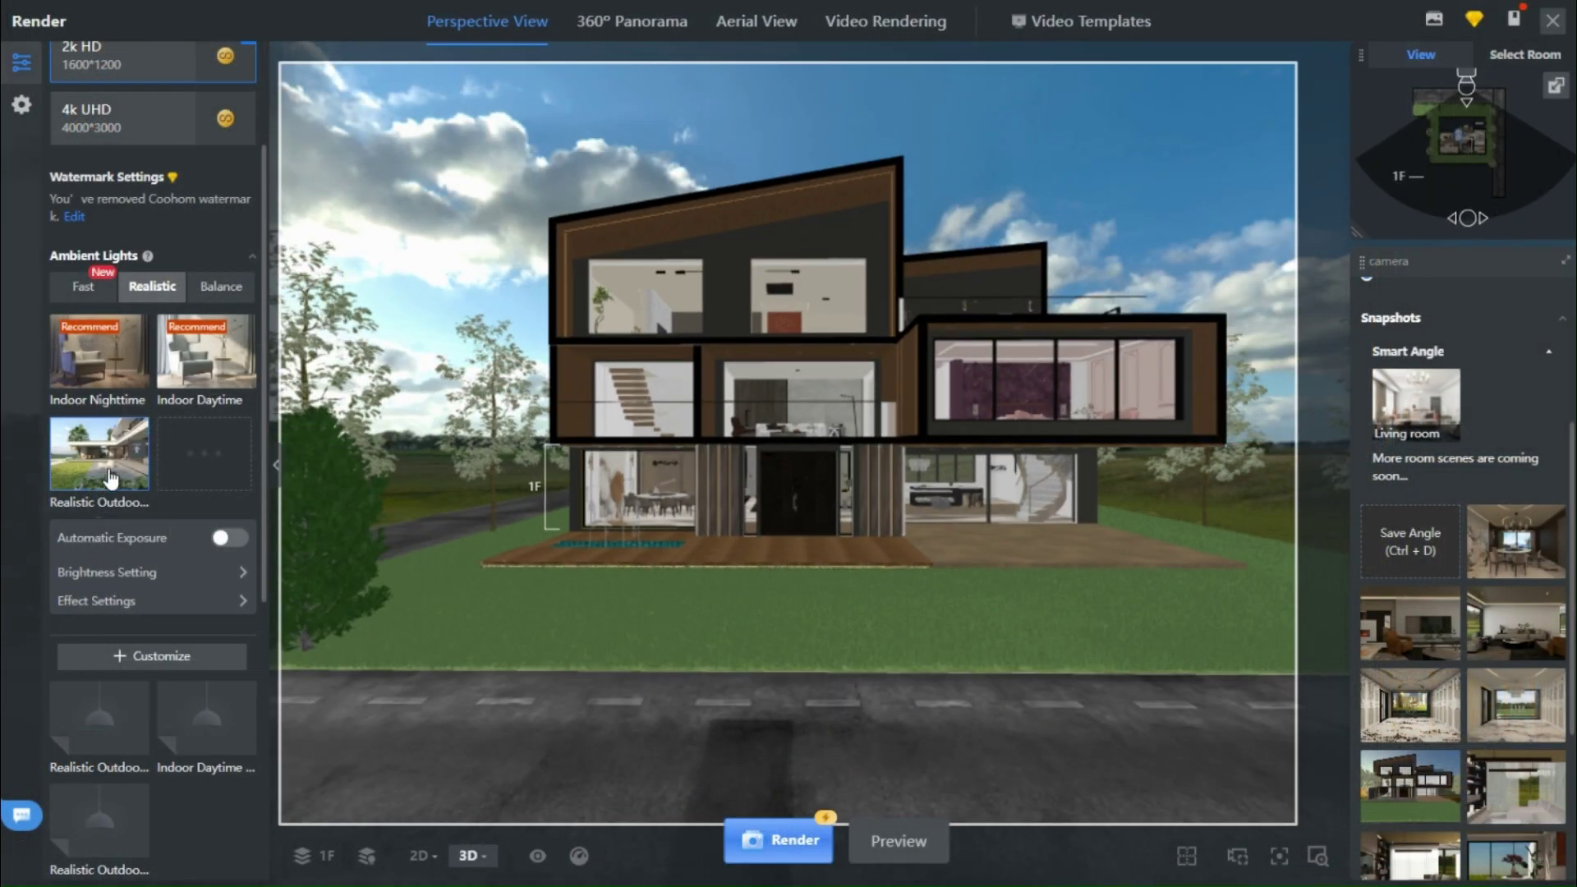
# Customize the daytime lighting: sunlight 6000 K, 30% brightness, azimuth -56°, elevation 35°
pyautogui.click(157, 657)
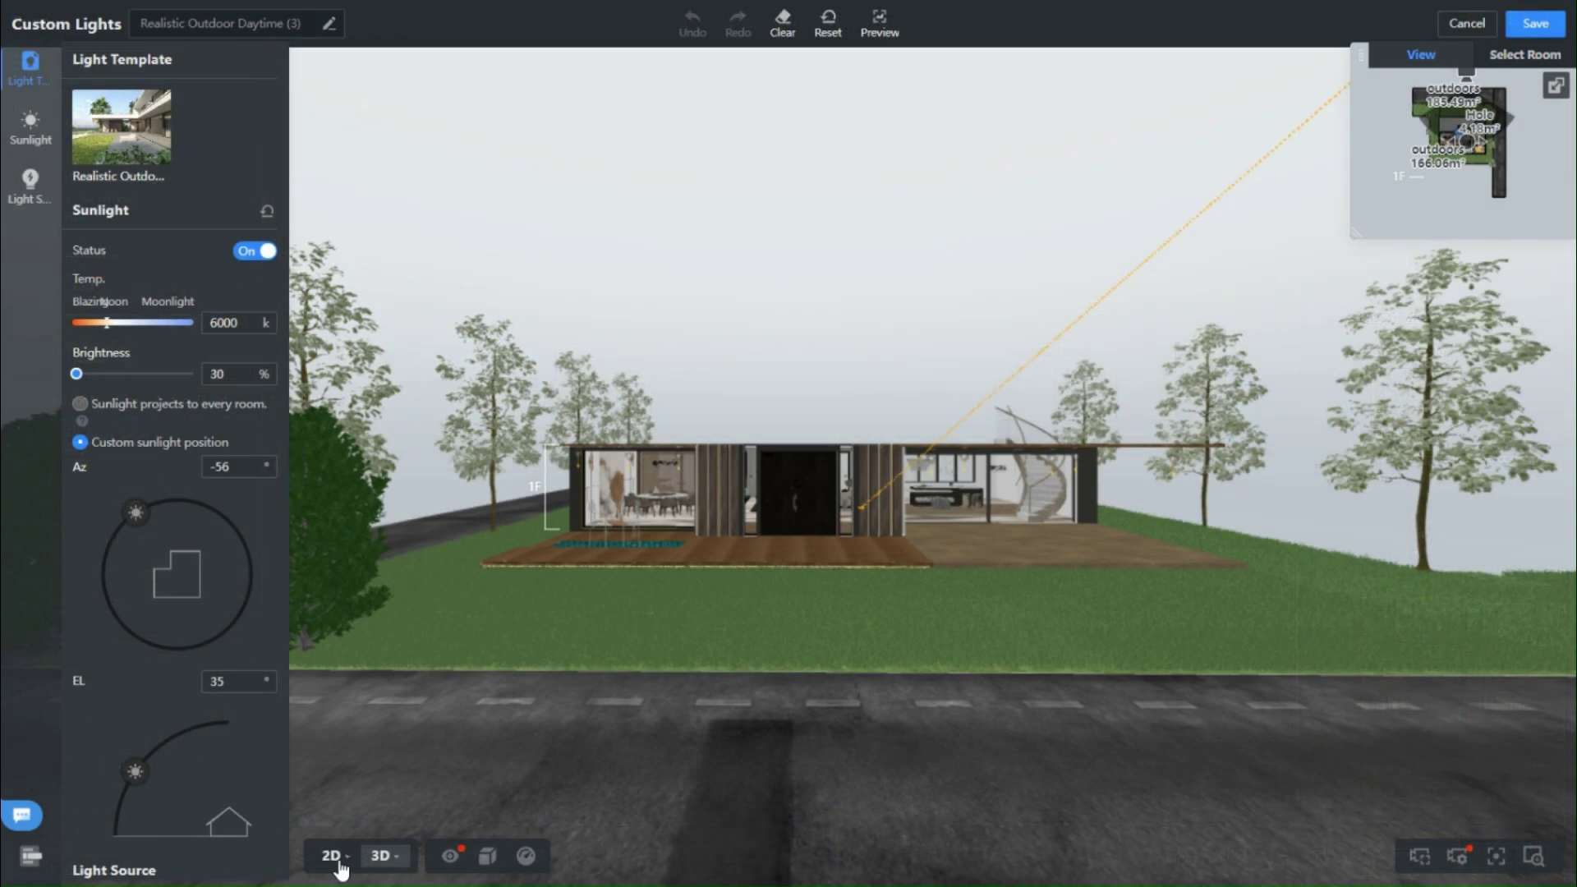
pyautogui.moveTo(340, 862)
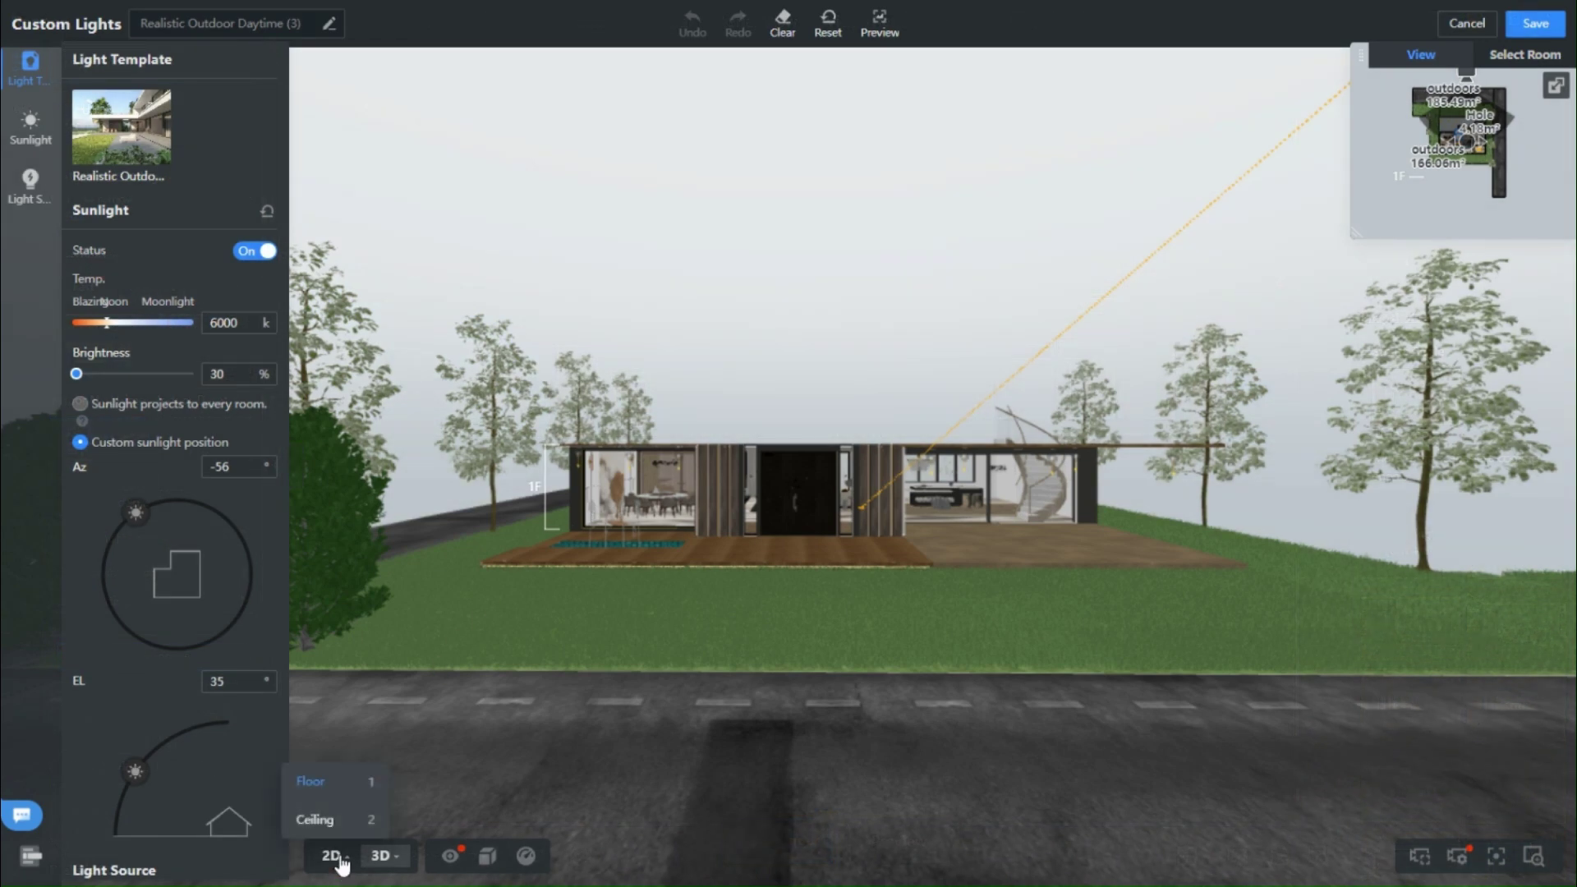
pyautogui.click(341, 858)
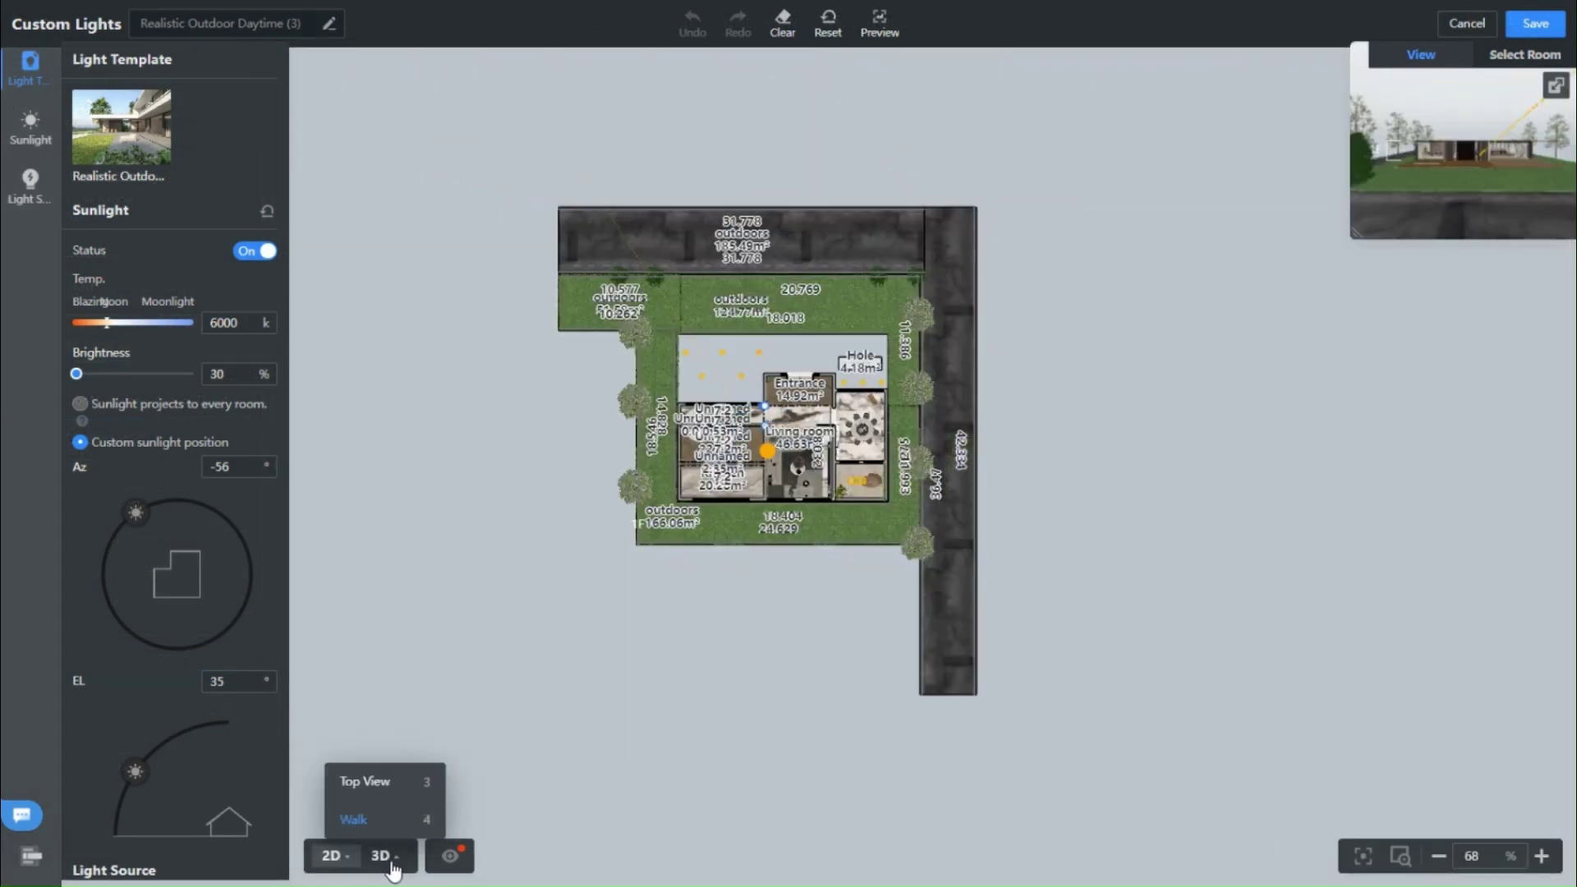
pyautogui.click(393, 859)
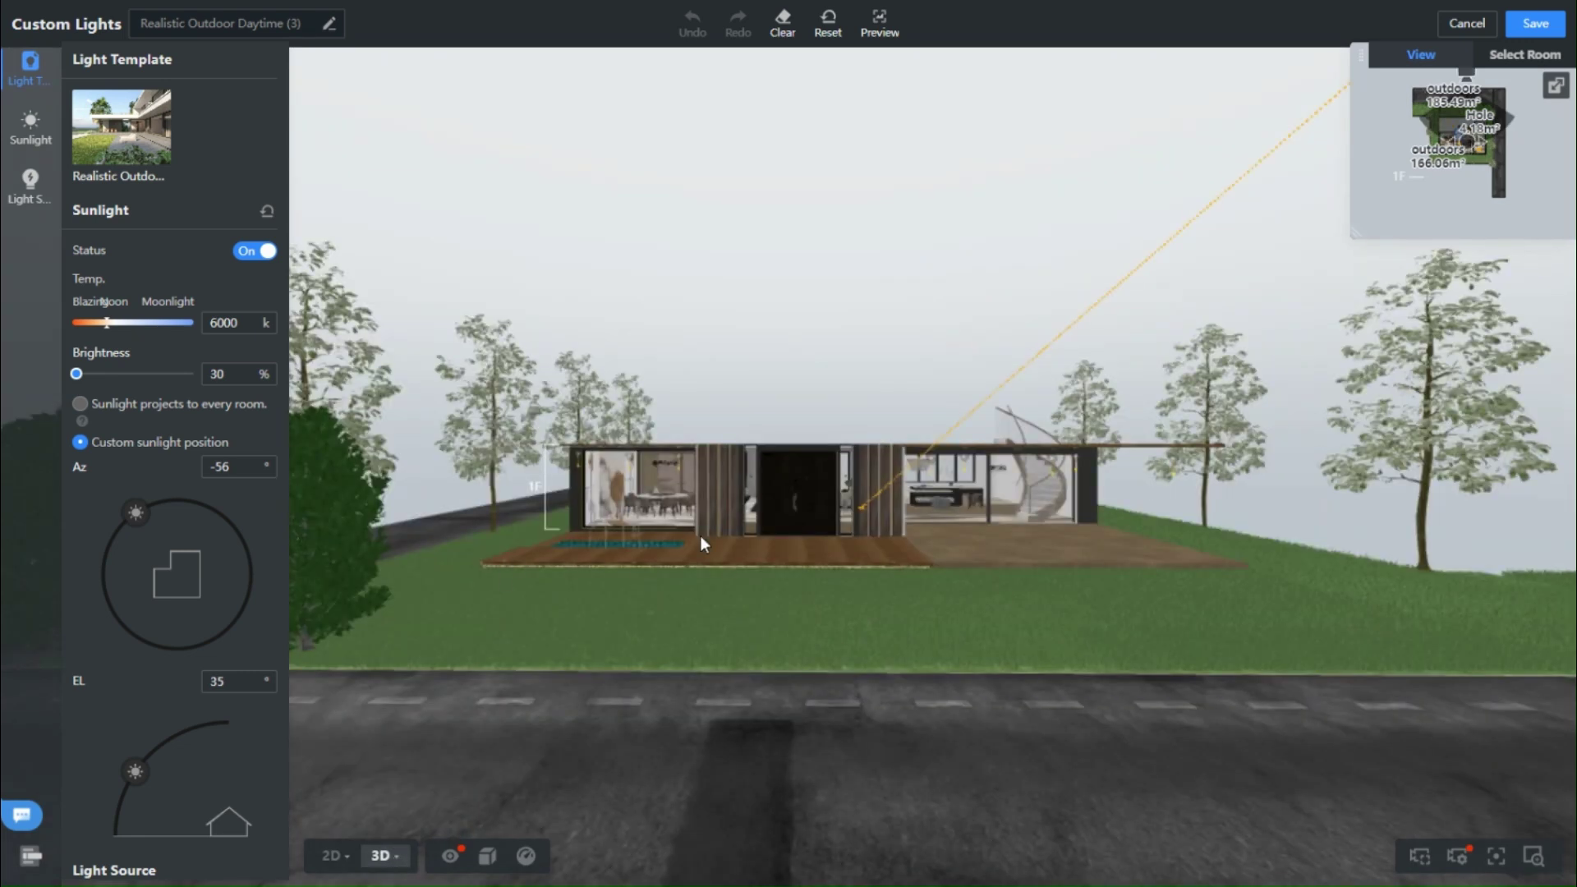
pyautogui.scroll(2, 530, 503)
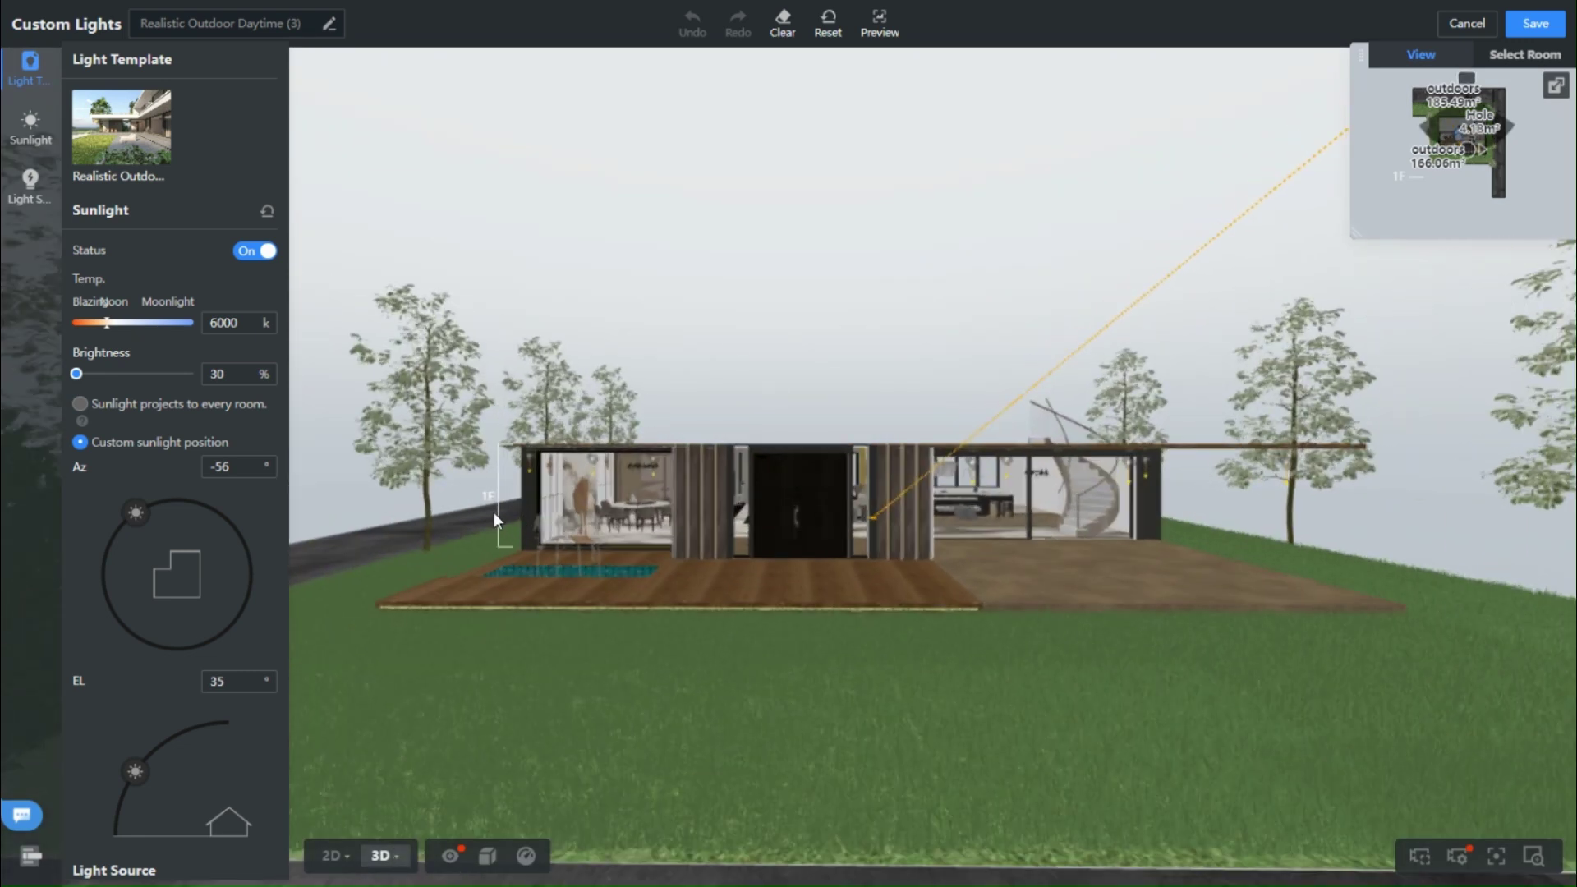
# Show the ground floor as the main 2D plan, centred on the house
pyautogui.click(1354, 232)
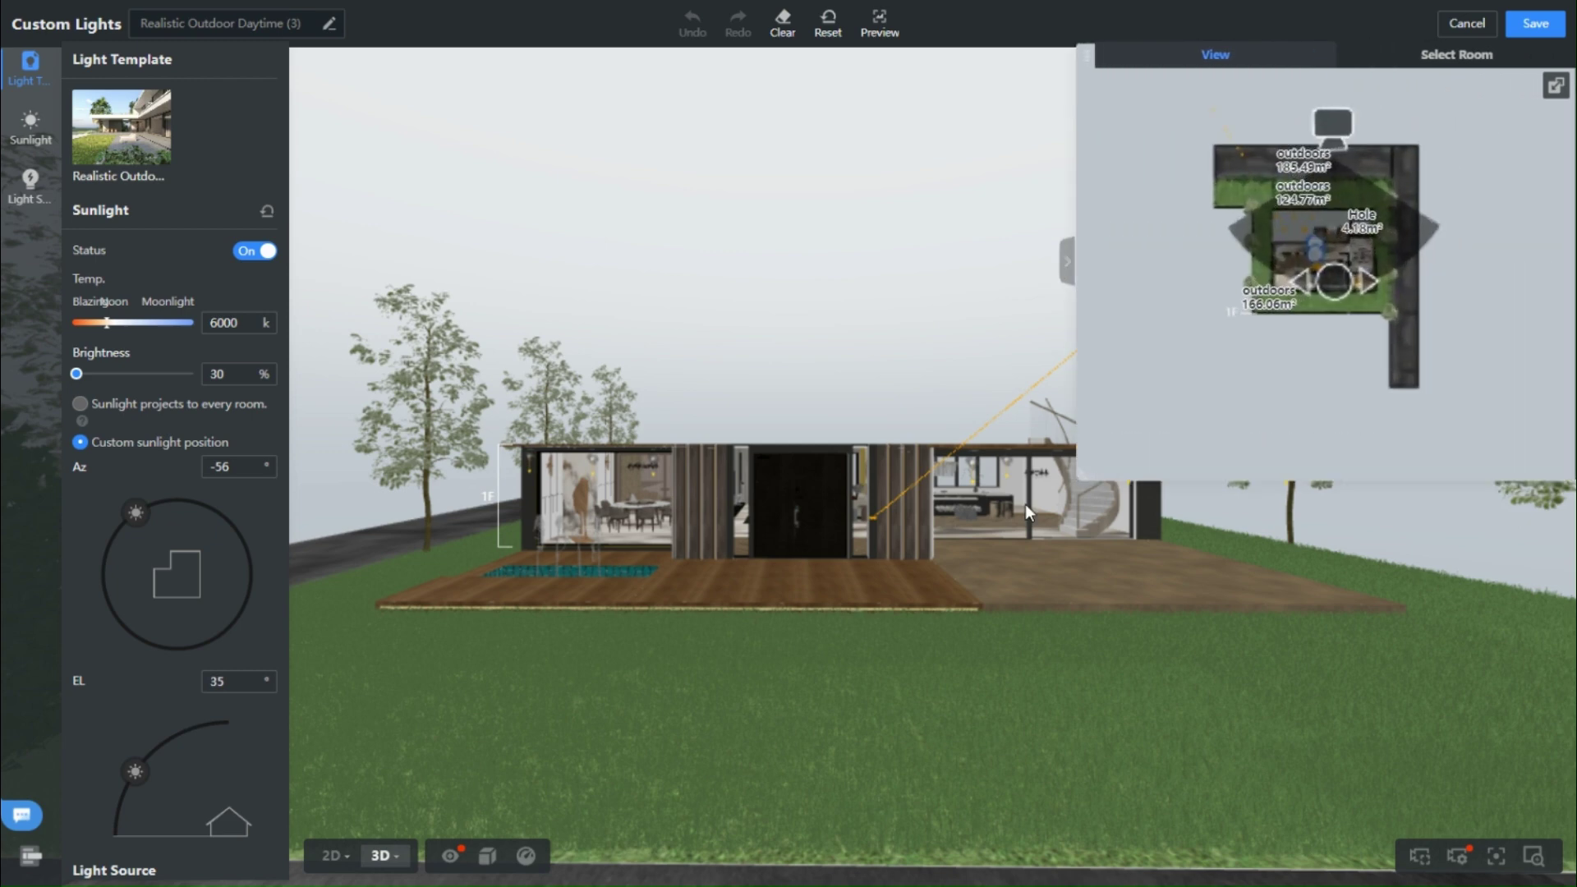
pyautogui.click(333, 857)
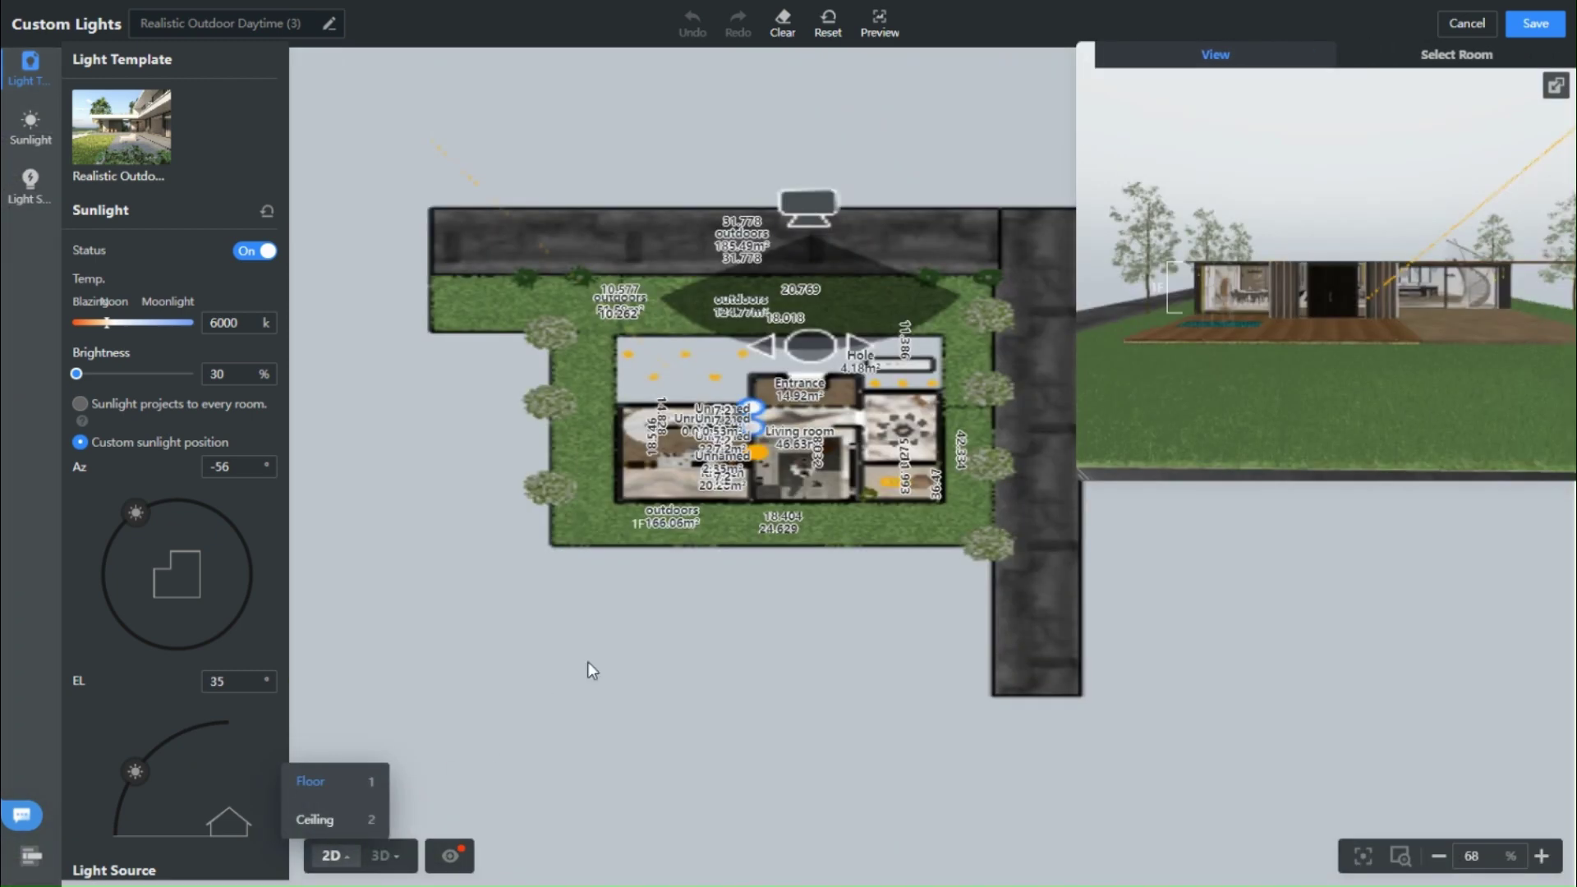
pyautogui.scroll(5, 708, 631)
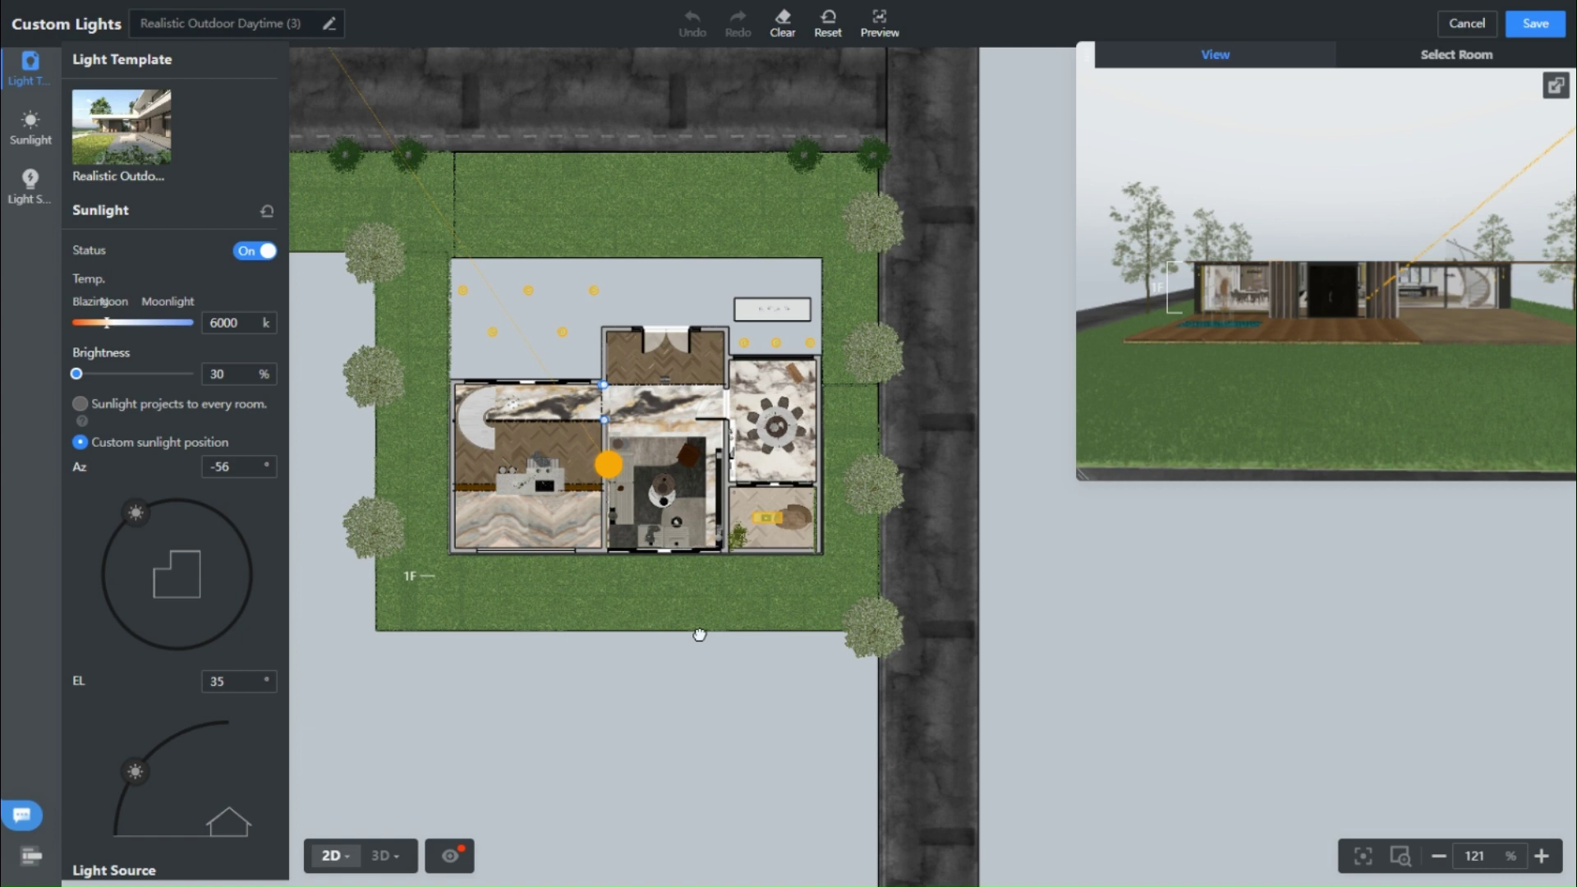
pyautogui.moveTo(1077, 481); pyautogui.dragTo(958, 573)
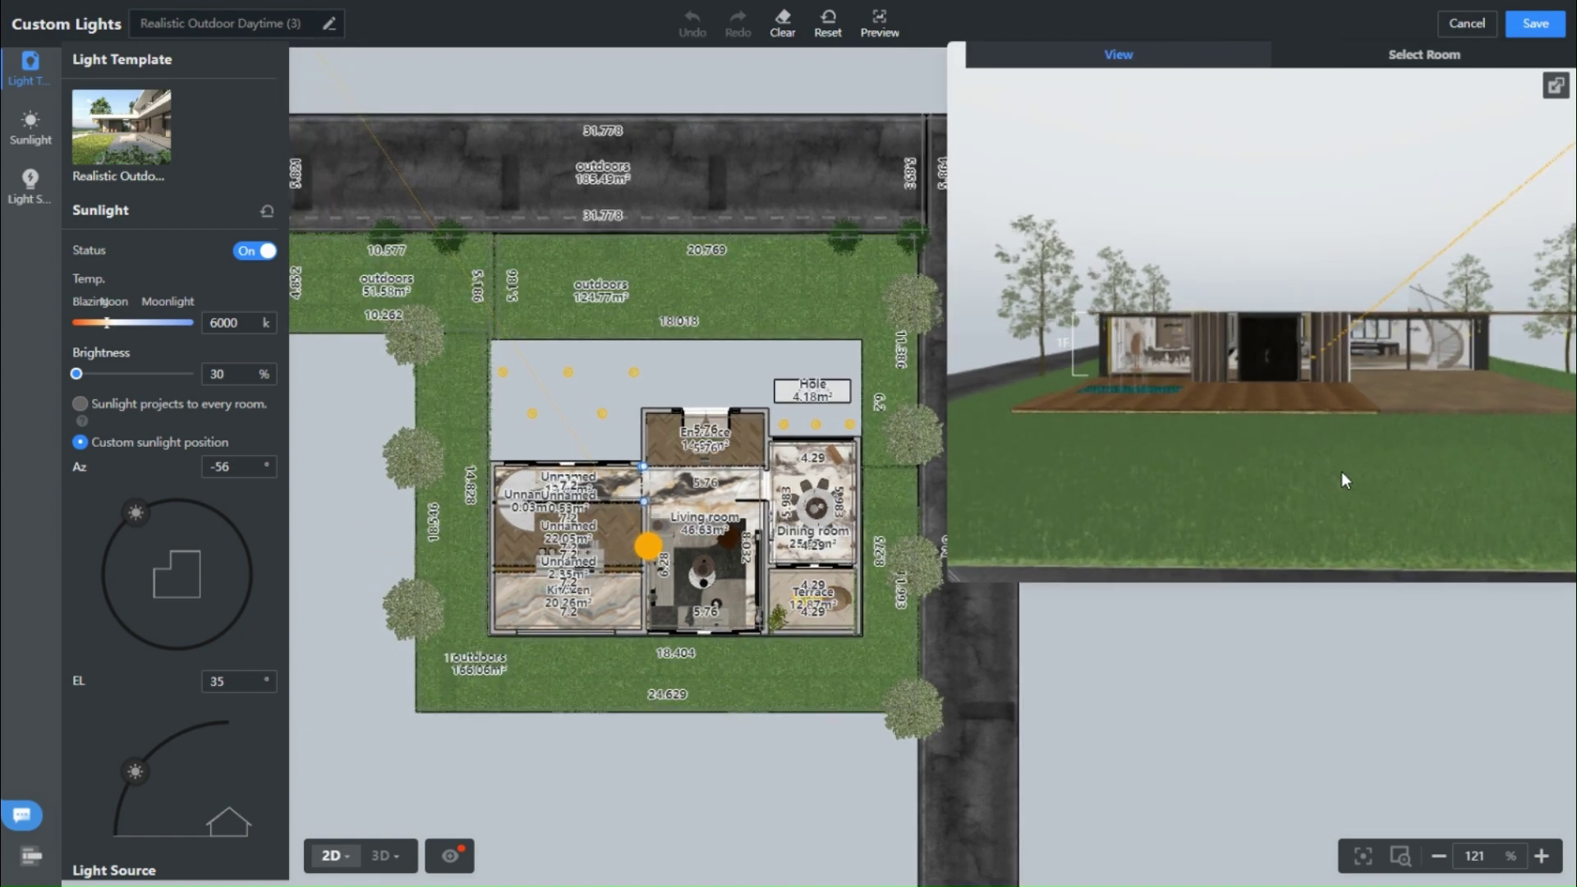
pyautogui.scroll(3, 1342, 471)
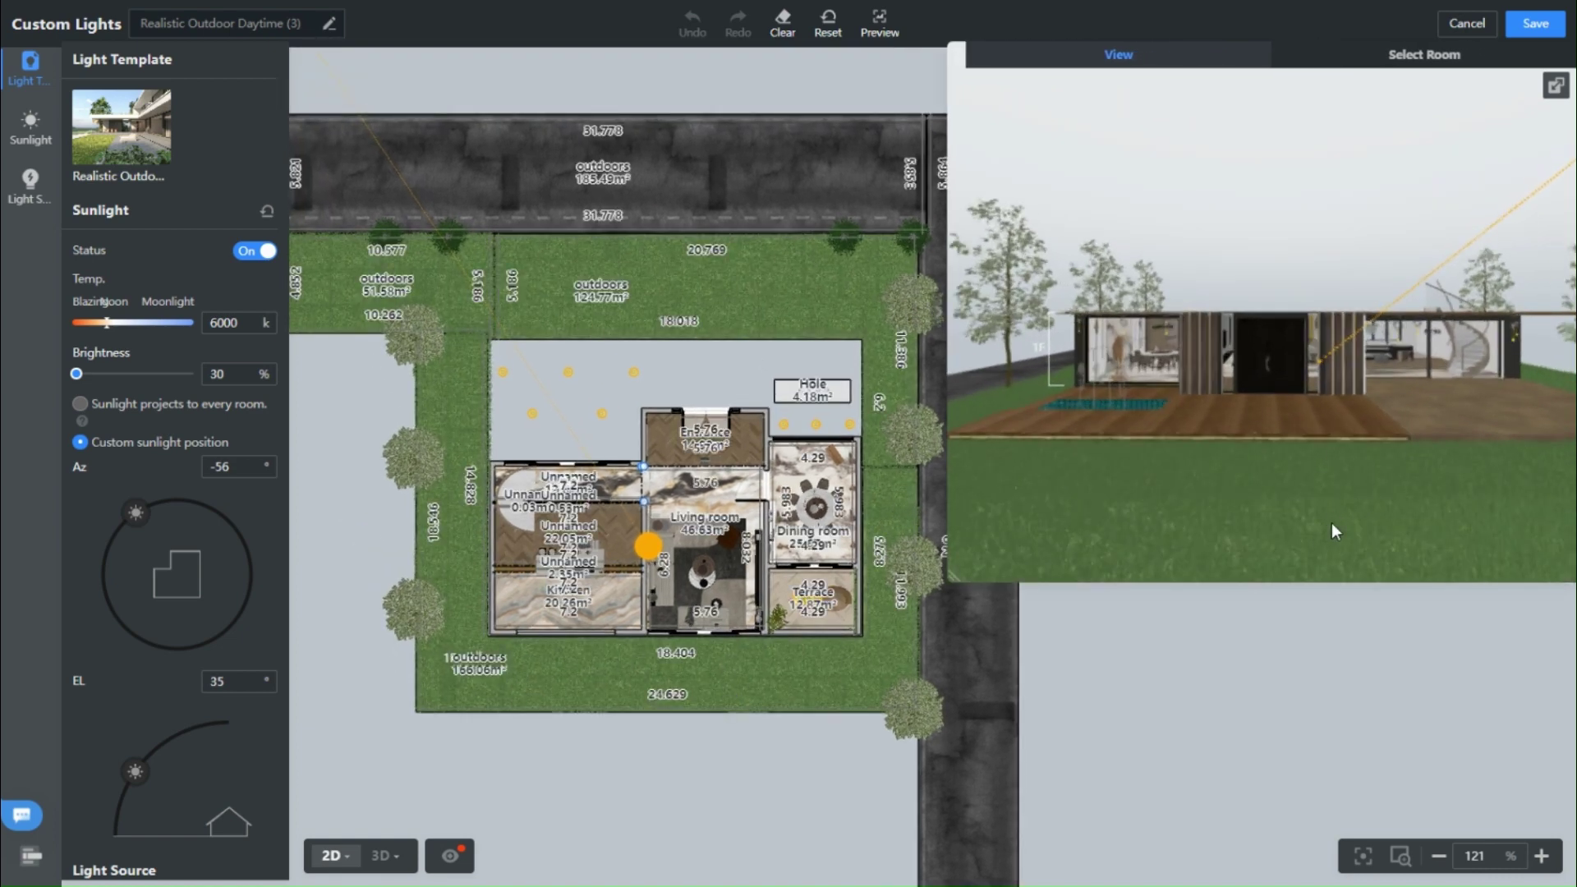
pyautogui.moveTo(950, 577); pyautogui.dragTo(1197, 519)
pyautogui.scroll(3, 717, 314)
pyautogui.moveTo(718, 313); pyautogui.dragTo(917, 320)
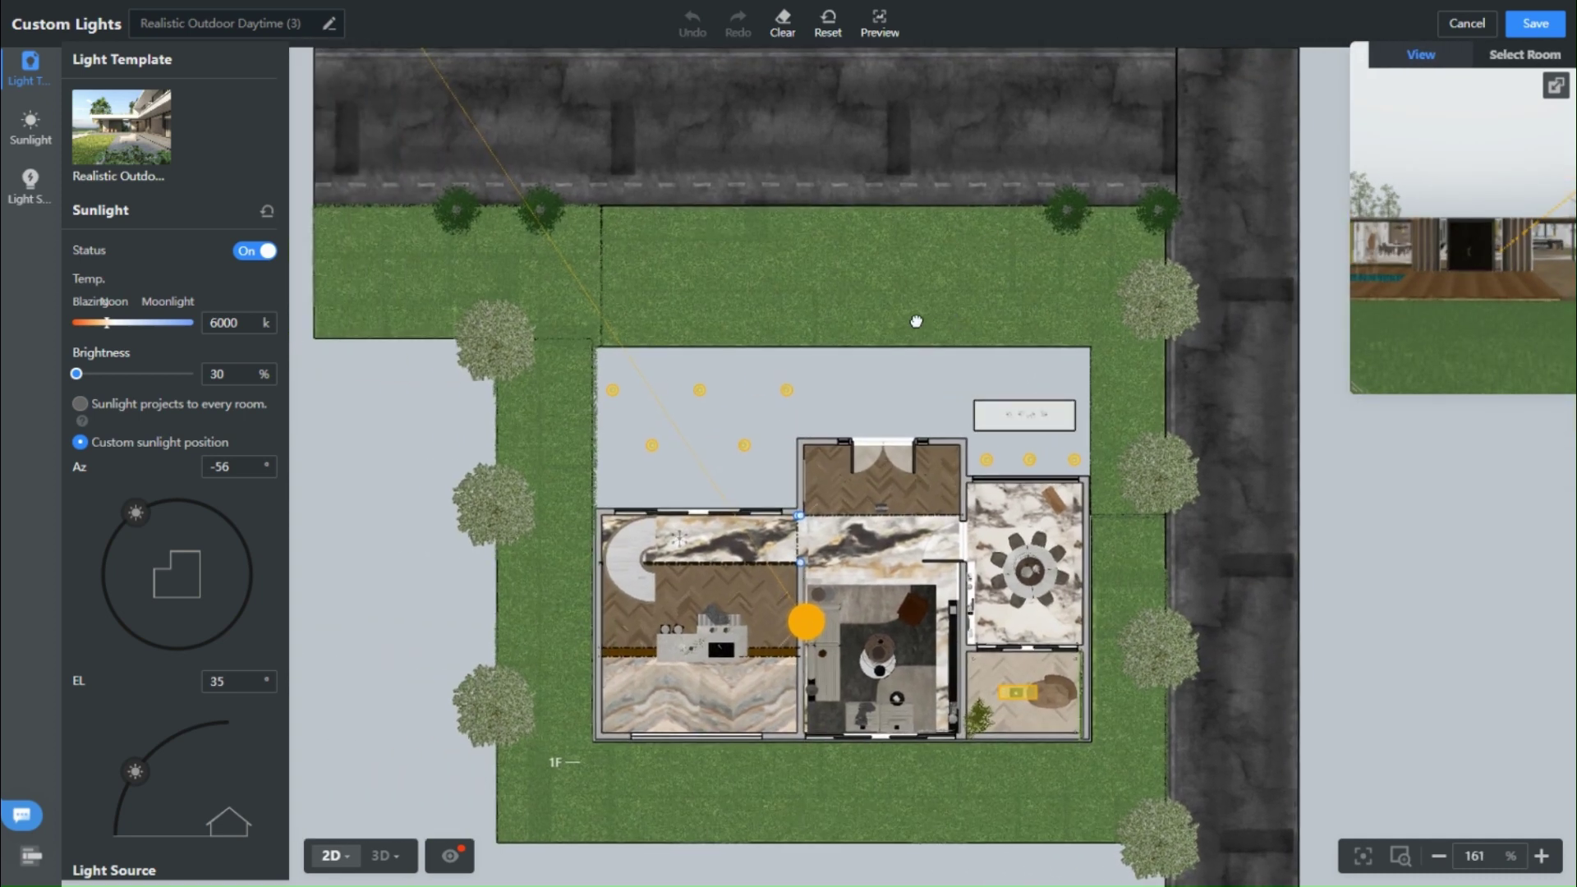
pyautogui.scroll(1, 916, 320)
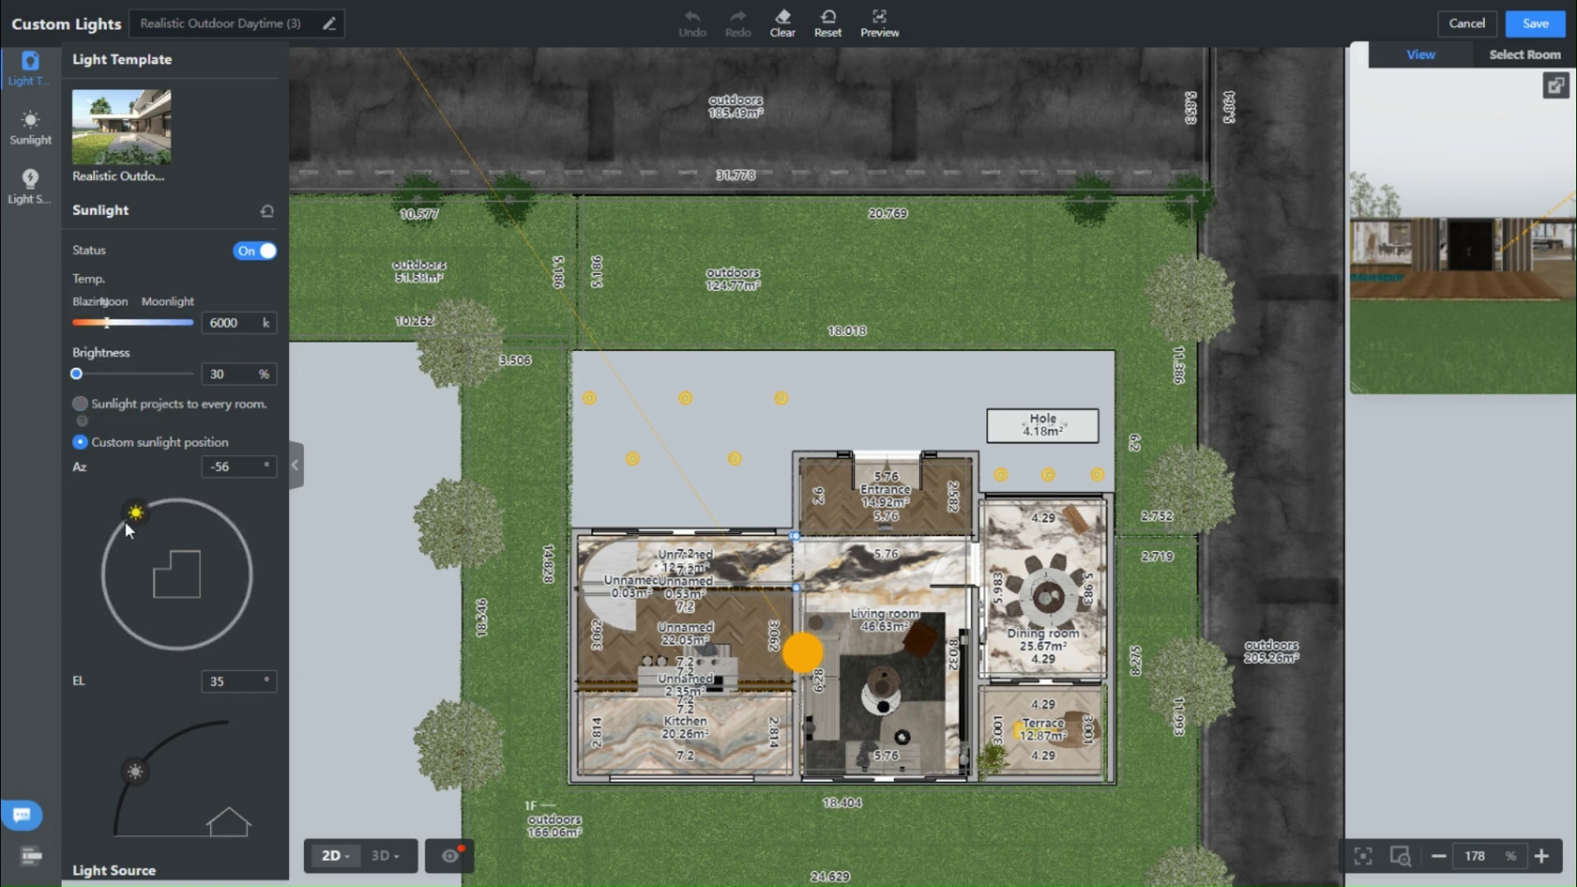
# Swing the sun to azimuth -51° and elevation 32°
pyautogui.scroll(-6, 756, 337)
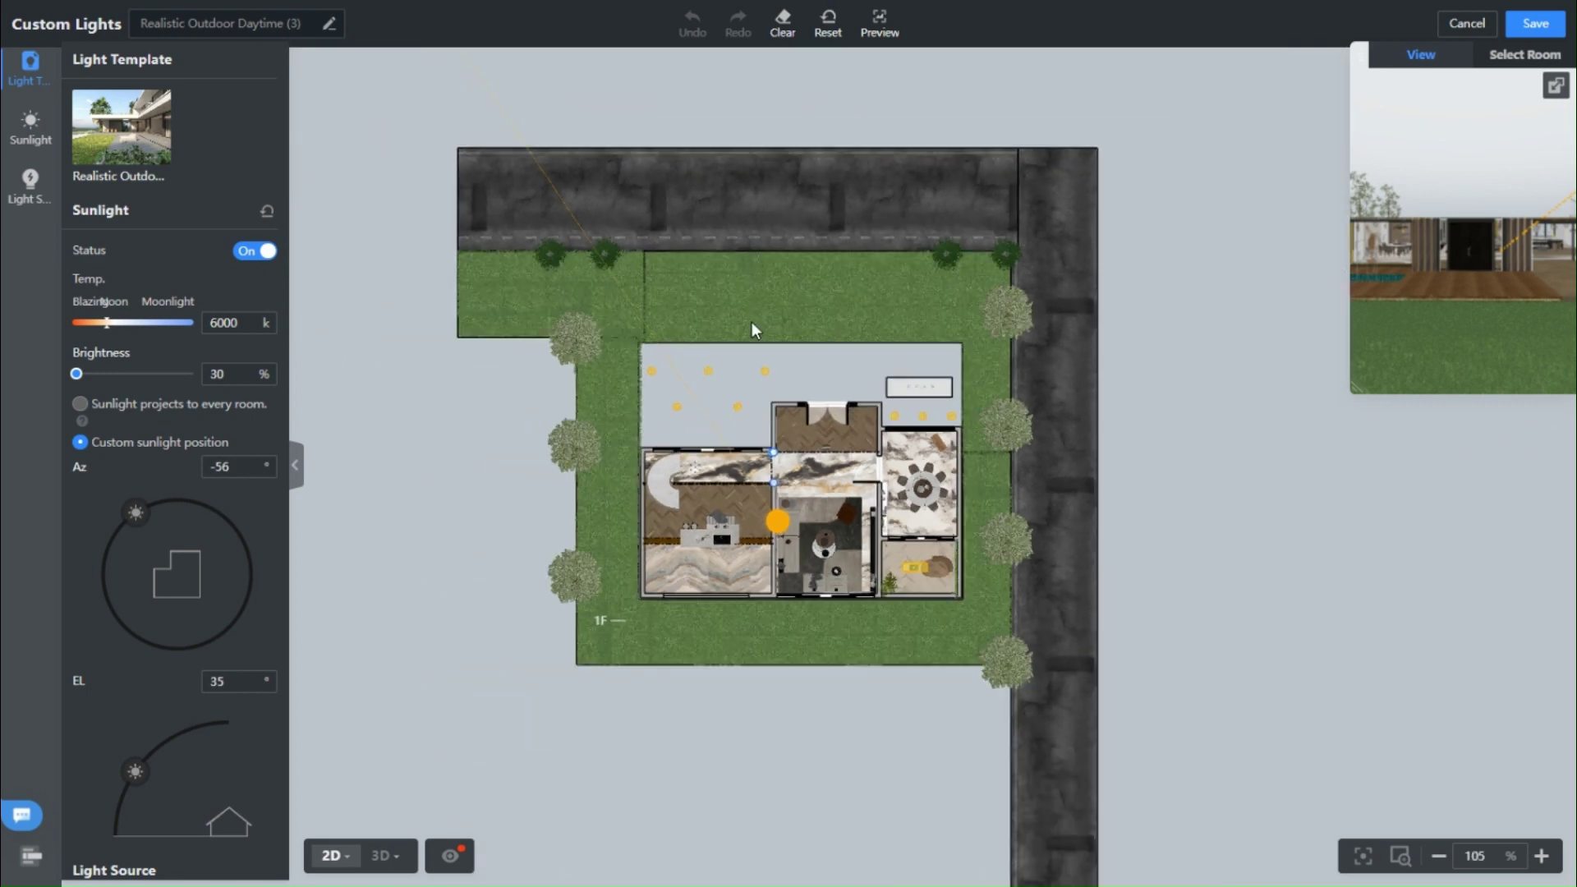
pyautogui.moveTo(711, 175); pyautogui.dragTo(681, 331)
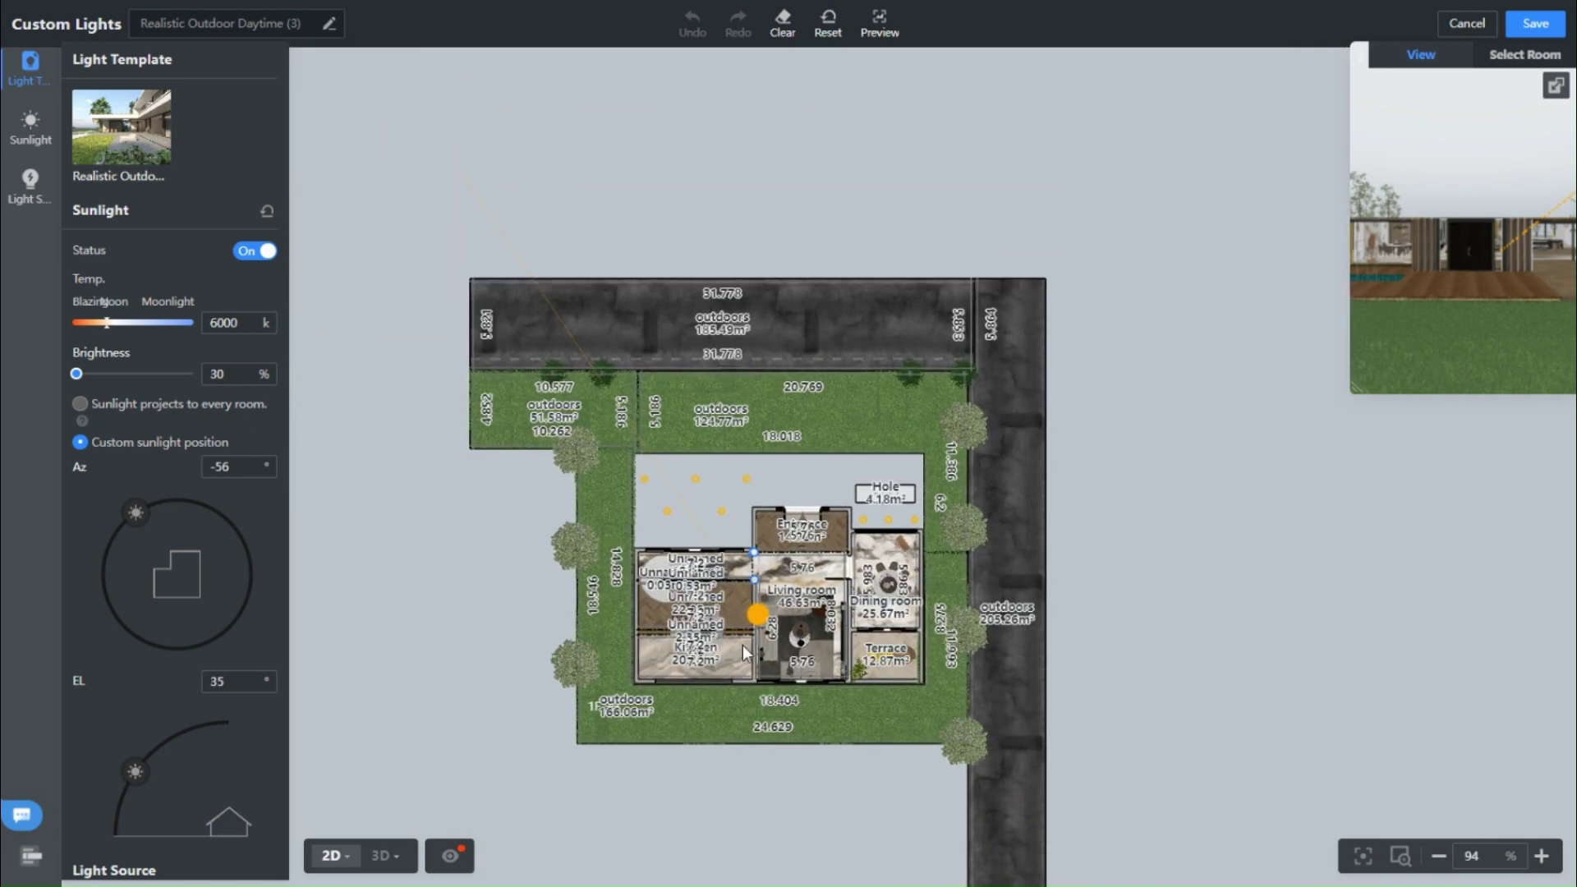
pyautogui.moveTo(765, 624); pyautogui.dragTo(780, 616)
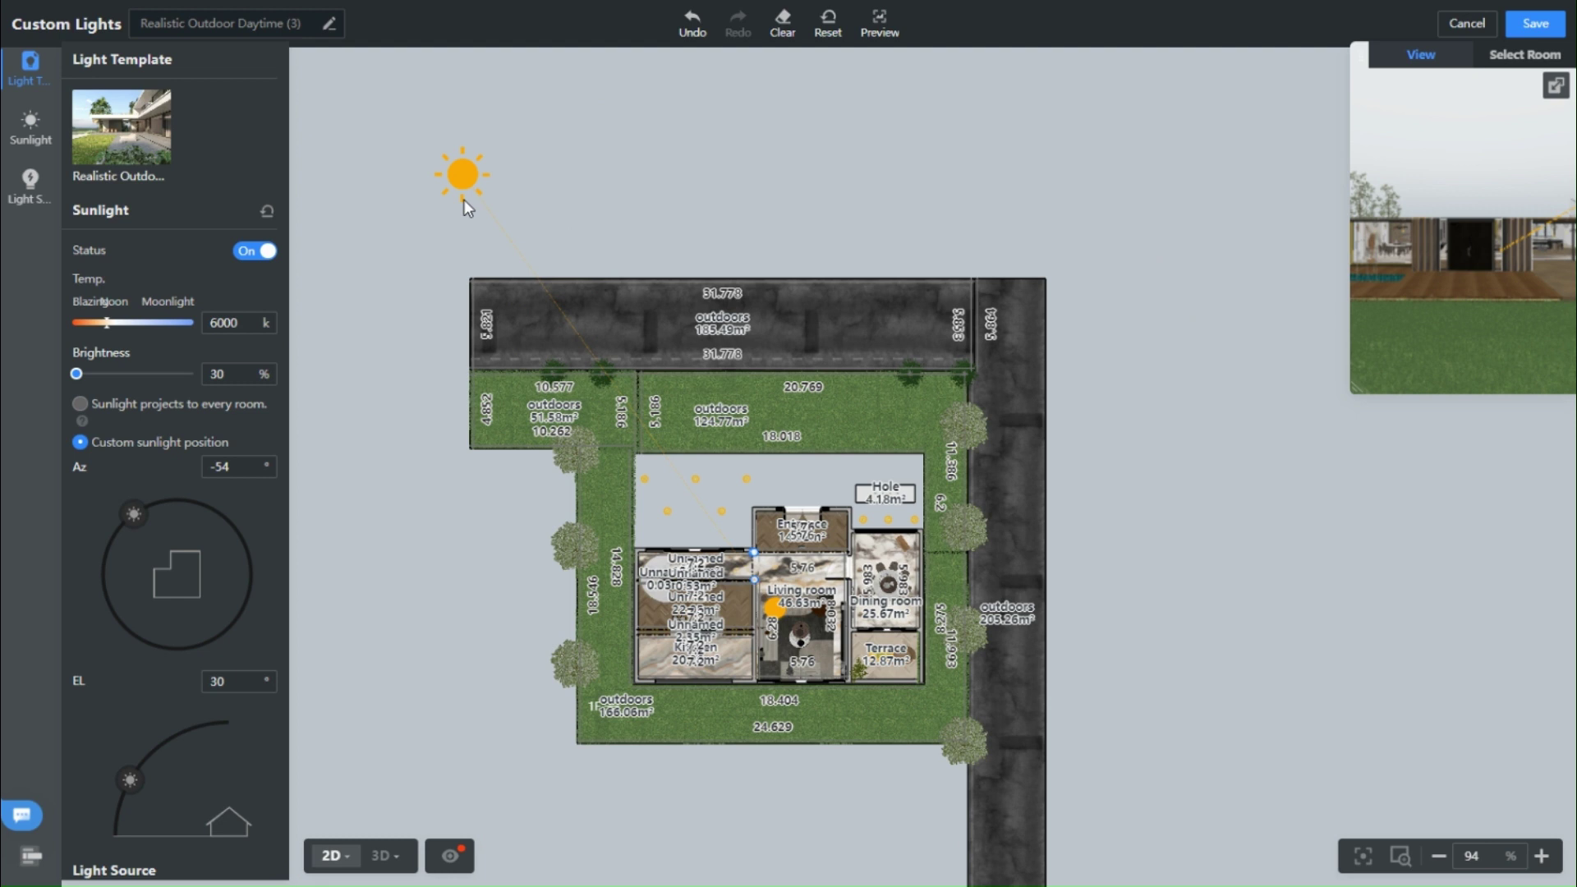
pyautogui.moveTo(475, 175)
pyautogui.mouseDown()
pyautogui.moveTo(669, 161)
pyautogui.moveTo(1054, 258)
pyautogui.moveTo(1072, 310)
pyautogui.moveTo(1084, 268)
pyautogui.moveTo(933, 131)
pyautogui.moveTo(521, 125)
pyautogui.moveTo(481, 164)
pyautogui.mouseUp()
pyautogui.moveTo(500, 161); pyautogui.dragTo(460, 225)
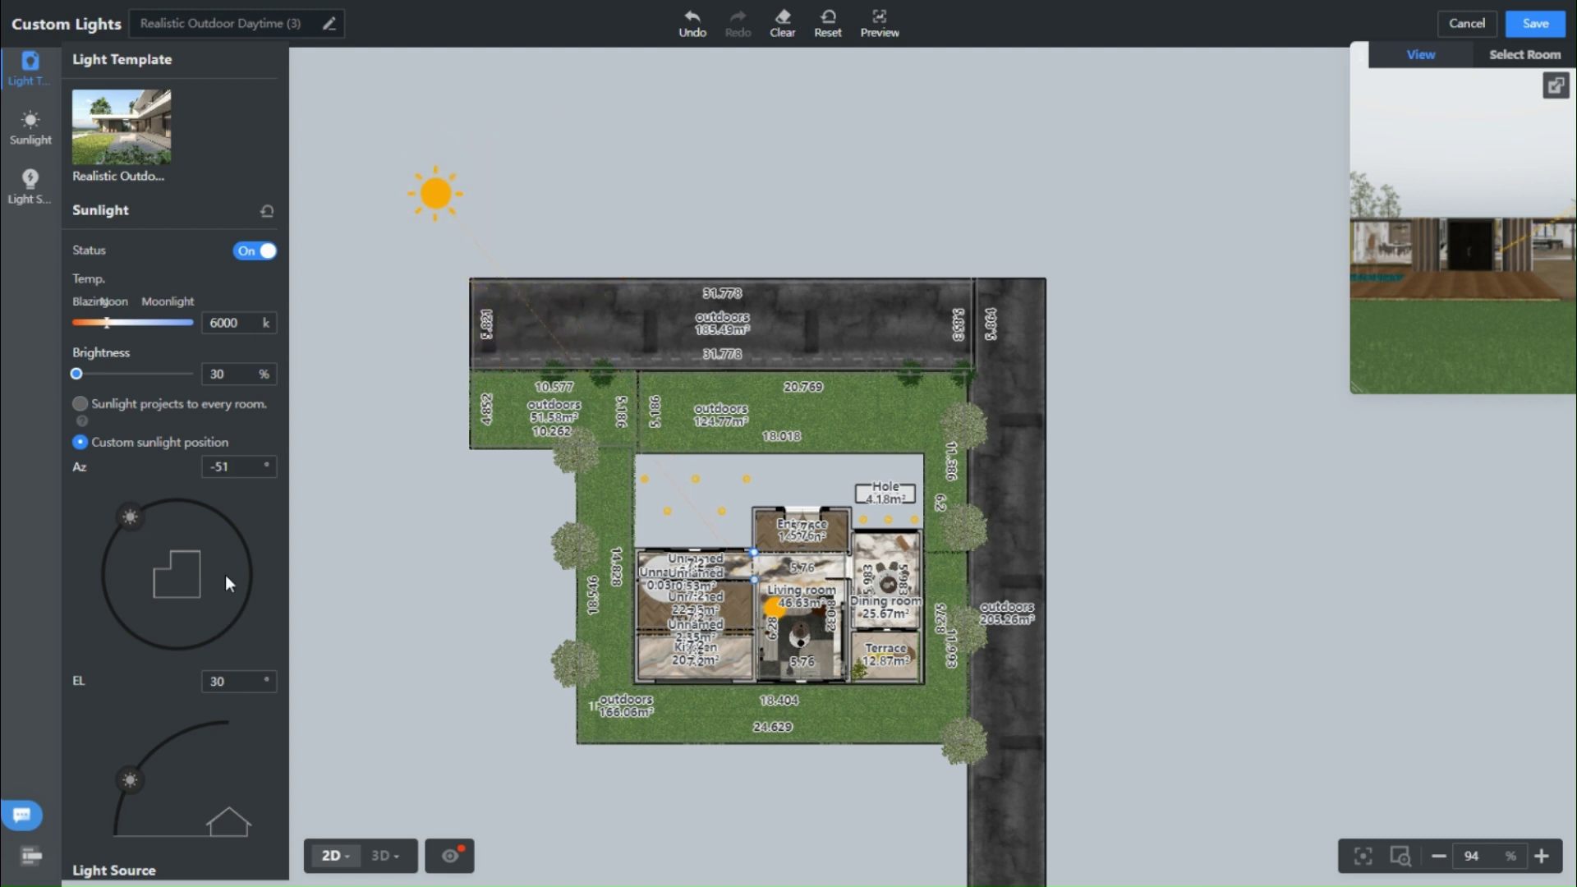
# Scroll to the Light Source list and bring the ground-floor rooms into view
pyautogui.scroll(-2, 161, 692)
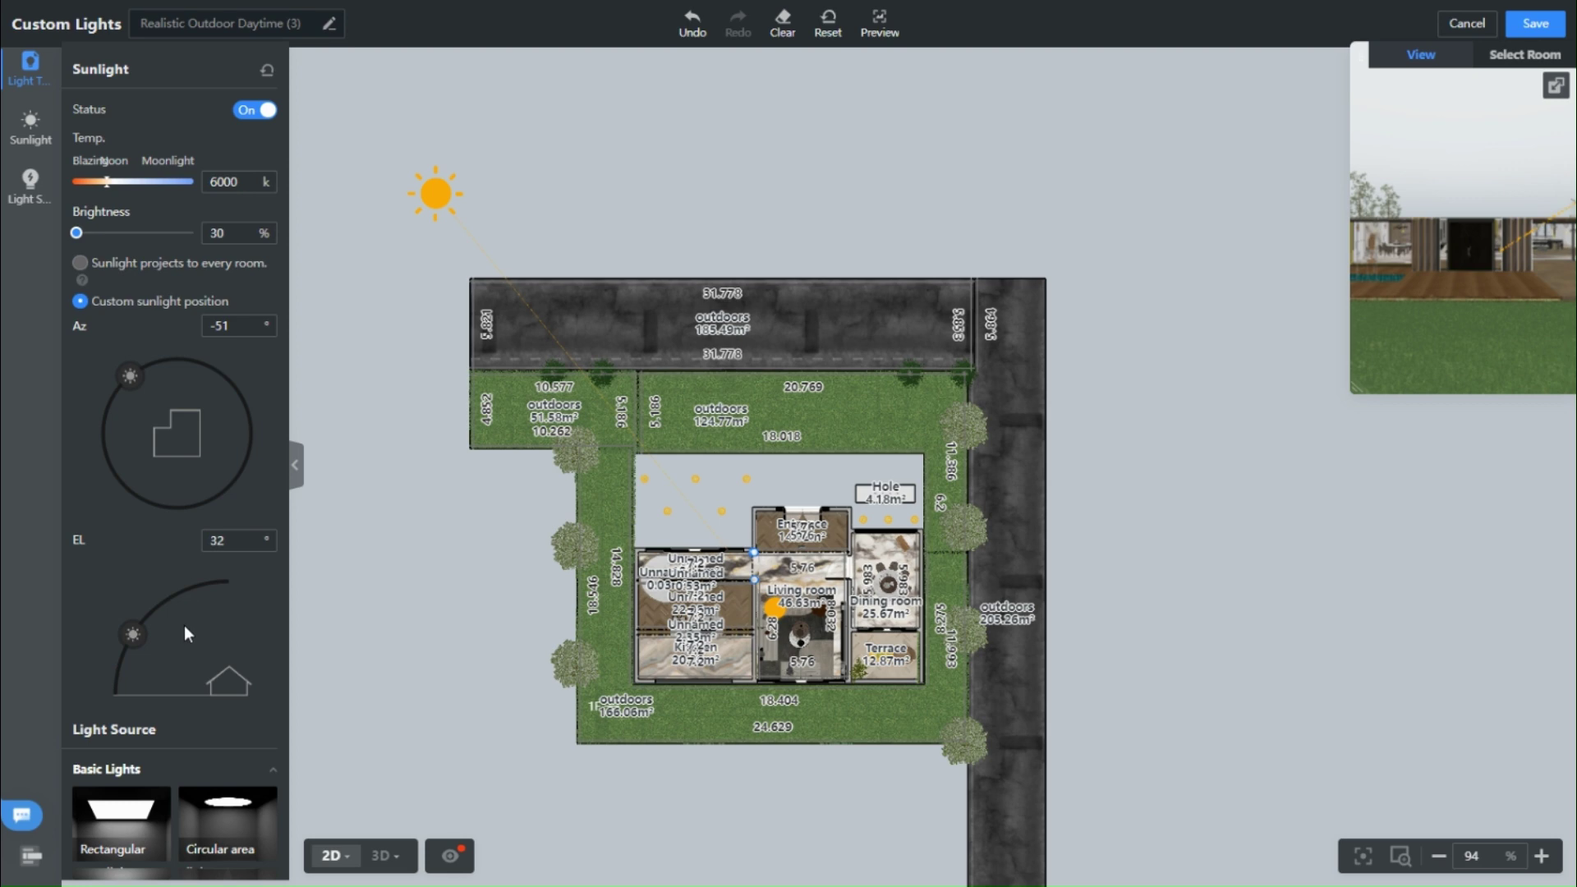
pyautogui.scroll(8, 926, 643)
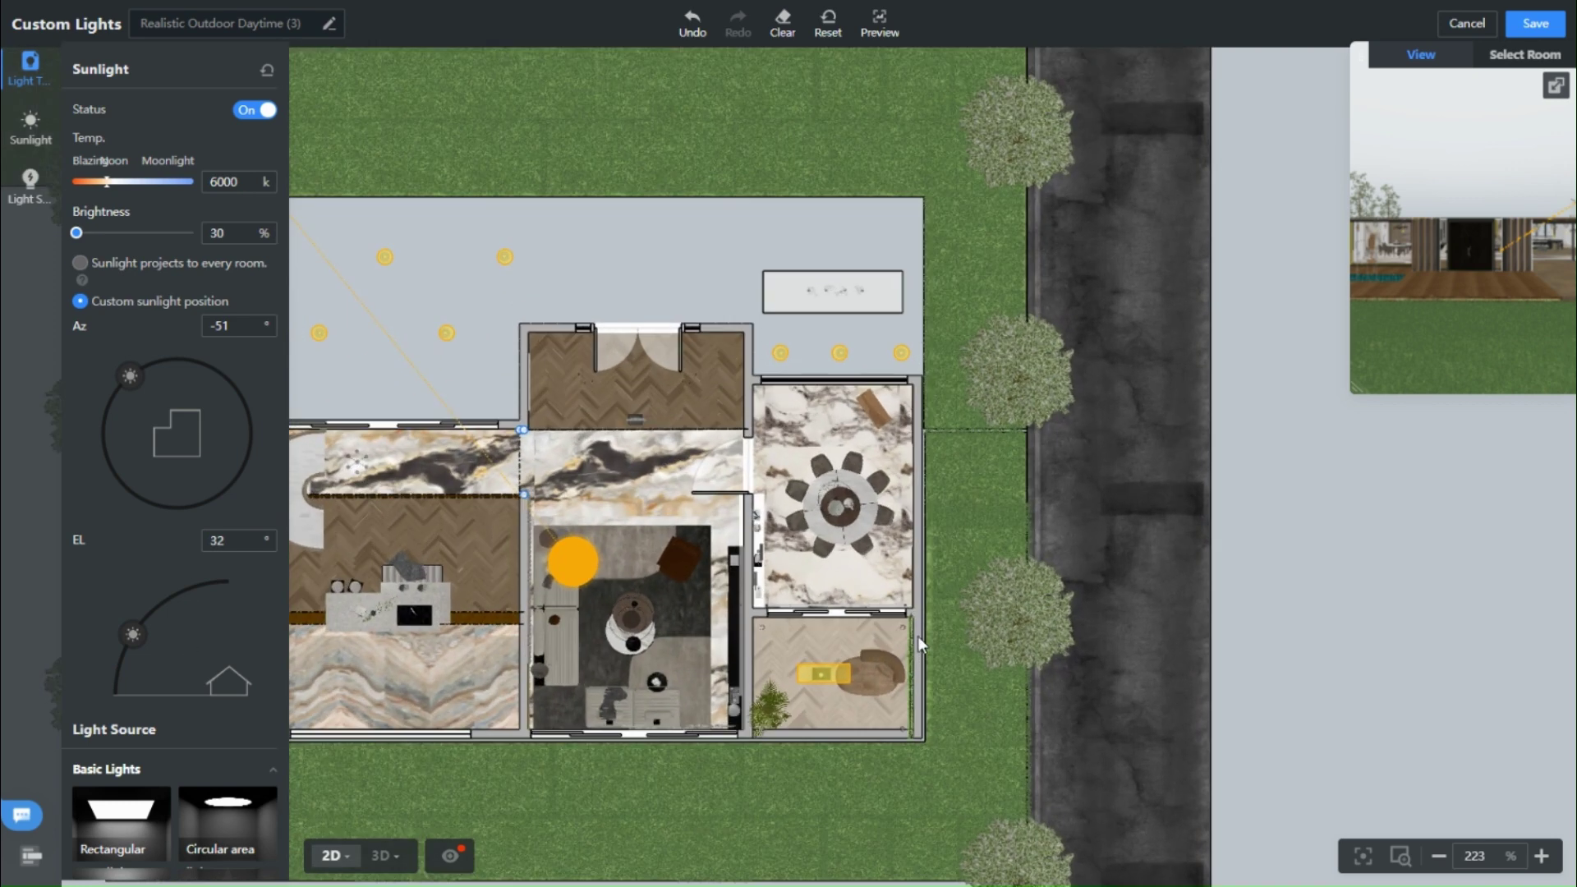
pyautogui.moveTo(806, 486); pyautogui.dragTo(899, 569)
pyautogui.scroll(1, 899, 569)
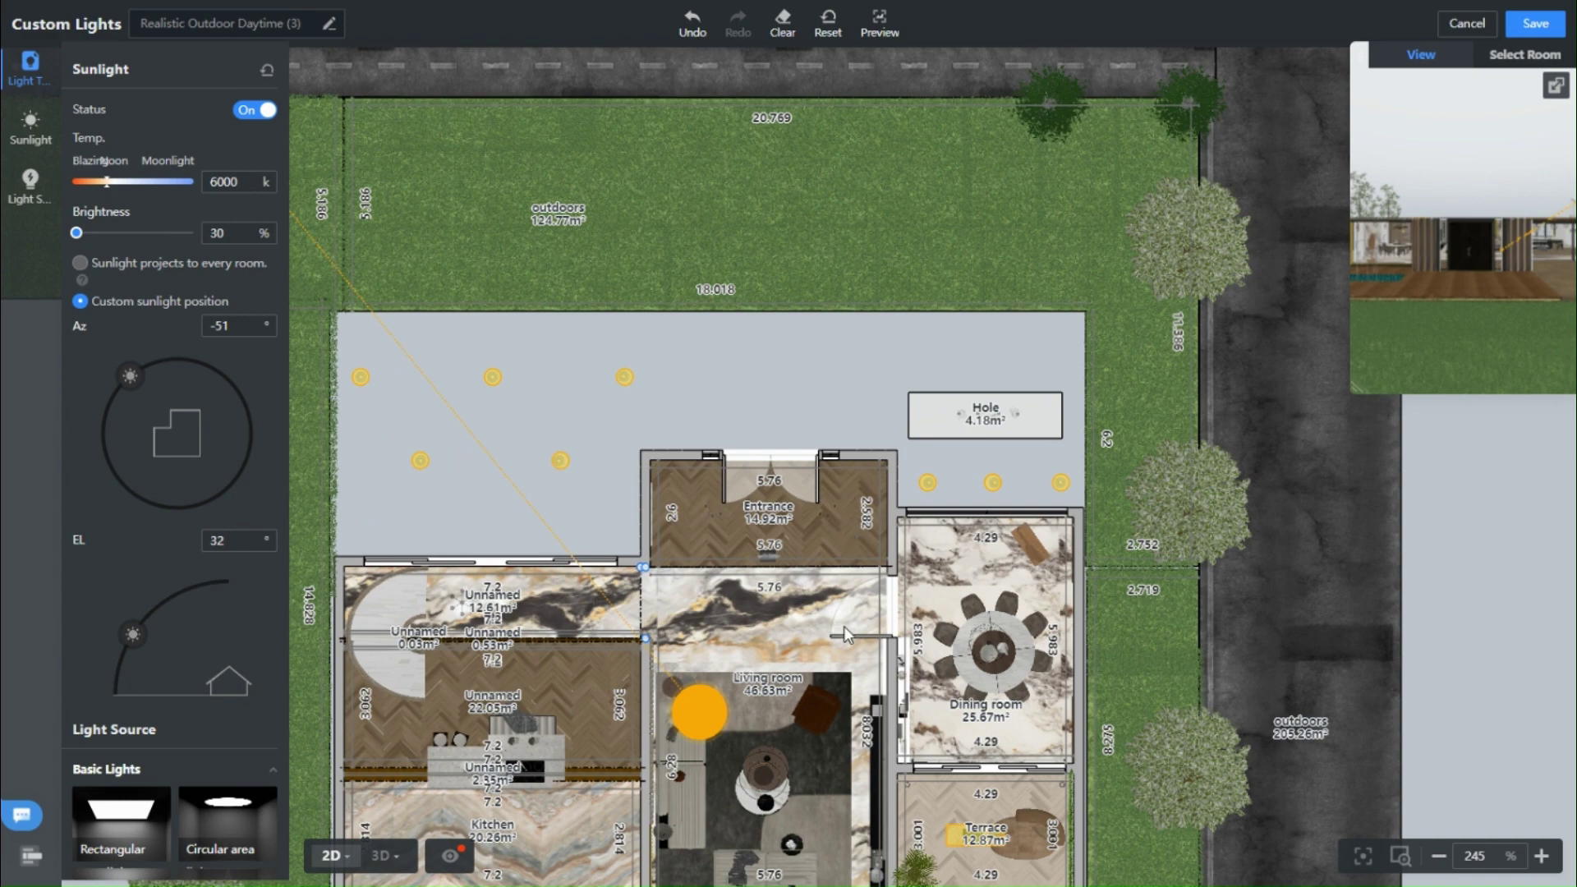
pyautogui.scroll(2, 959, 560)
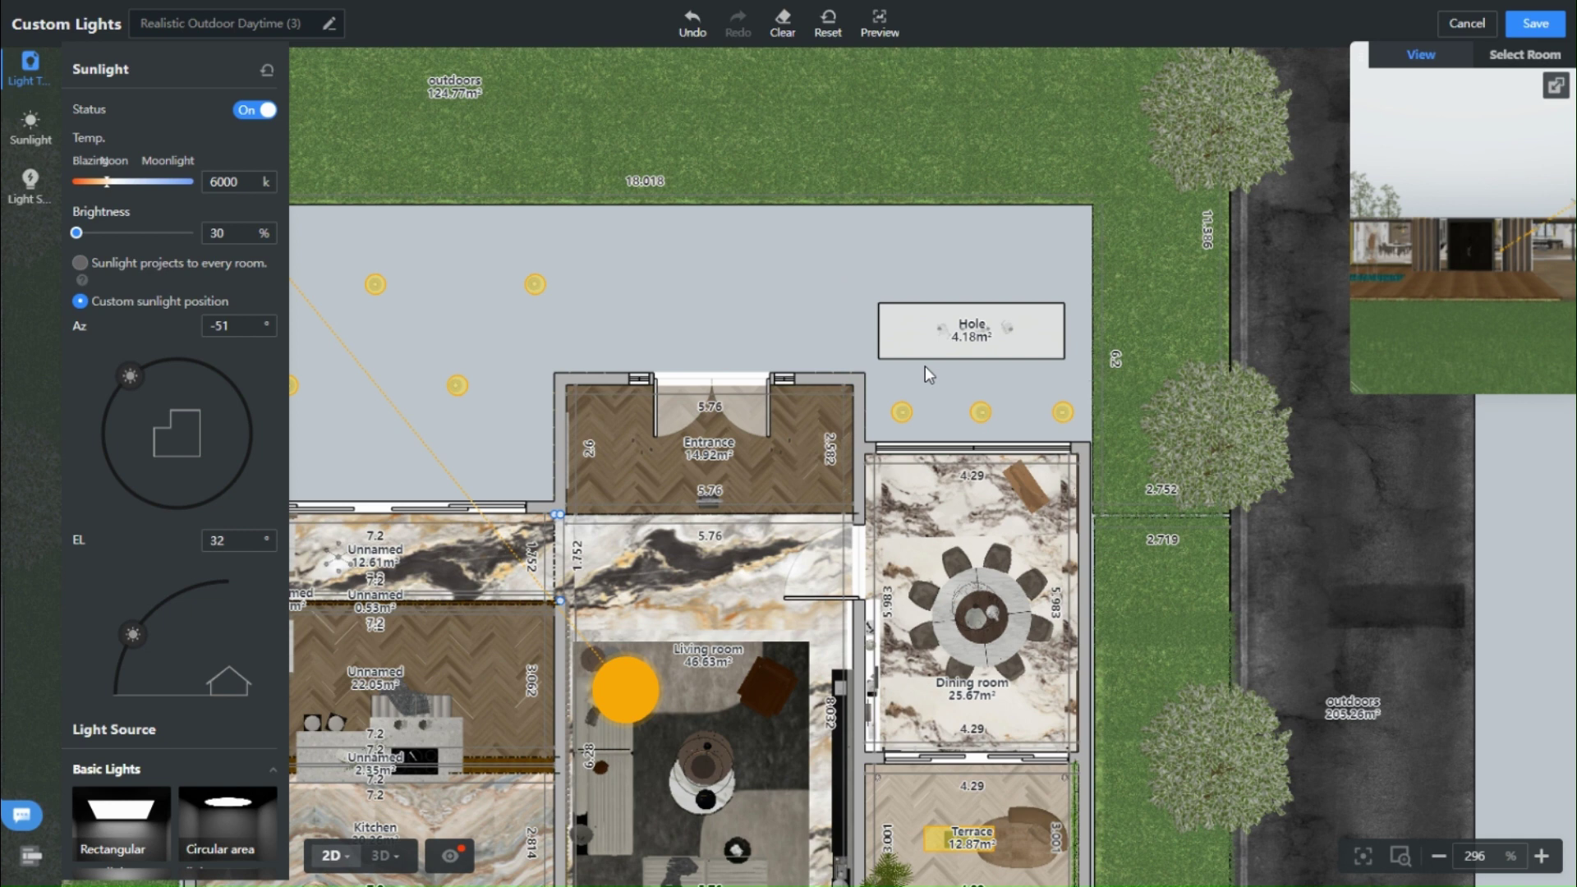
pyautogui.moveTo(940, 467); pyautogui.dragTo(877, 528)
# Confirm the sunlight is at 6000 K with brightness 30, and save the custom lighting
pyautogui.scroll(-3, 239, 702)
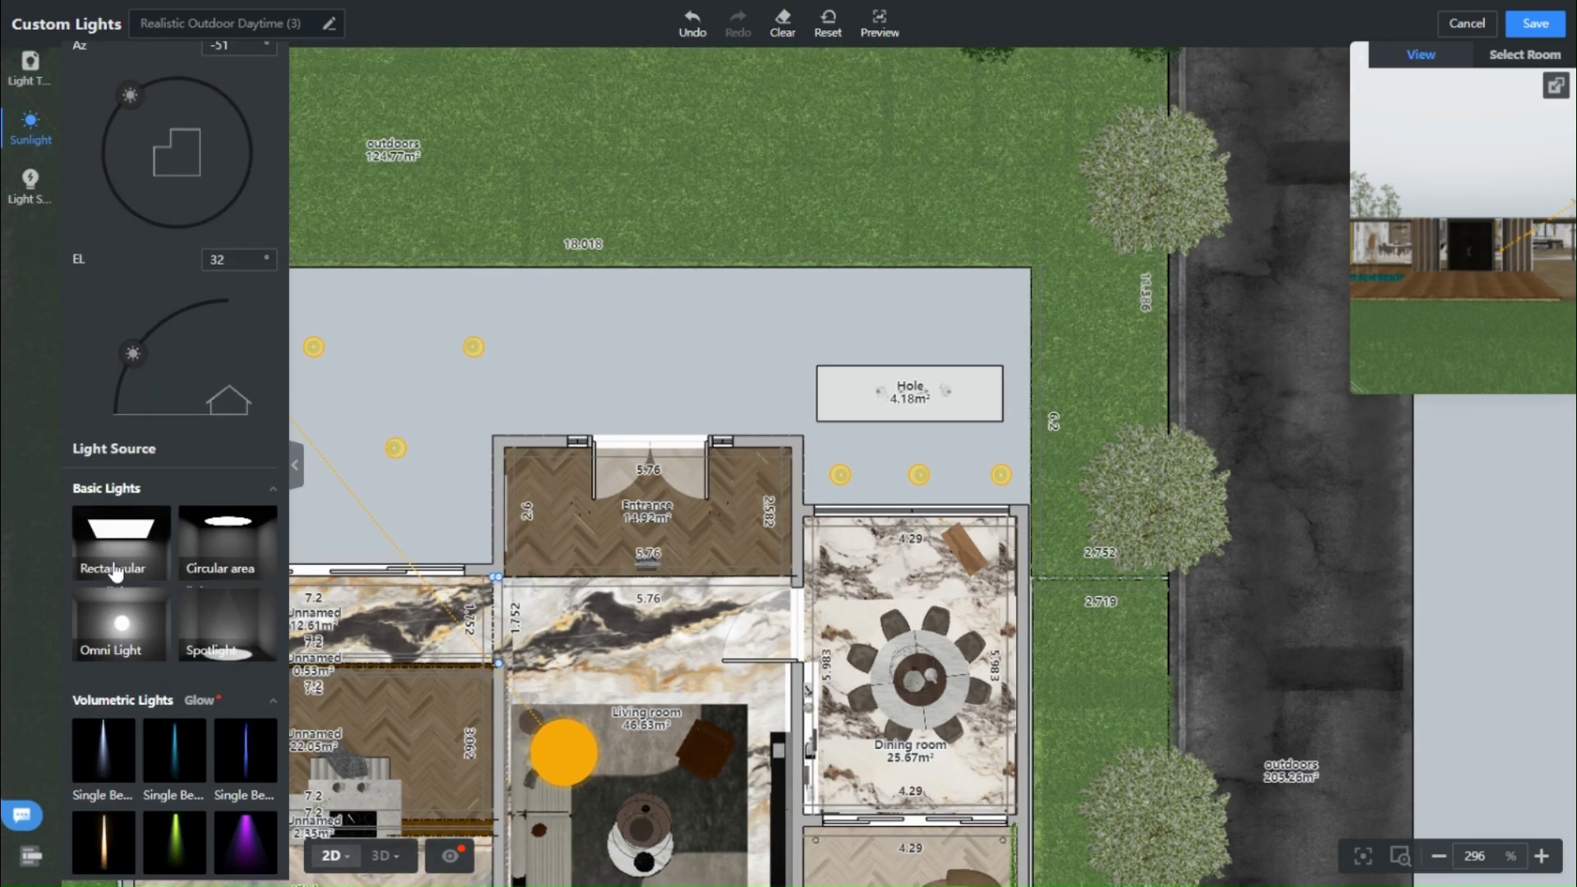
pyautogui.moveTo(494, 548); pyautogui.dragTo(863, 397)
pyautogui.scroll(-3, 639, 638)
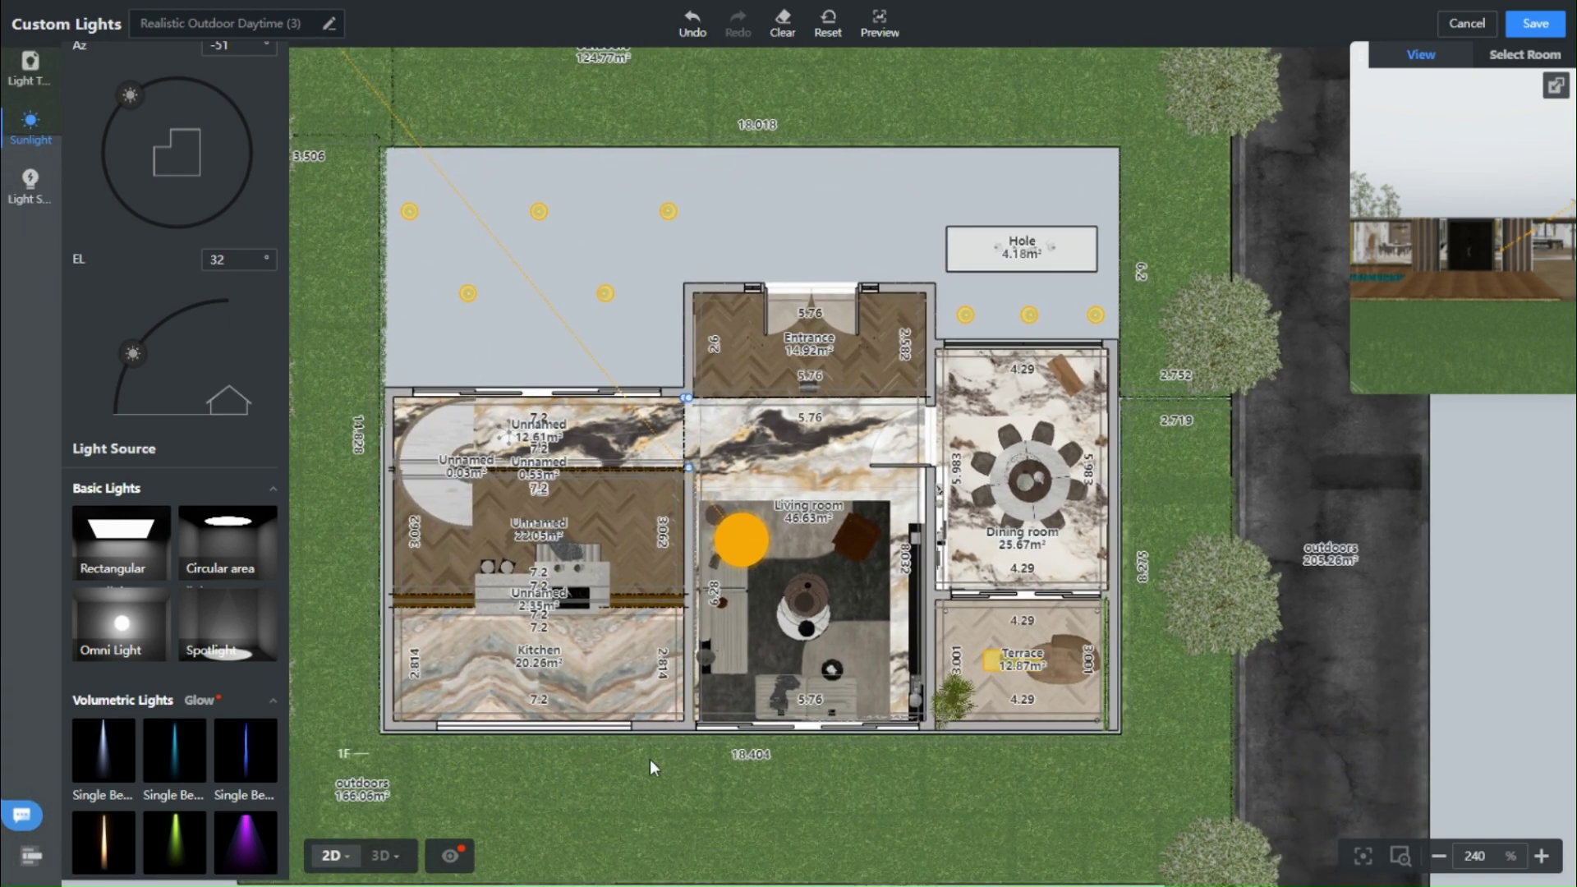
pyautogui.scroll(-1, 649, 759)
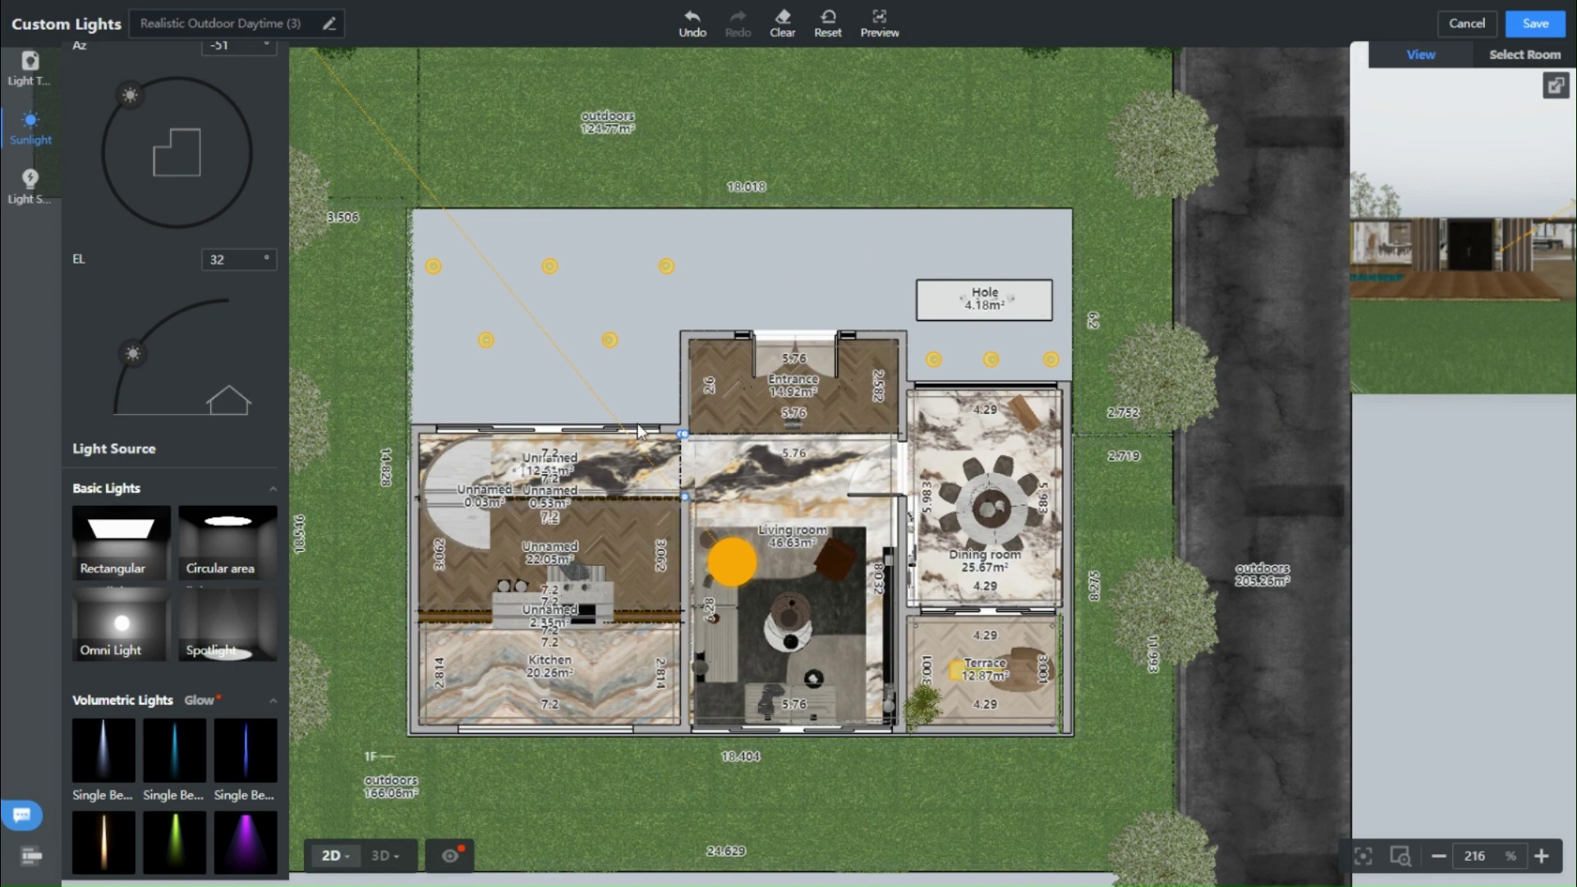
pyautogui.scroll(-4, 638, 422)
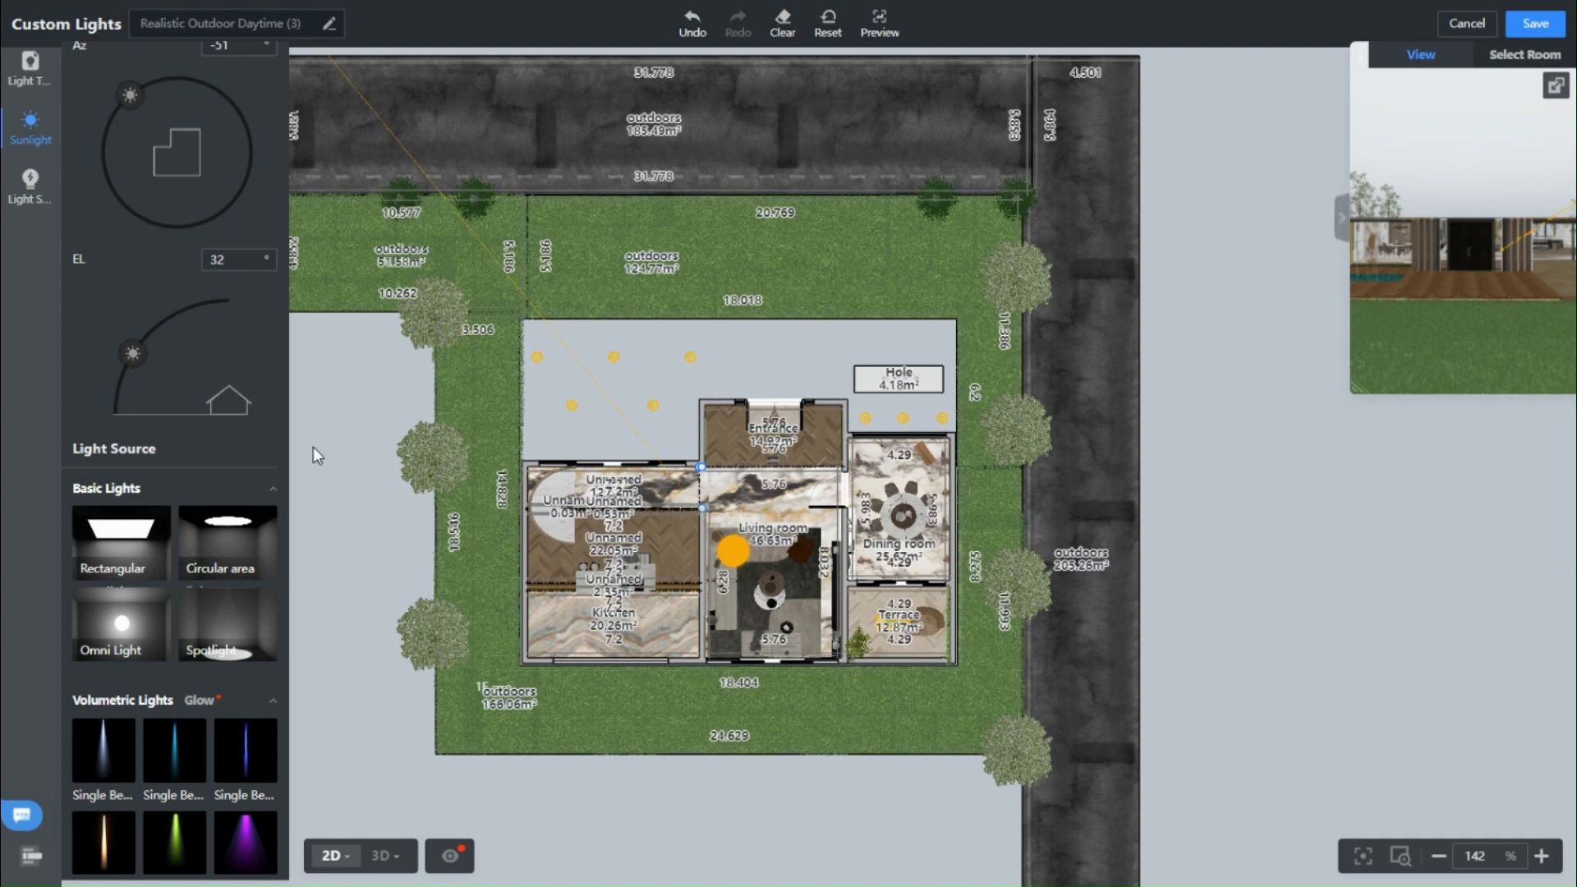
pyautogui.scroll(5, 176, 282)
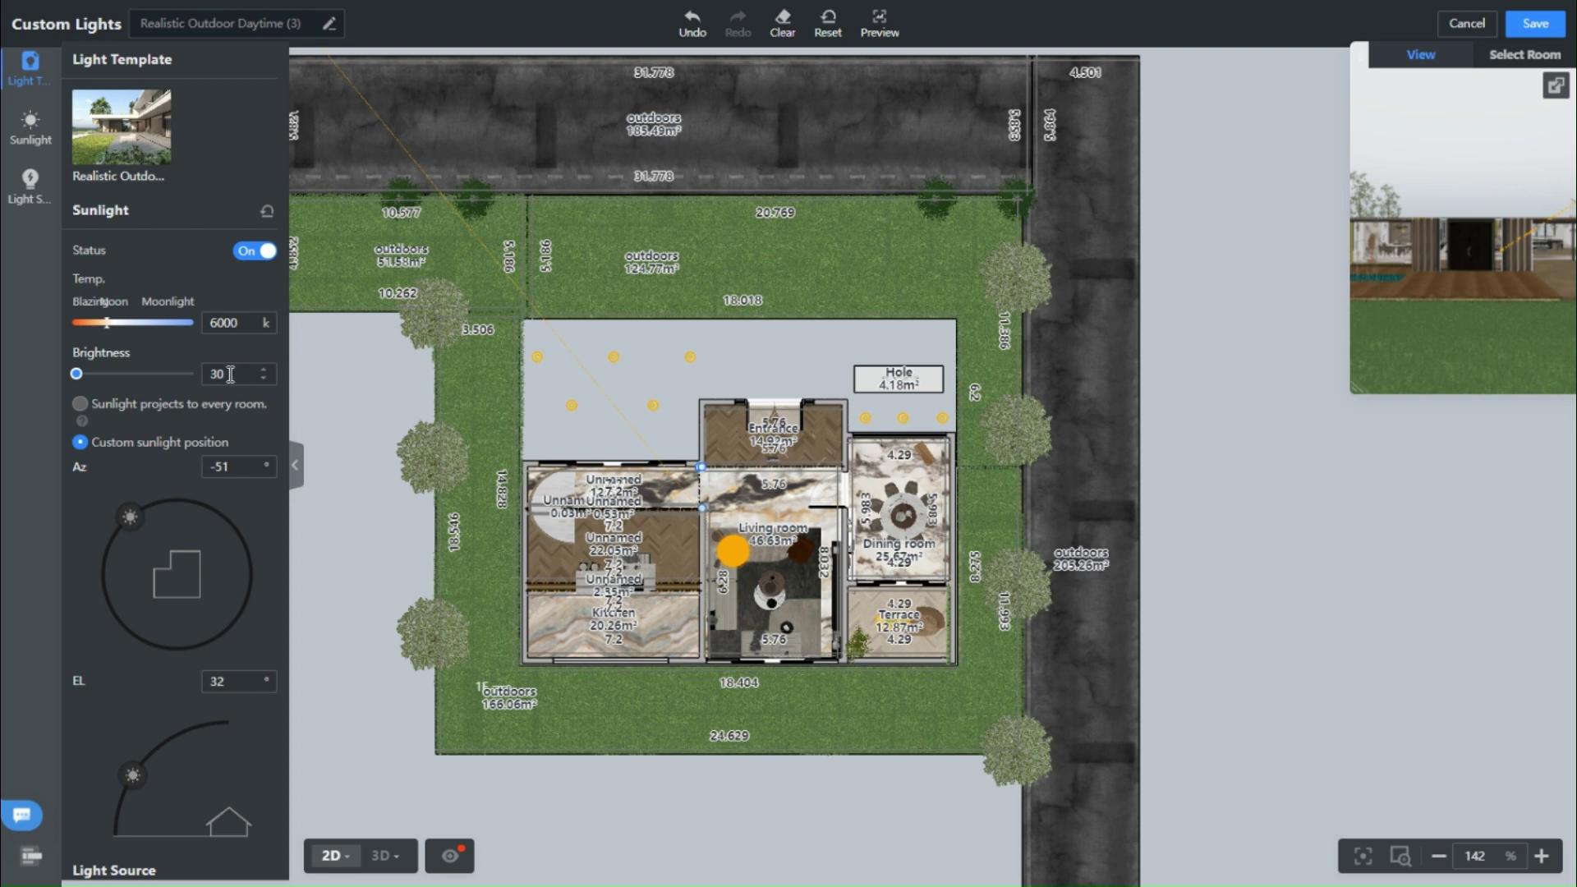
pyautogui.click(1534, 24)
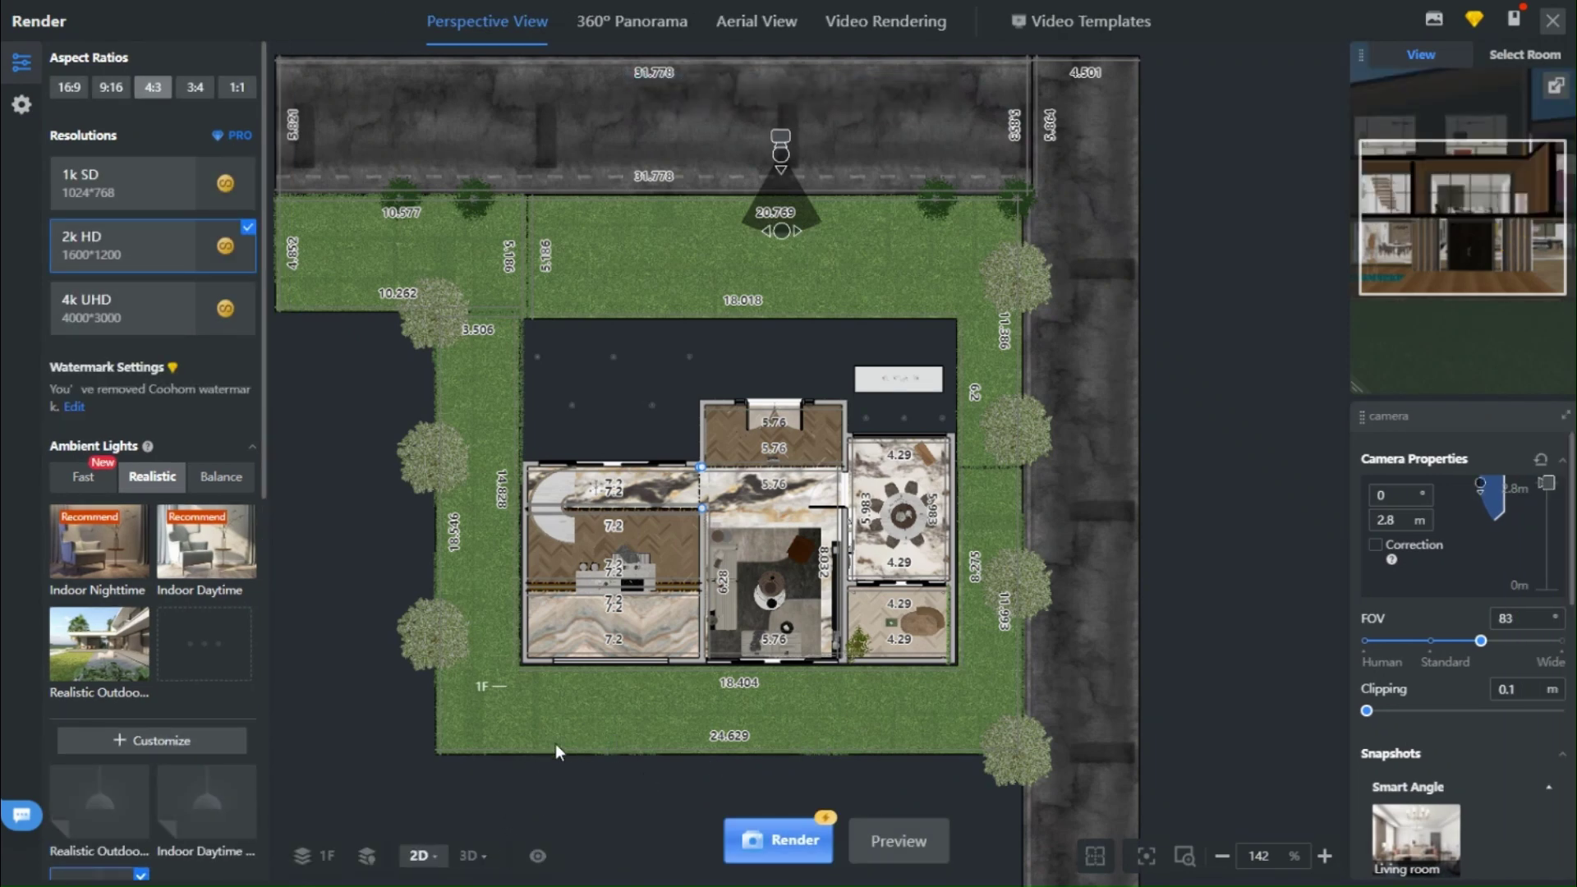
# Switch to the 2F plan and edit the custom 'Realistic Outdoor Daytime (2)' lighting
pyautogui.click(304, 855)
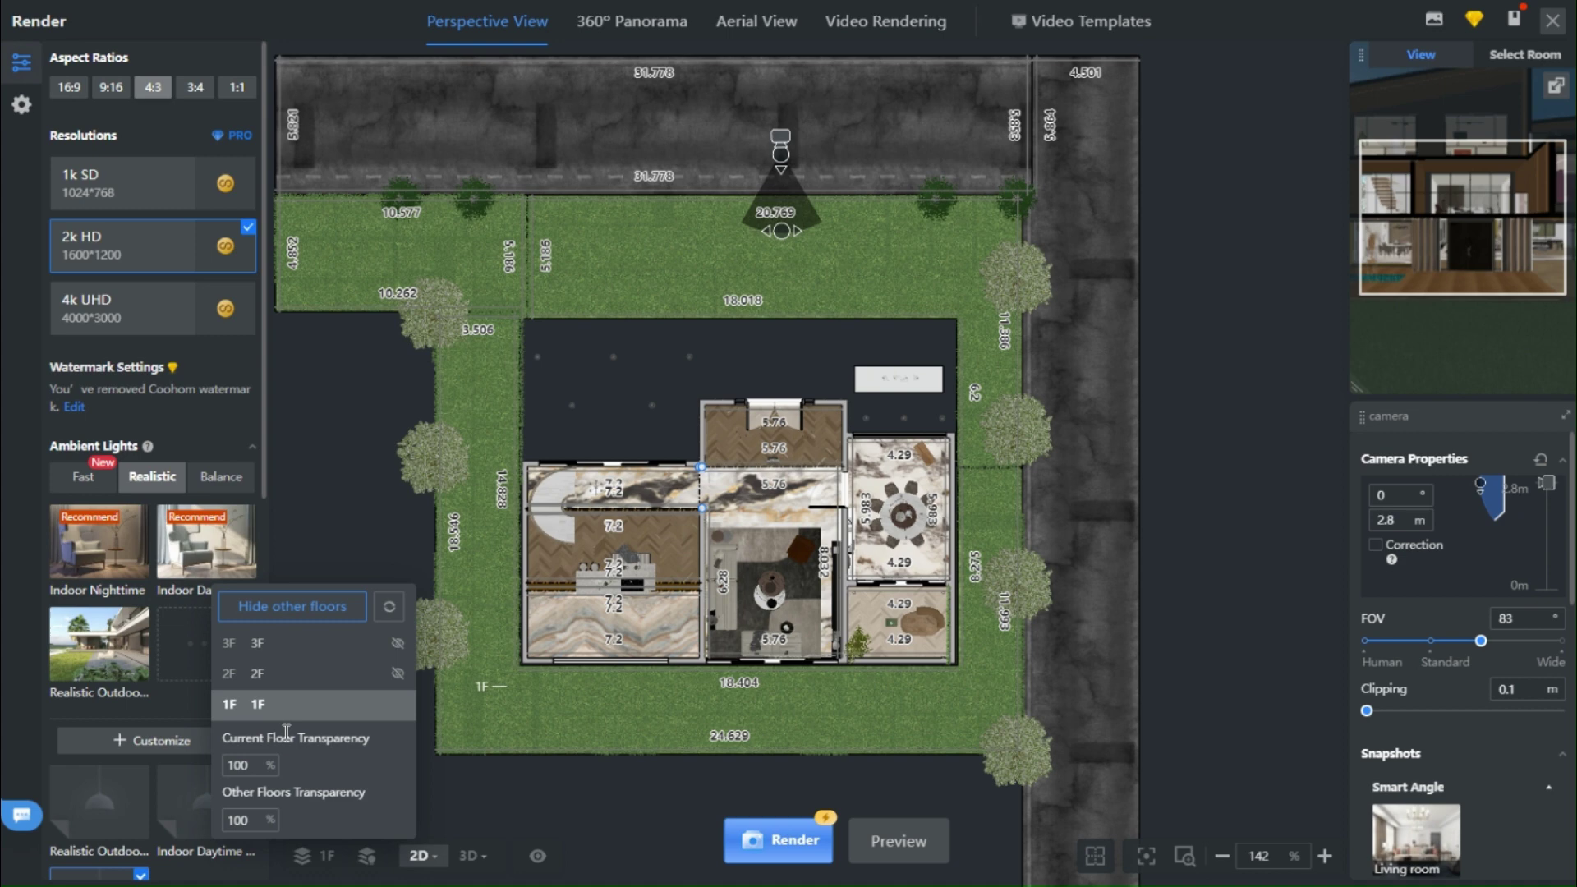
pyautogui.click(258, 672)
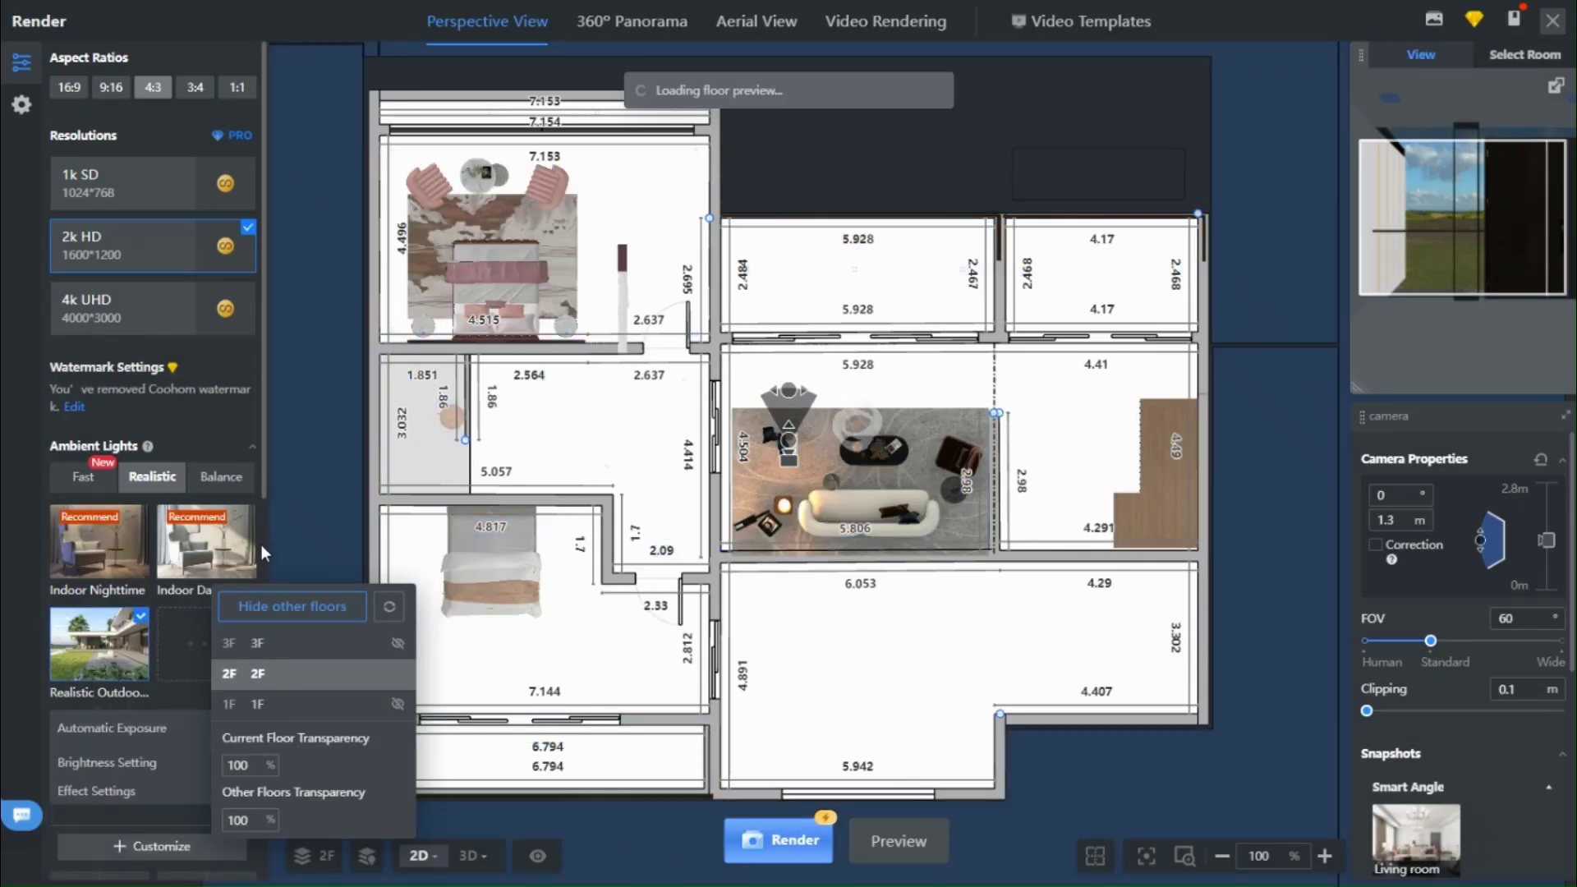
pyautogui.scroll(-3, 261, 544)
pyautogui.moveTo(107, 417)
pyautogui.click(115, 641)
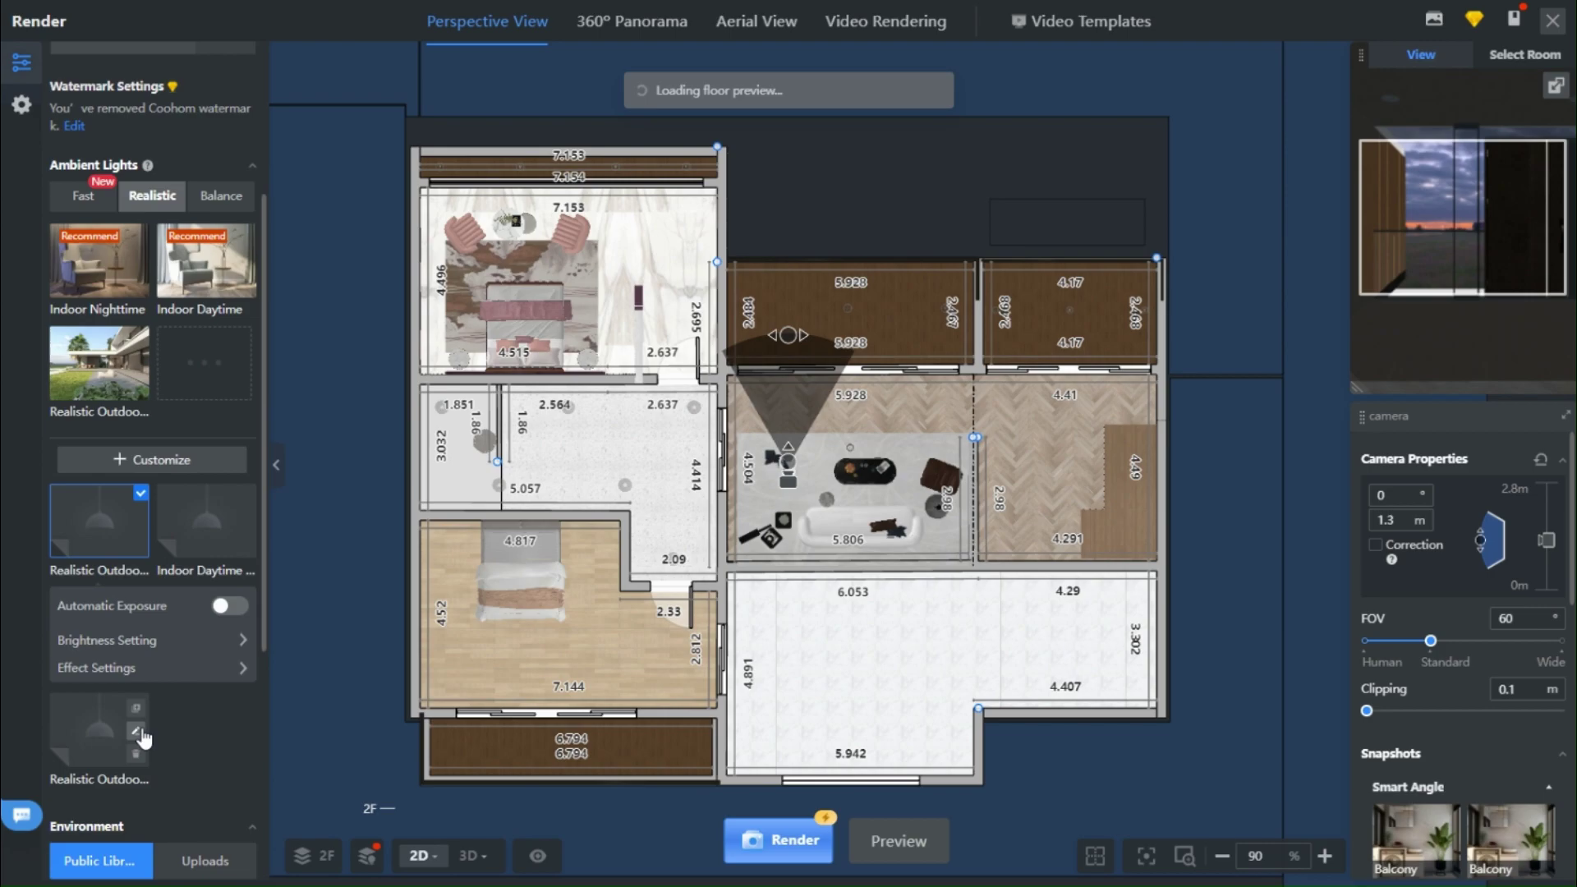
pyautogui.click(133, 731)
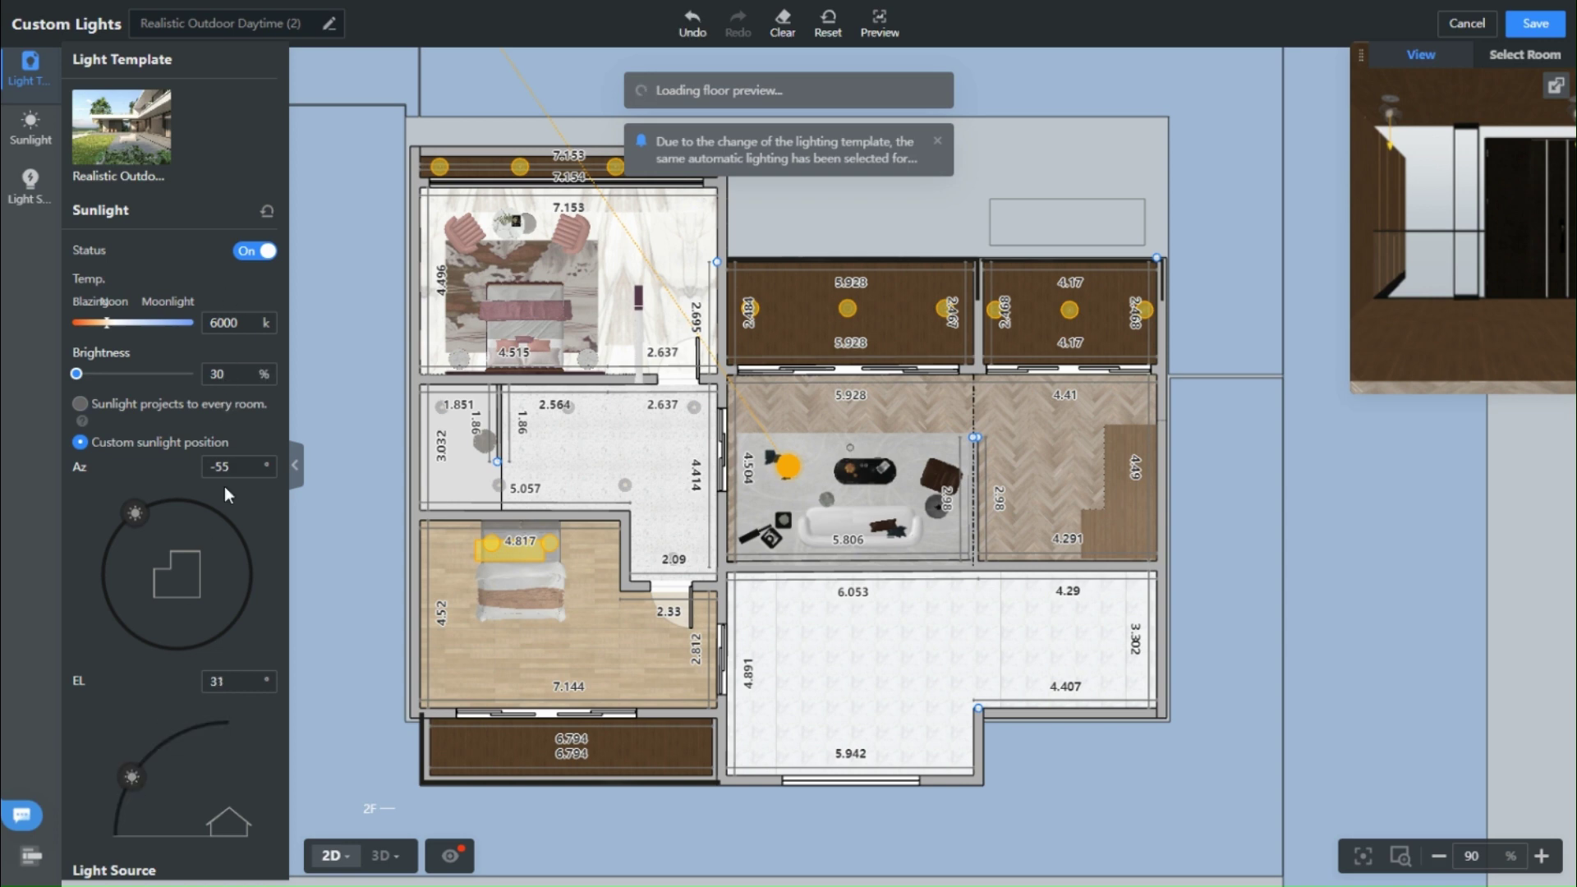
# Scroll to the Light Source library of basic, volumetric and IES lights
pyautogui.scroll(-8, 229, 492)
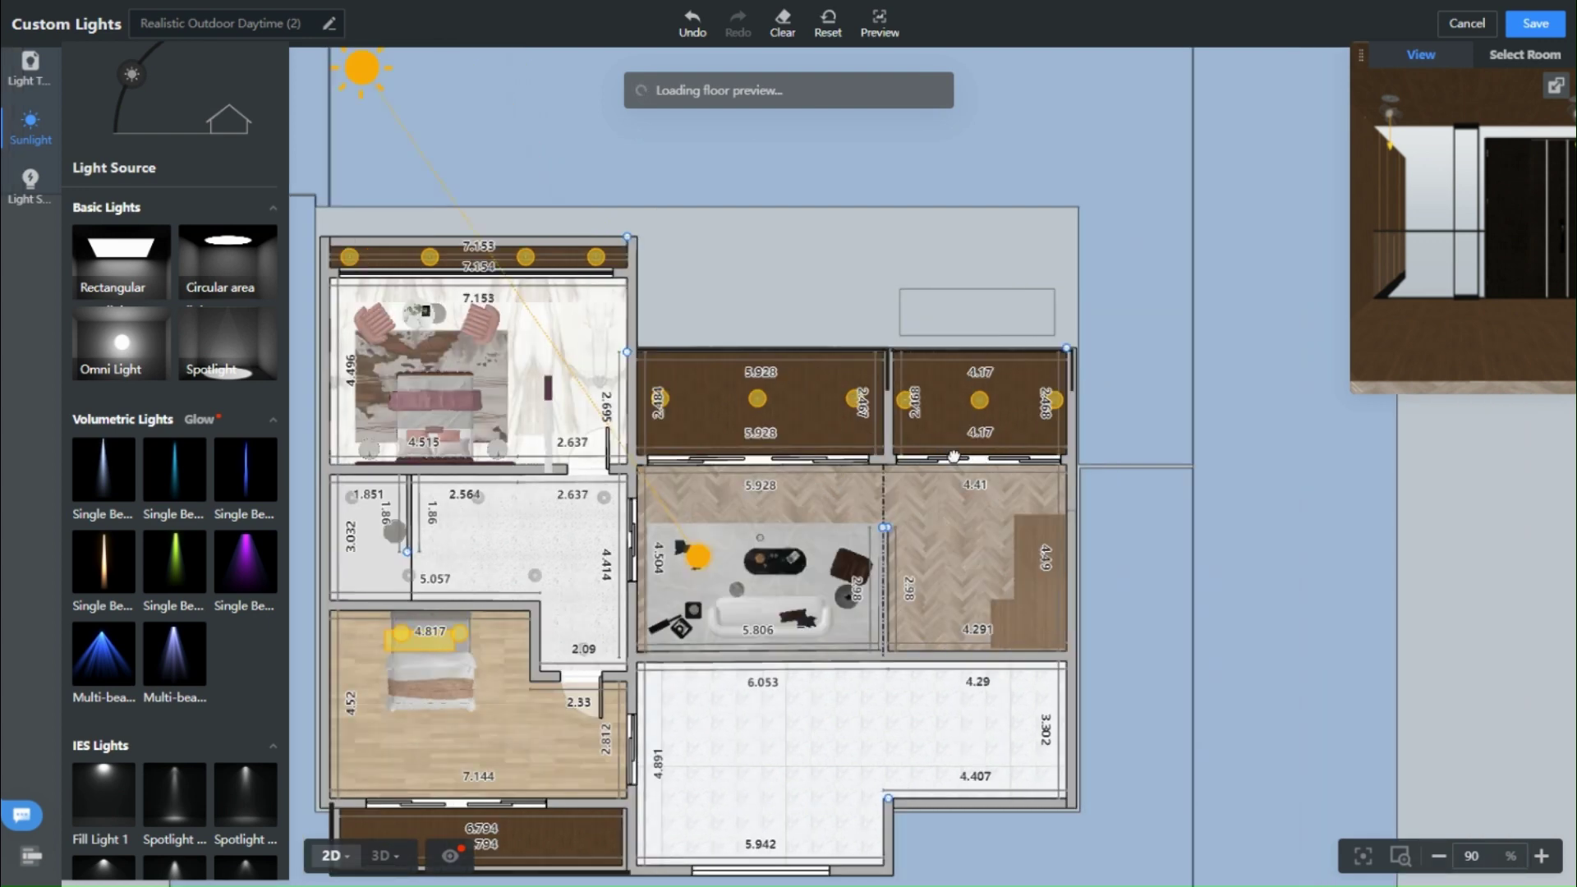
pyautogui.scroll(4, 904, 445)
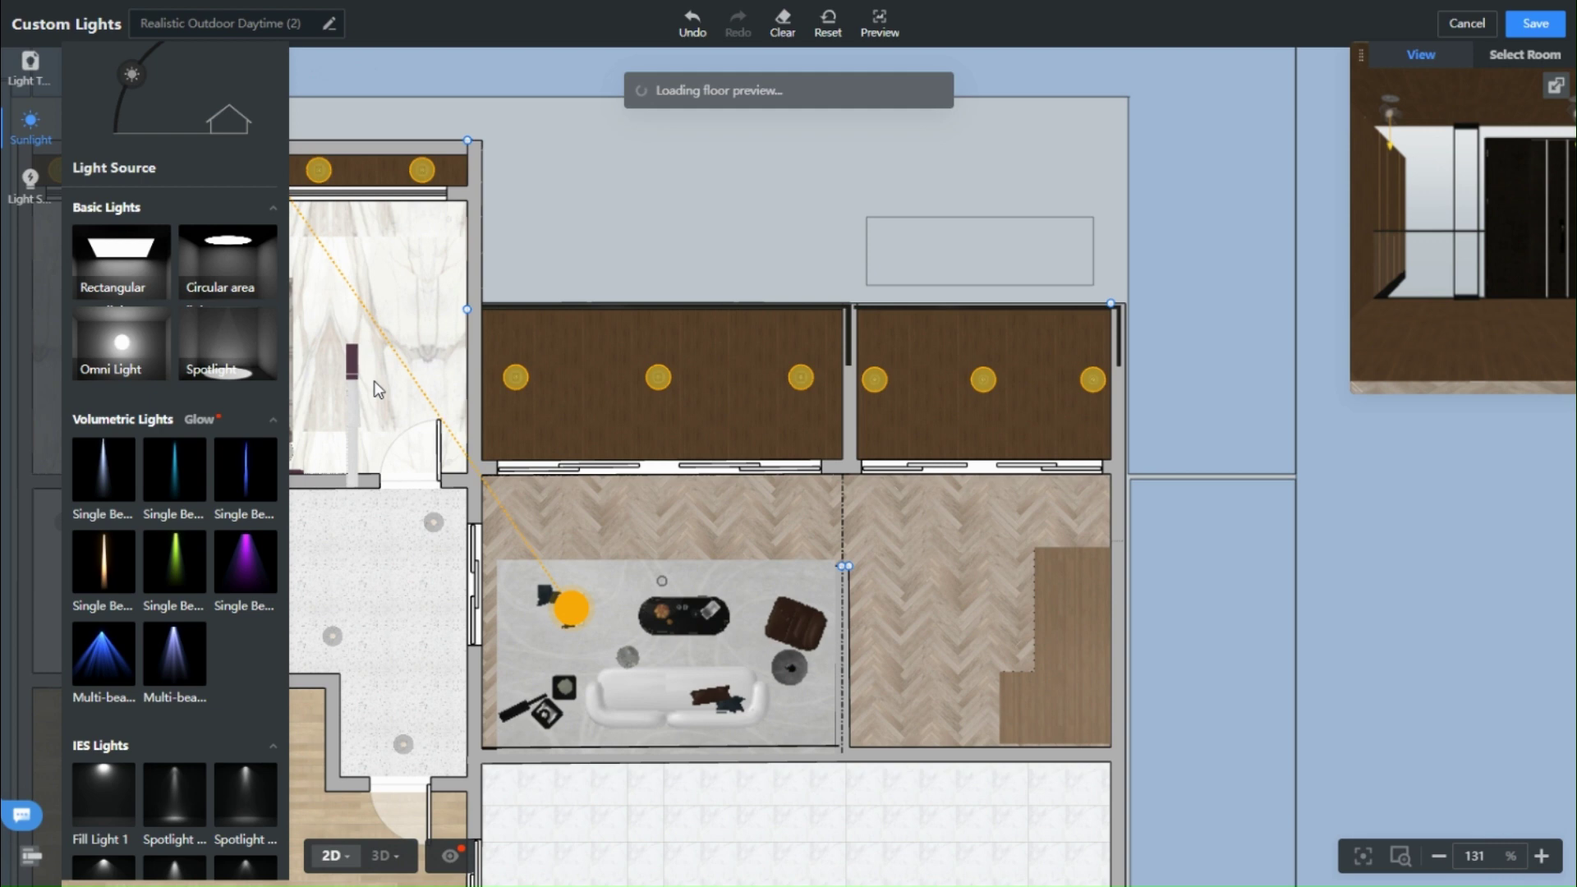
# Stretch a rectangular light over the left room's downlights: colour #FFD9AA, brightness 150, scattering 0°
pyautogui.click(553, 379)
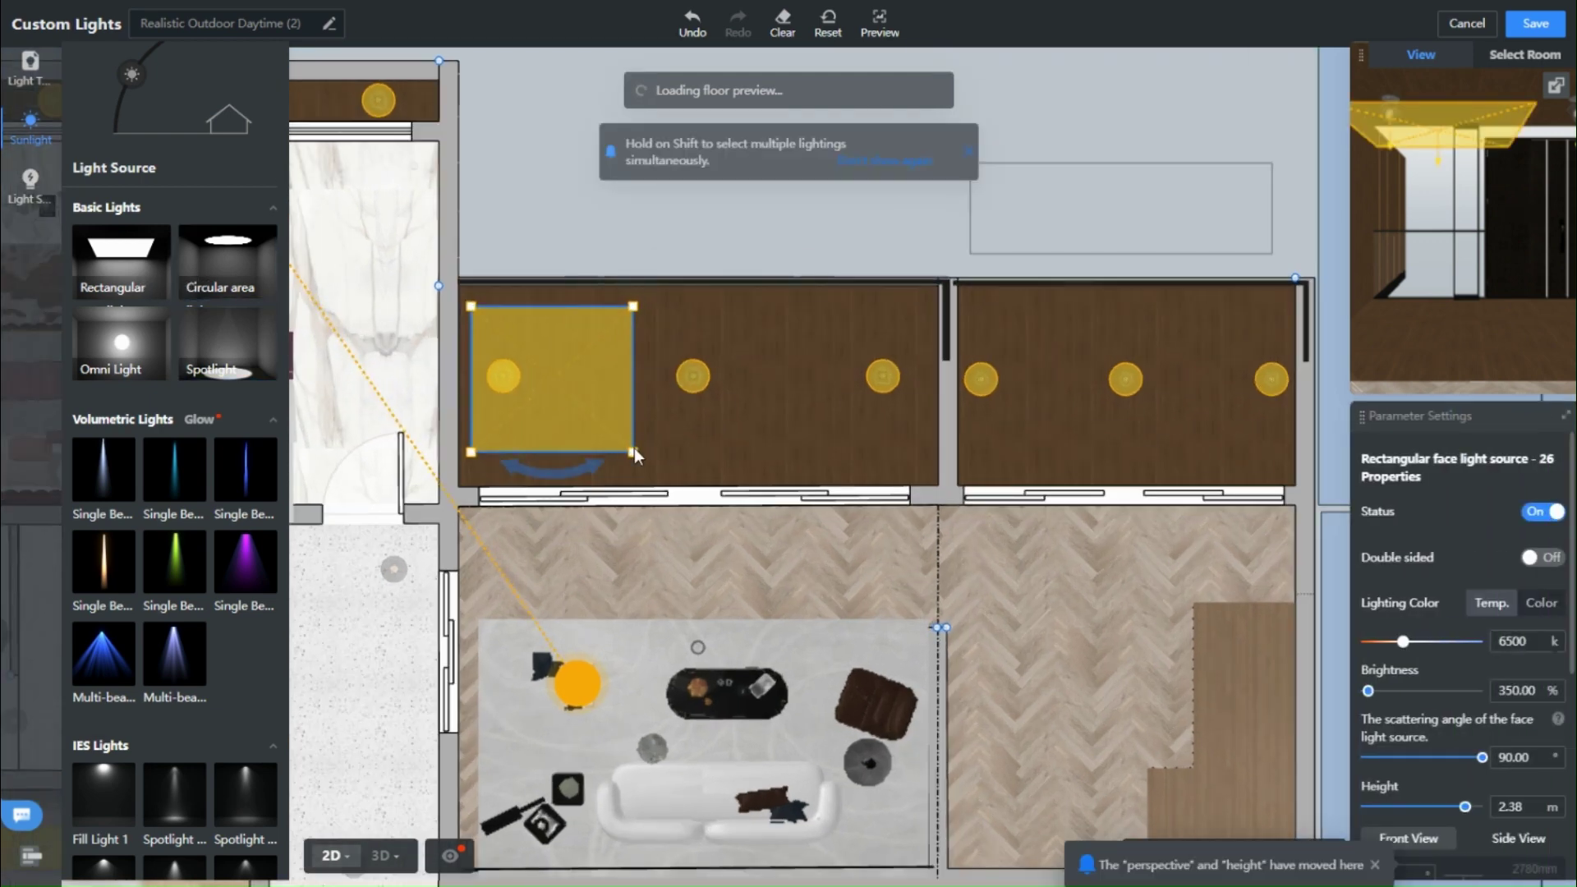
pyautogui.moveTo(632, 450); pyautogui.dragTo(923, 455)
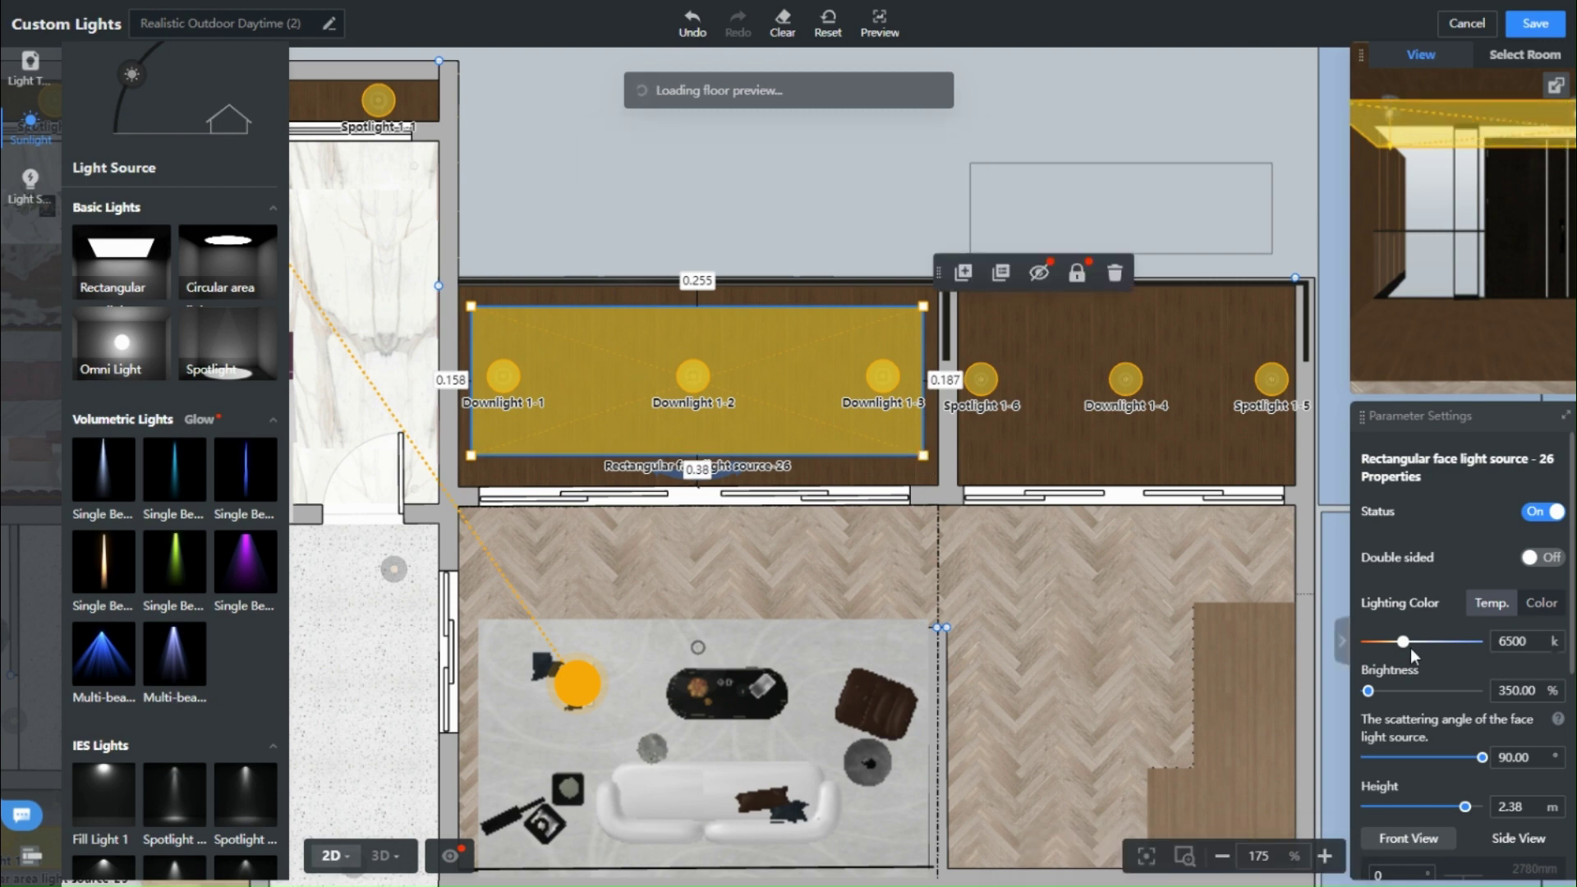
pyautogui.click(1540, 603)
pyautogui.click(1491, 647)
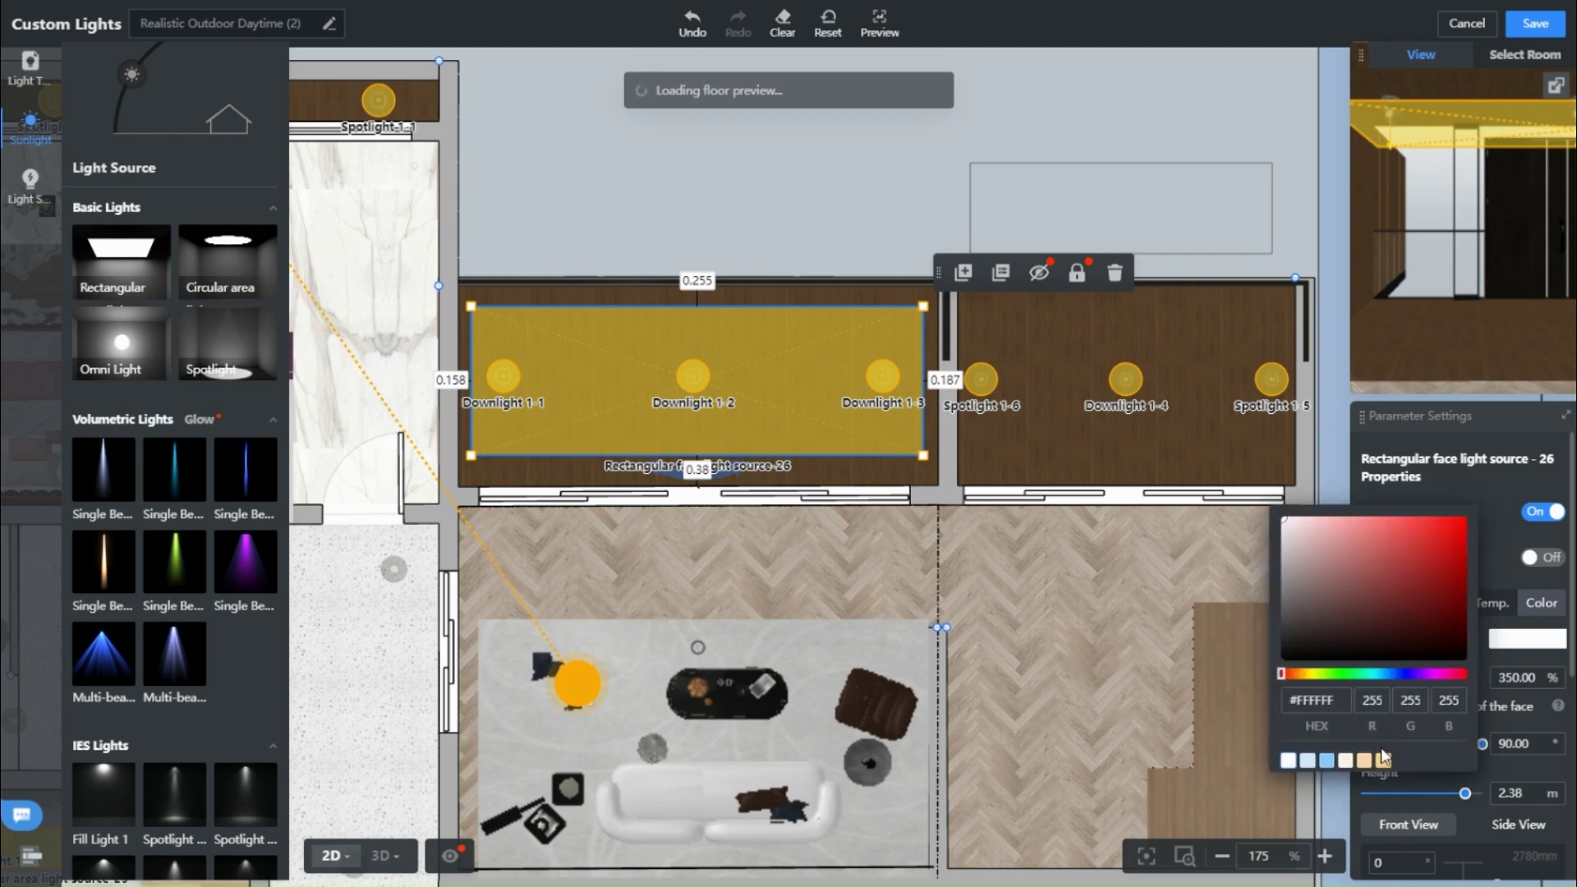
pyautogui.click(1363, 760)
pyautogui.click(1504, 671)
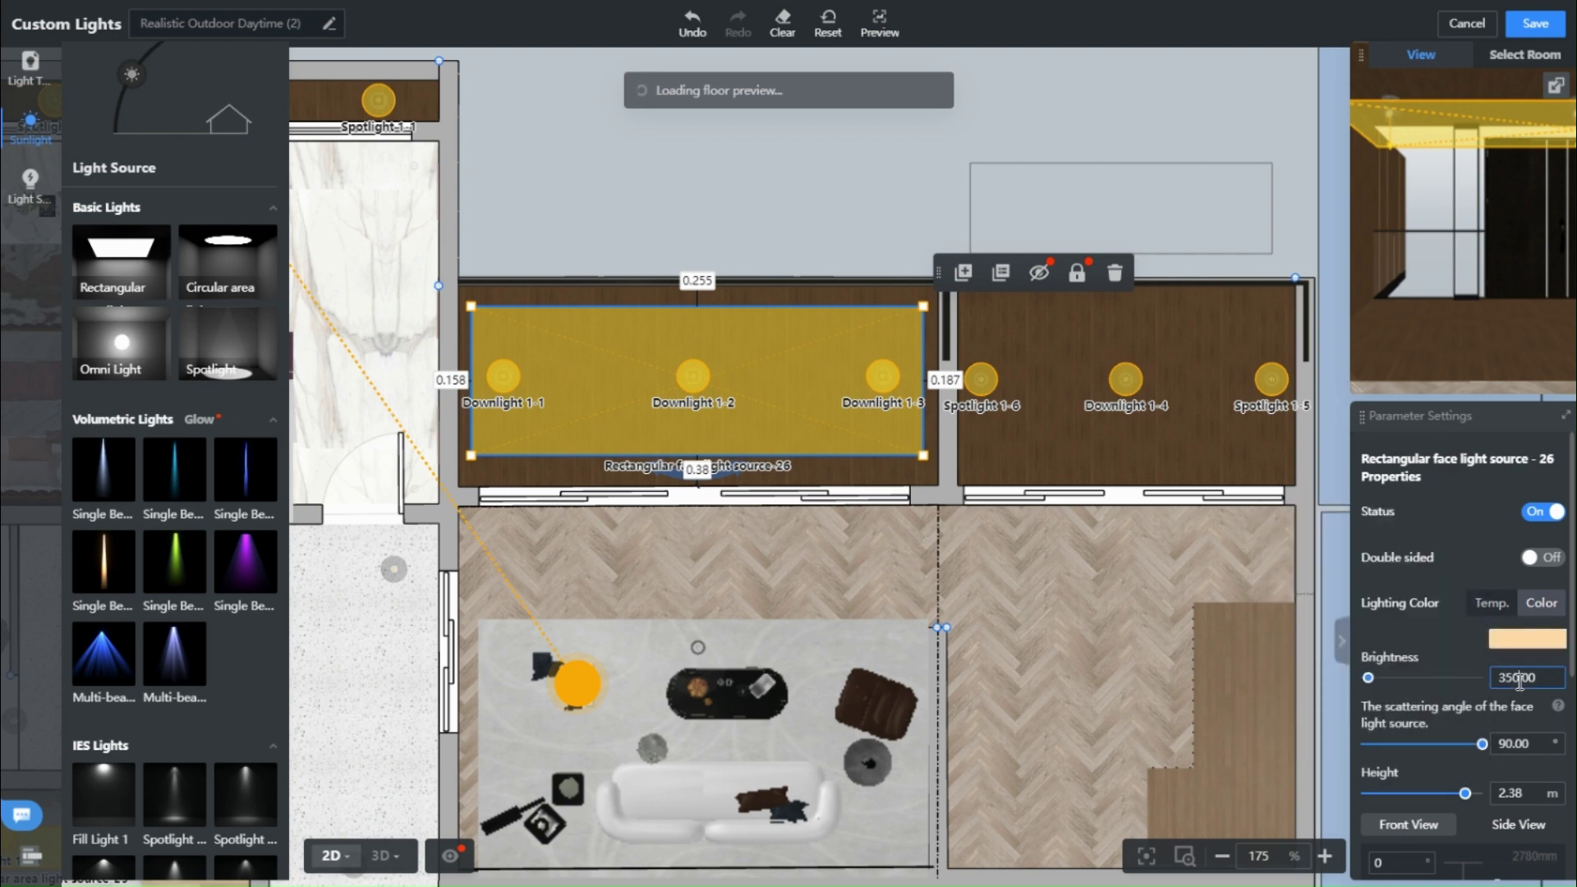
pyautogui.doubleClick(1518, 678)
pyautogui.write('150')
pyautogui.press('Return')
pyautogui.moveTo(1482, 743); pyautogui.dragTo(1362, 749)
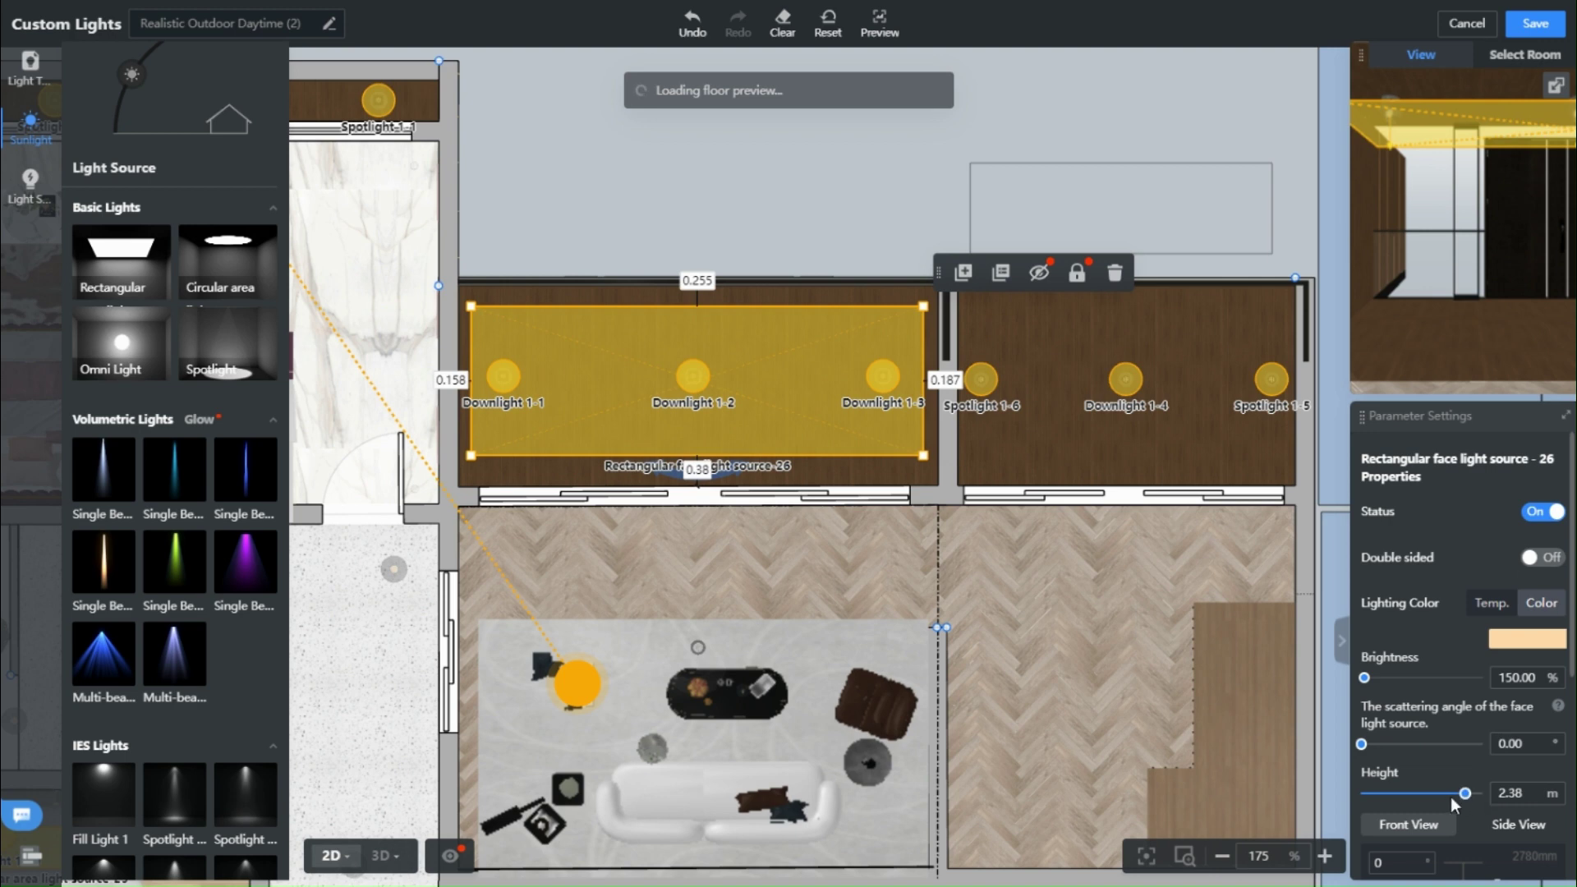
pyautogui.moveTo(1450, 309); pyautogui.dragTo(1453, 239)
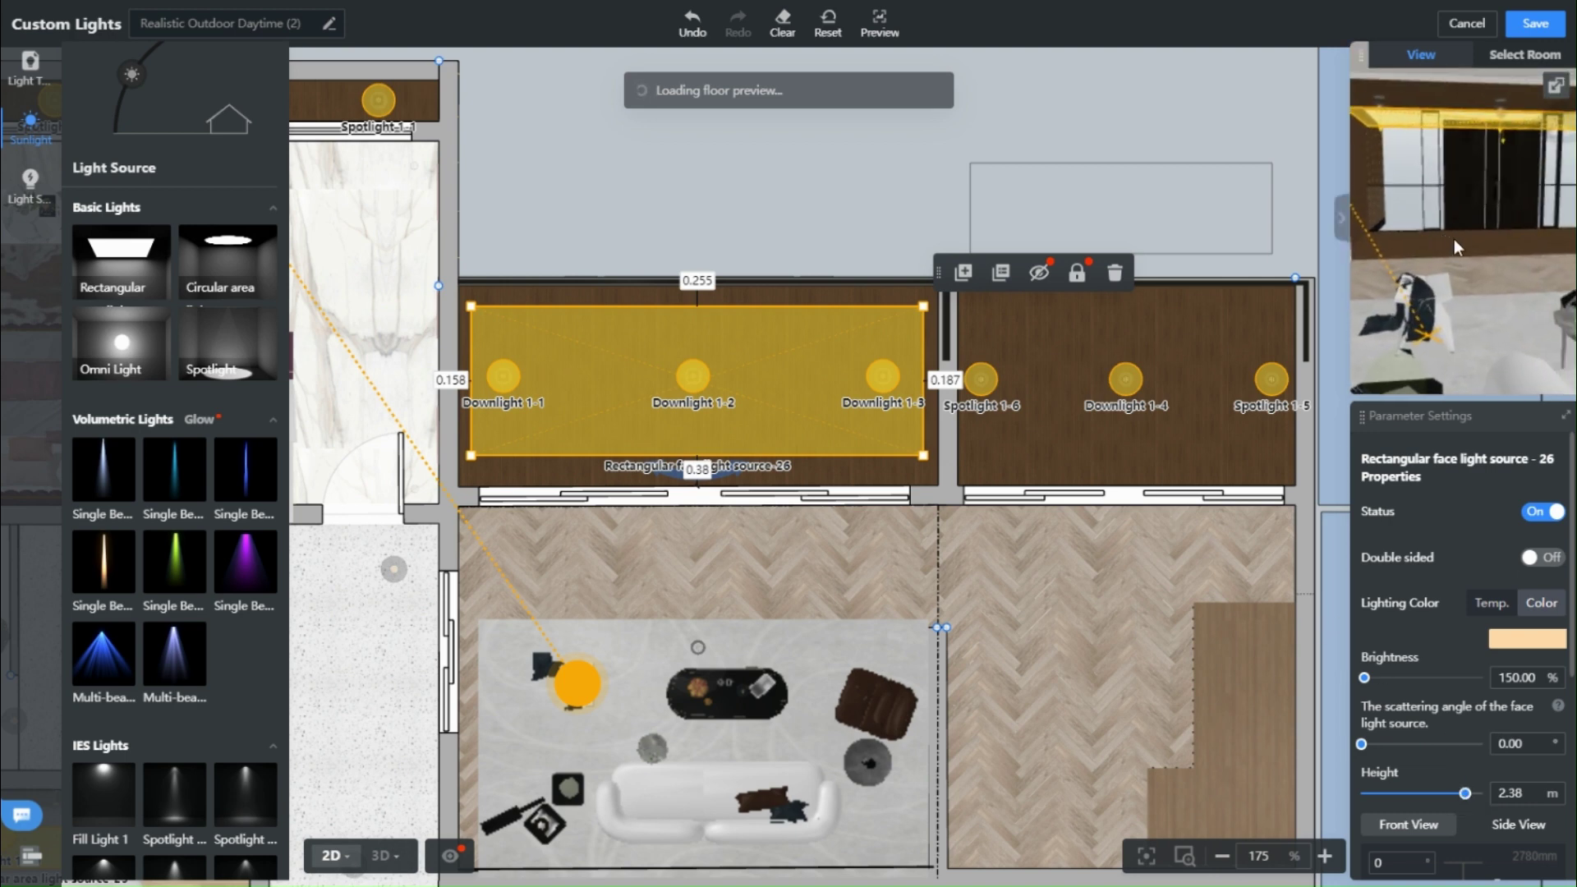
# Copy the light into the right-hand room and resize it to fit inside
pyautogui.click(963, 272)
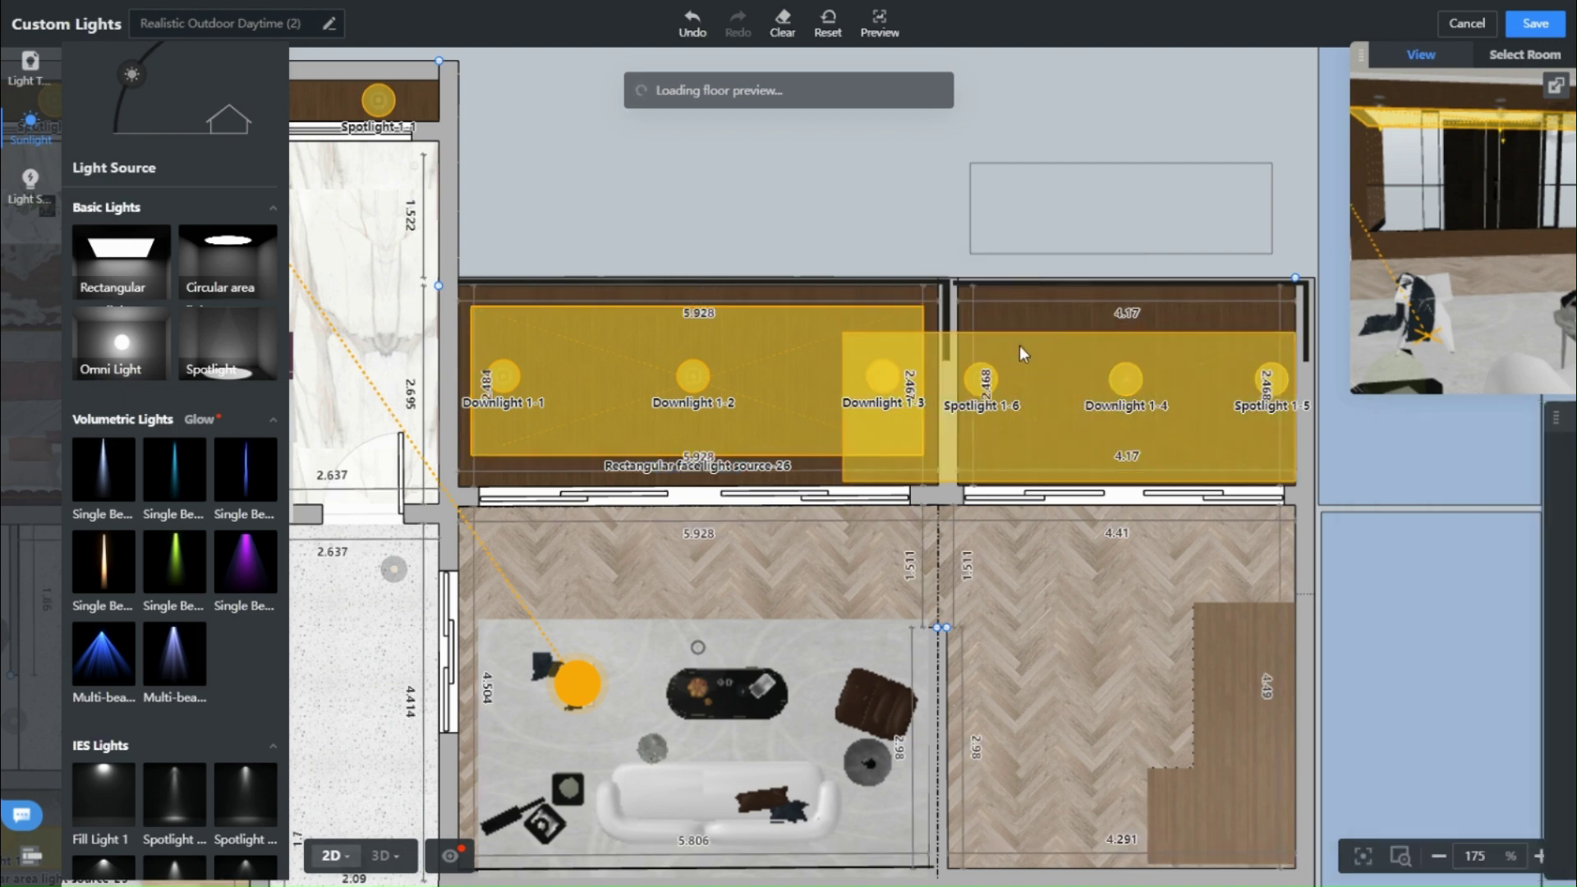
pyautogui.click(1066, 380)
pyautogui.moveTo(838, 453); pyautogui.dragTo(969, 457)
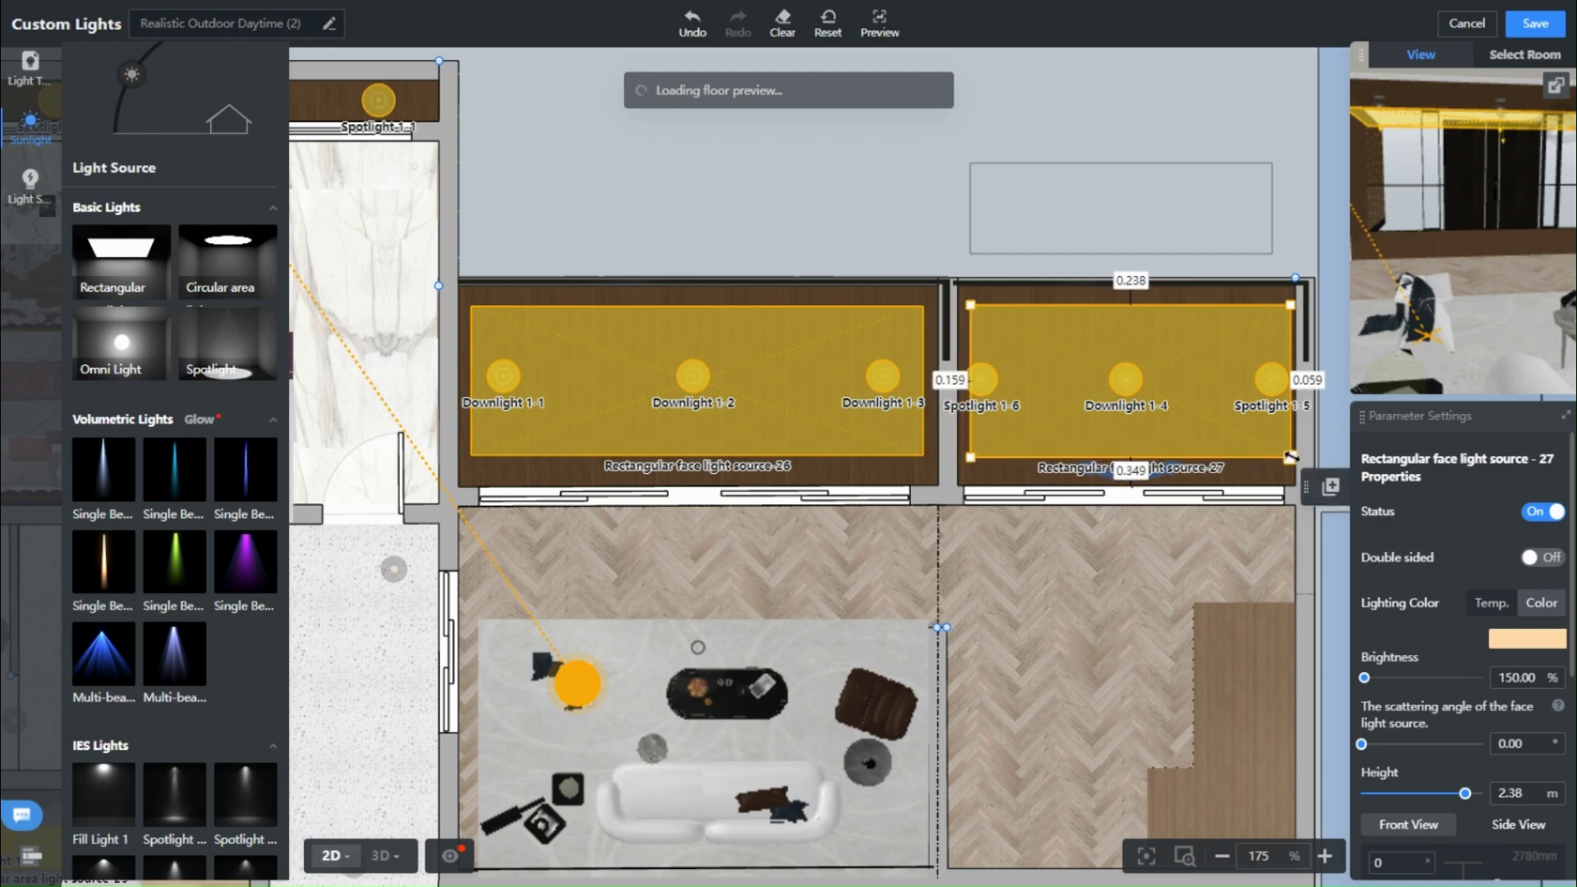
pyautogui.moveTo(1291, 457); pyautogui.dragTo(1278, 460)
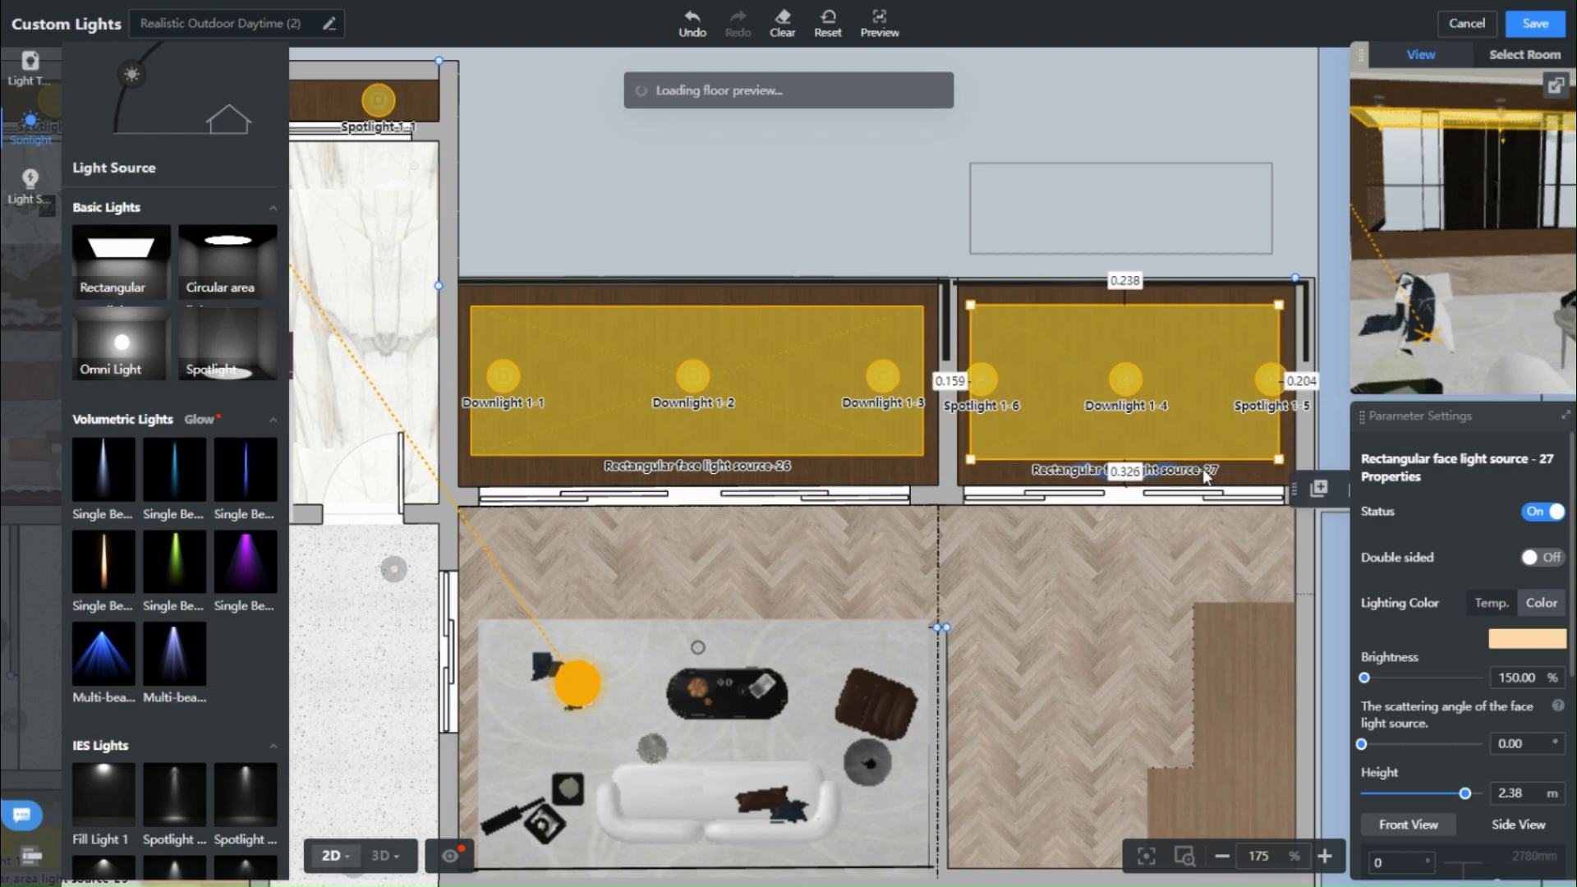
pyautogui.scroll(-5, 821, 249)
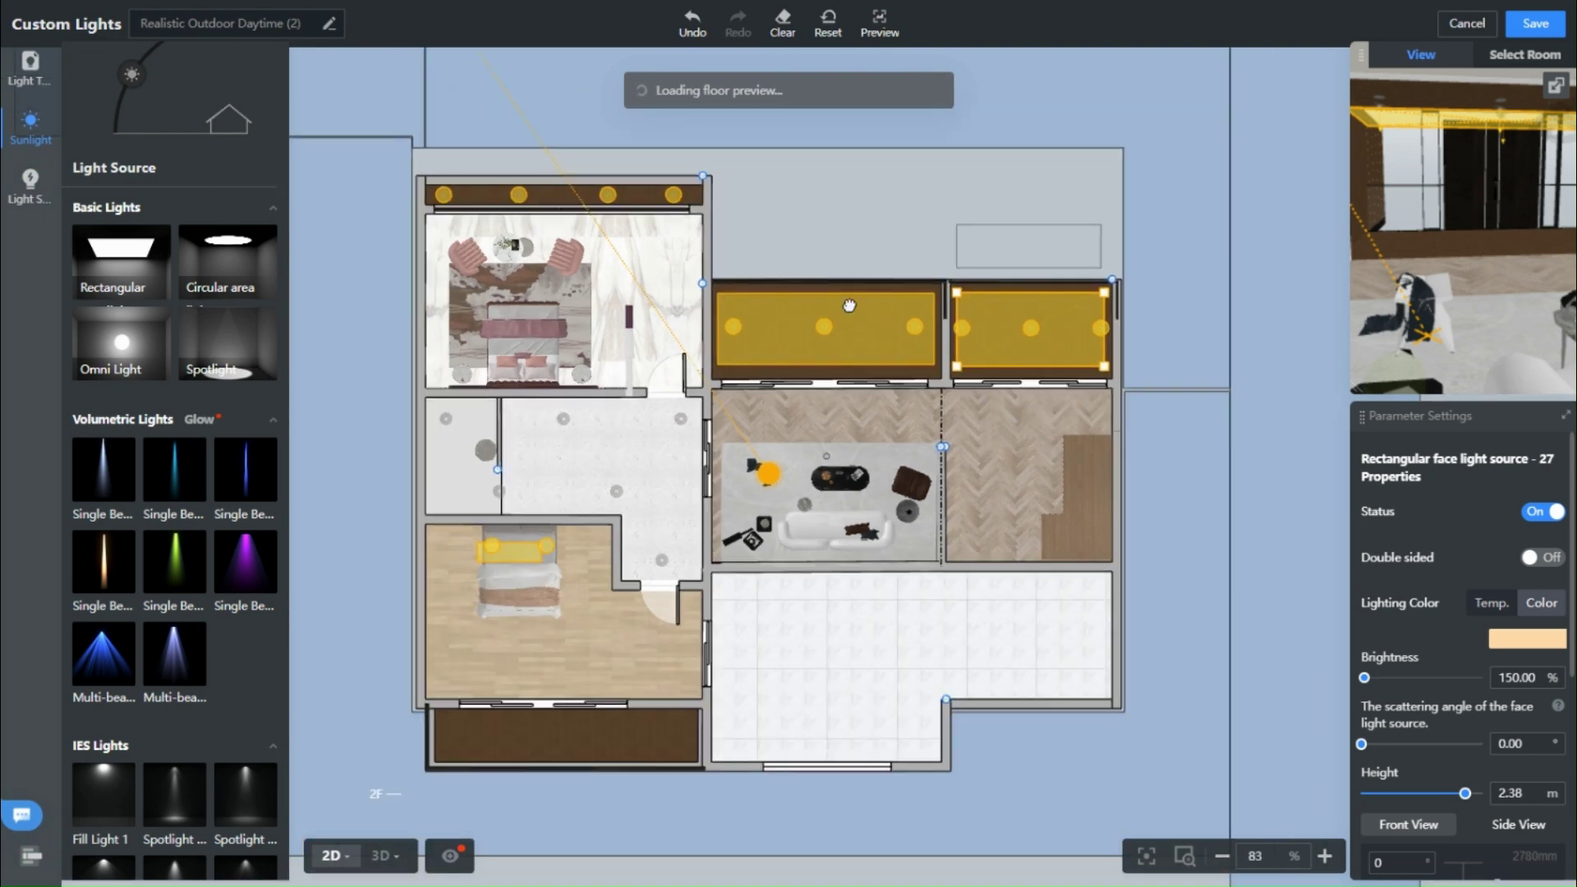
# Copy light 26 above the top bedroom and shrink it to a thin strip on the spotlight row
pyautogui.scroll(4, 641, 439)
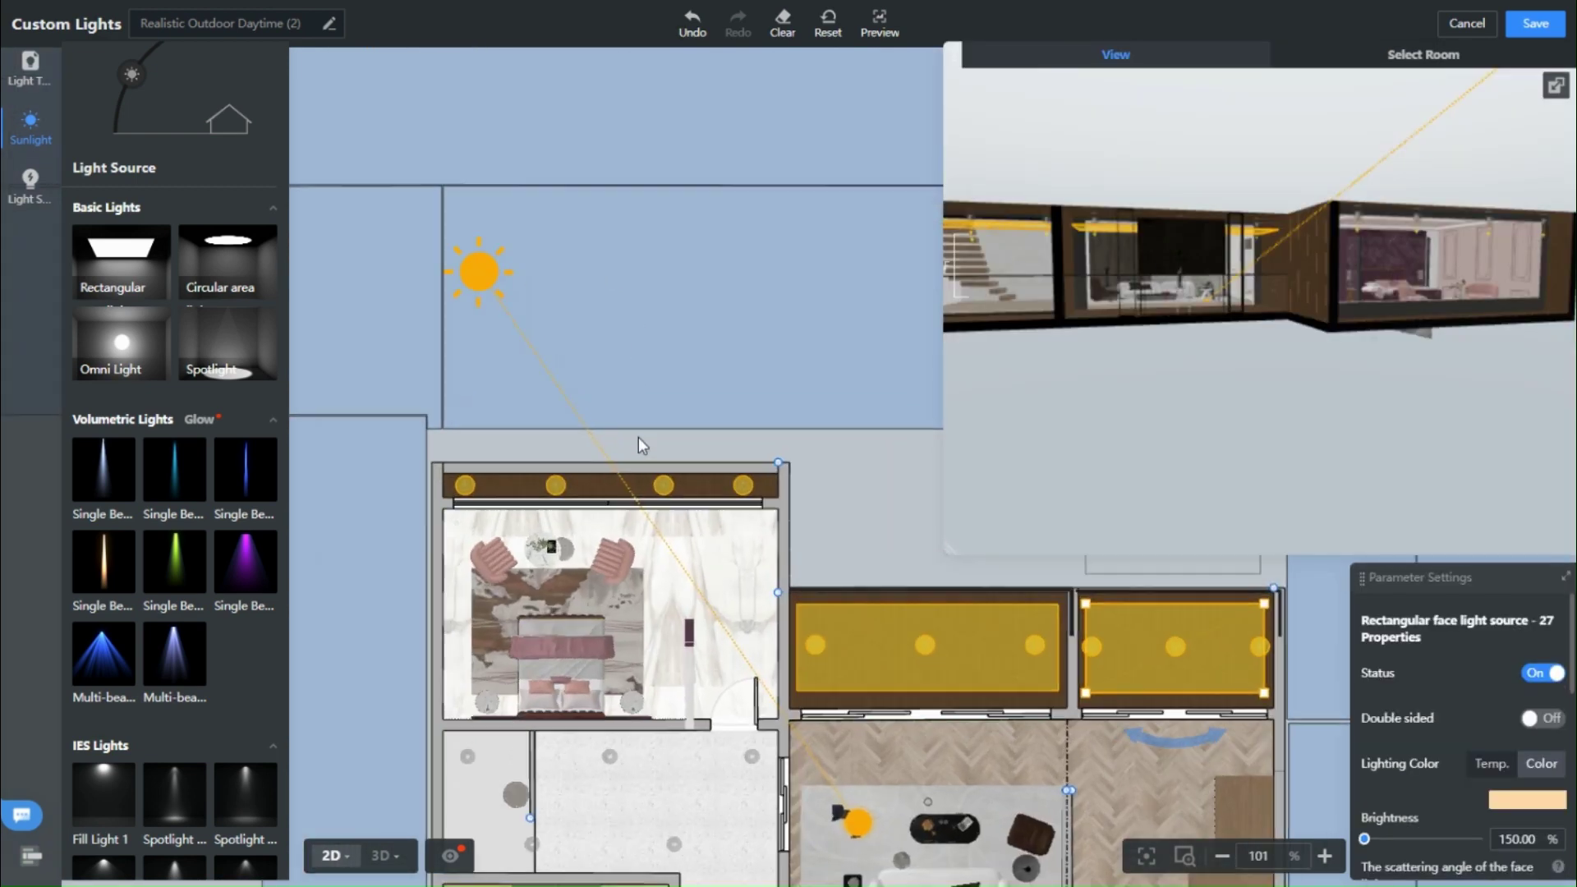
pyautogui.click(1071, 798)
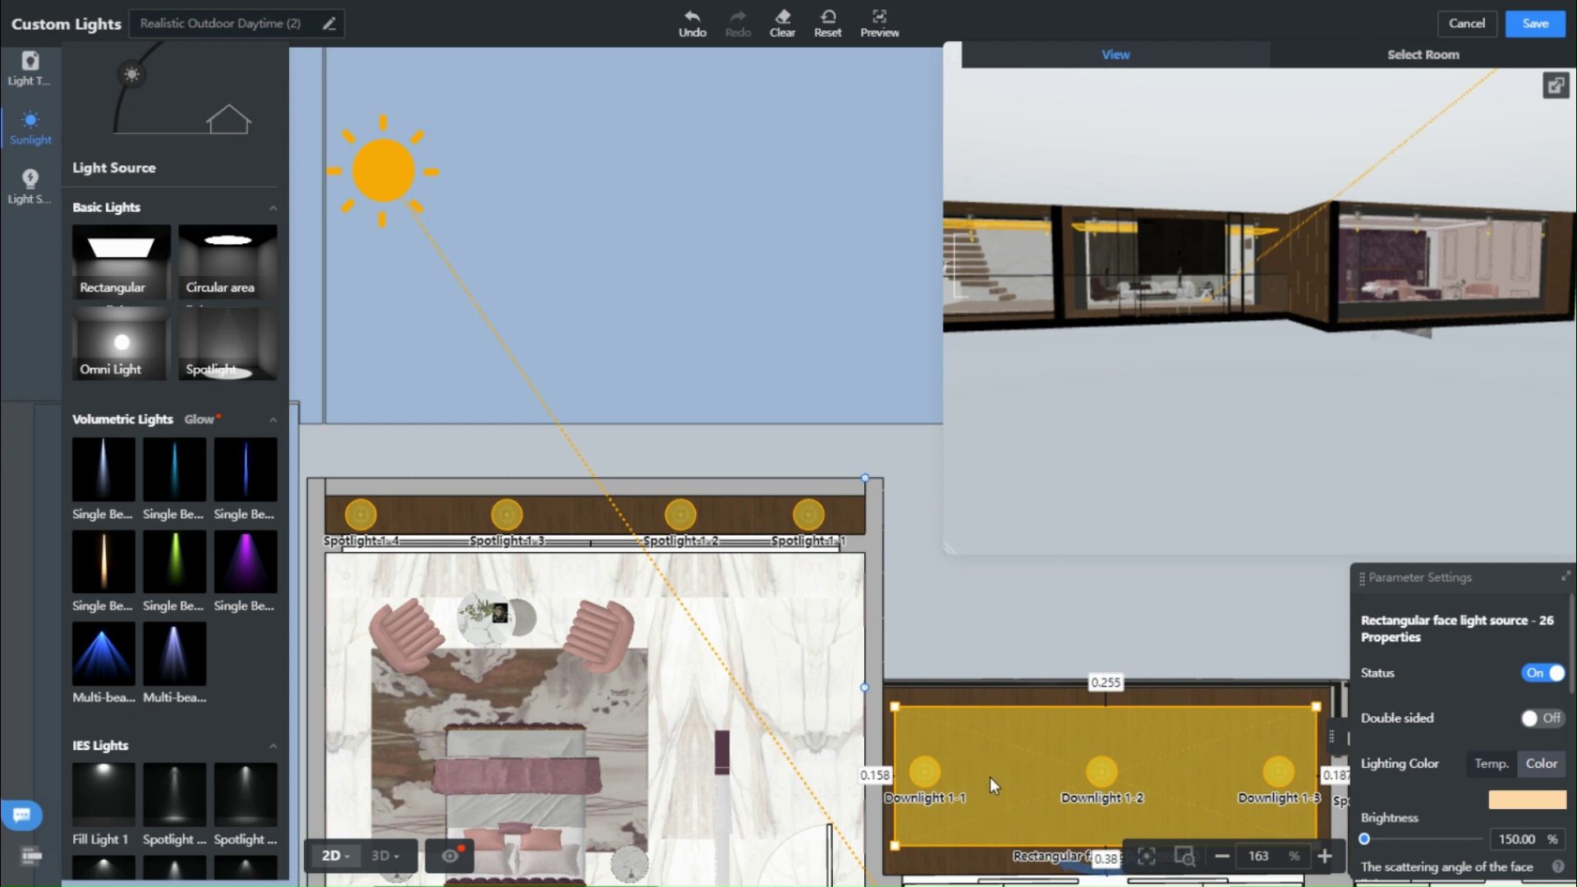
pyautogui.scroll(-1, 1002, 771)
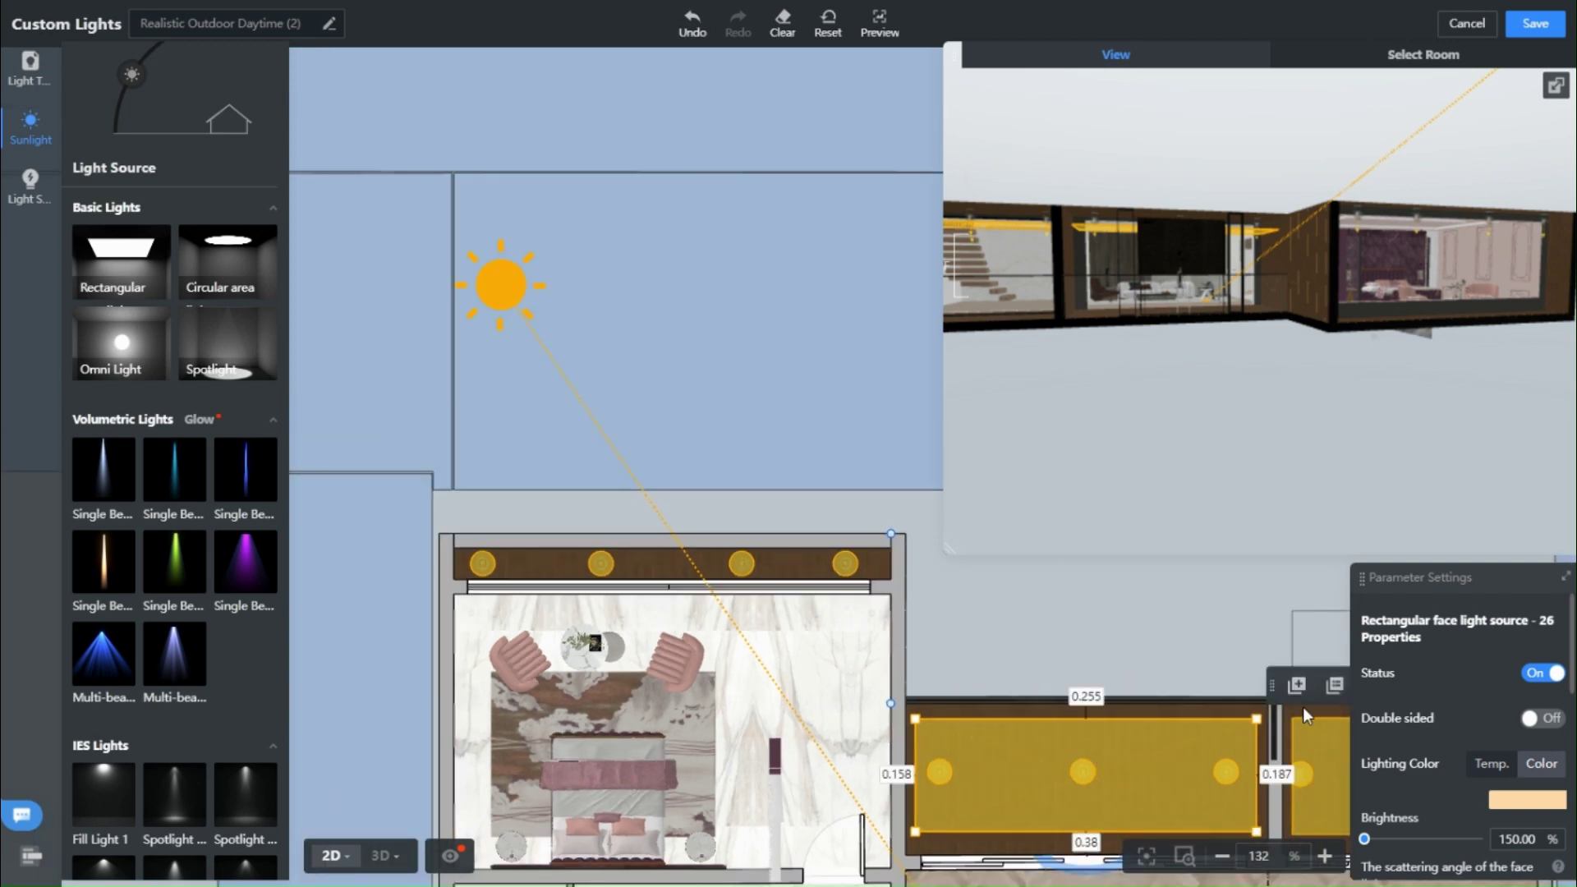
pyautogui.click(1296, 684)
pyautogui.click(655, 532)
pyautogui.scroll(1, 655, 532)
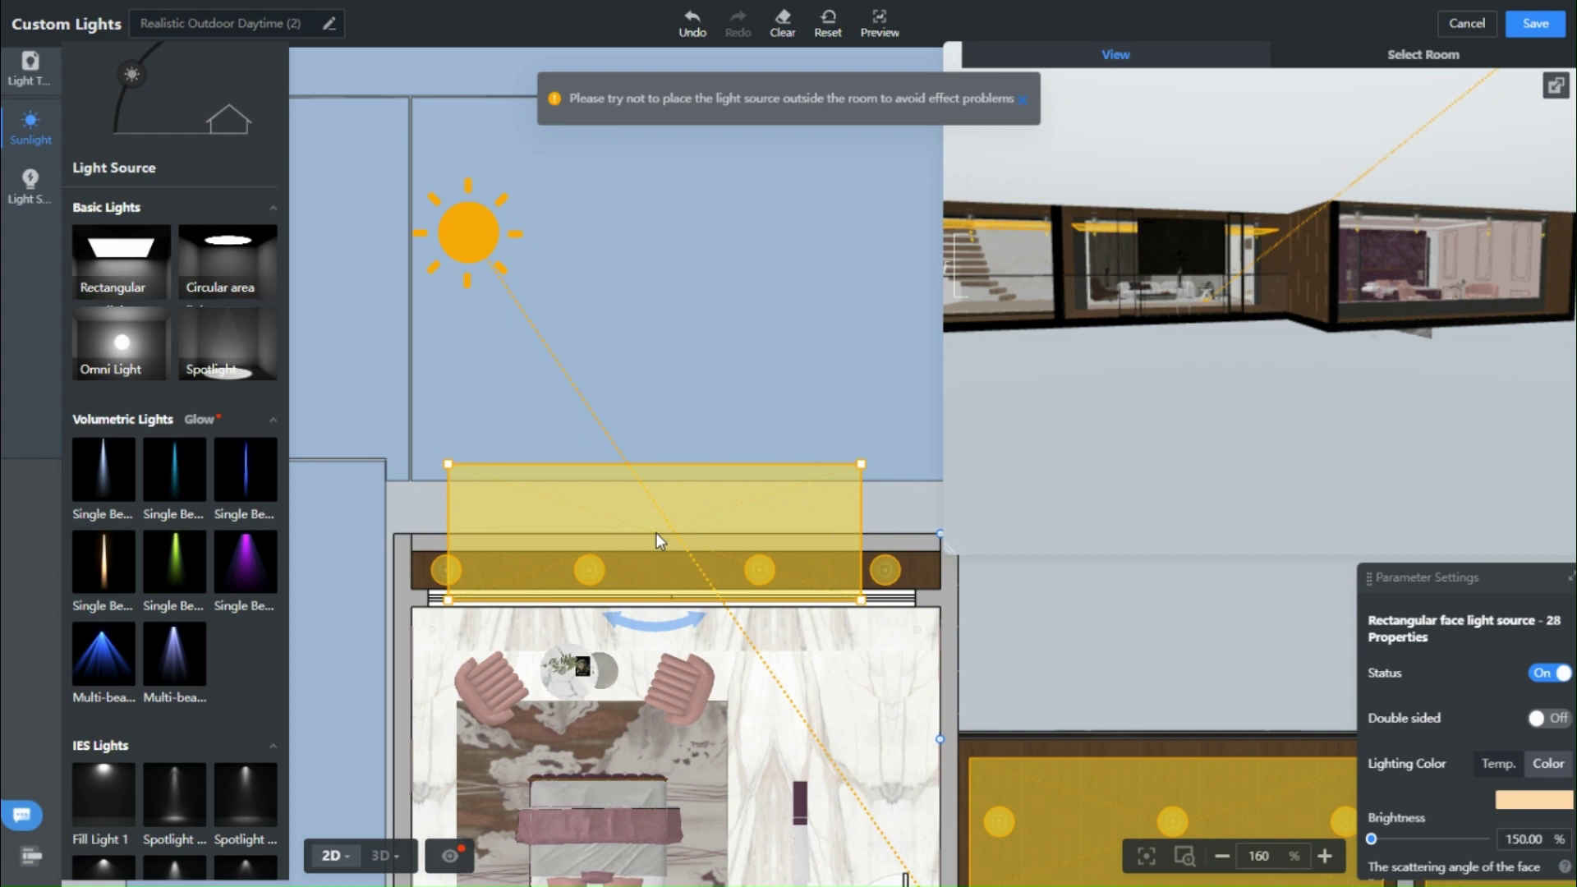
pyautogui.scroll(1, 656, 532)
pyautogui.moveTo(883, 456); pyautogui.dragTo(947, 574)
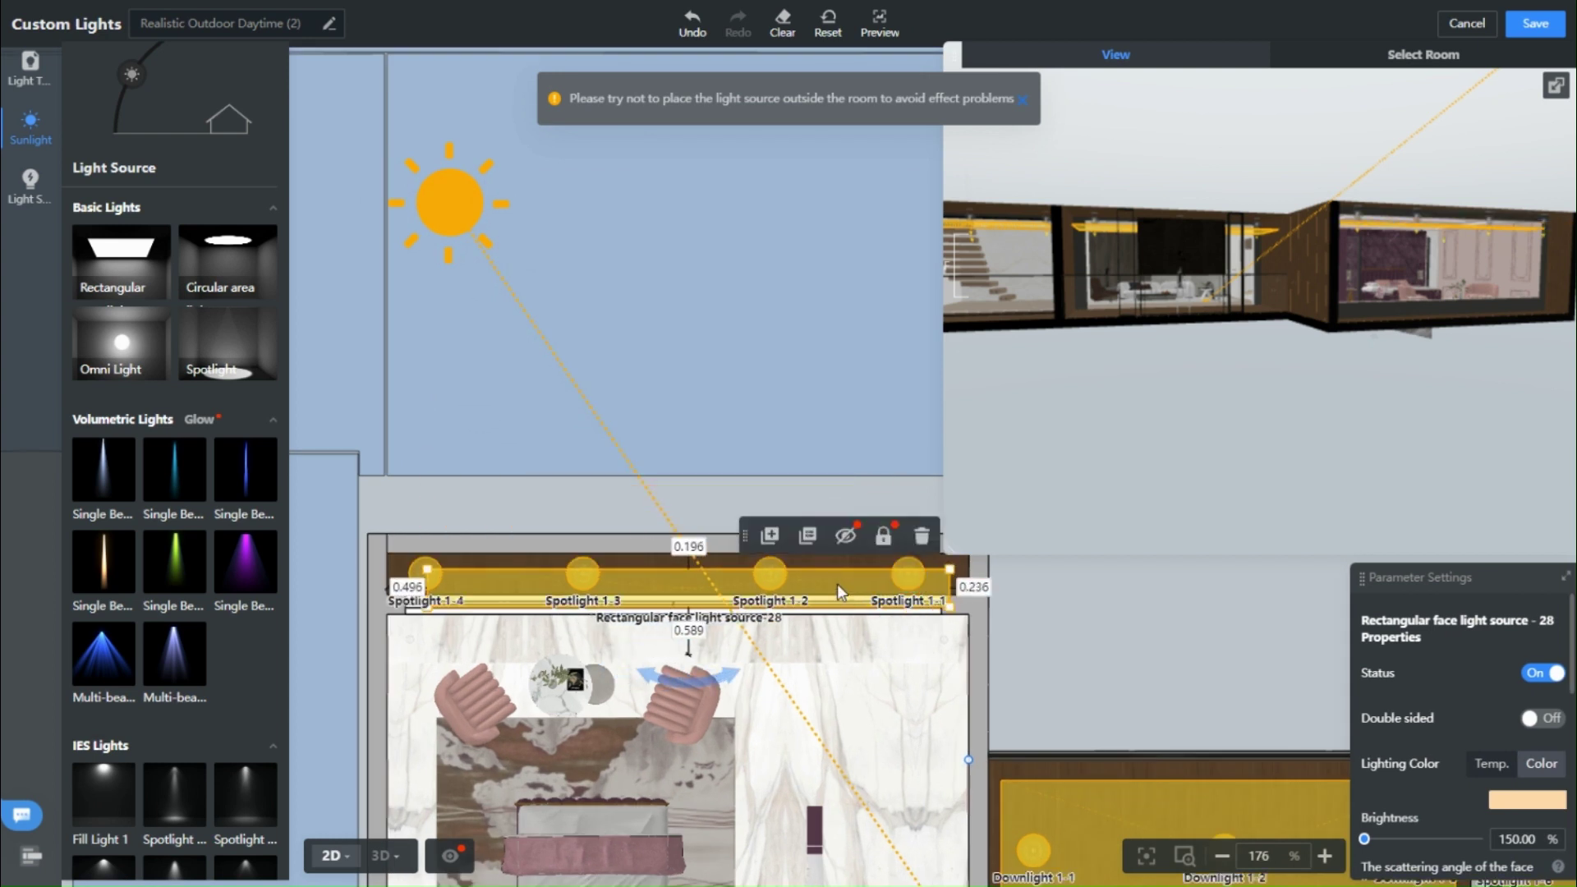
pyautogui.moveTo(836, 584); pyautogui.dragTo(816, 564)
# Shorten the strip to end at the wall and keep its scattering angle at 0°
pyautogui.scroll(7, 907, 591)
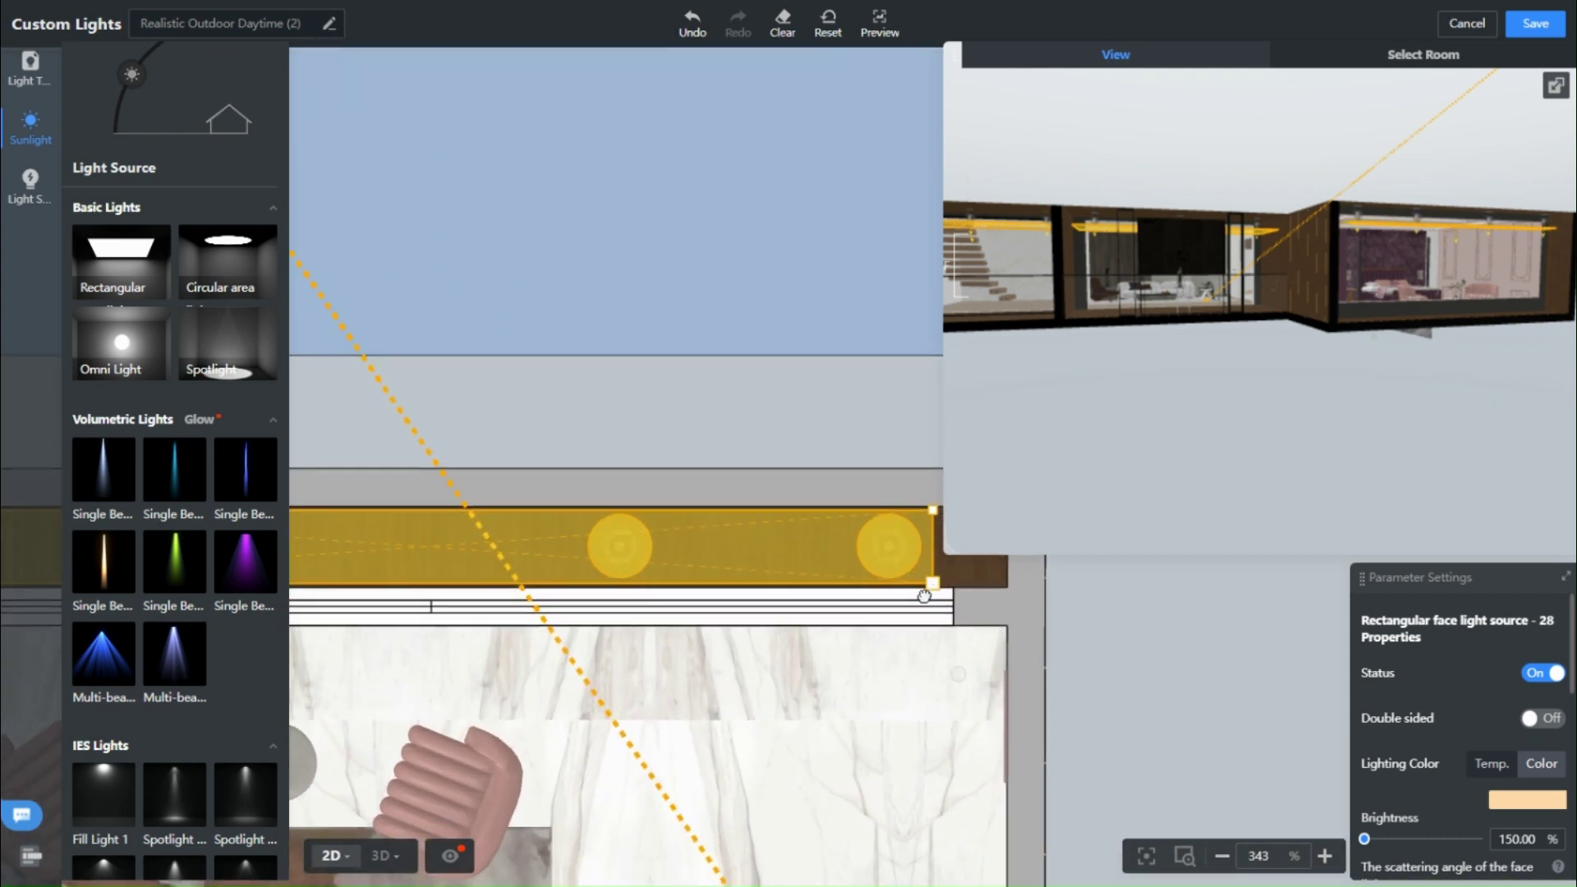
pyautogui.moveTo(935, 607); pyautogui.dragTo(902, 595, button='right')
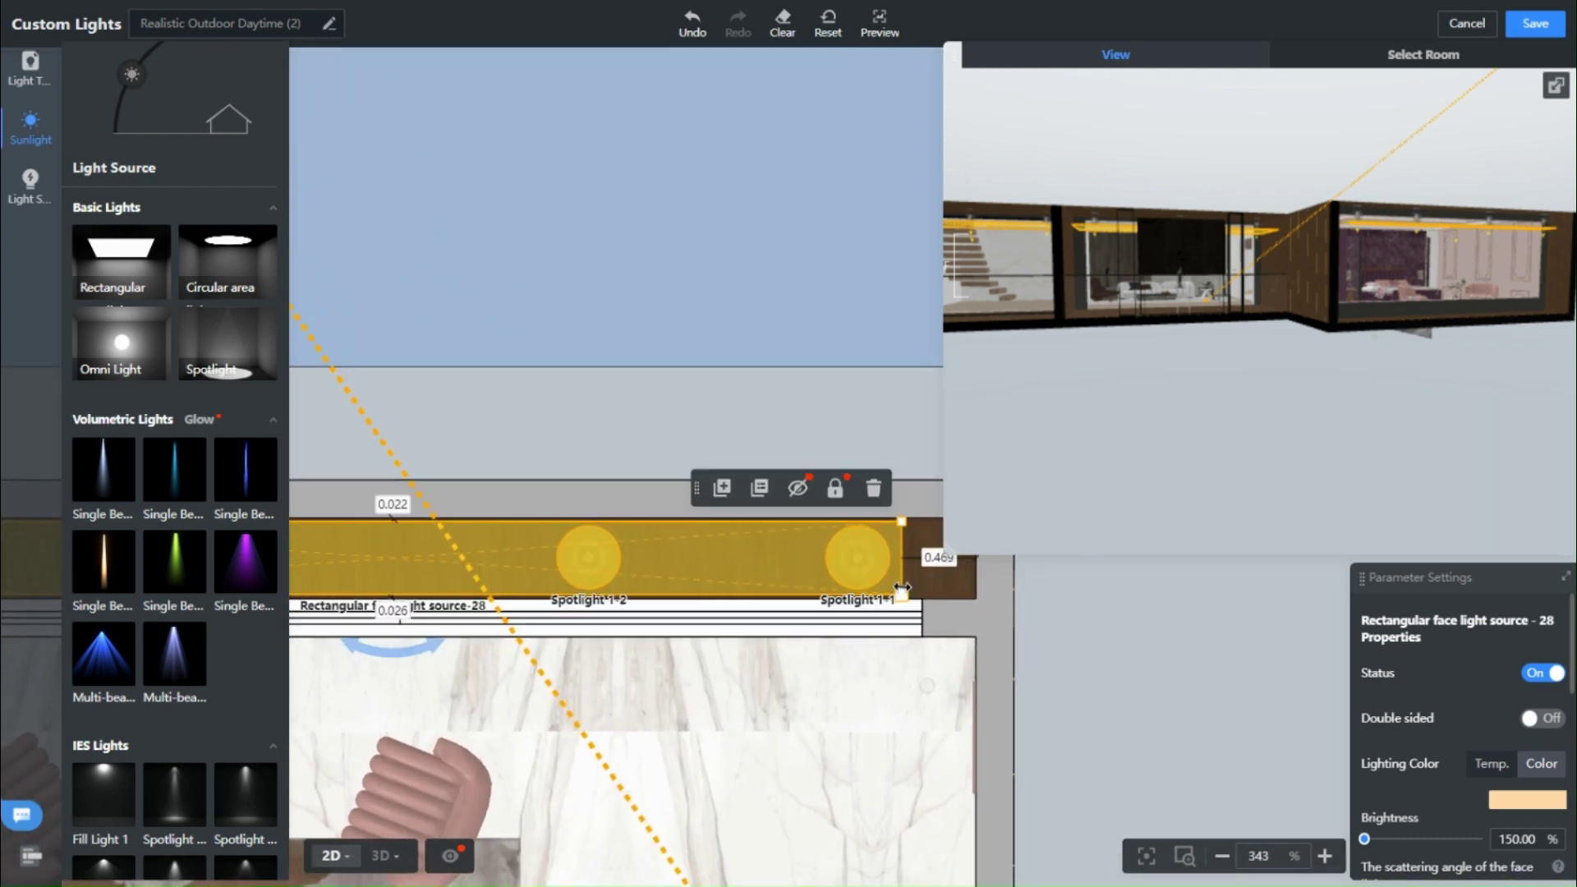
pyautogui.moveTo(902, 589); pyautogui.dragTo(880, 565)
pyautogui.scroll(-3, 880, 565)
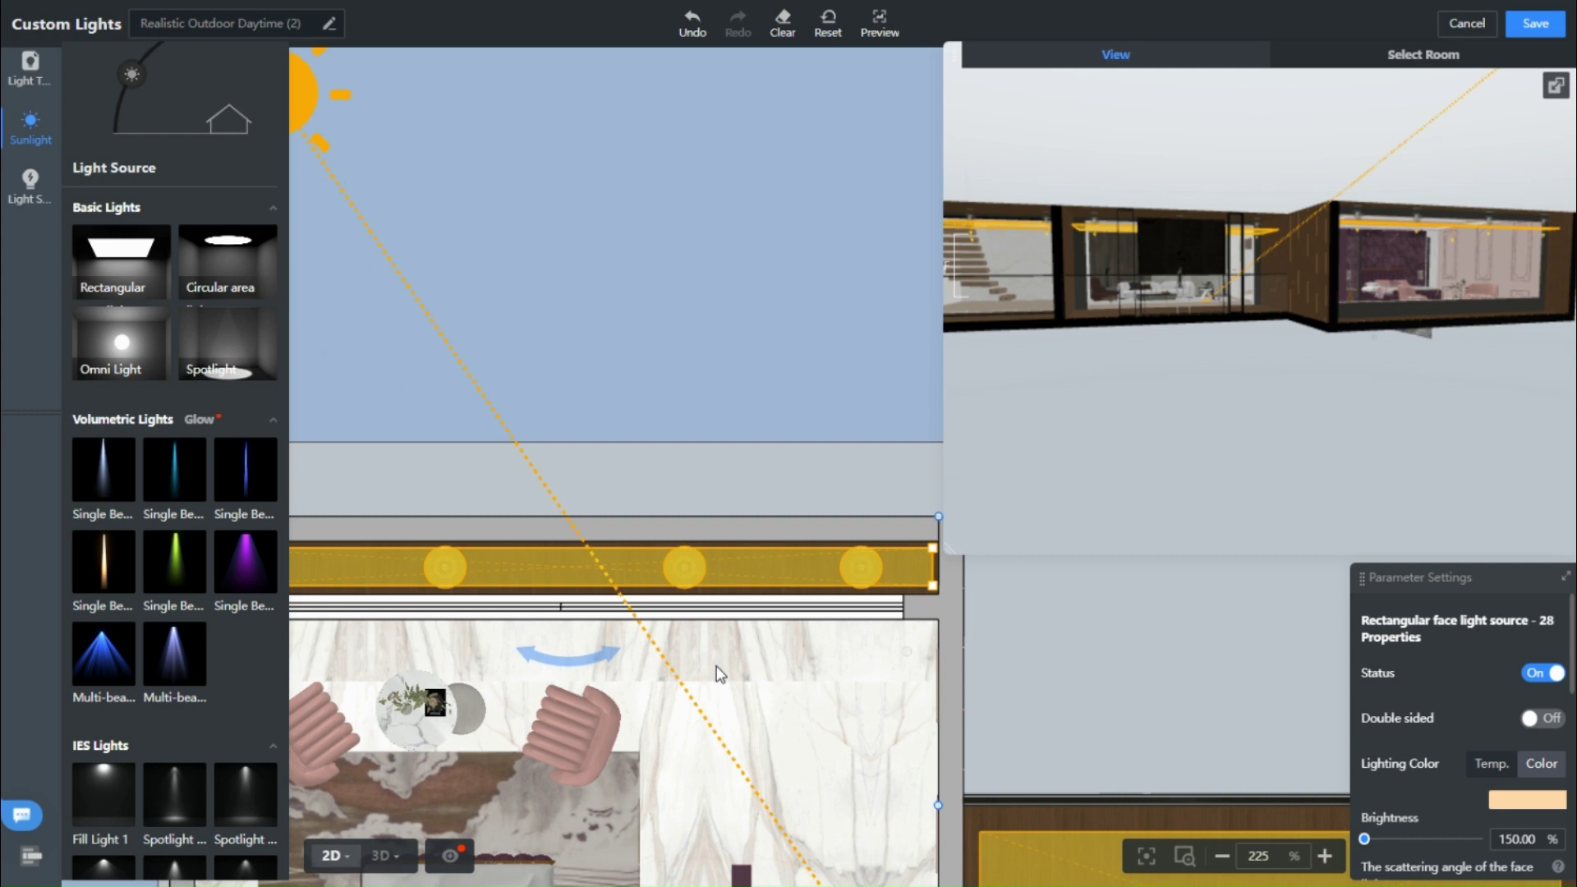
pyautogui.moveTo(720, 674); pyautogui.dragTo(839, 668)
pyautogui.scroll(-2, 1477, 809)
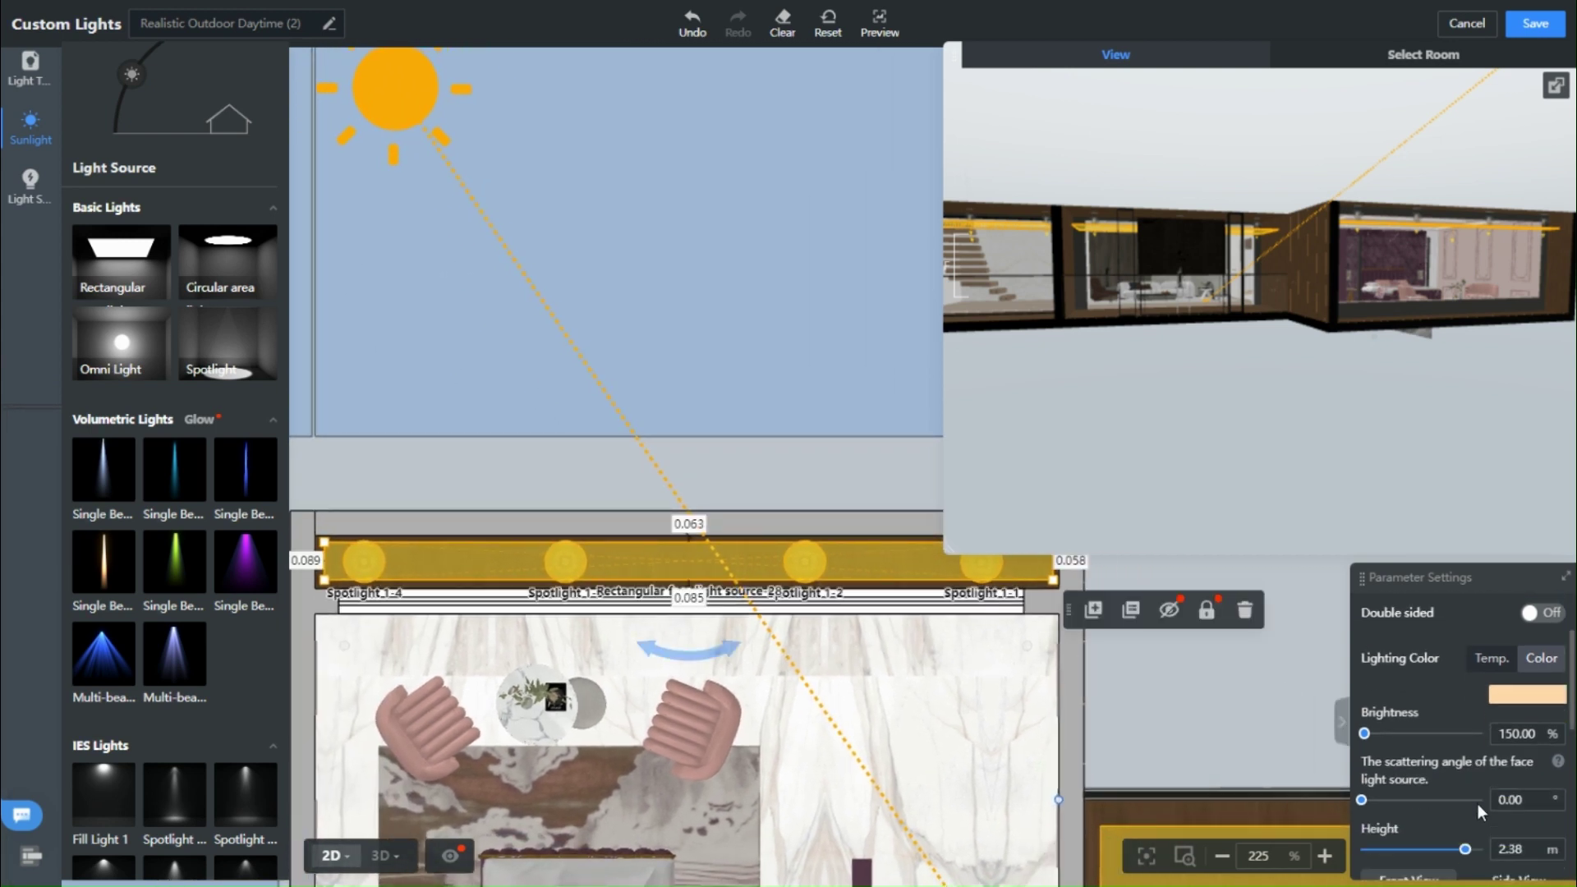
pyautogui.scroll(-1, 1477, 804)
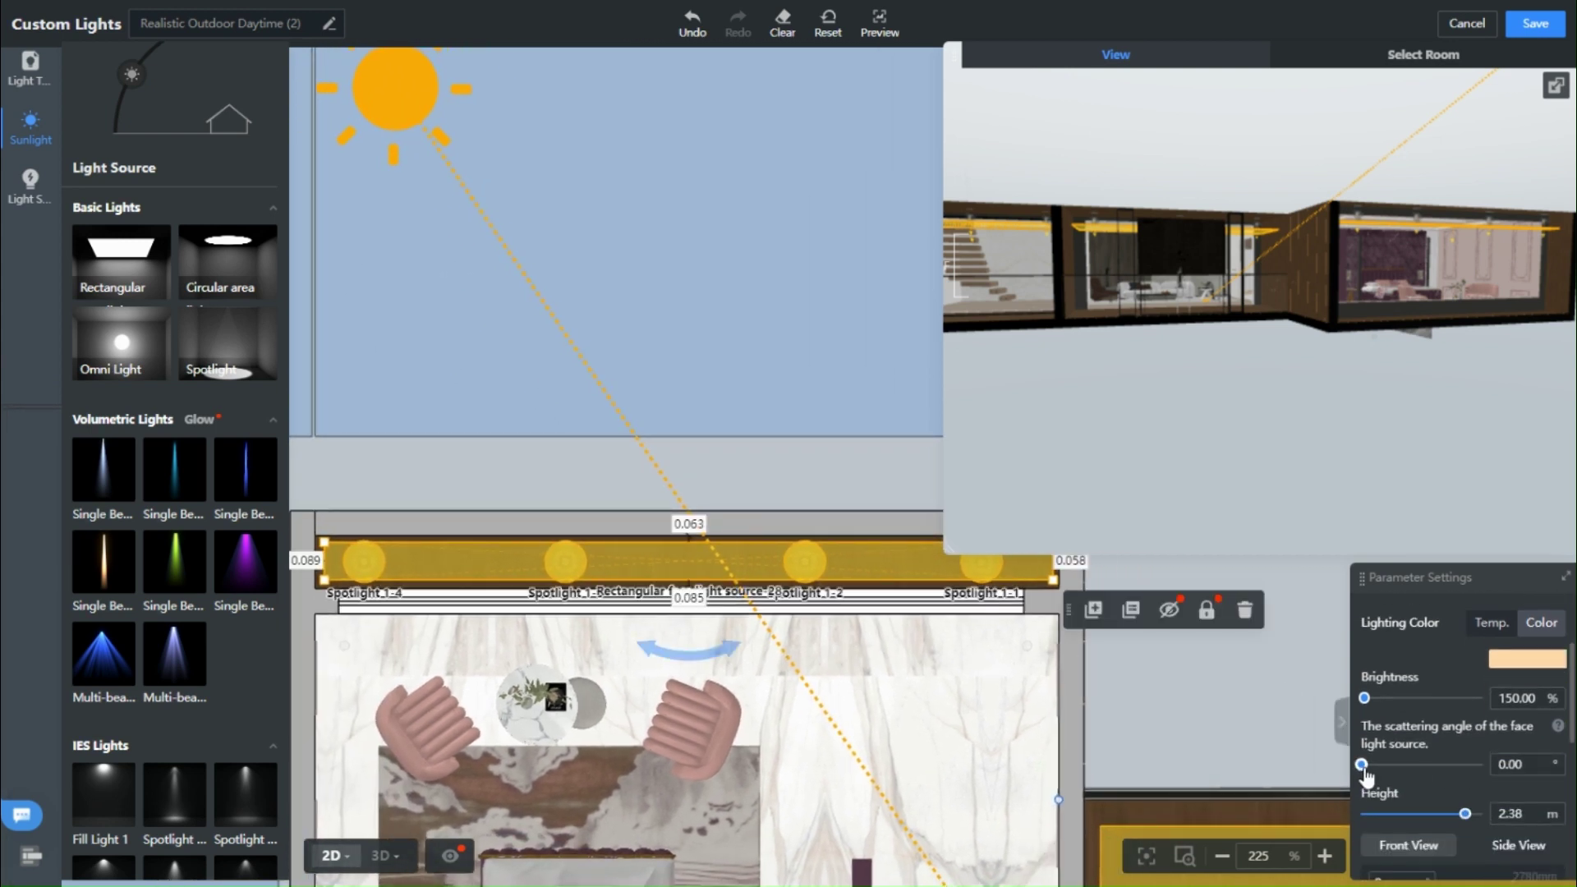
pyautogui.moveTo(1362, 767); pyautogui.dragTo(1241, 769)
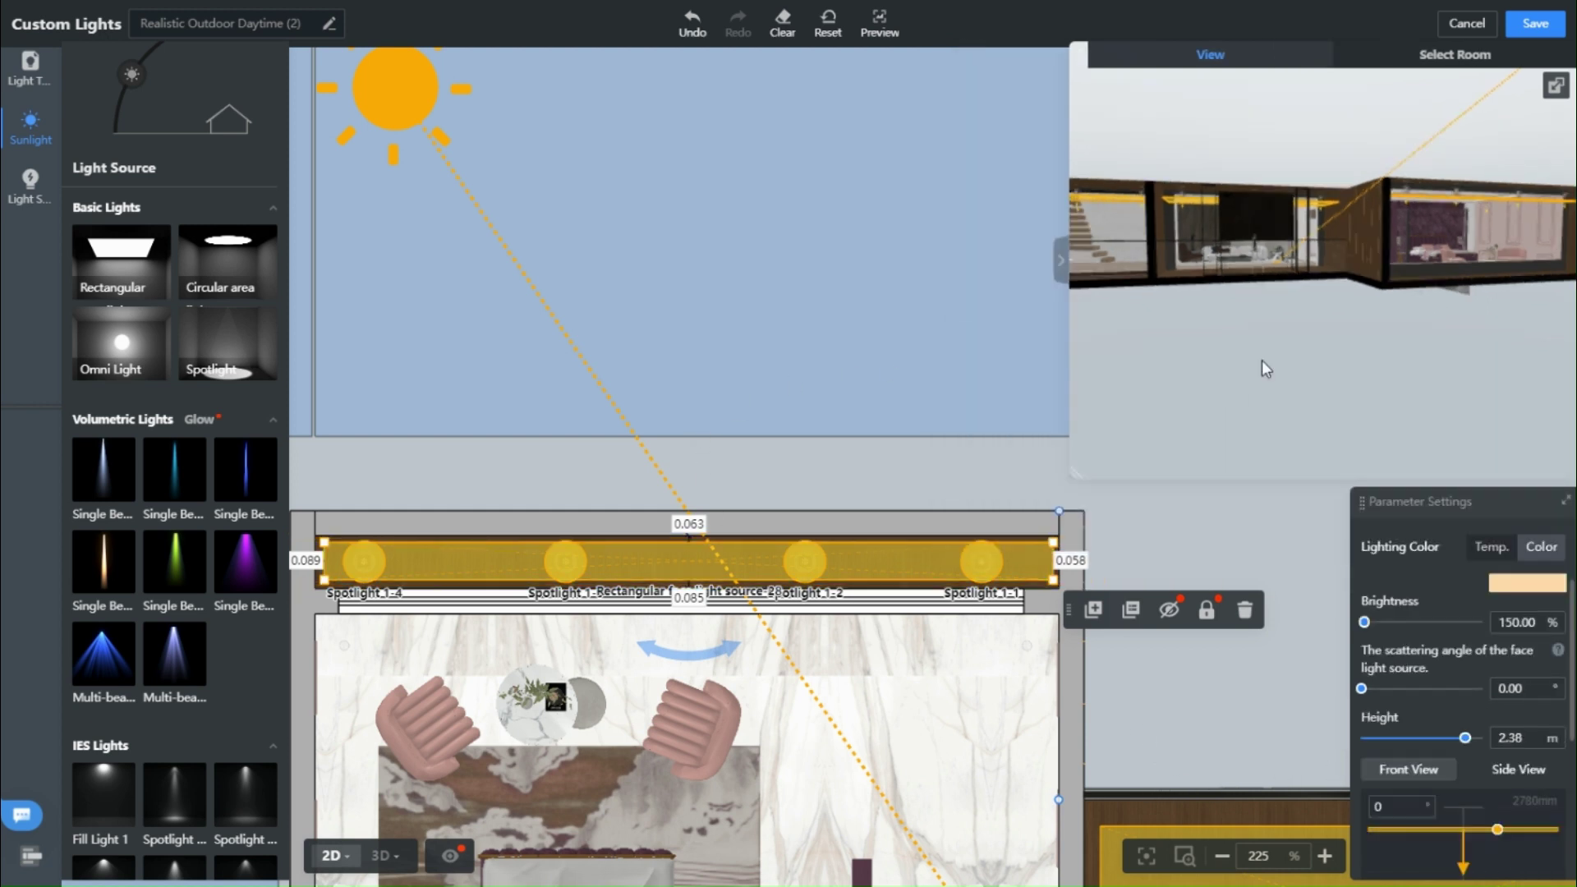
pyautogui.scroll(-5, 741, 382)
pyautogui.scroll(-4, 742, 383)
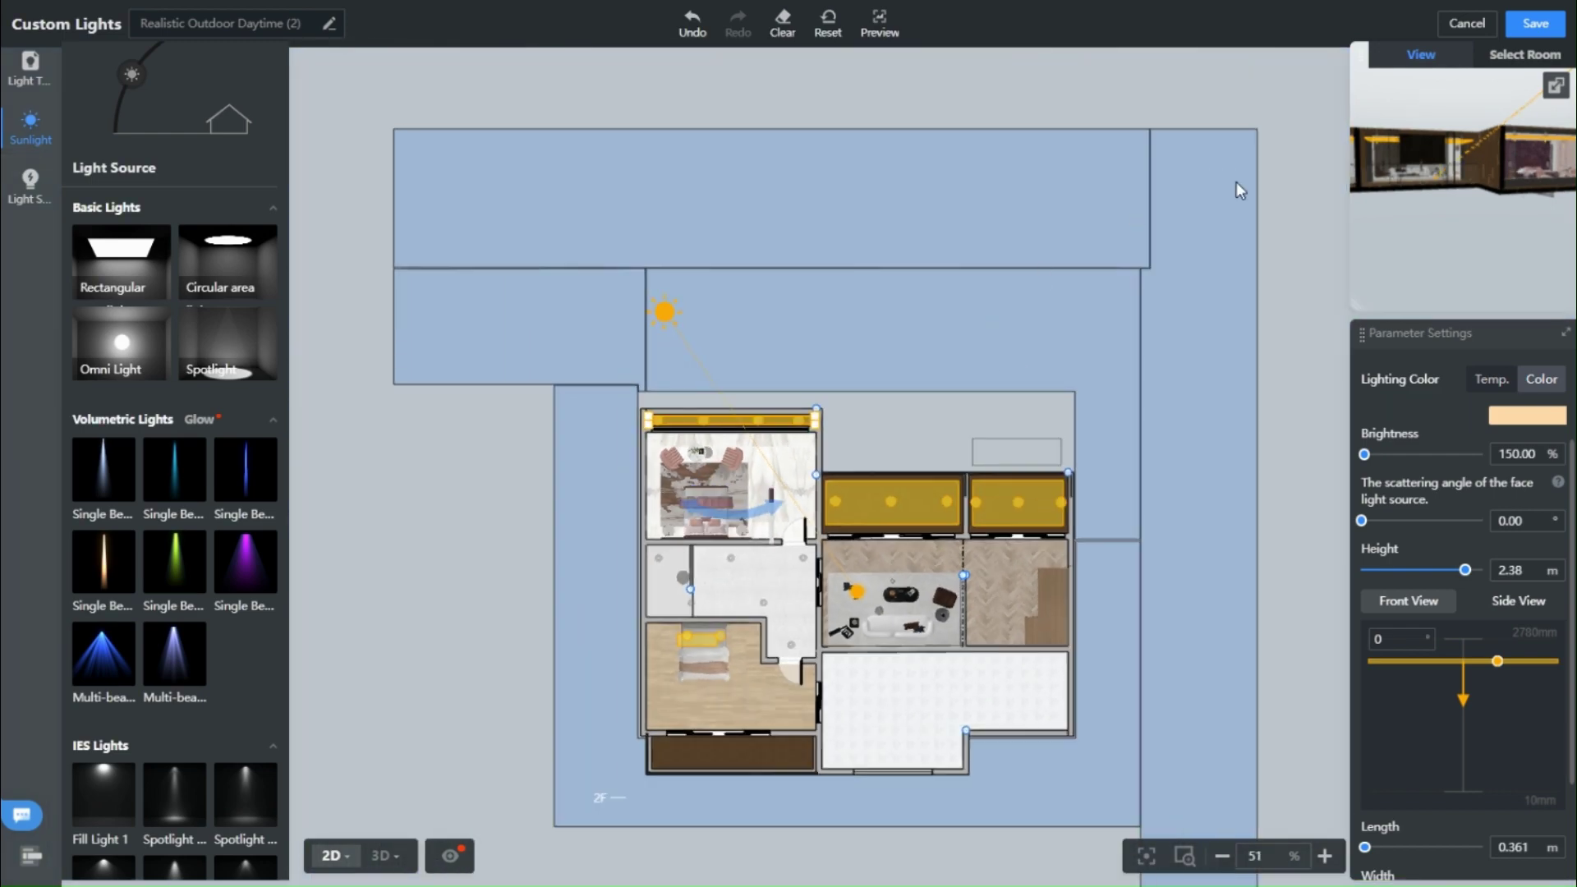
# Save the second-floor custom lighting and close the multi-layer light setup popup
pyautogui.click(1535, 23)
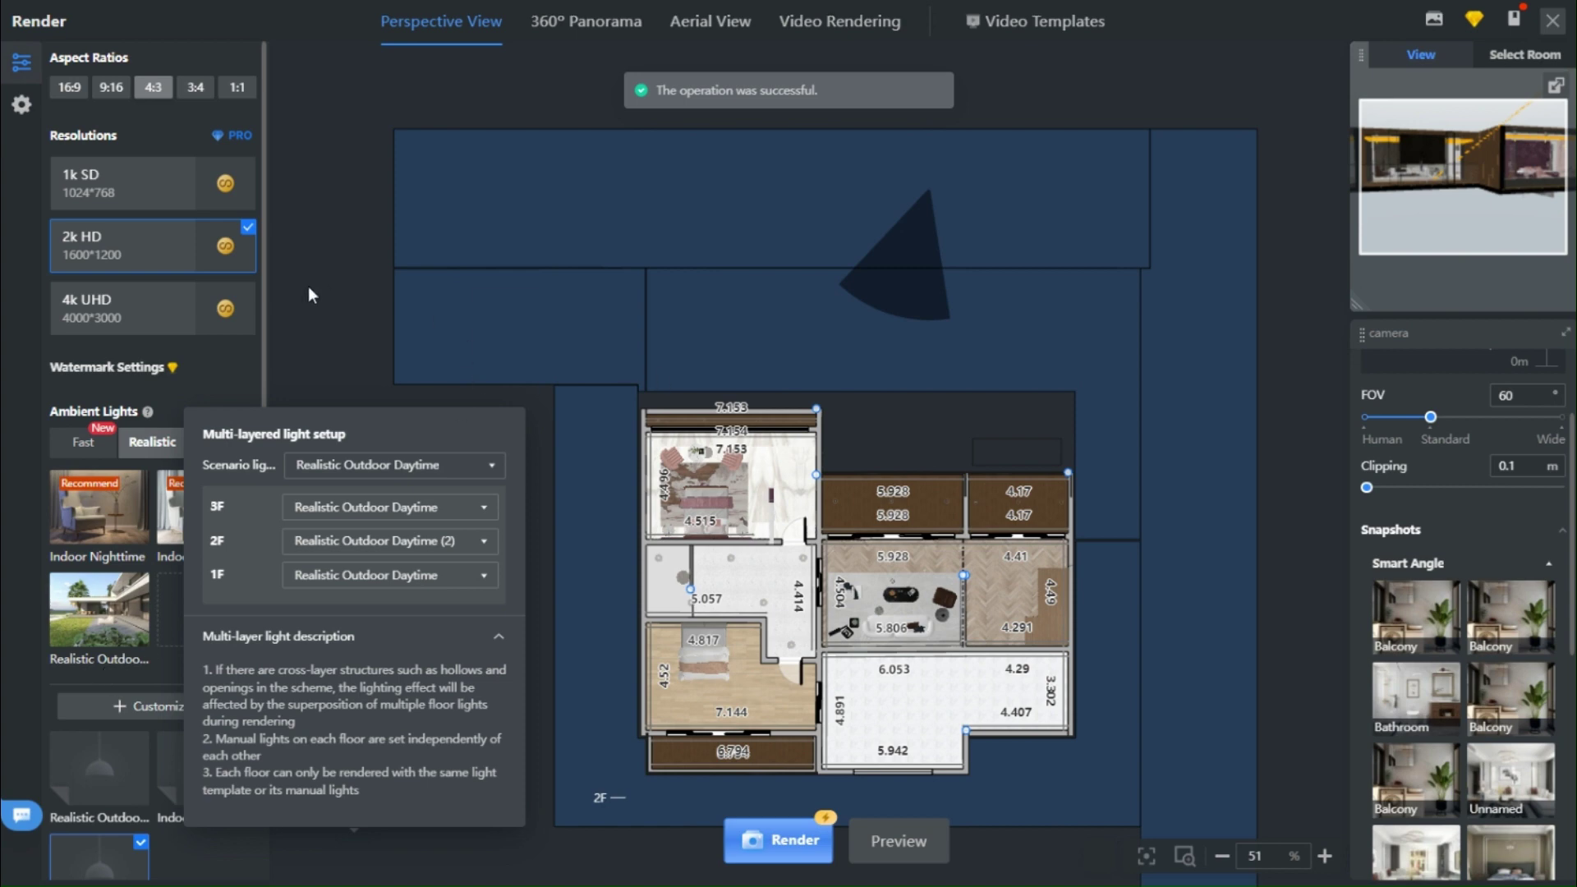
pyautogui.click(333, 305)
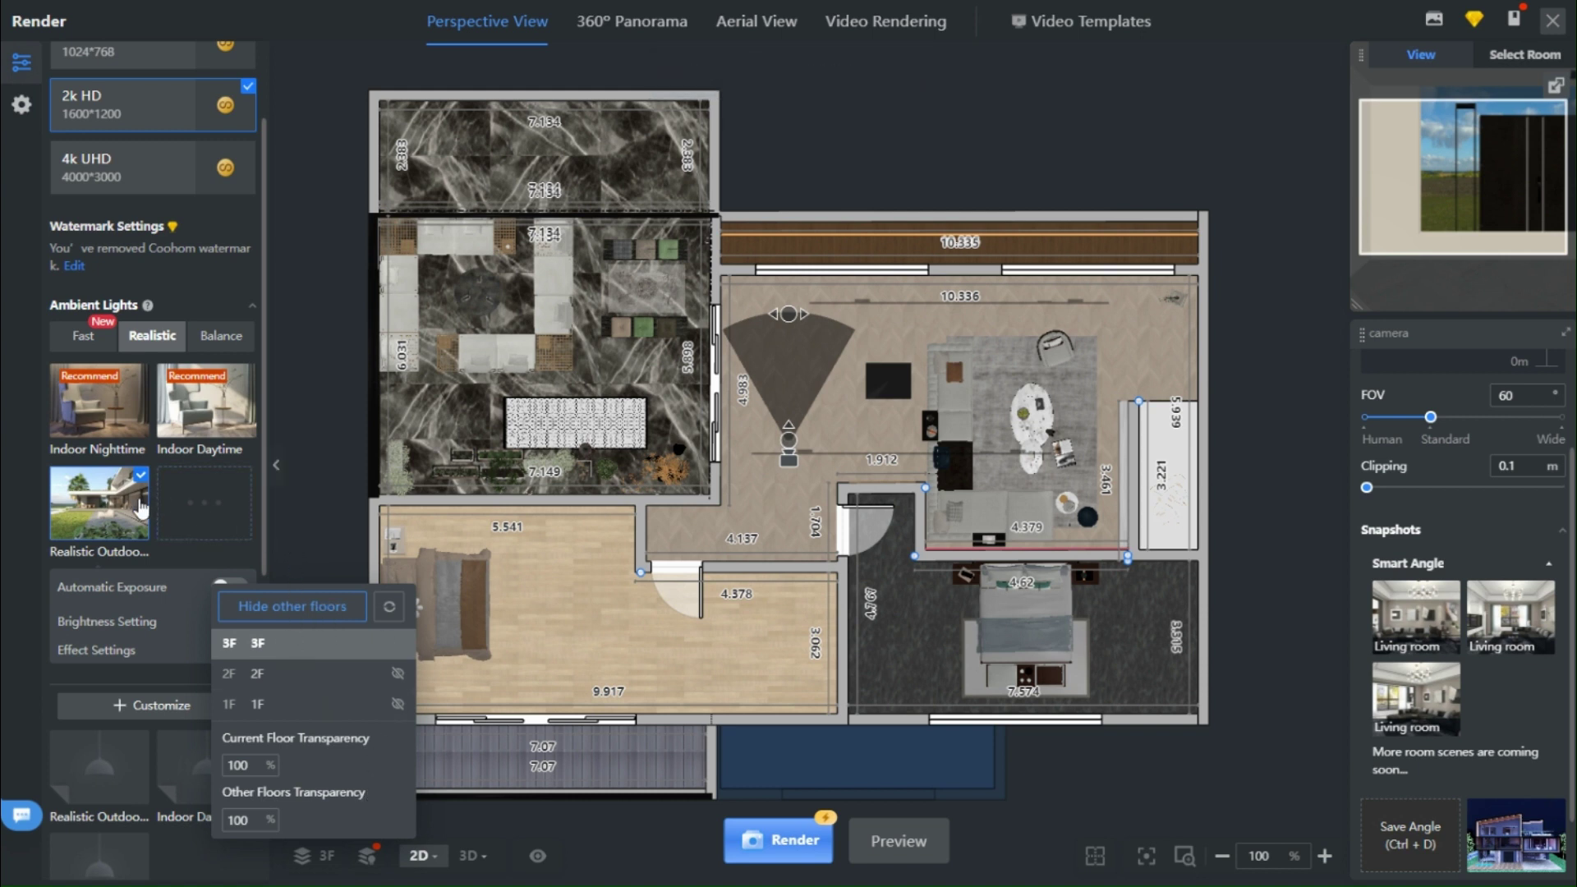
# Review the third floor's custom sunlight (azimuth -51°, elevation 30°), then switch the preview to room selection
pyautogui.click(115, 714)
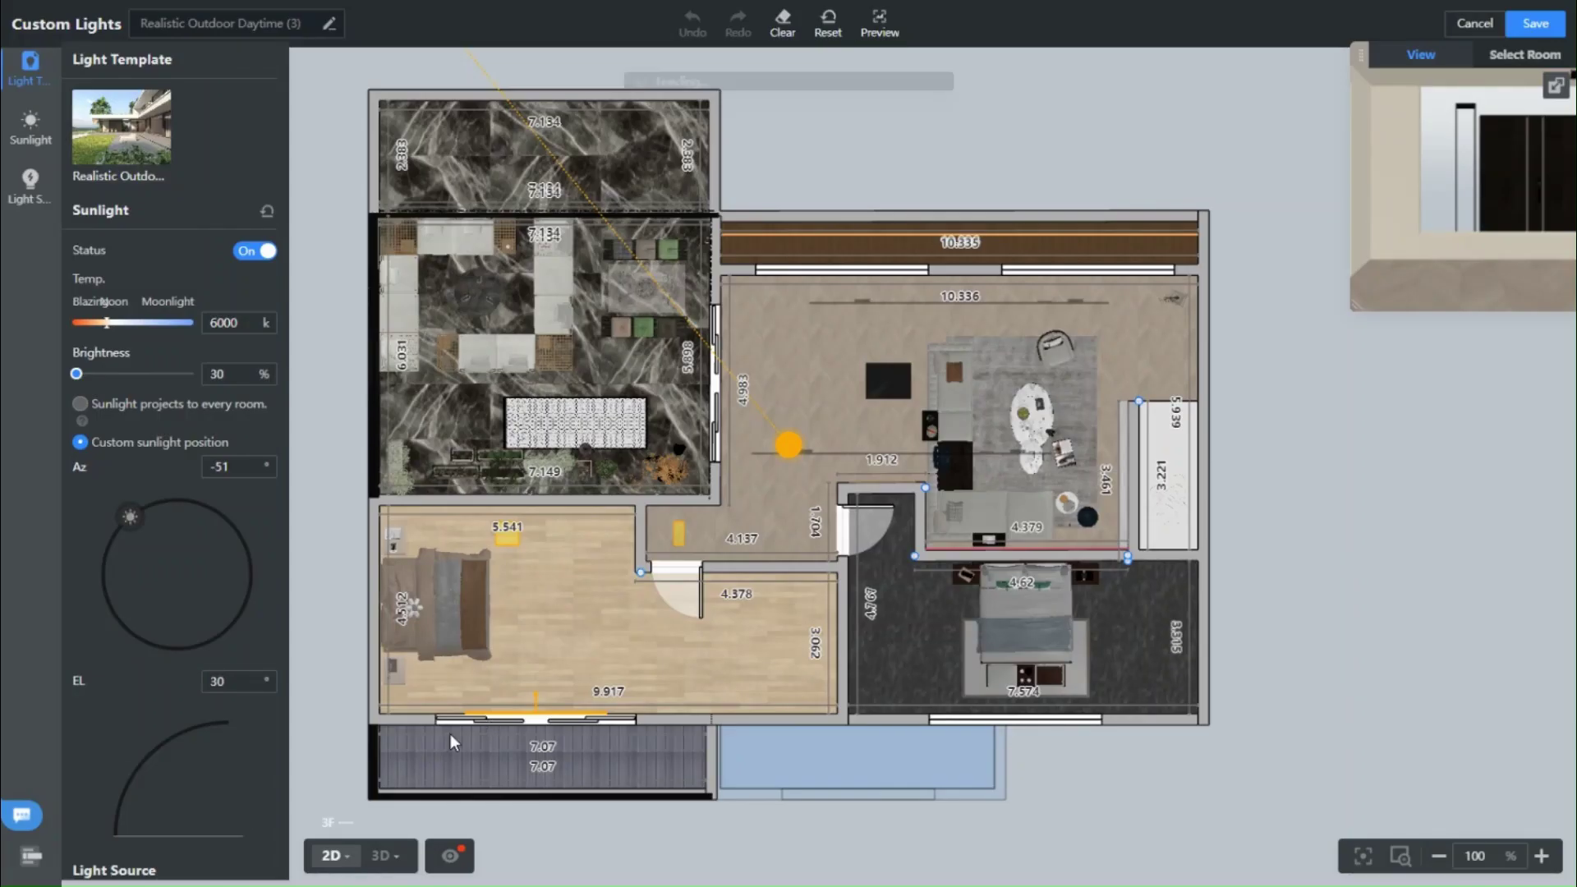
pyautogui.moveTo(359, 860)
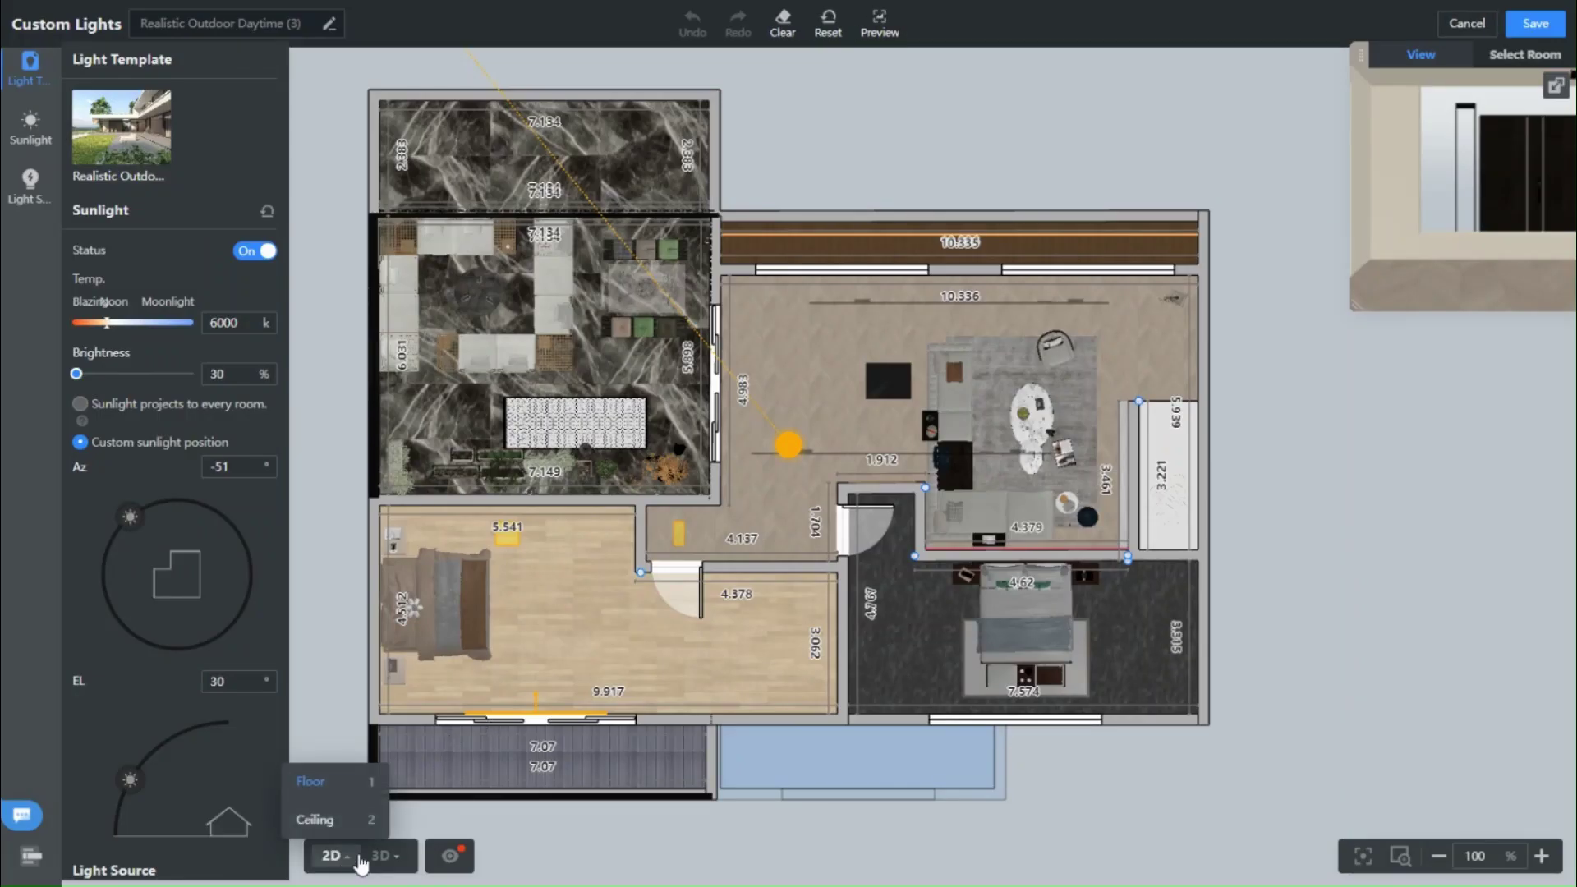
pyautogui.scroll(-2, 769, 397)
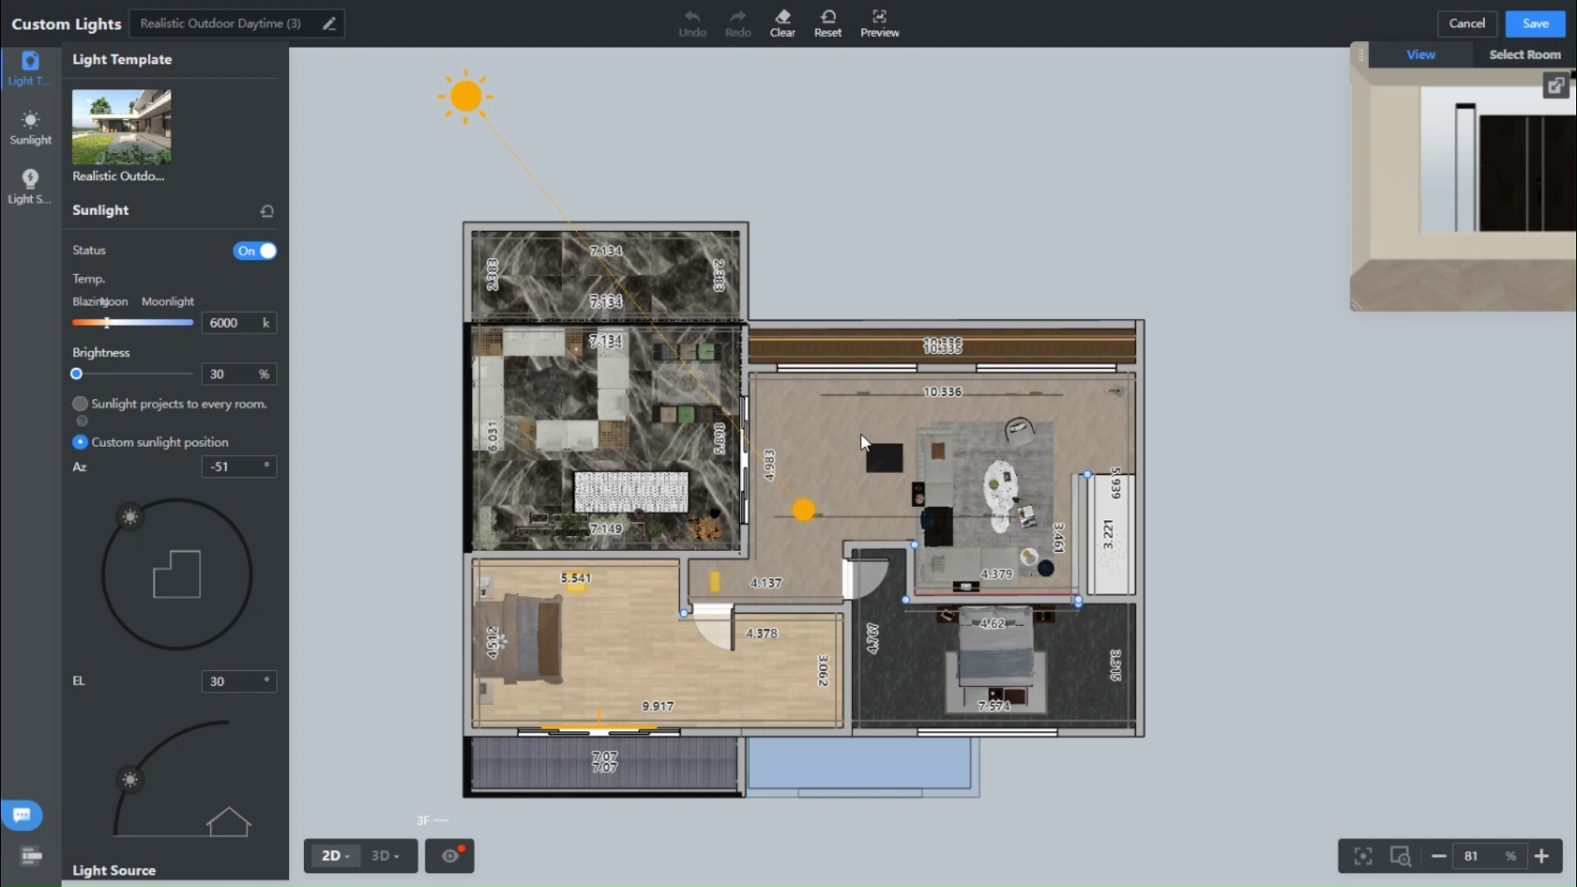
pyautogui.click(1509, 54)
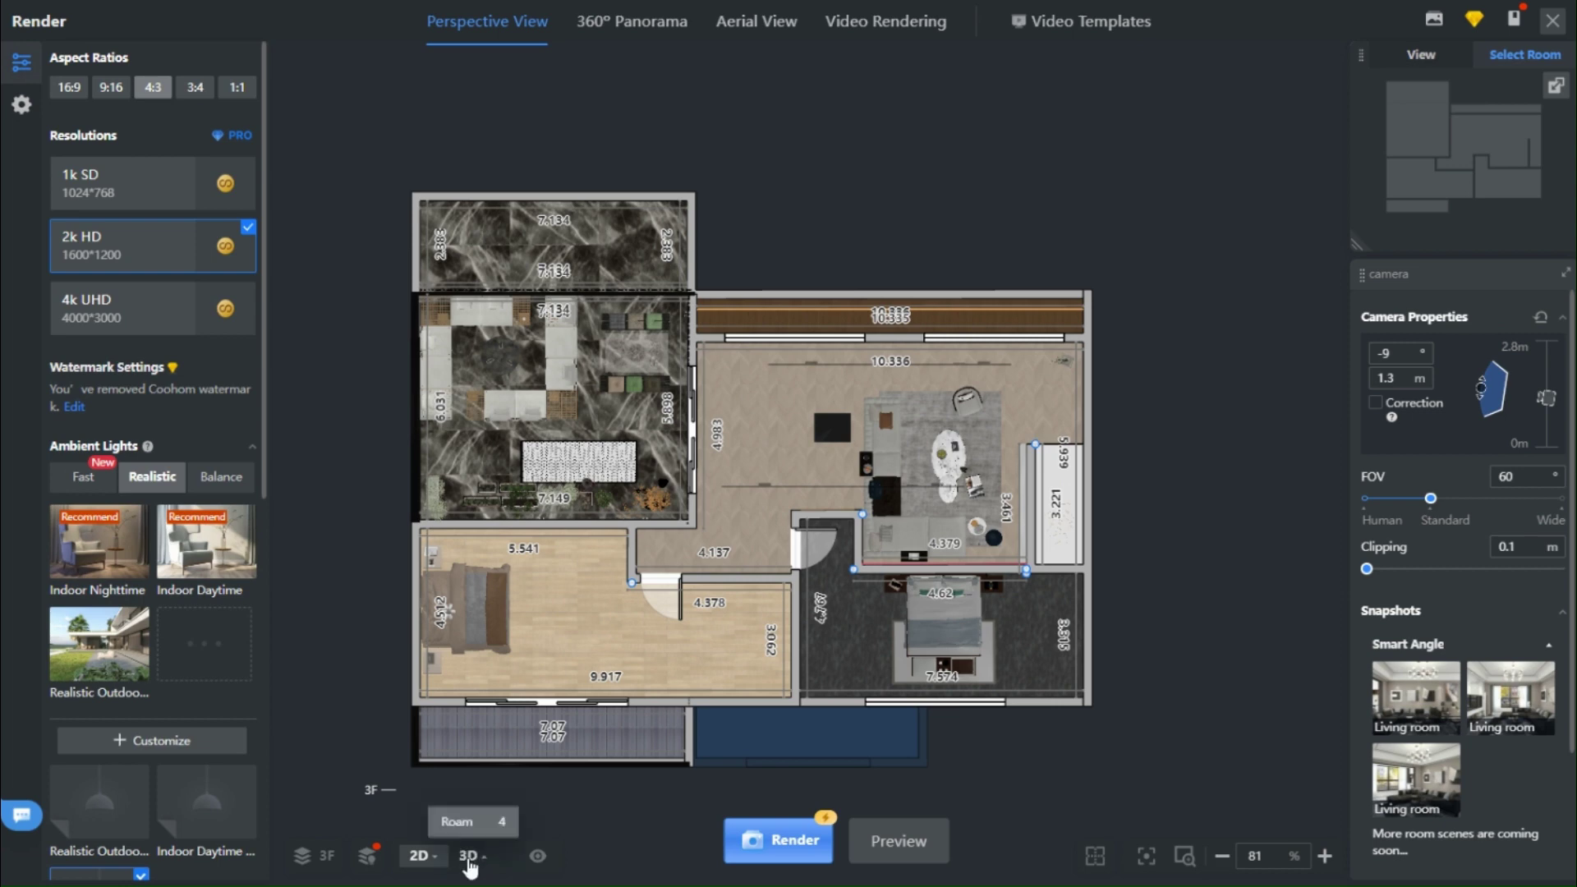
# Switch to 3D, level the view and lower the camera to 0 m facing the front facade
pyautogui.click(468, 856)
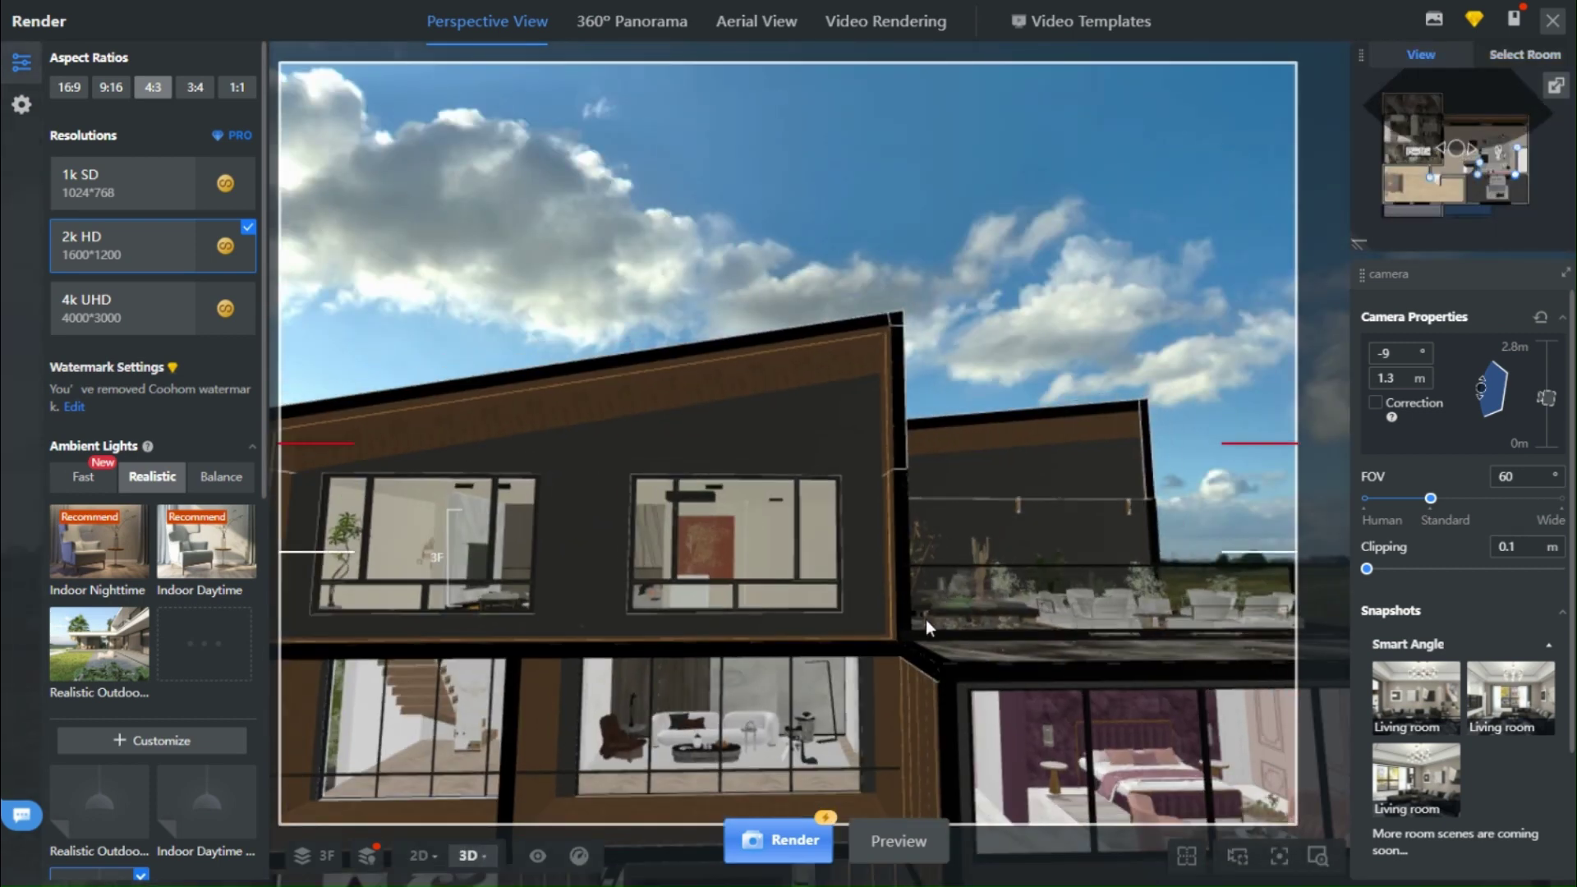
pyautogui.moveTo(951, 533); pyautogui.dragTo(910, 476)
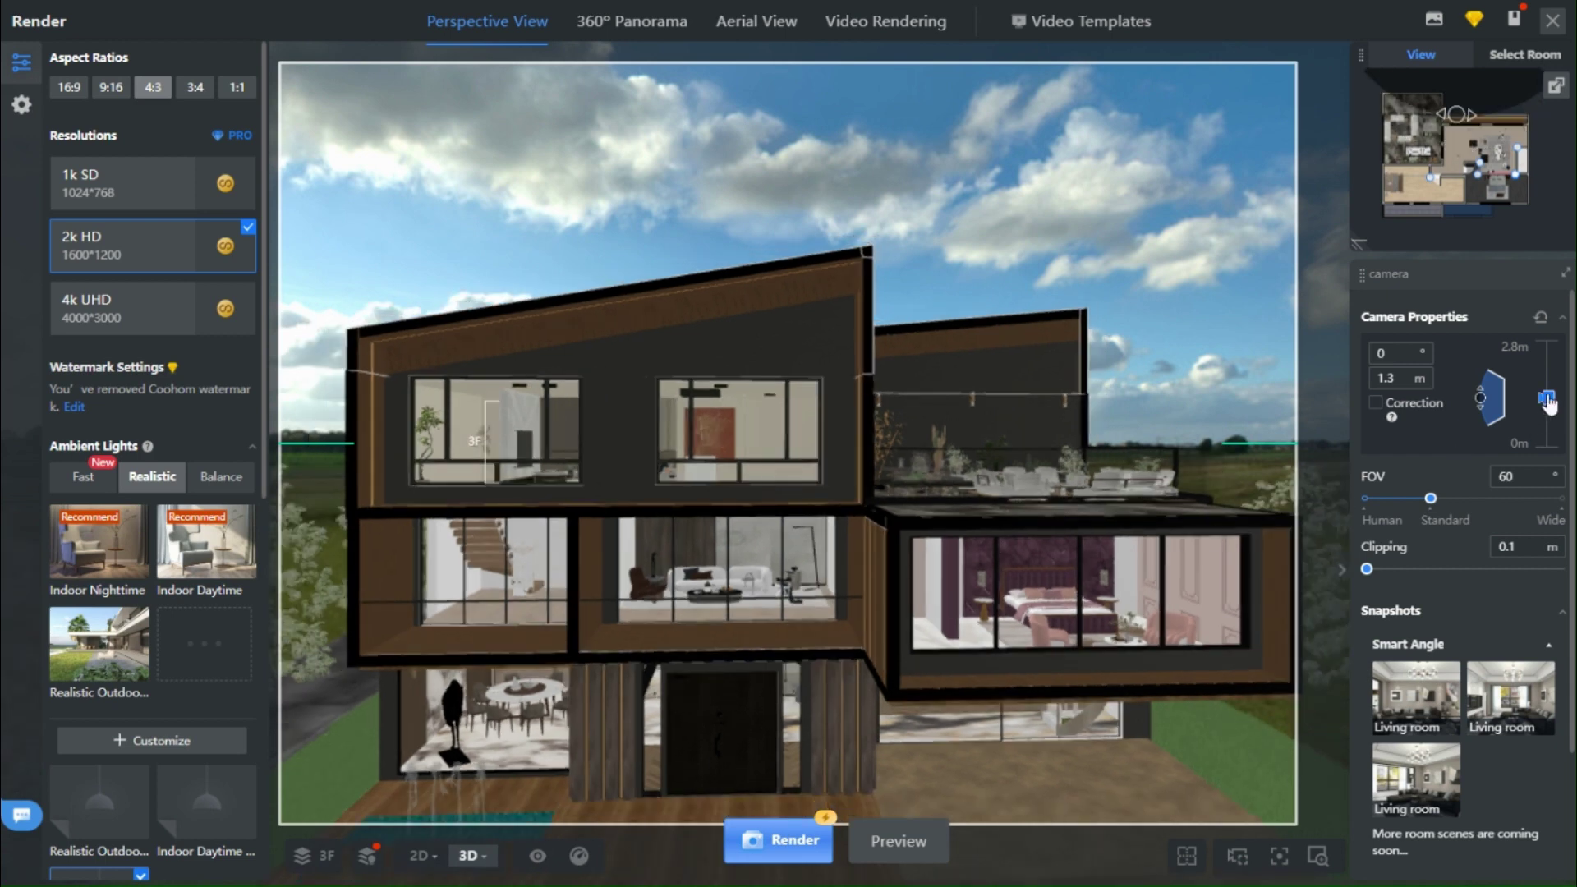
pyautogui.moveTo(1548, 415); pyautogui.dragTo(1547, 447)
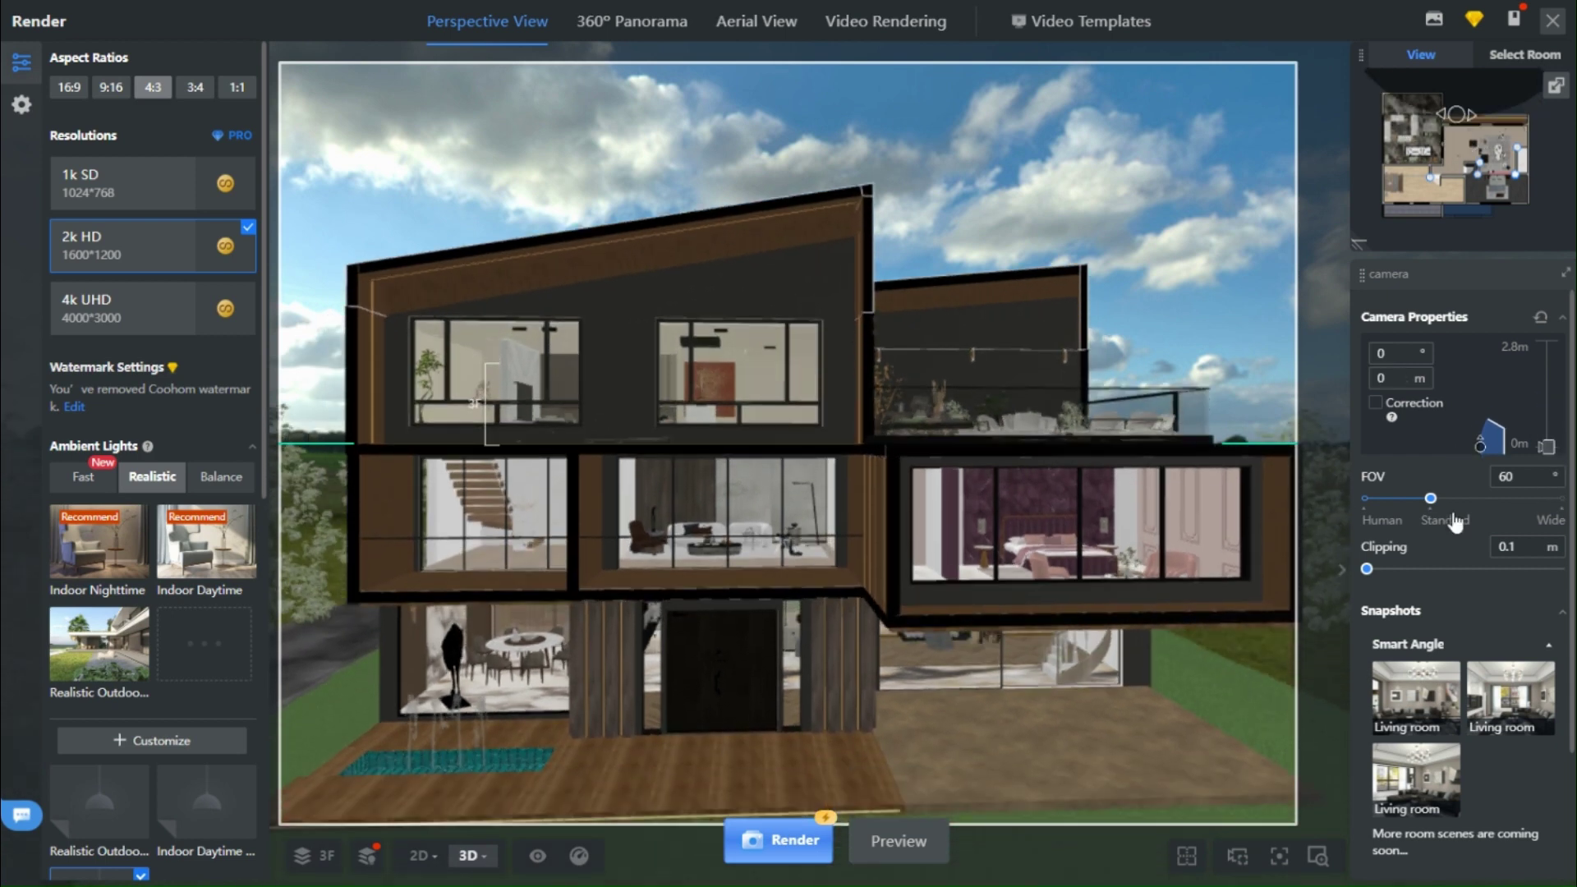
pyautogui.click(314, 855)
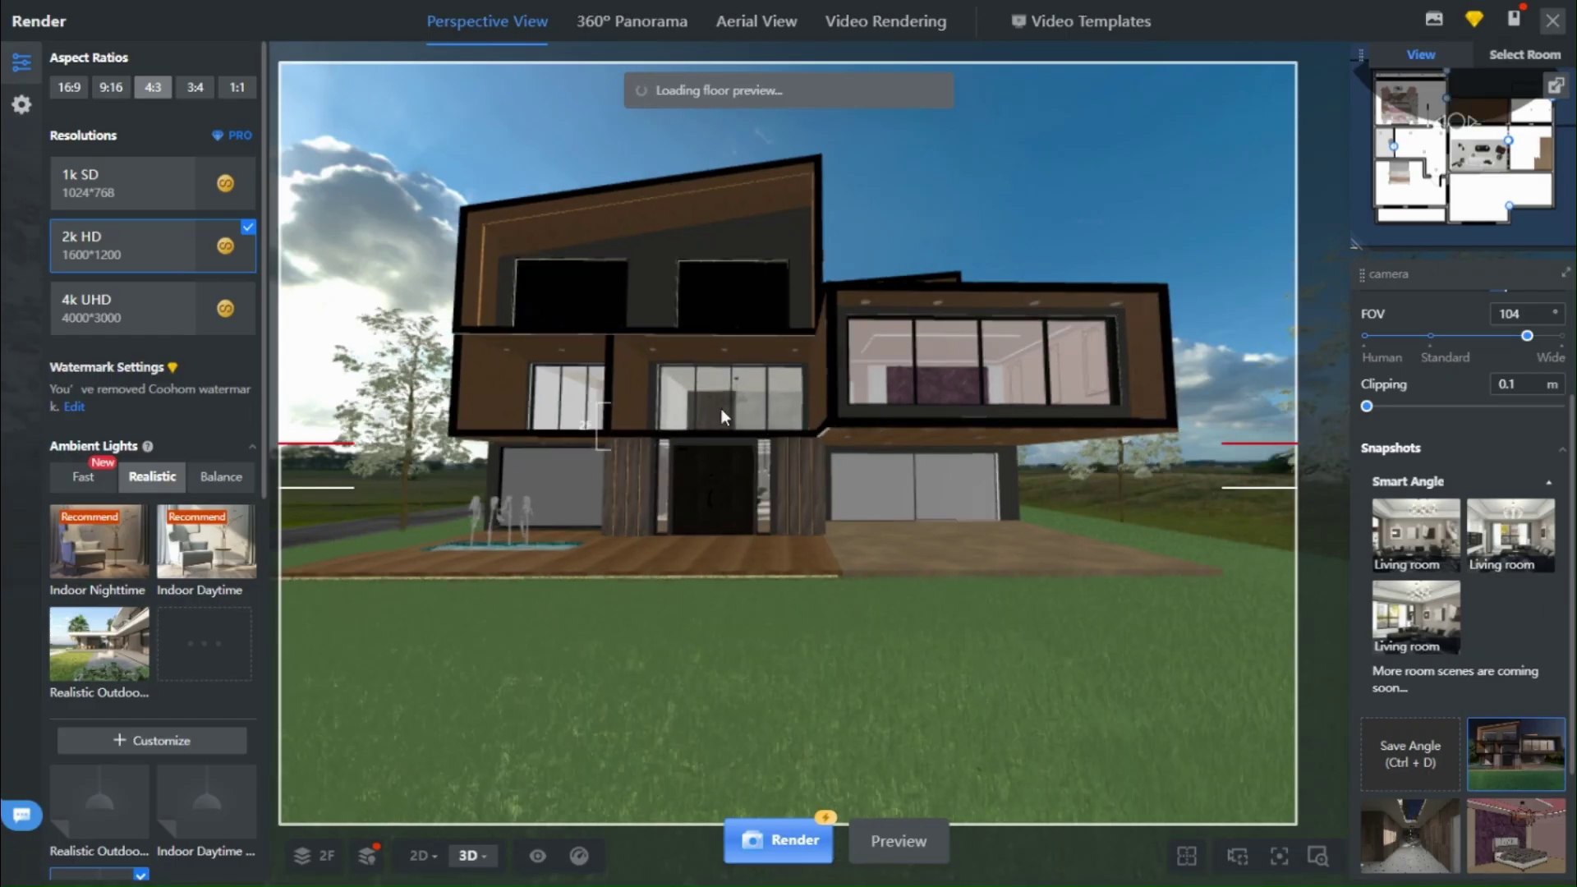
# Set the render frame to the 16:9 aspect ratio
pyautogui.scroll(5, 654, 448)
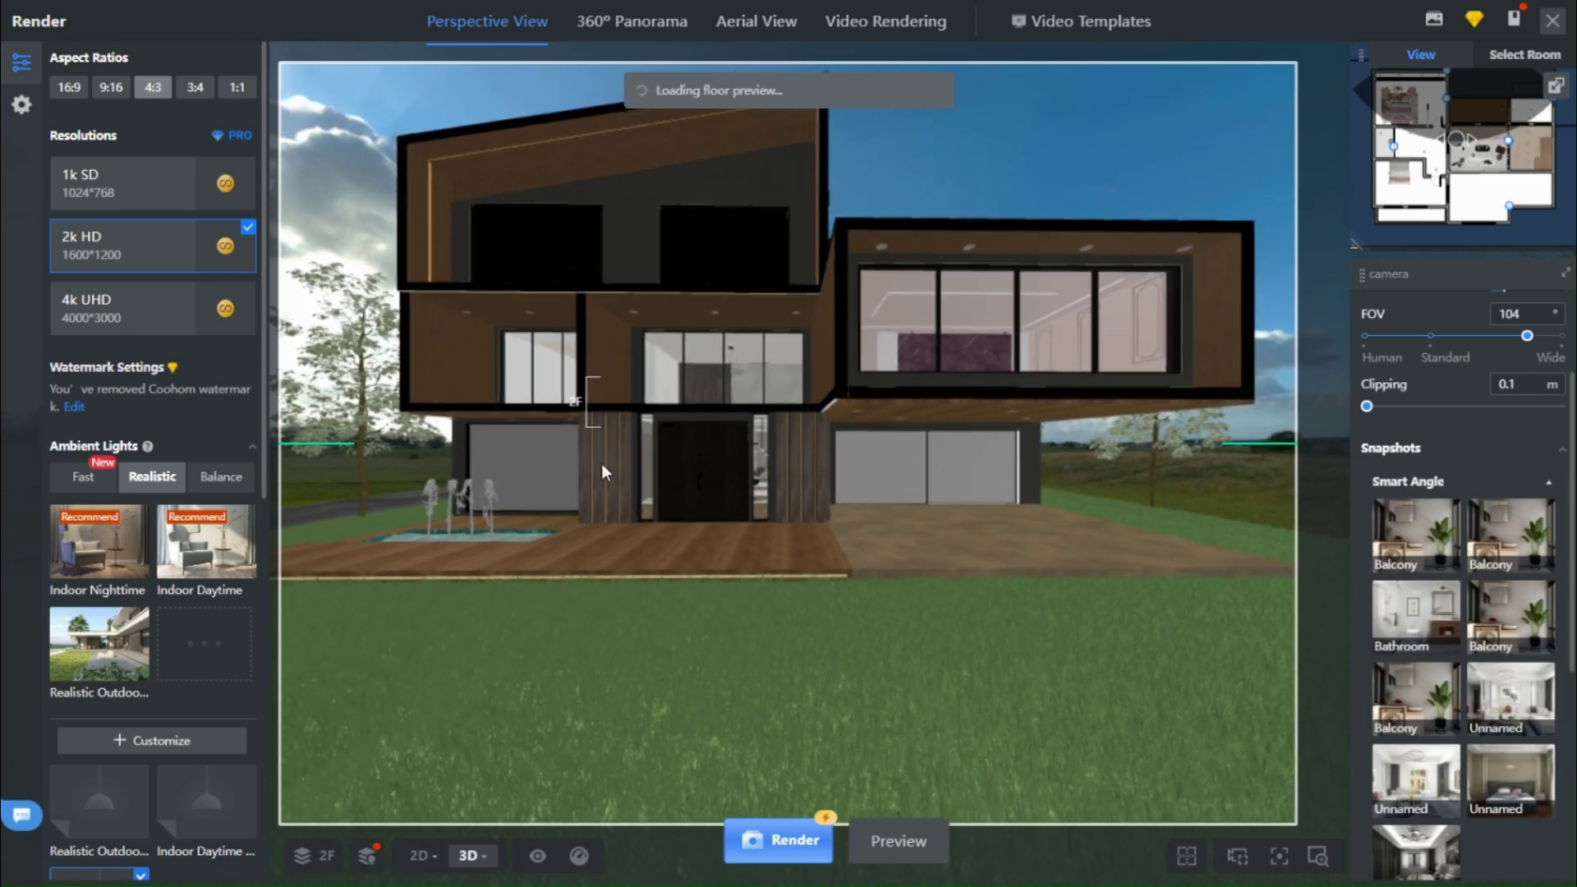
pyautogui.click(69, 87)
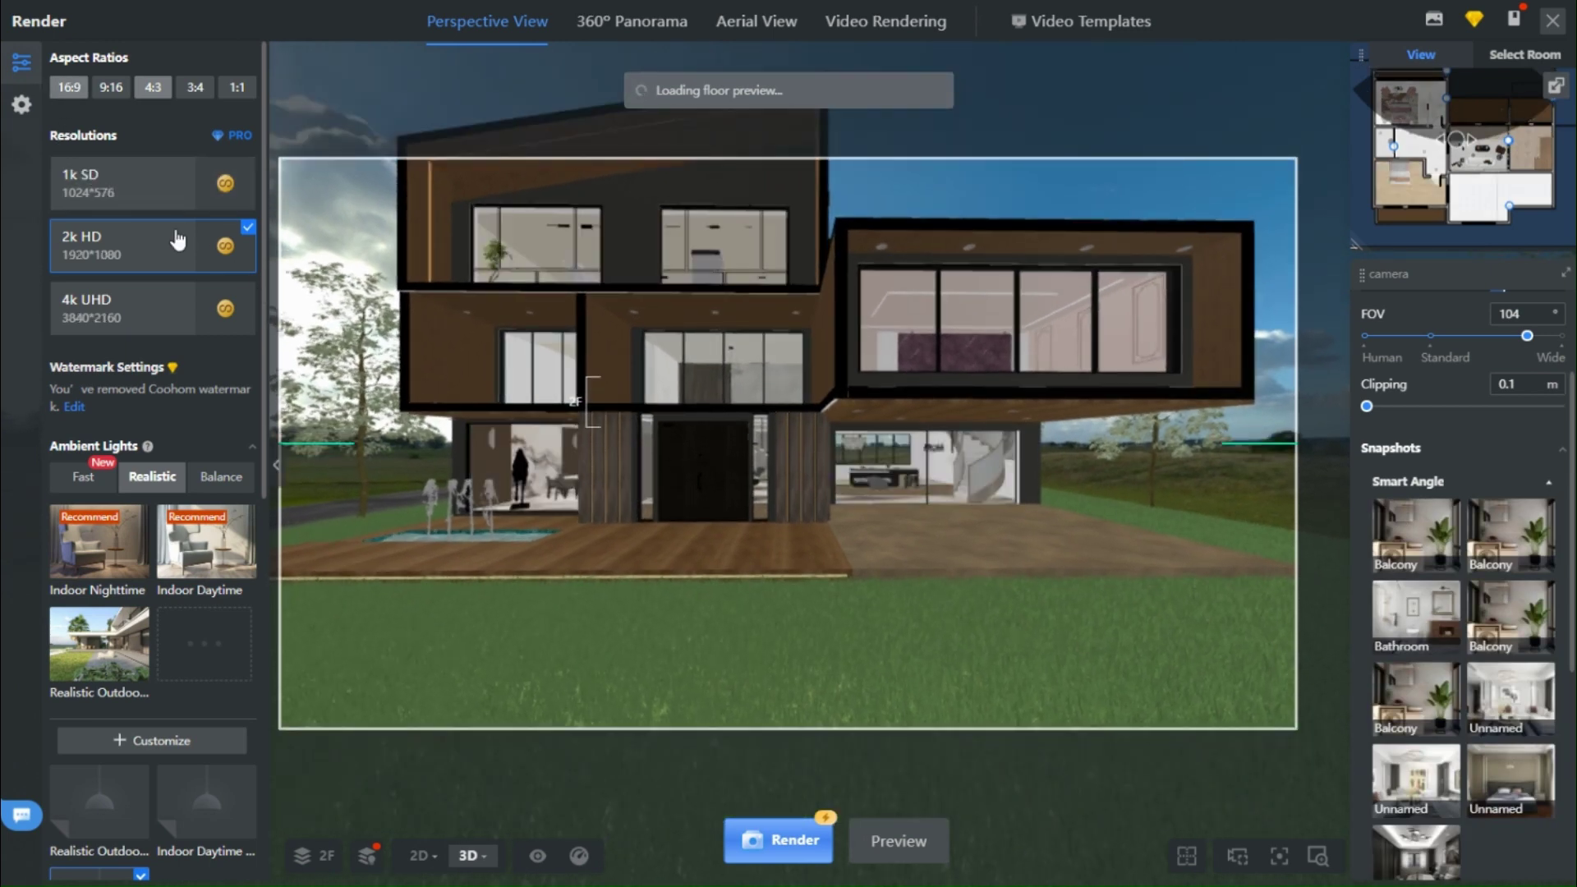
pyautogui.scroll(-4, 732, 411)
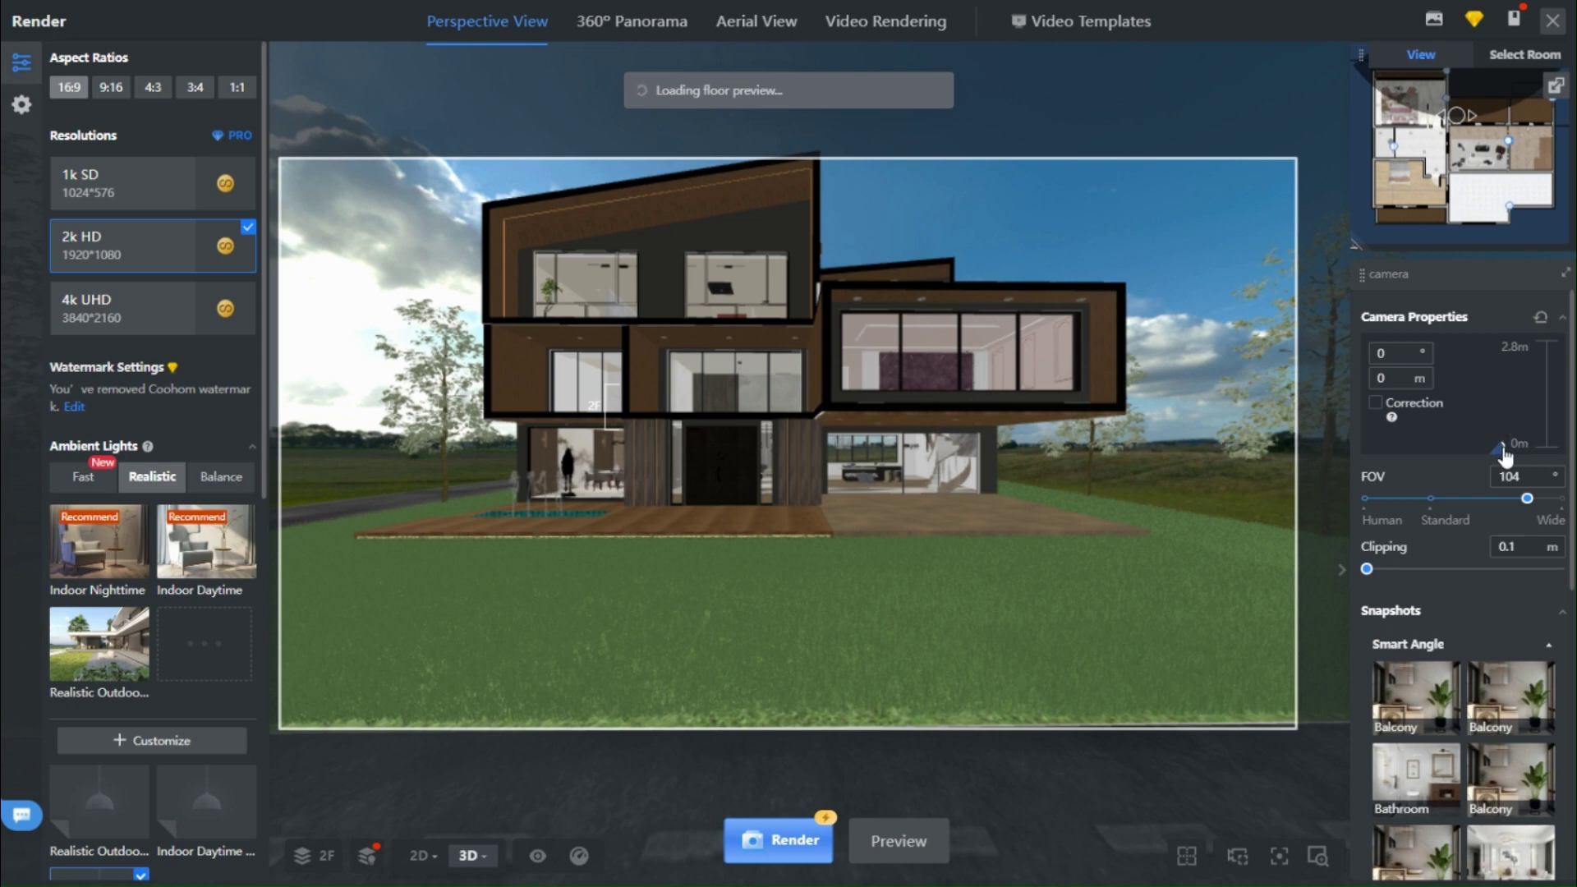
# Level the camera at 0° tilt and set its height to 1 m
pyautogui.moveTo(1504, 457)
pyautogui.mouseDown()
pyautogui.moveTo(1503, 392)
pyautogui.moveTo(1503, 433)
pyautogui.moveTo(1479, 444)
pyautogui.mouseUp()
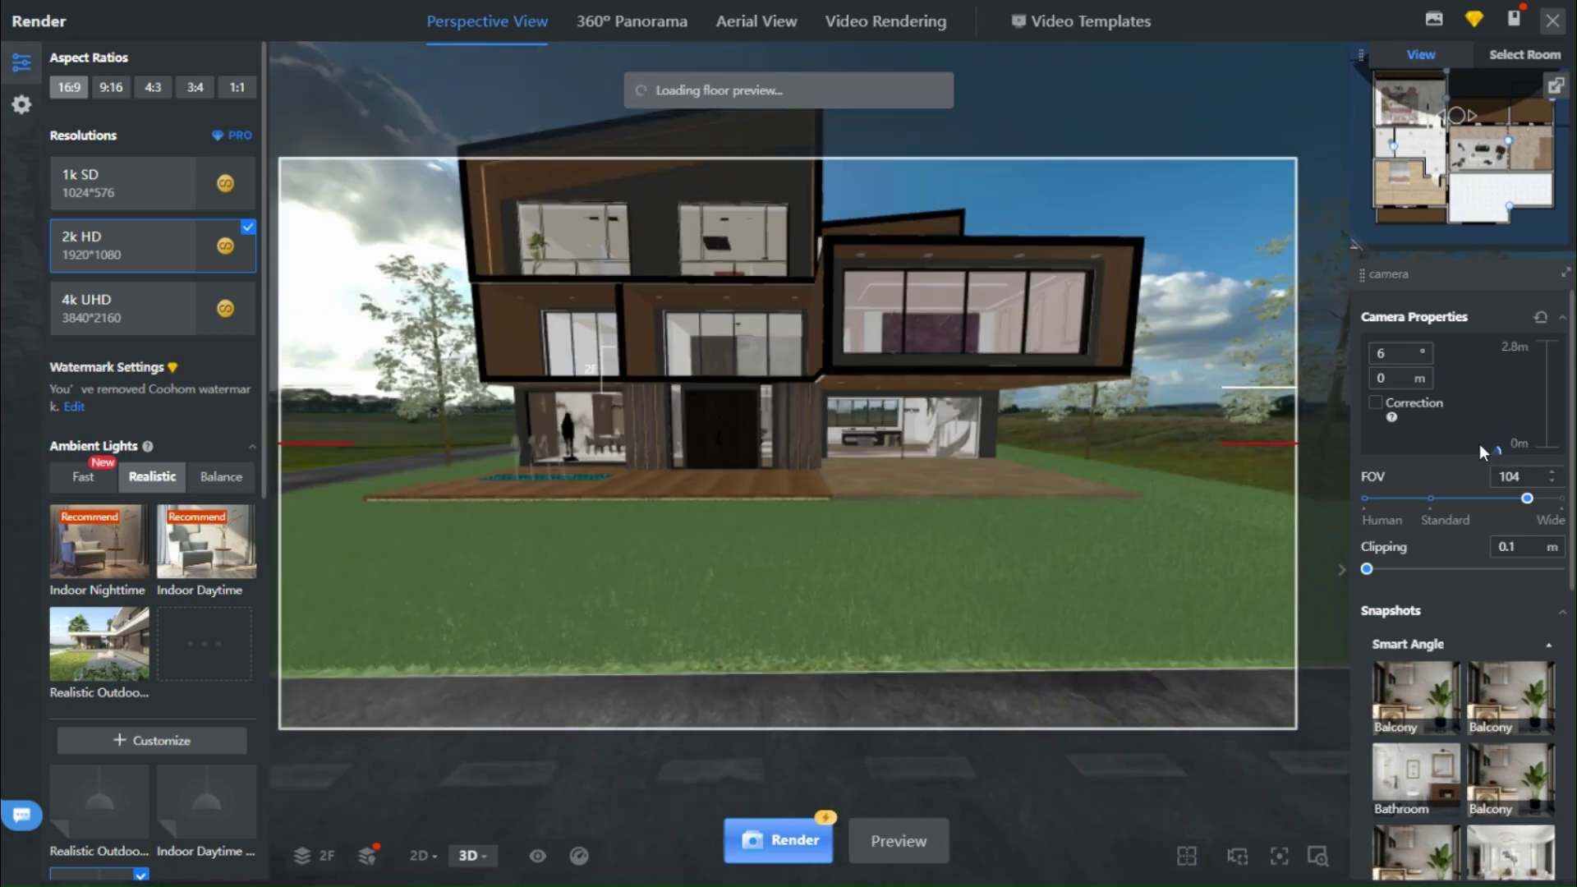
pyautogui.click(1420, 379)
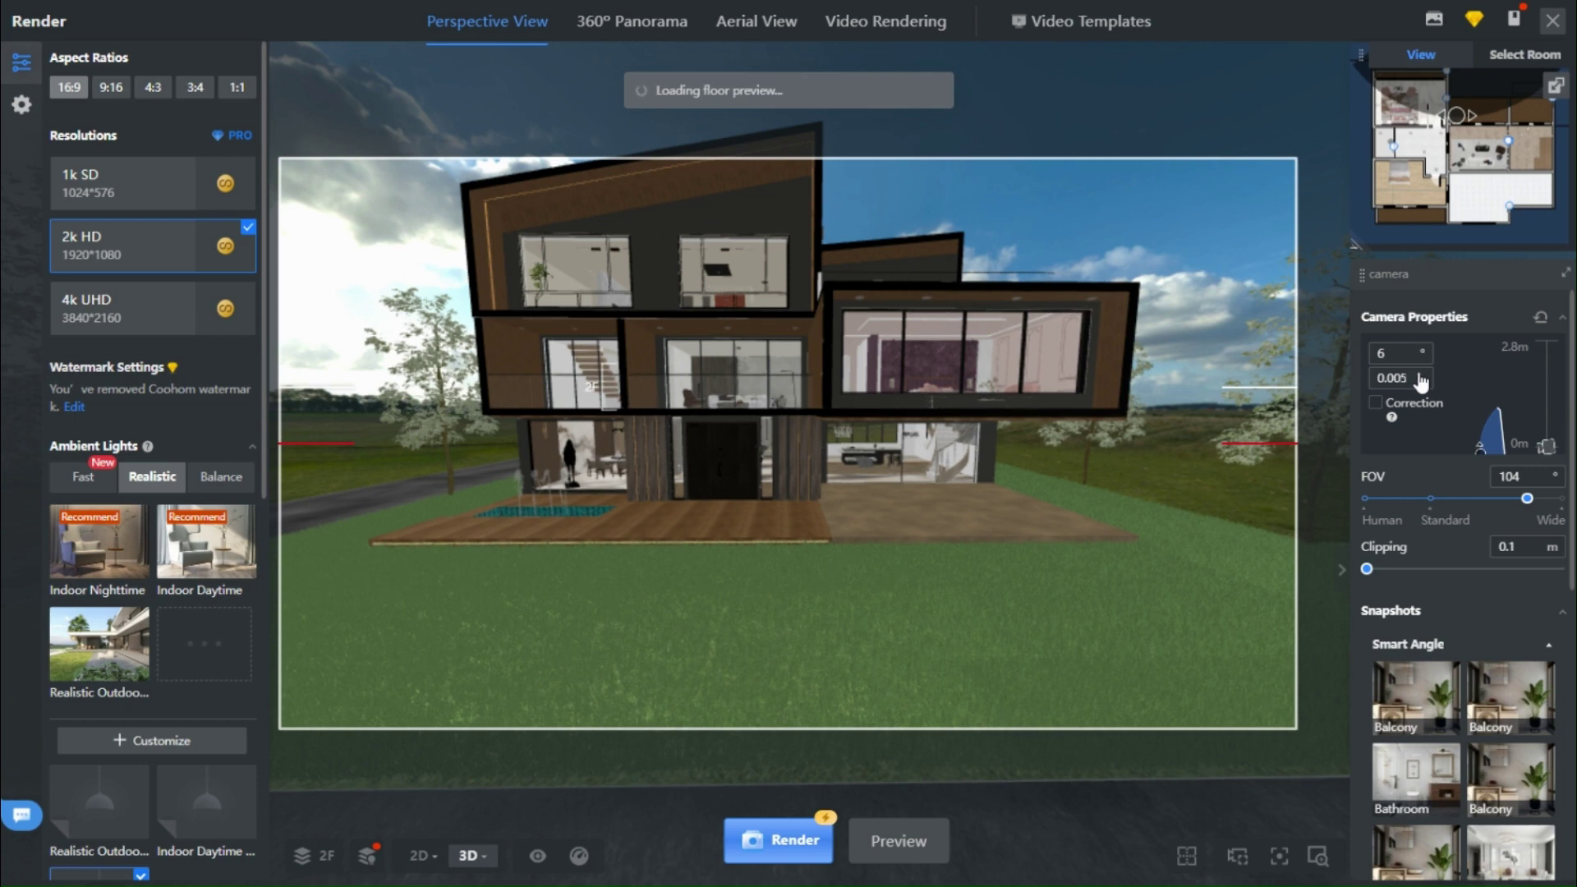
pyautogui.moveTo(1546, 446); pyautogui.dragTo(1546, 410)
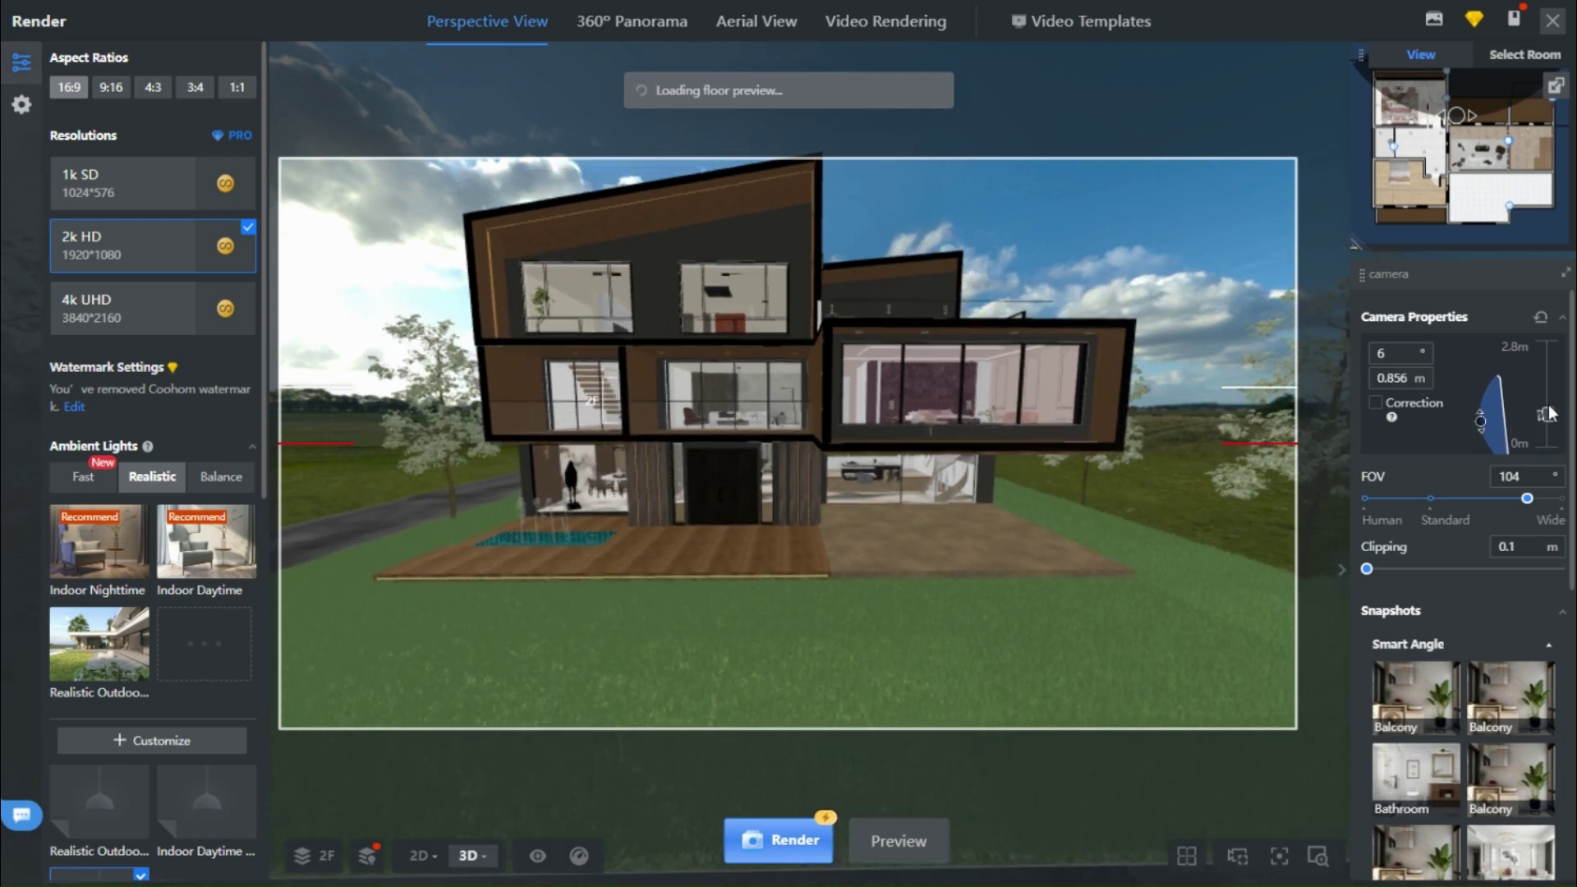
pyautogui.moveTo(1022, 479); pyautogui.dragTo(977, 503)
pyautogui.click(1393, 379)
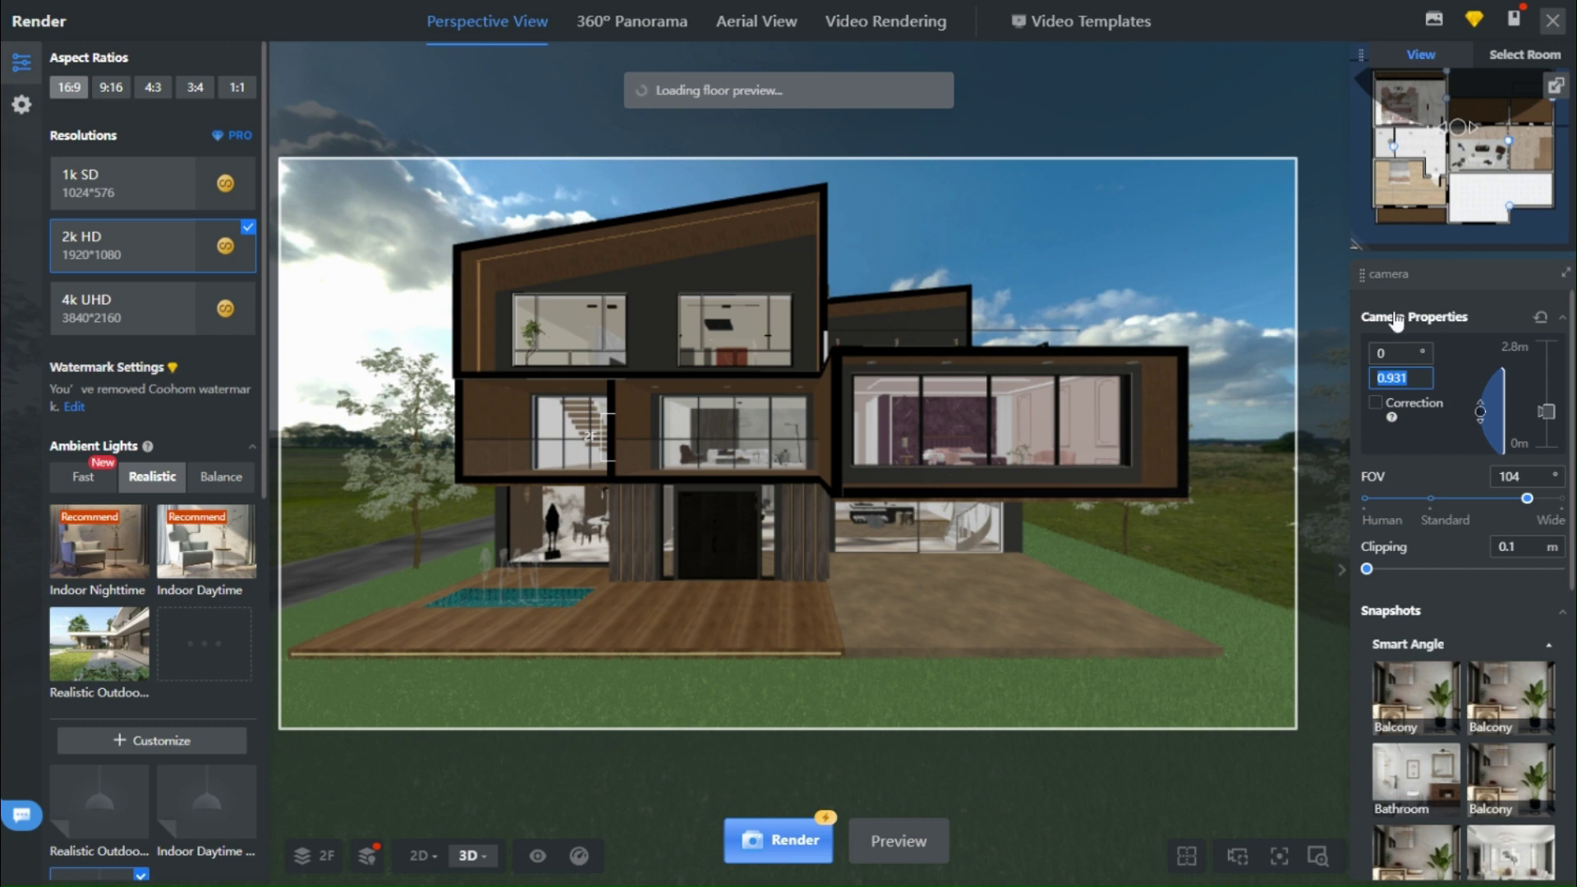
pyautogui.write('1')
pyautogui.press('Return')
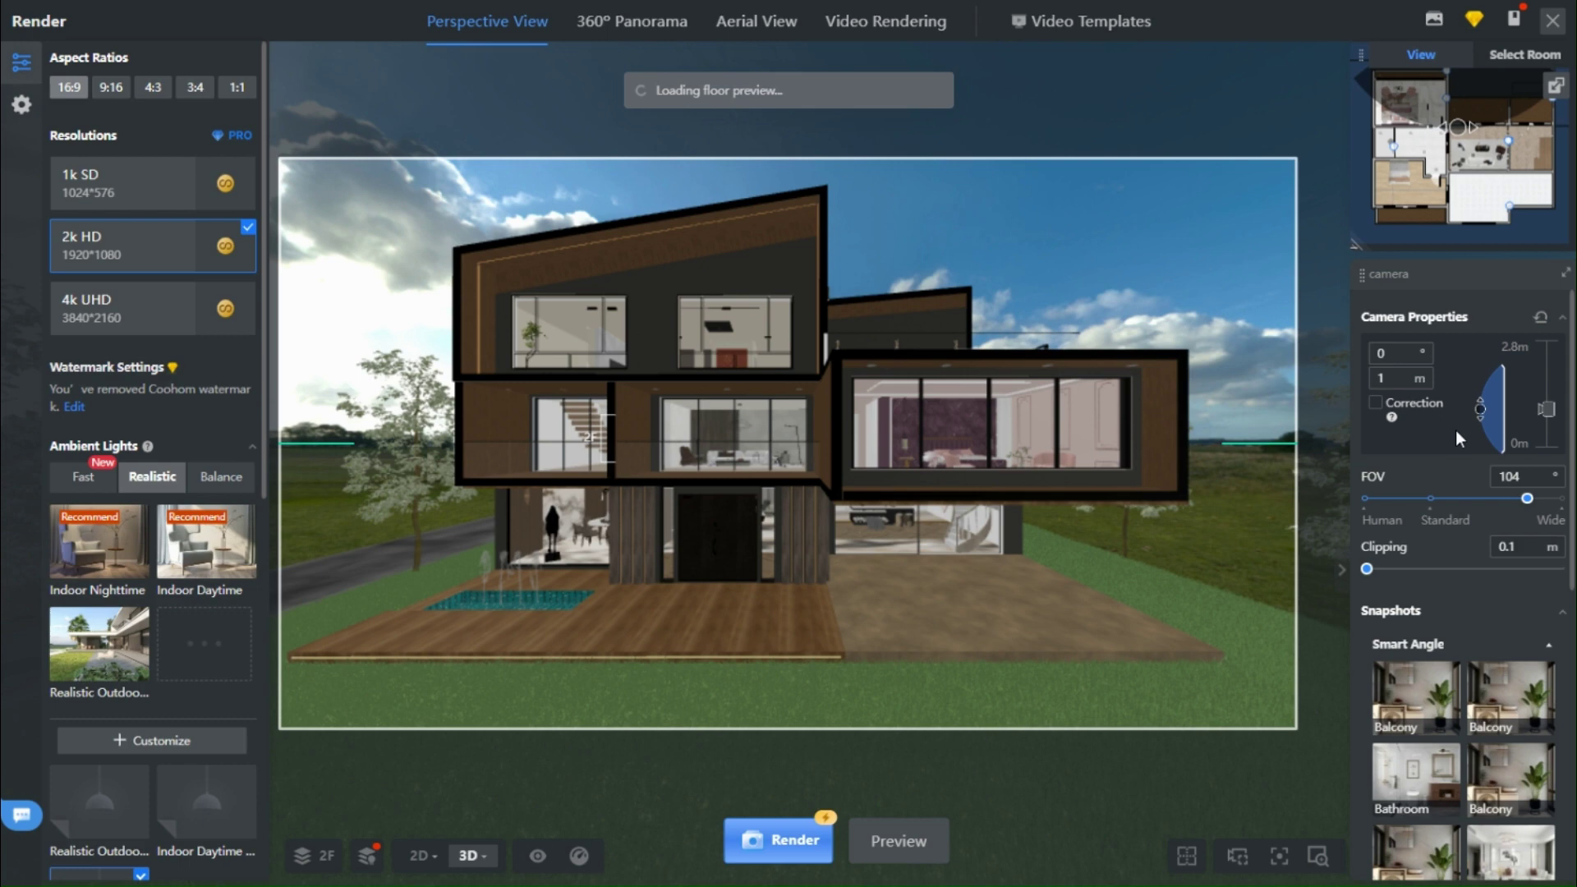
# Try fields of view 78, 63, 73 and 75, settle on 86, and recentre the house
pyautogui.click(1473, 498)
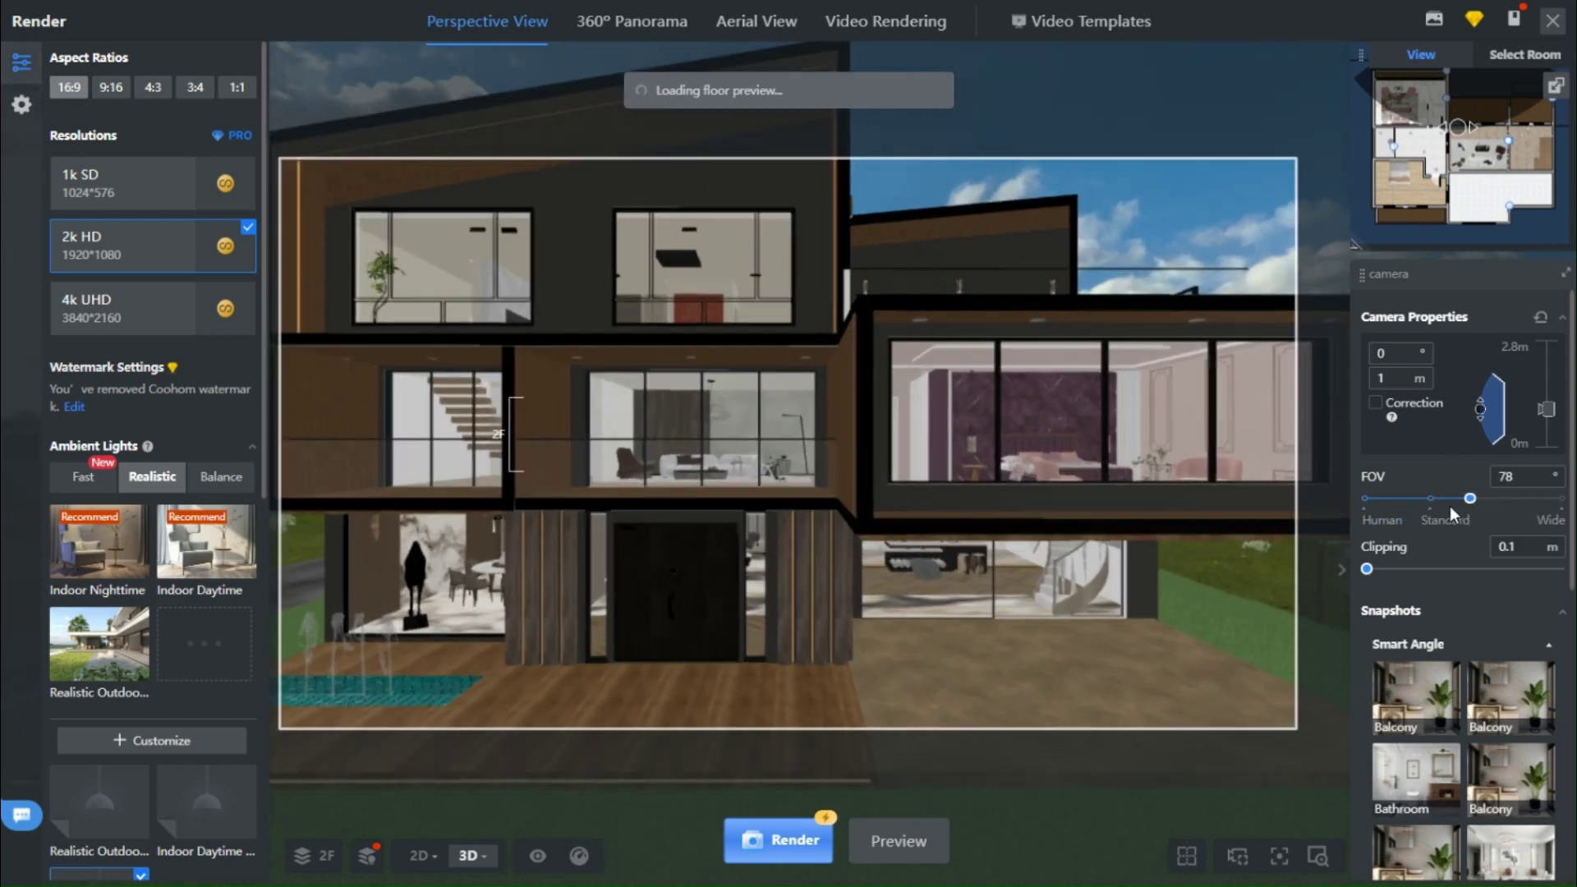
pyautogui.click(1437, 501)
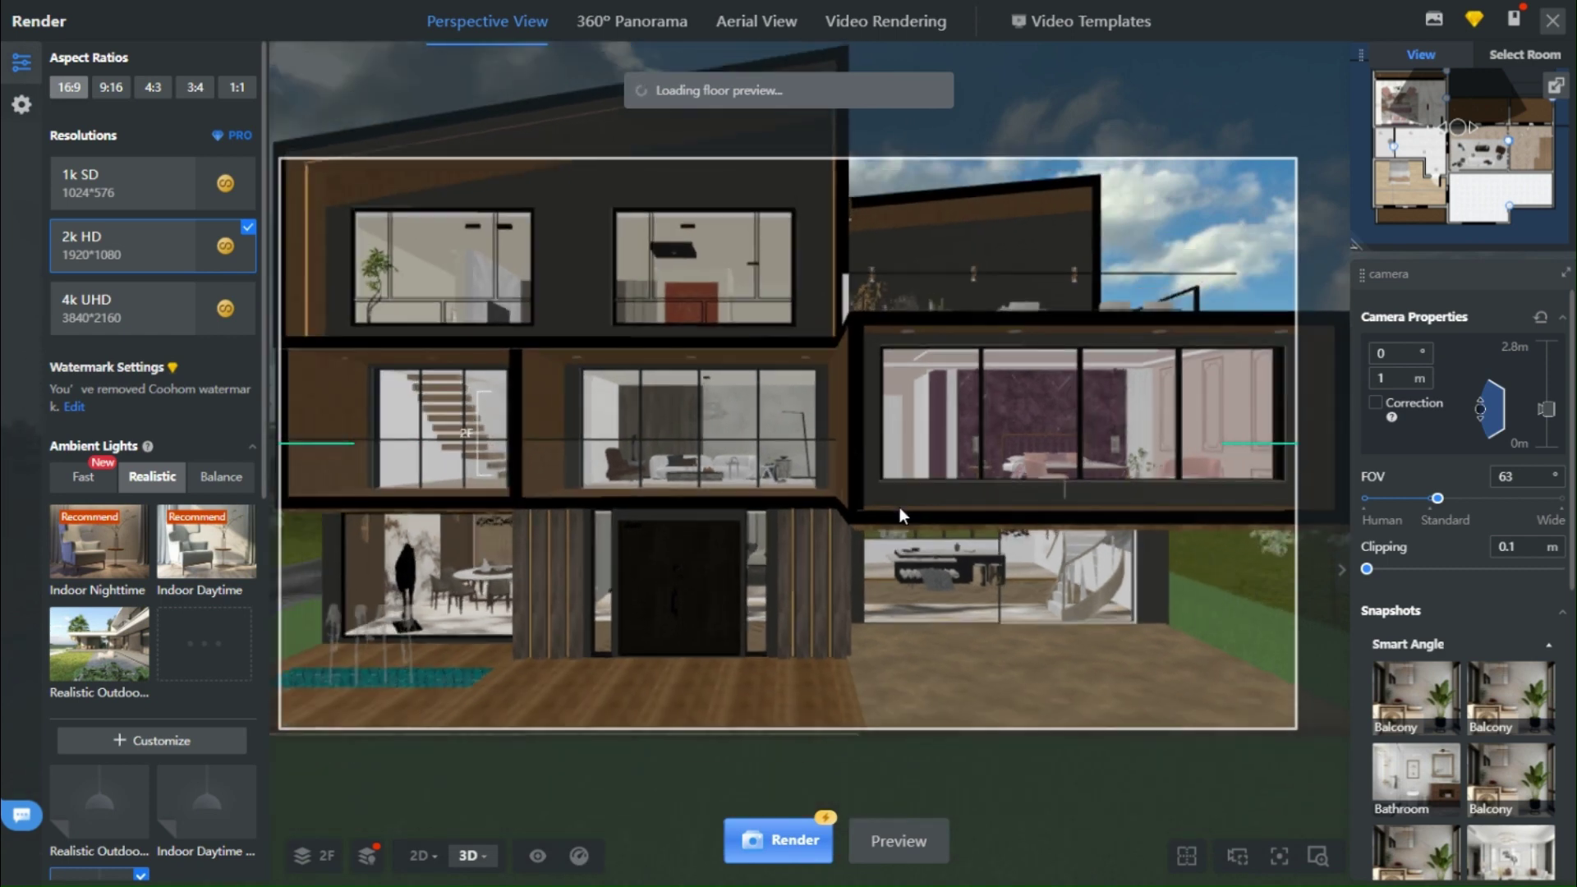
pyautogui.scroll(-5, 899, 509)
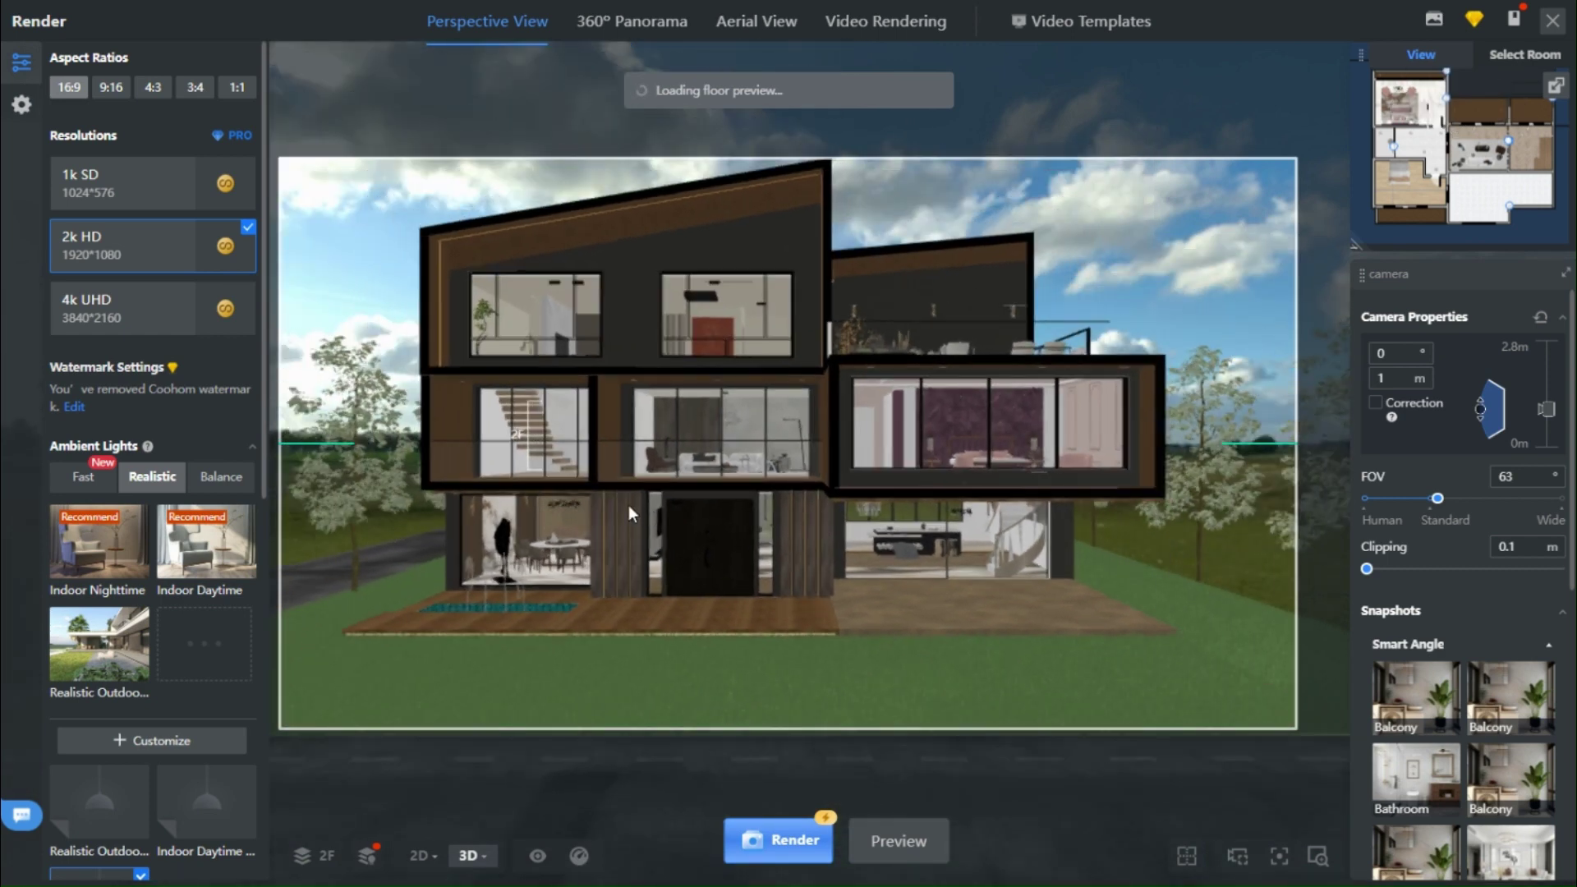
pyautogui.moveTo(628, 505); pyautogui.dragTo(734, 495)
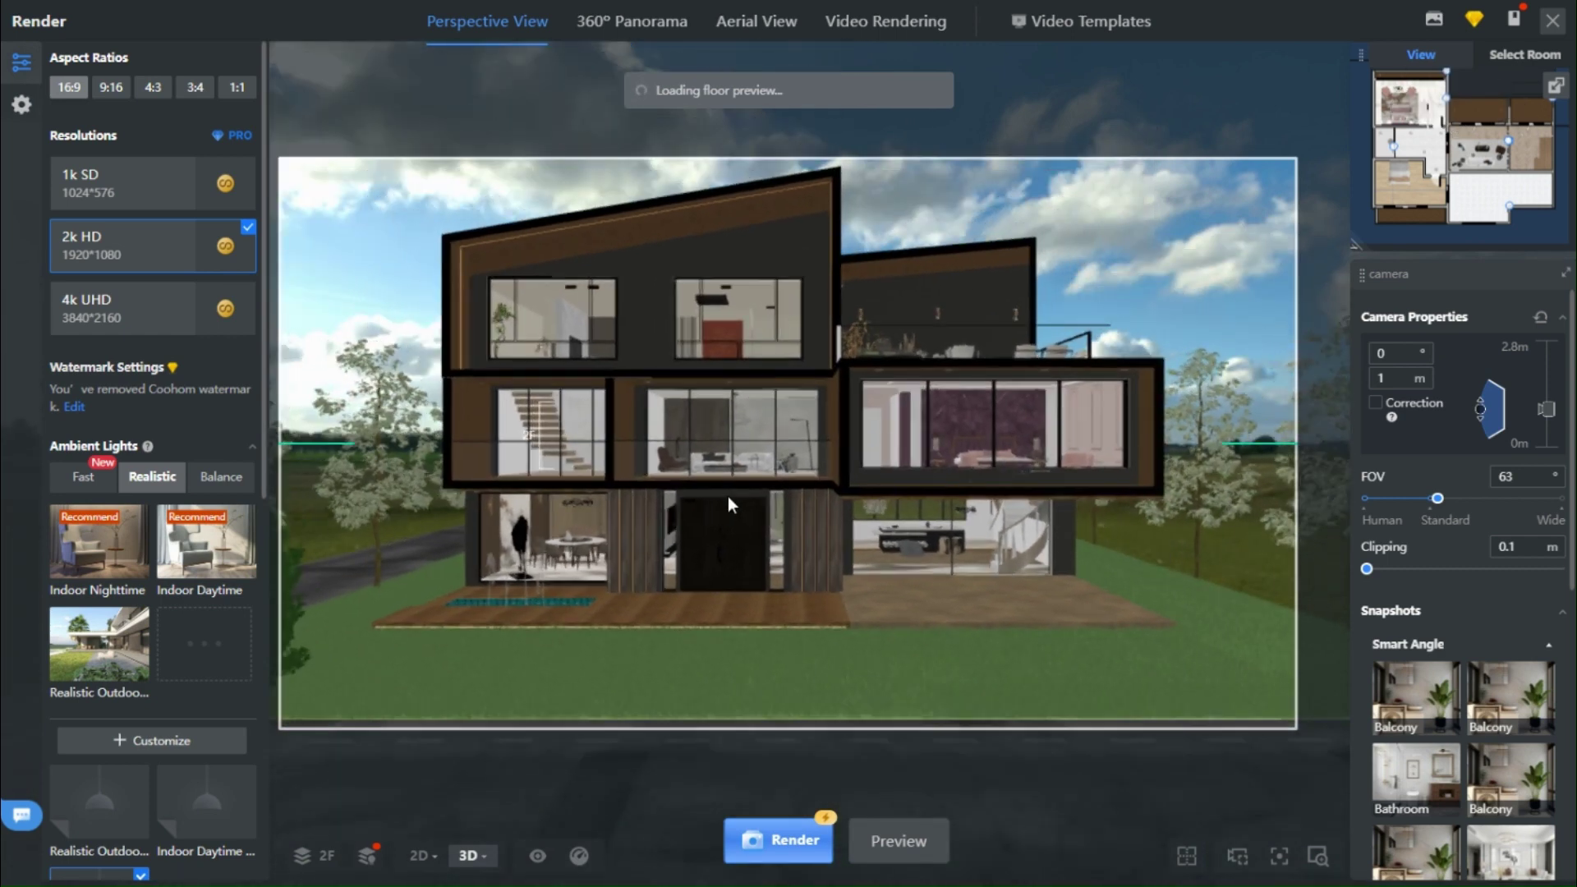
pyautogui.click(1458, 499)
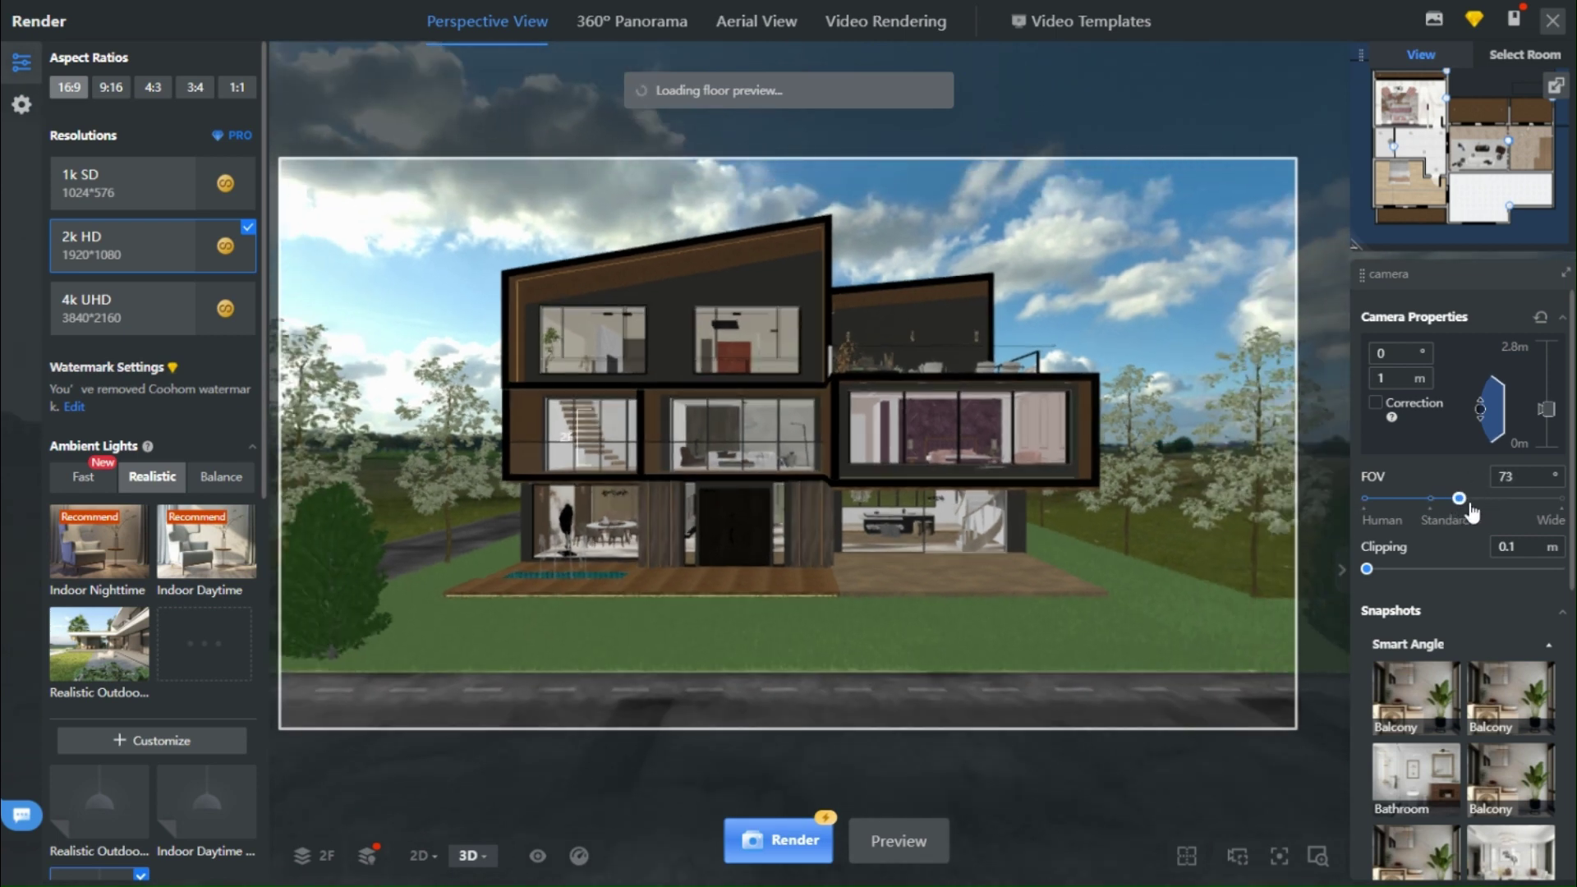
pyautogui.click(1463, 499)
pyautogui.click(1486, 499)
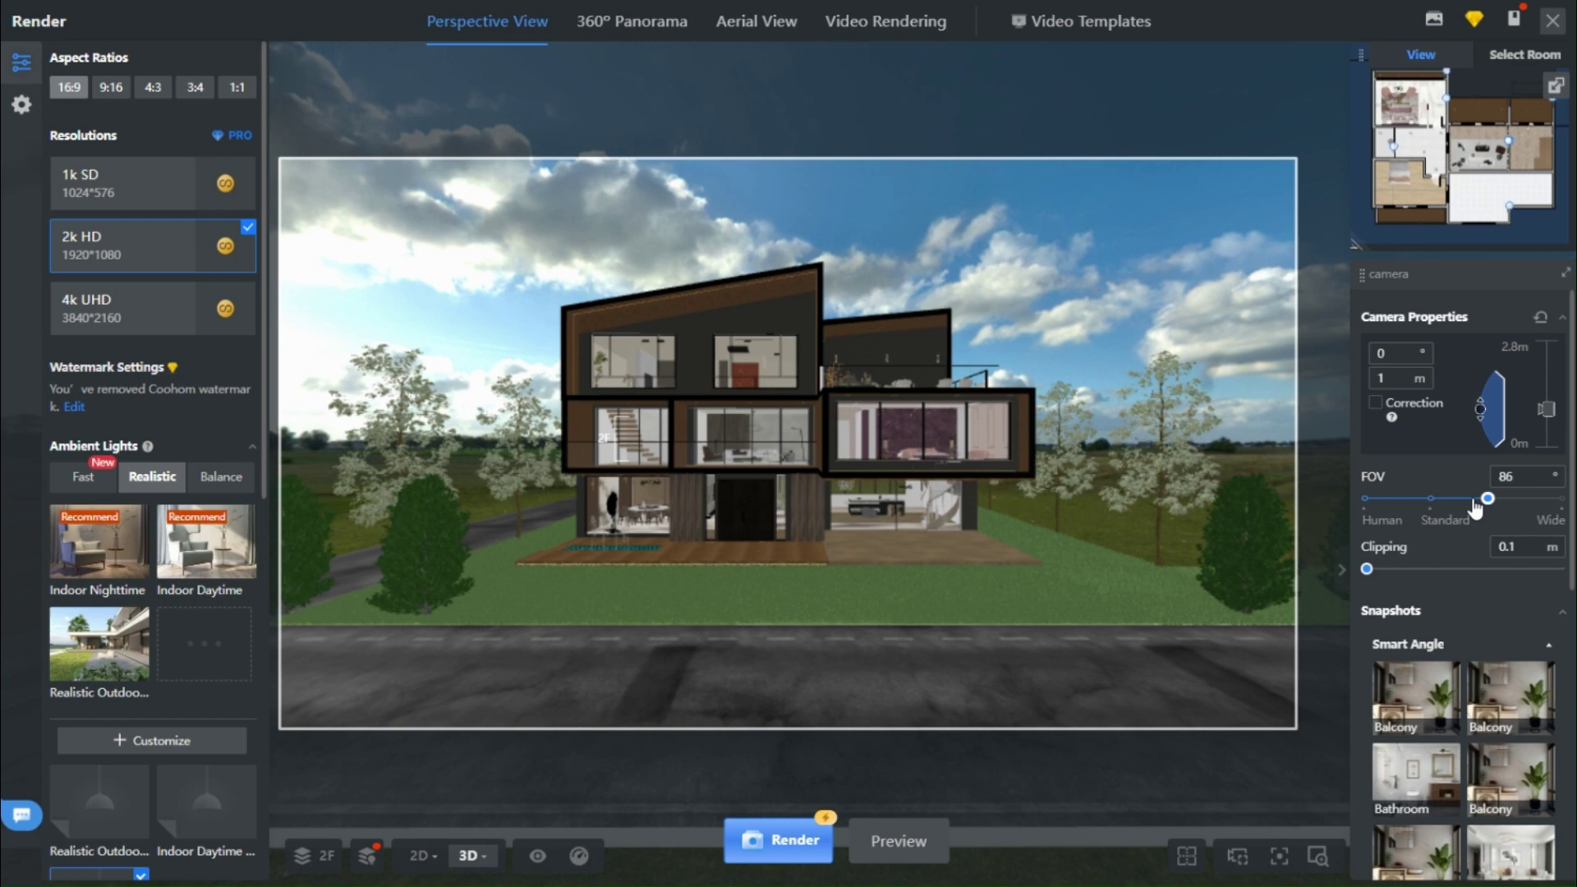
pyautogui.scroll(3, 988, 508)
pyautogui.scroll(2, 988, 507)
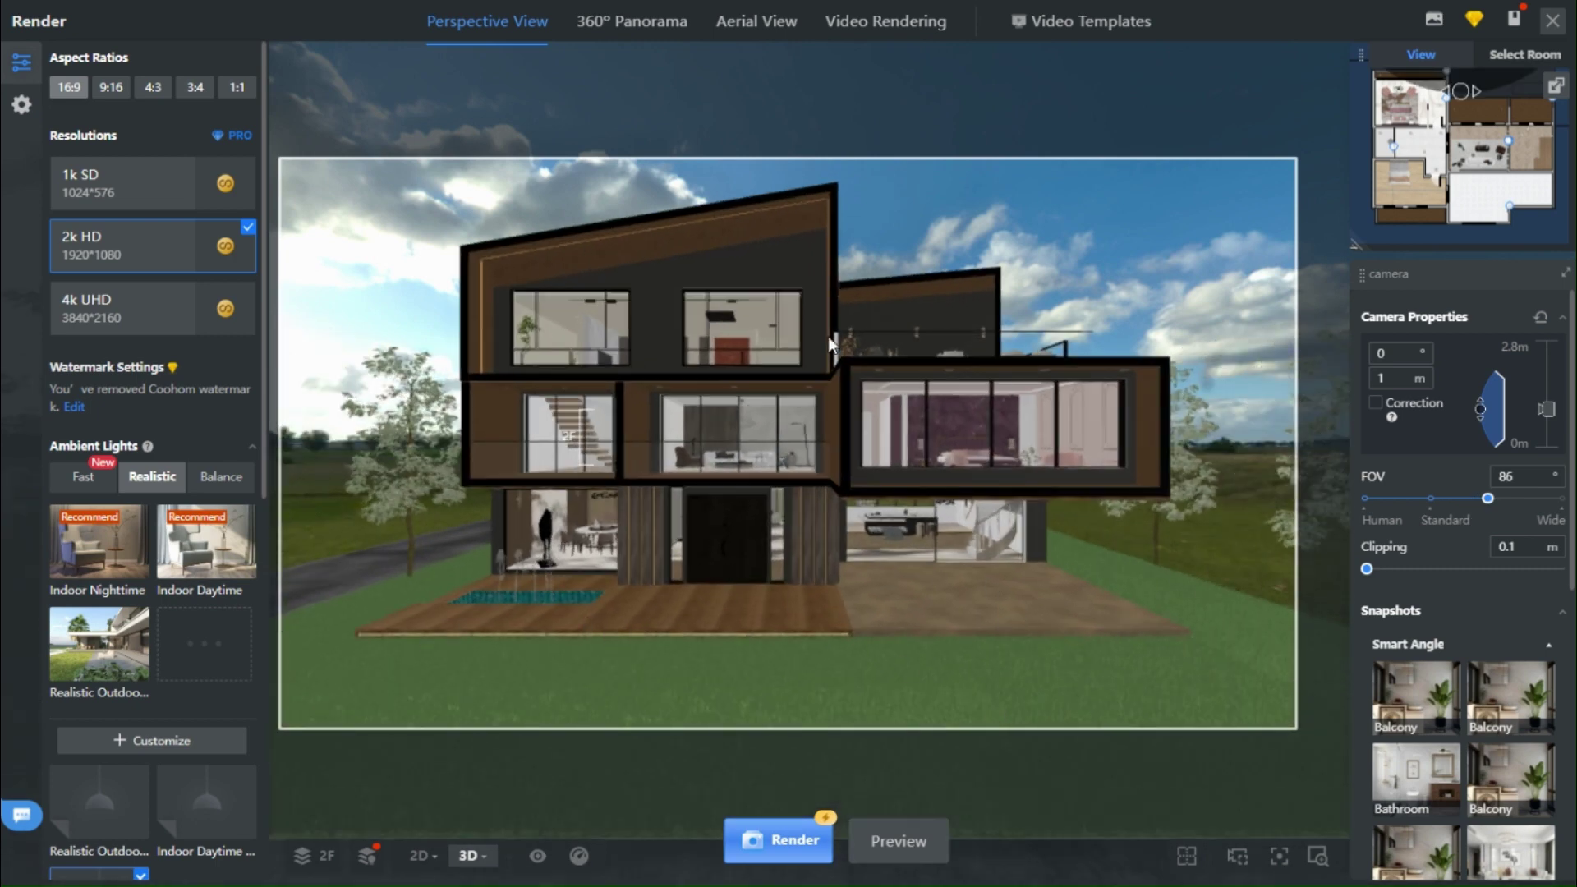
pyautogui.scroll(1, 850, 416)
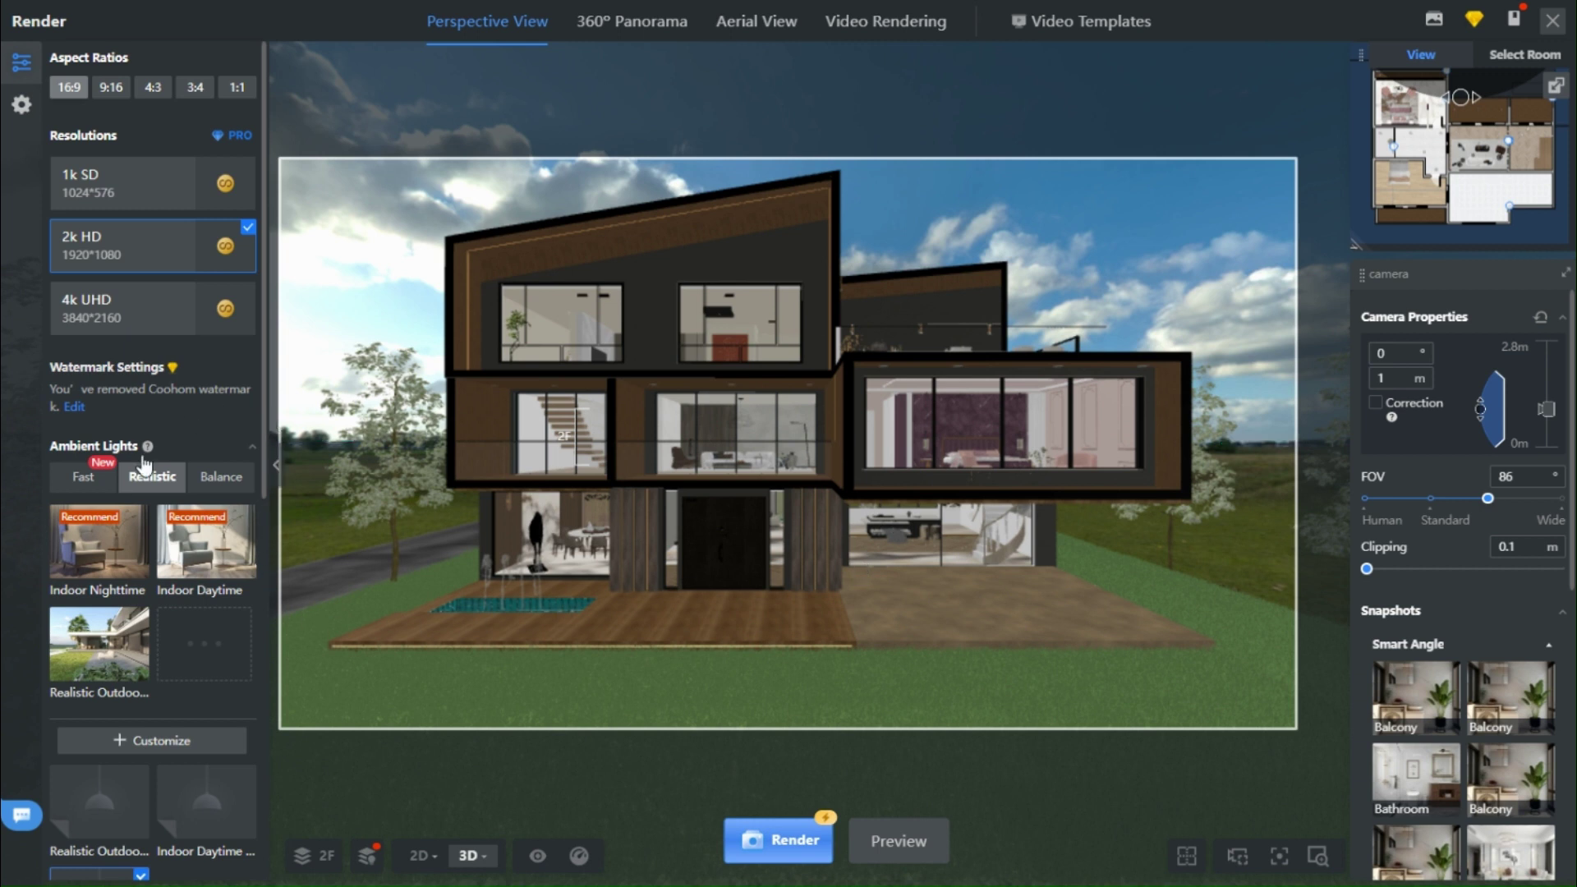
# Check the Realistic Outdoor Daytime lighting on 1F, 2F and 3F, then scroll to the Environment library
pyautogui.scroll(-4, 149, 708)
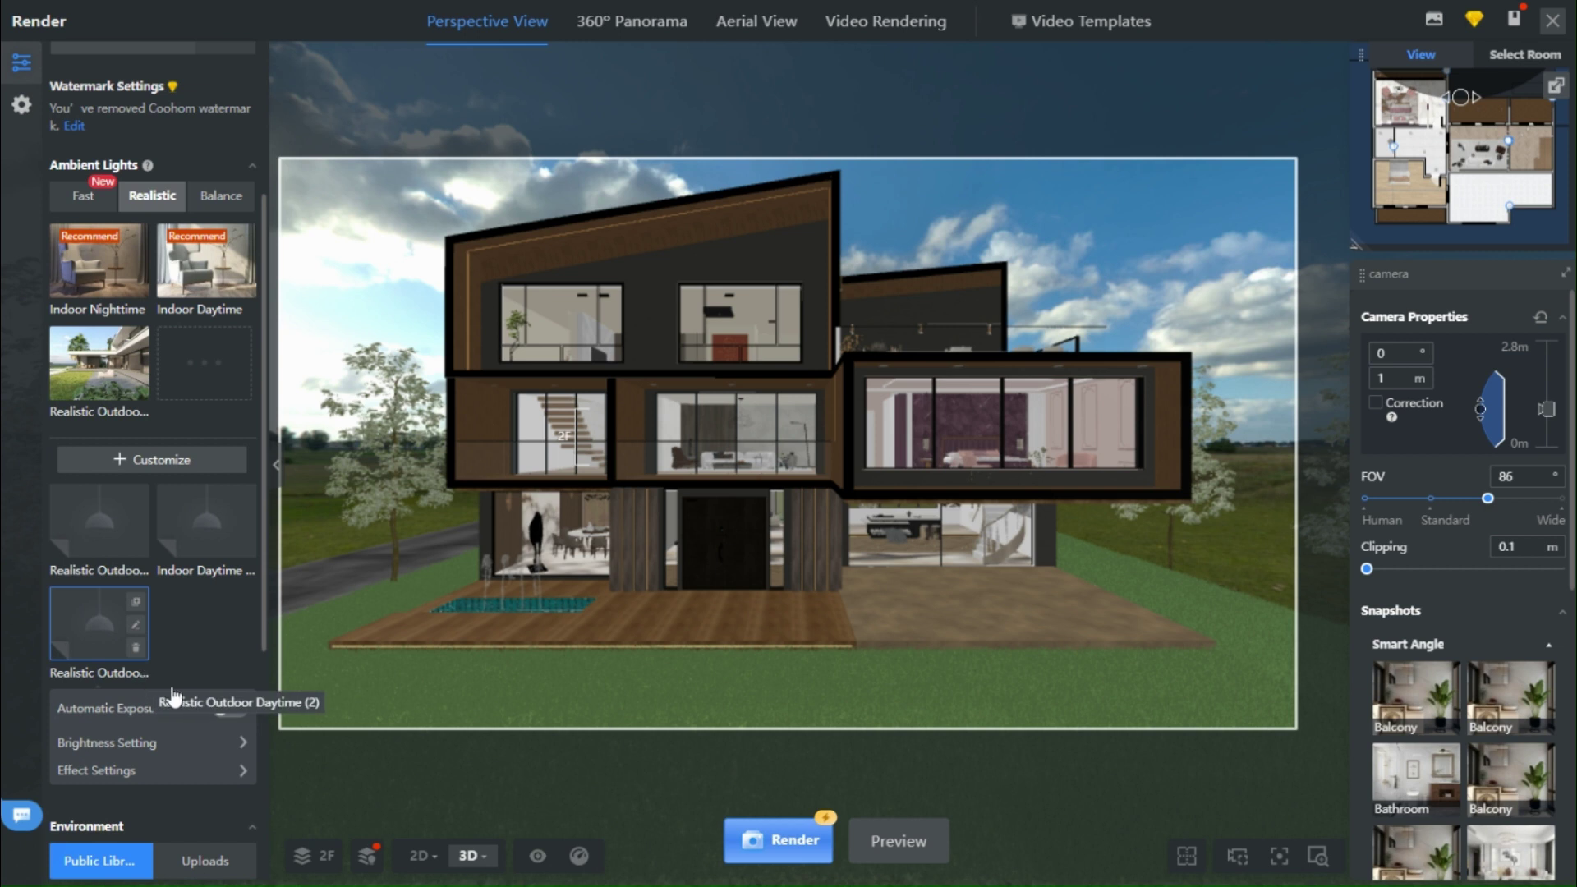
pyautogui.click(369, 855)
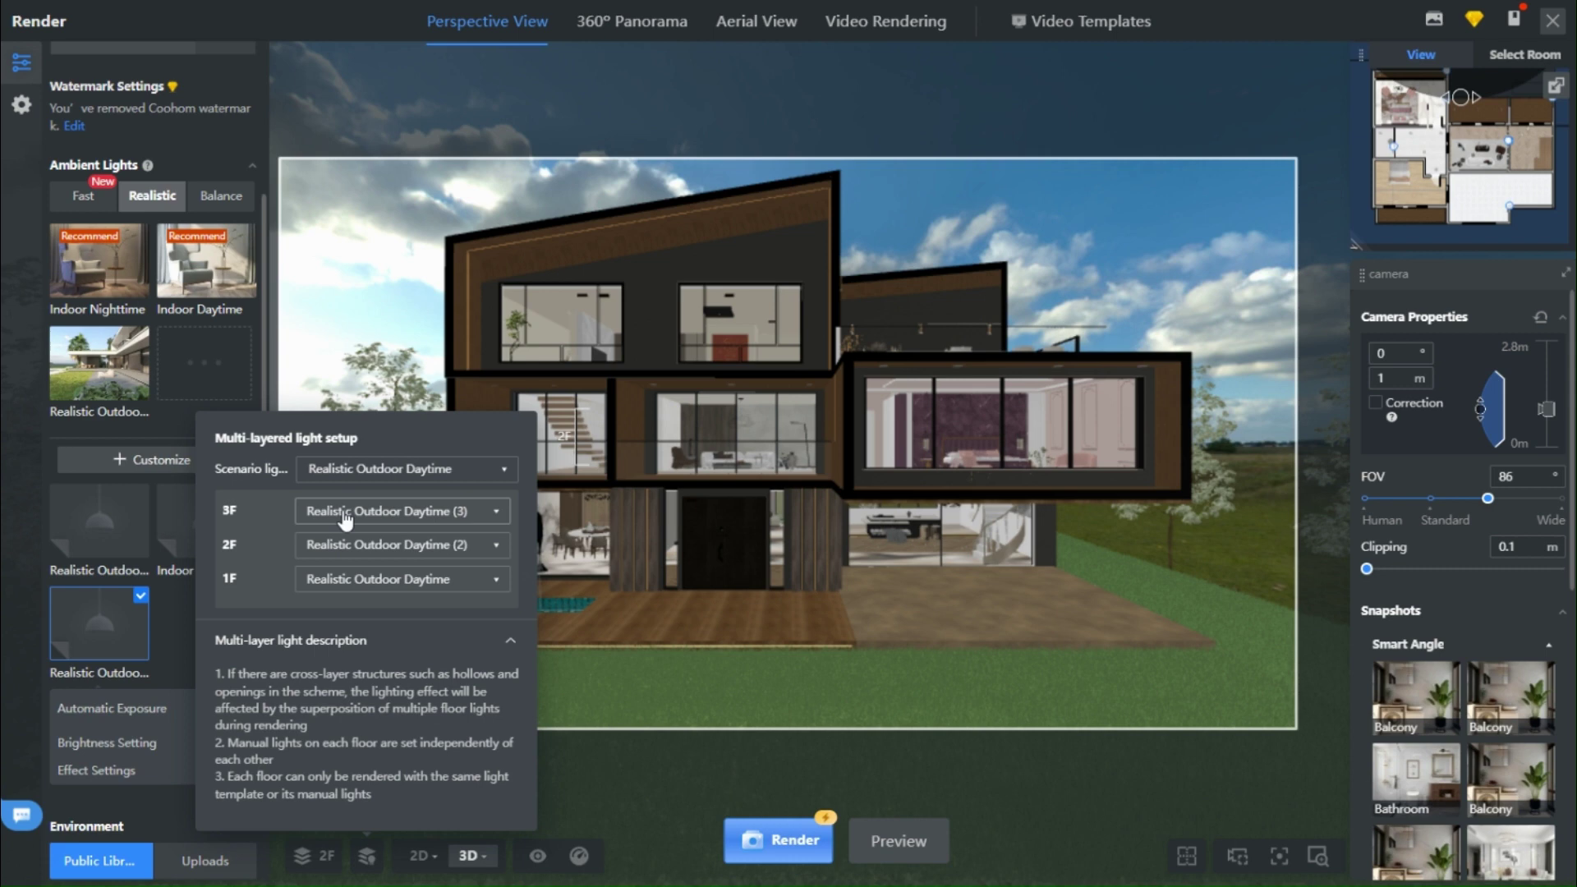
pyautogui.click(390, 376)
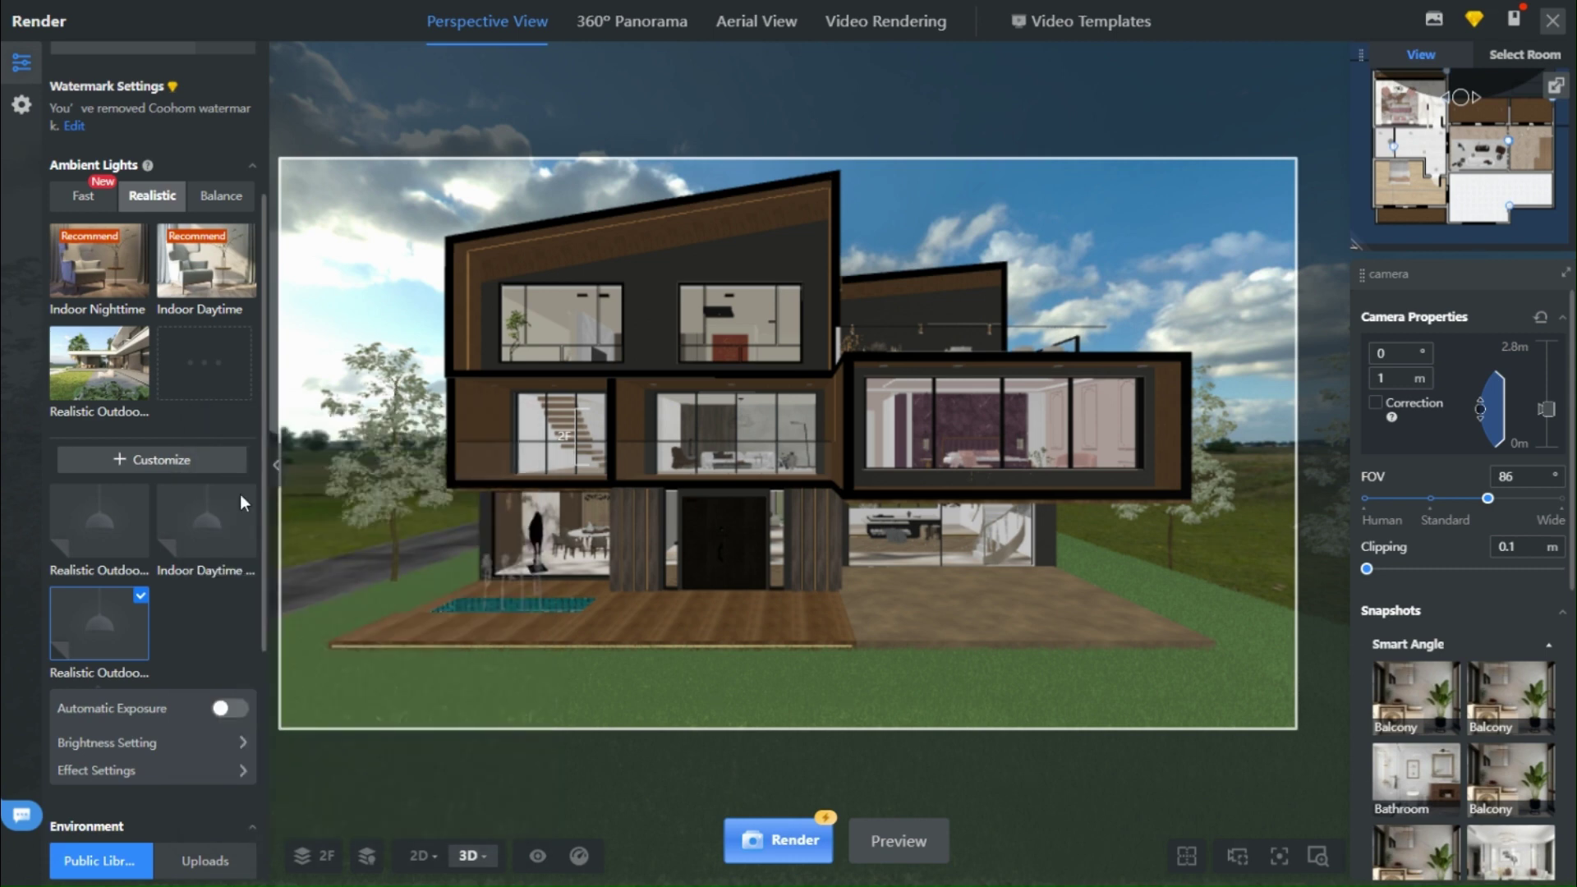
pyautogui.scroll(-5, 194, 622)
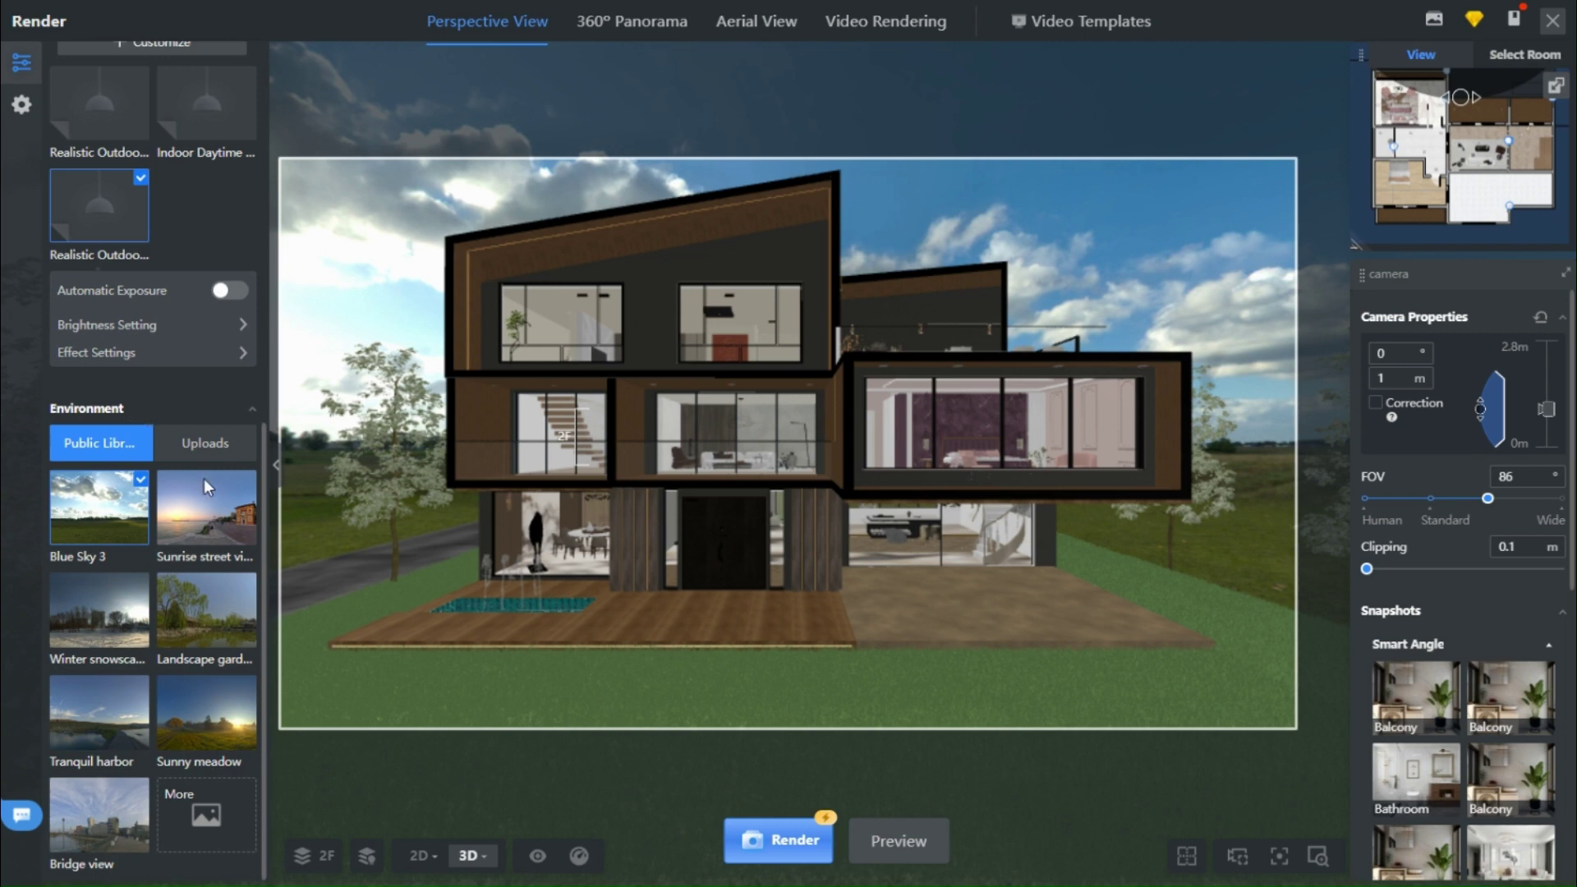
# Try the Winter snowscape and Tranquil harbor backdrops before choosing Sunny meadow
pyautogui.moveTo(95, 529)
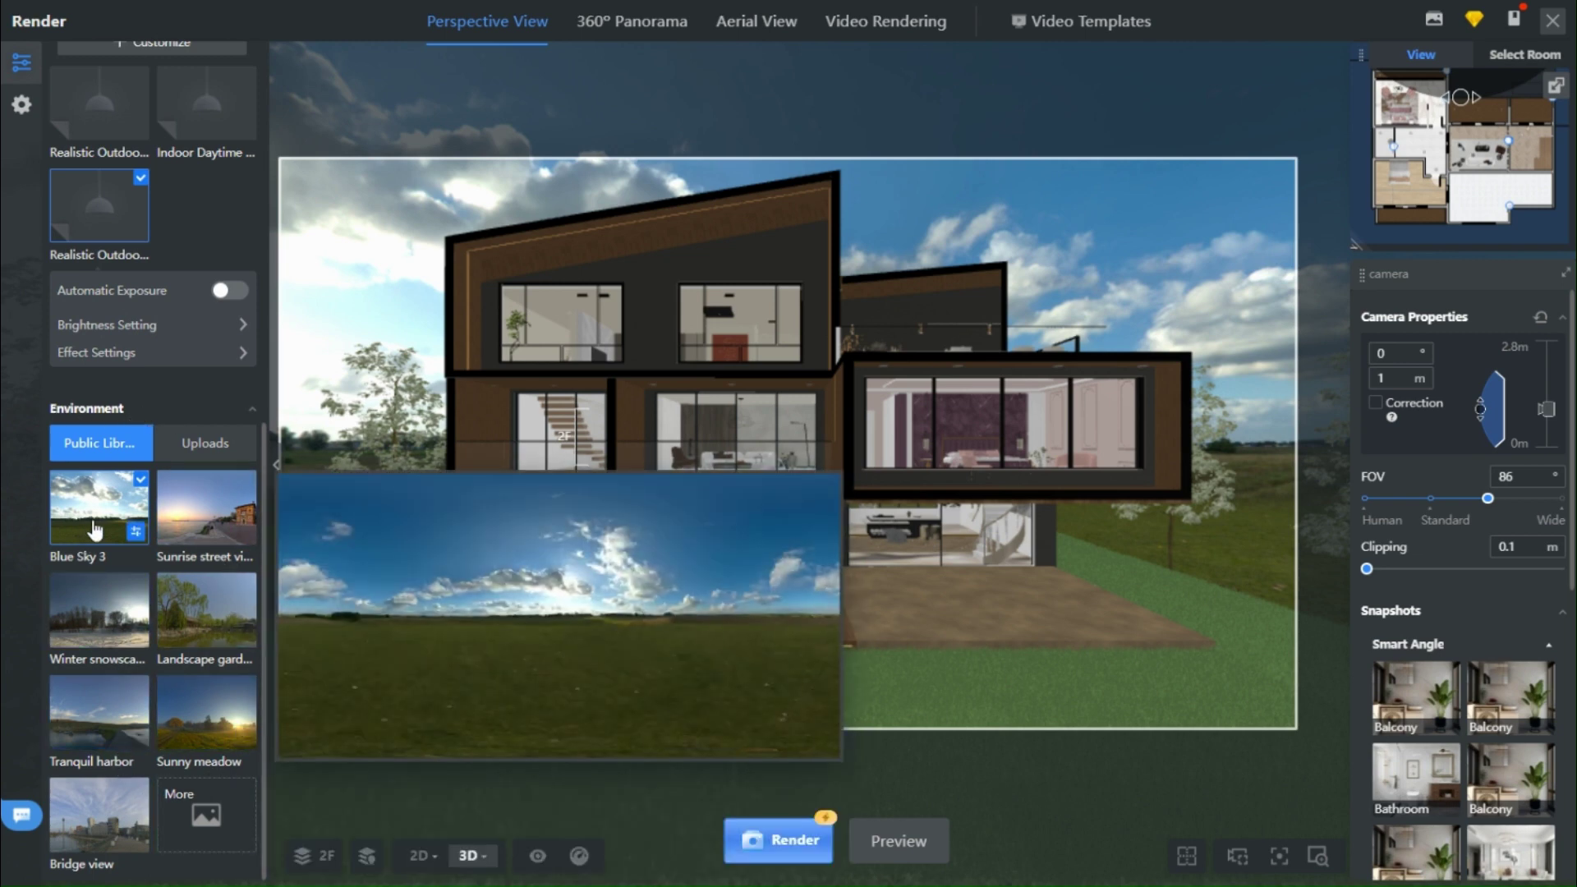
pyautogui.click(102, 631)
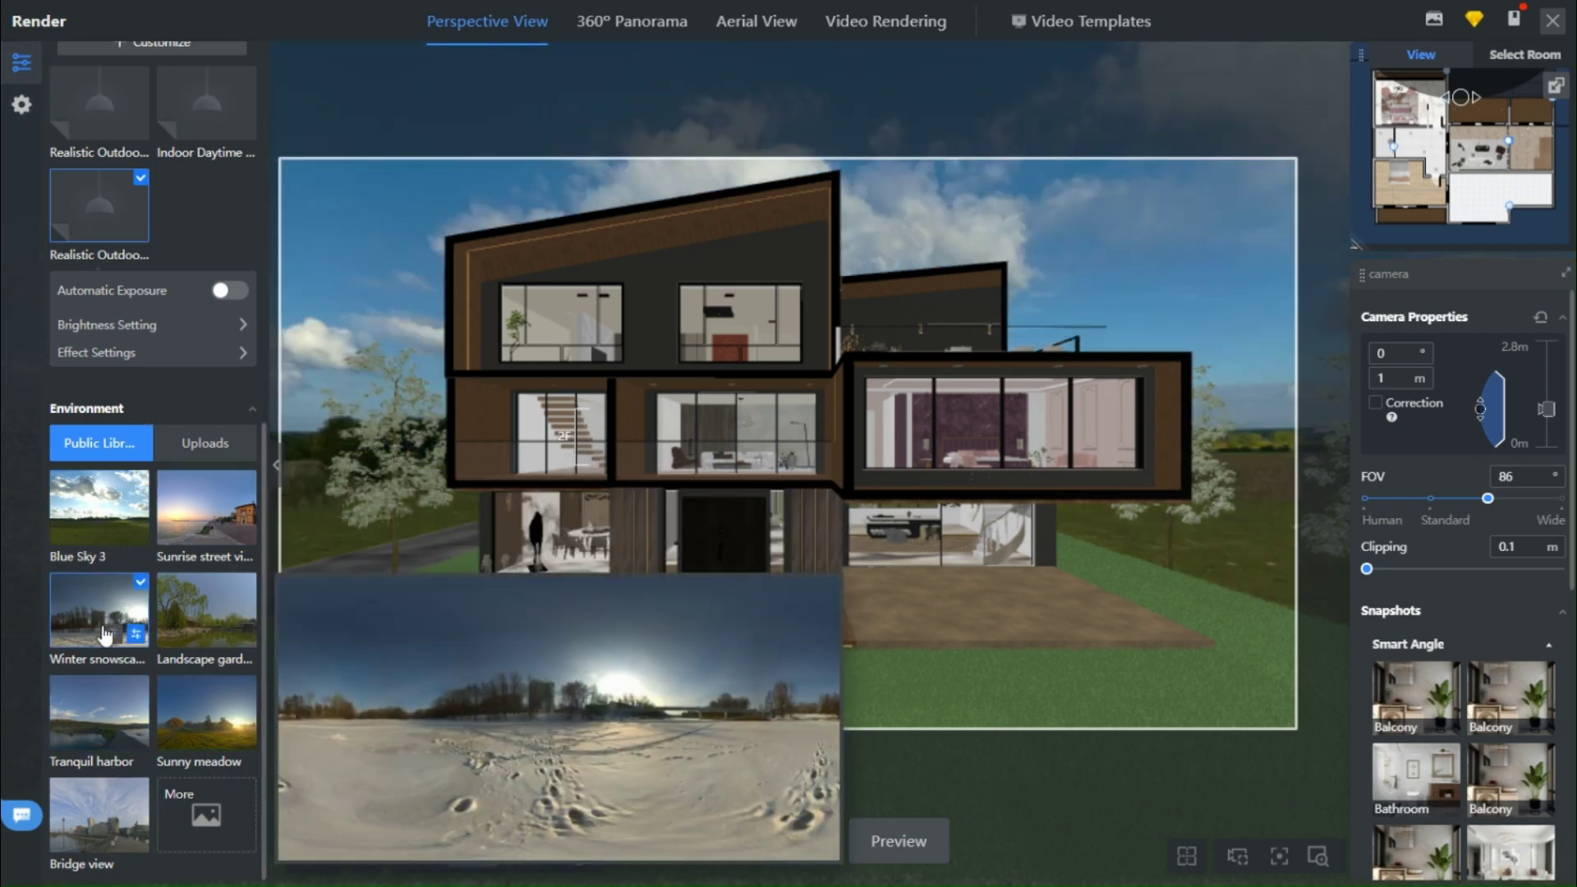
pyautogui.click(105, 739)
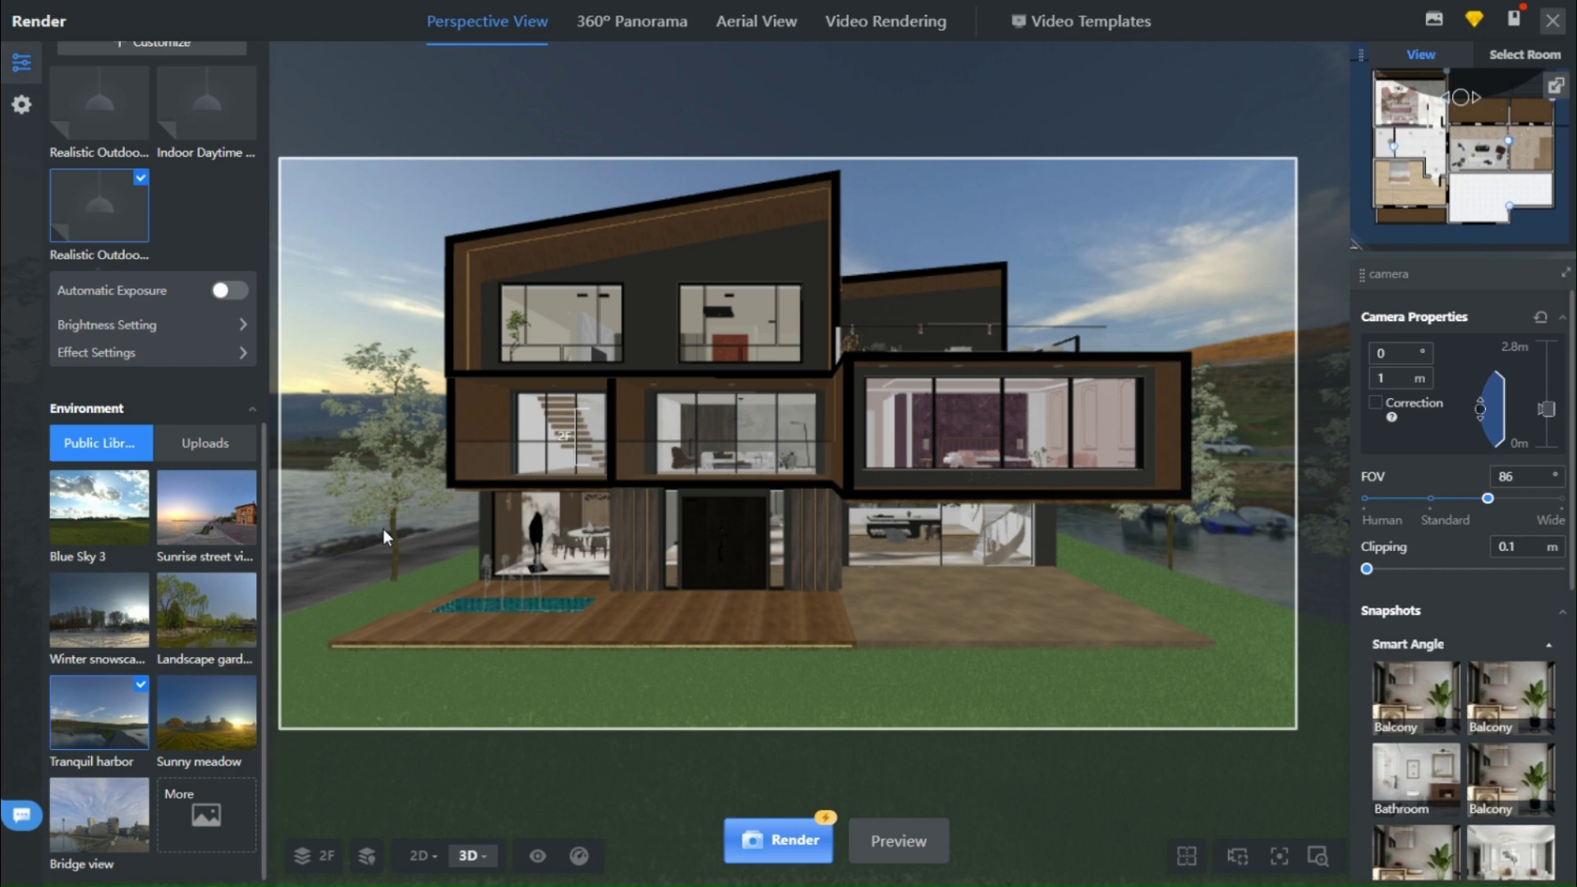
pyautogui.click(201, 720)
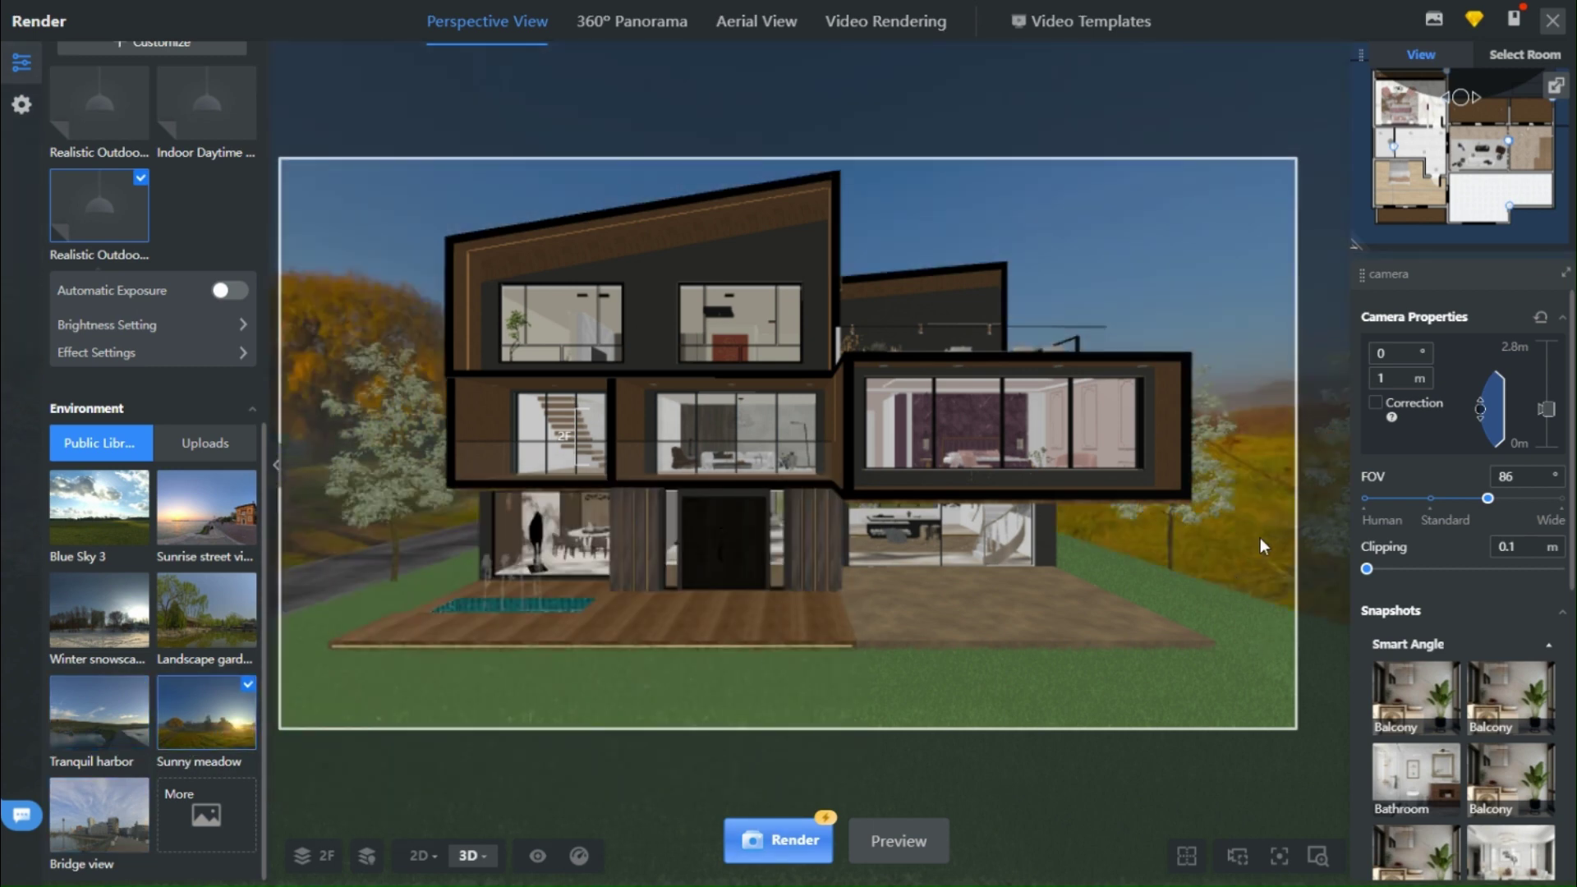
# Rotate the Sunny meadow sky to 102°, with ambient brightness 2 and environment brightness 0.8
pyautogui.click(241, 730)
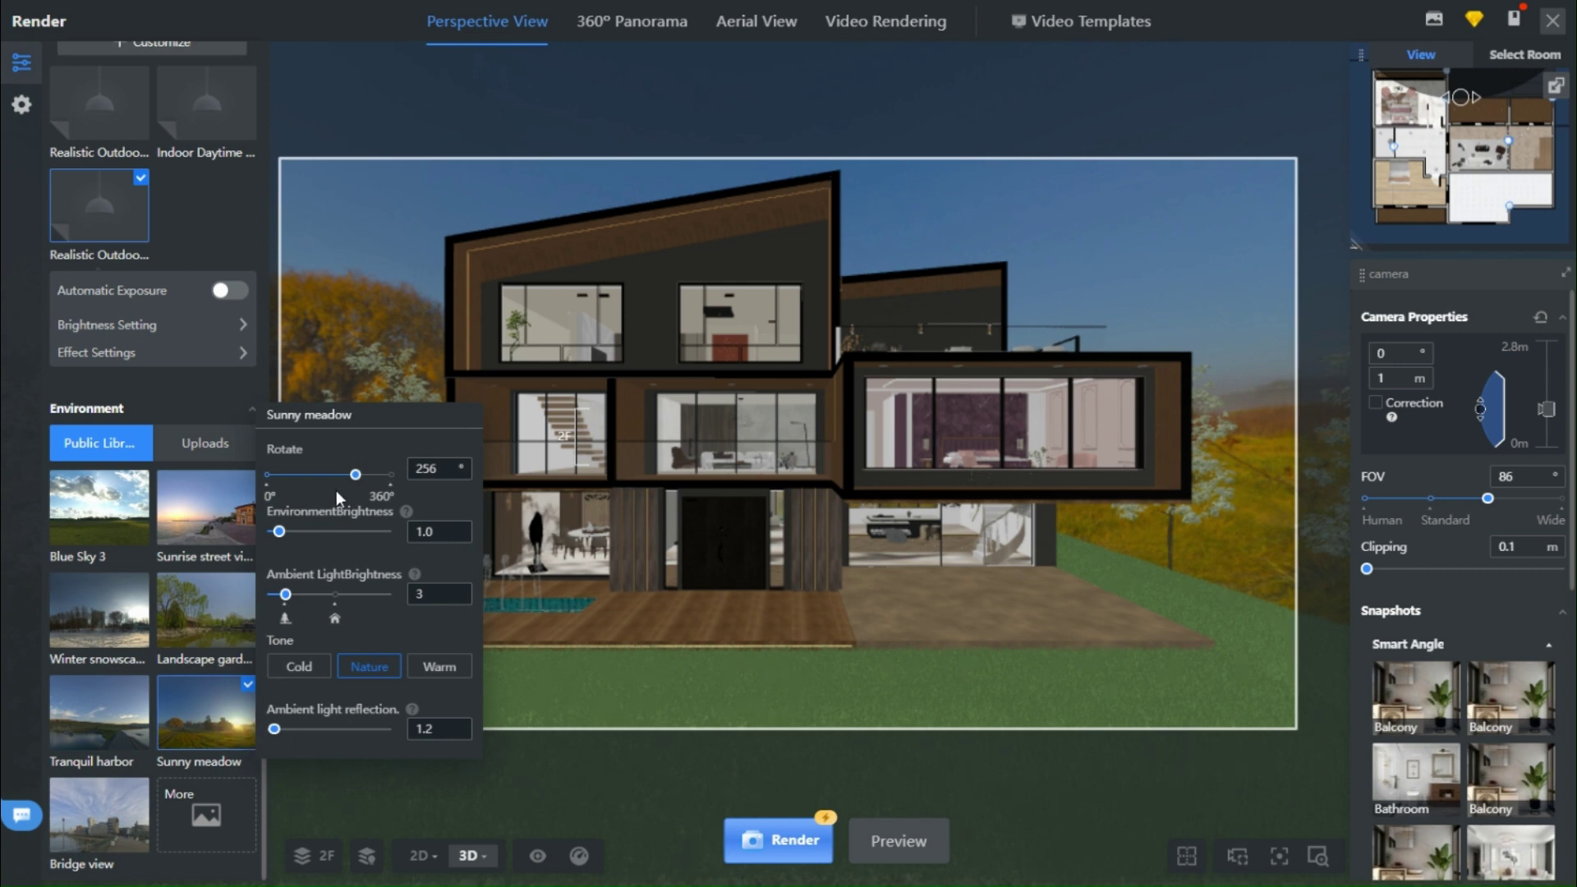
pyautogui.moveTo(353, 481); pyautogui.dragTo(303, 481)
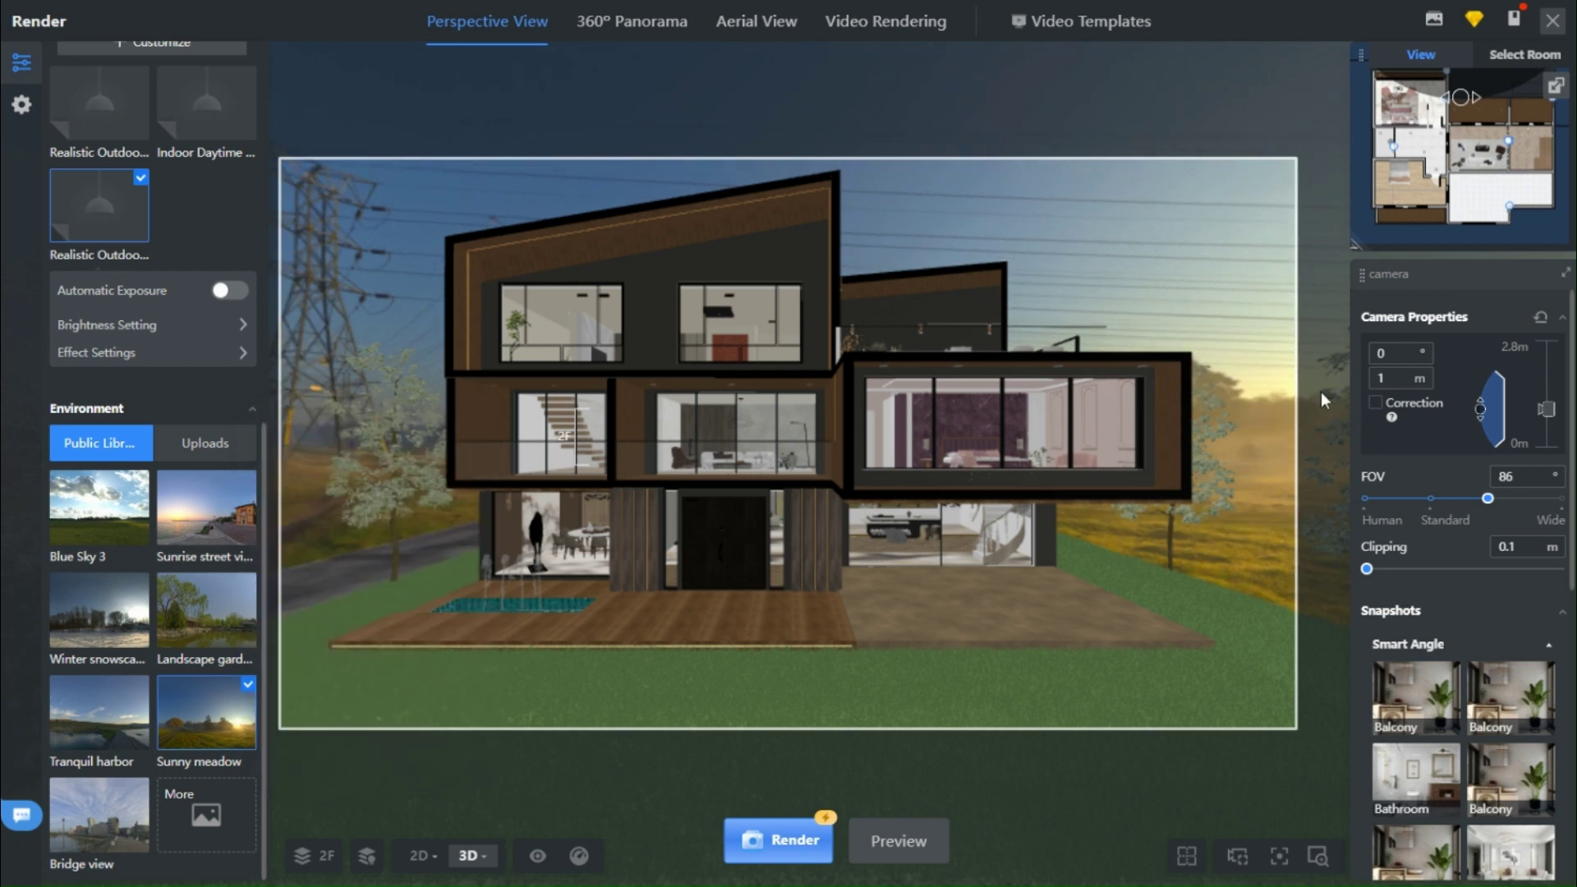
pyautogui.moveTo(234, 743)
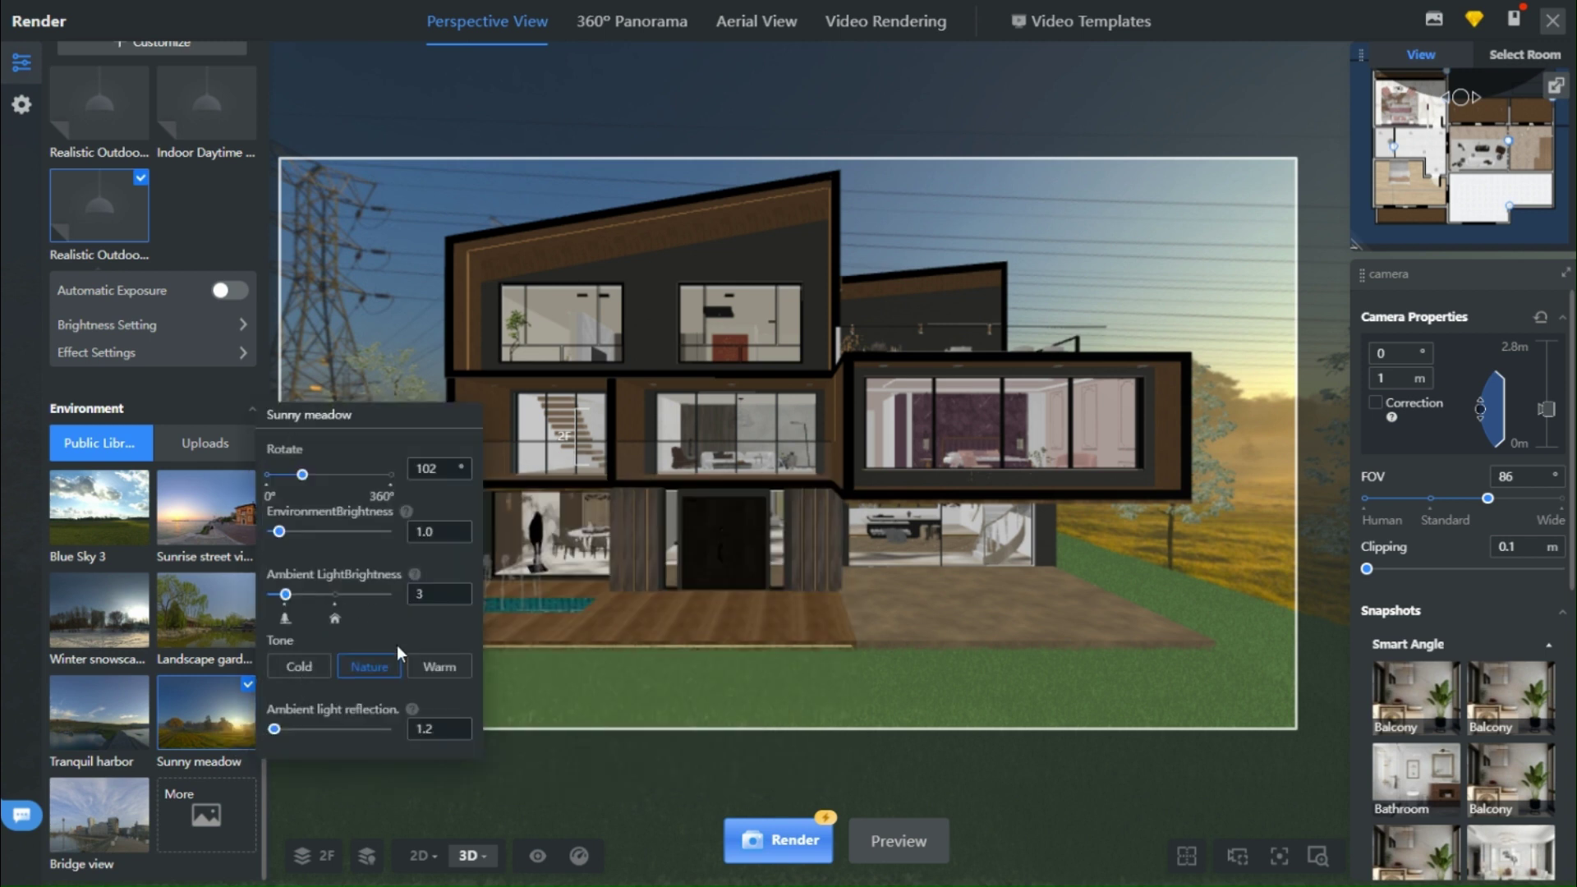
pyautogui.moveTo(407, 709)
pyautogui.moveTo(413, 576)
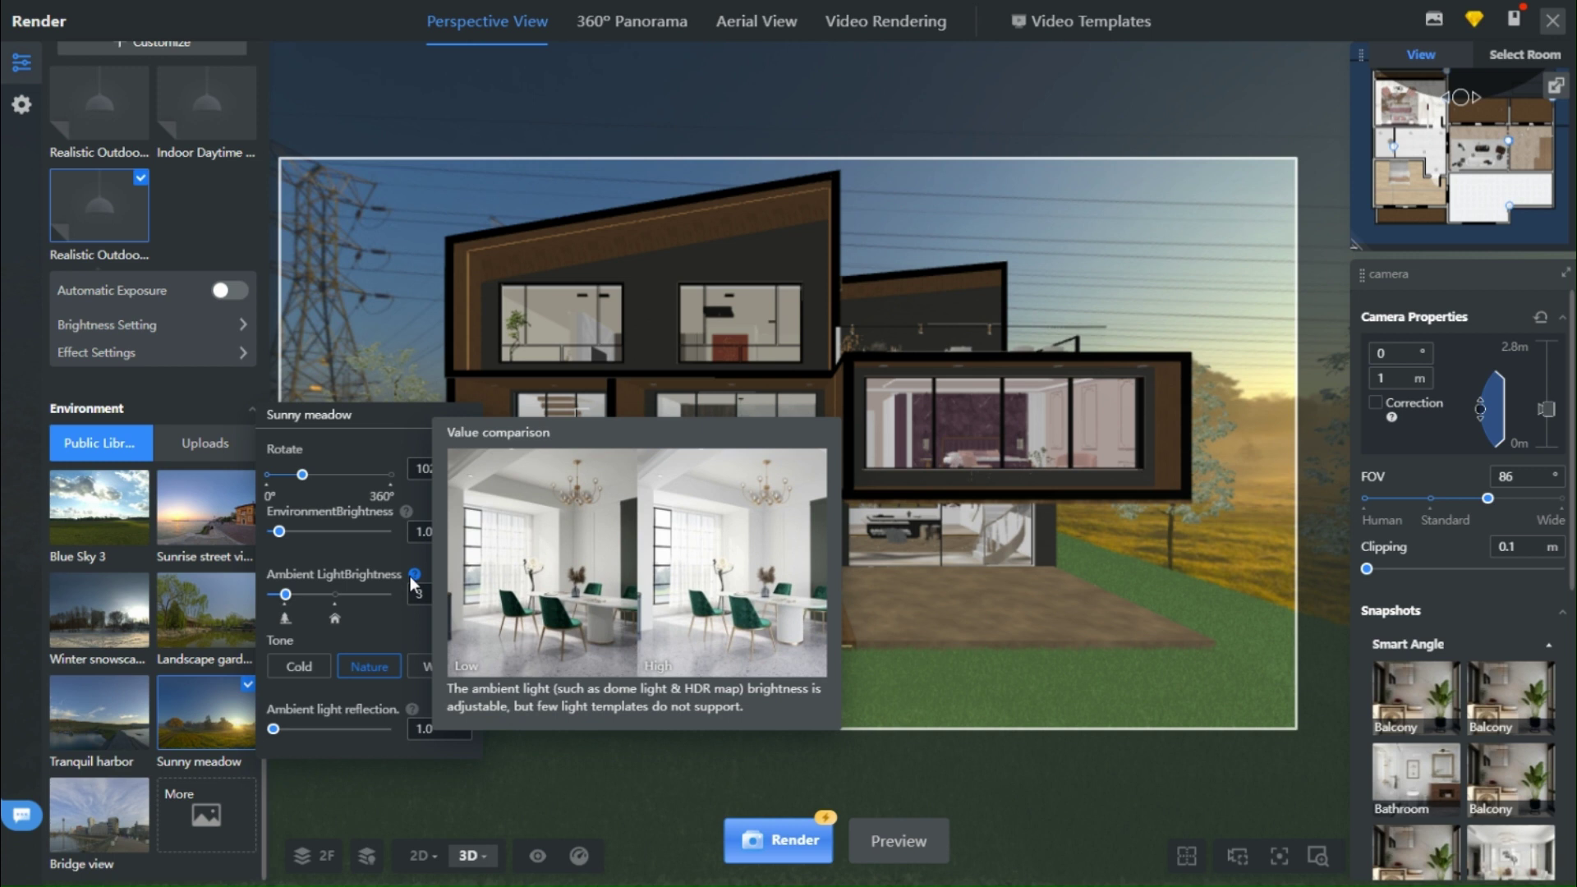
pyautogui.click(458, 602)
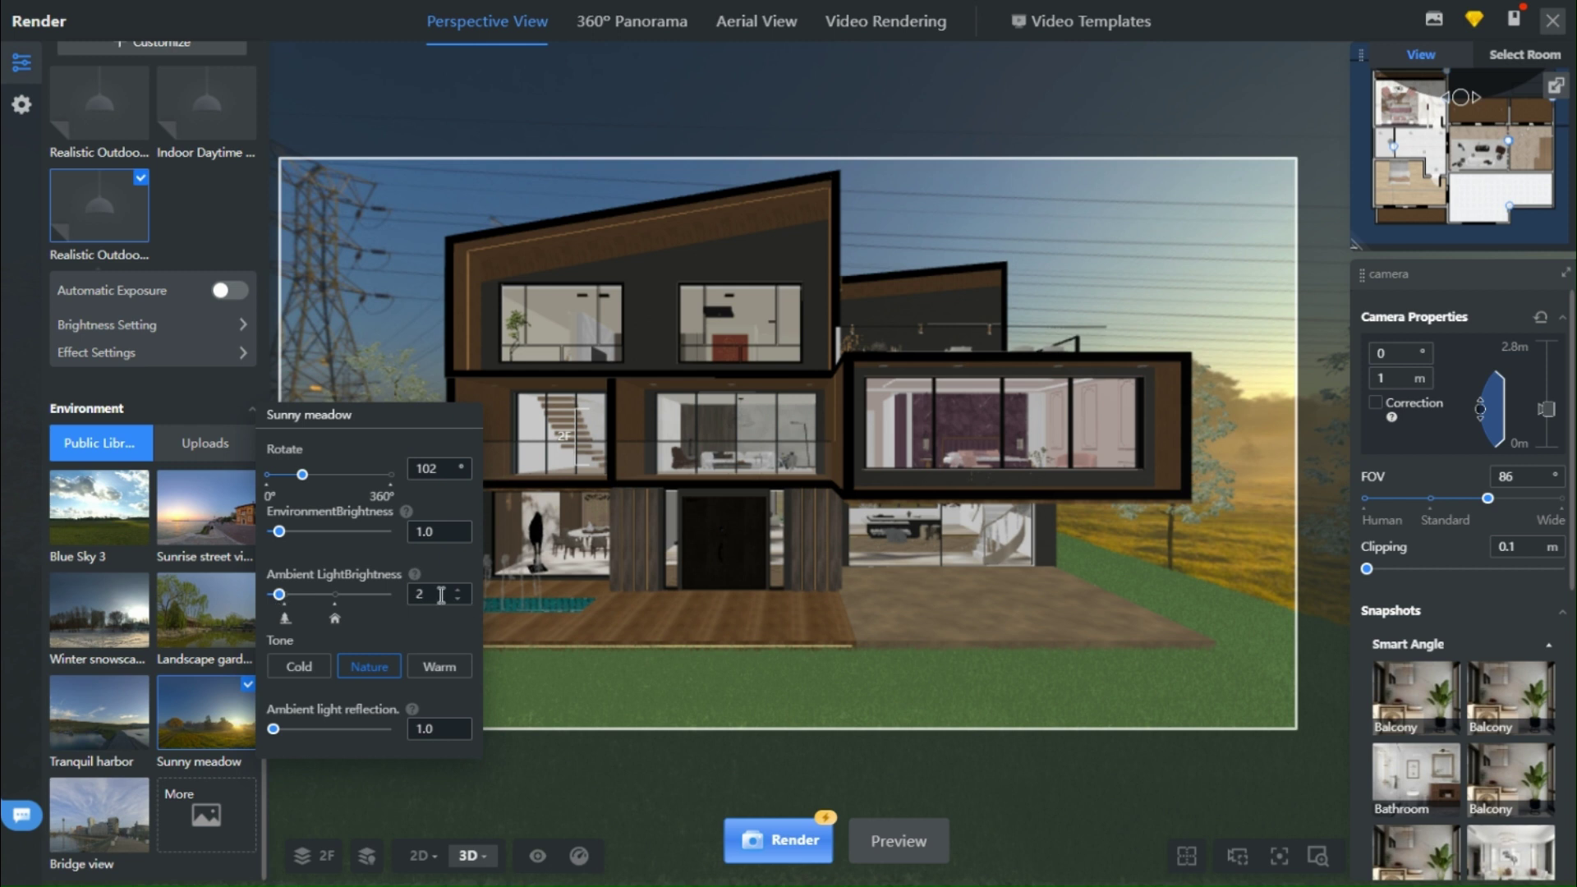
pyautogui.moveTo(405, 511)
pyautogui.click(458, 537)
pyautogui.click(458, 536)
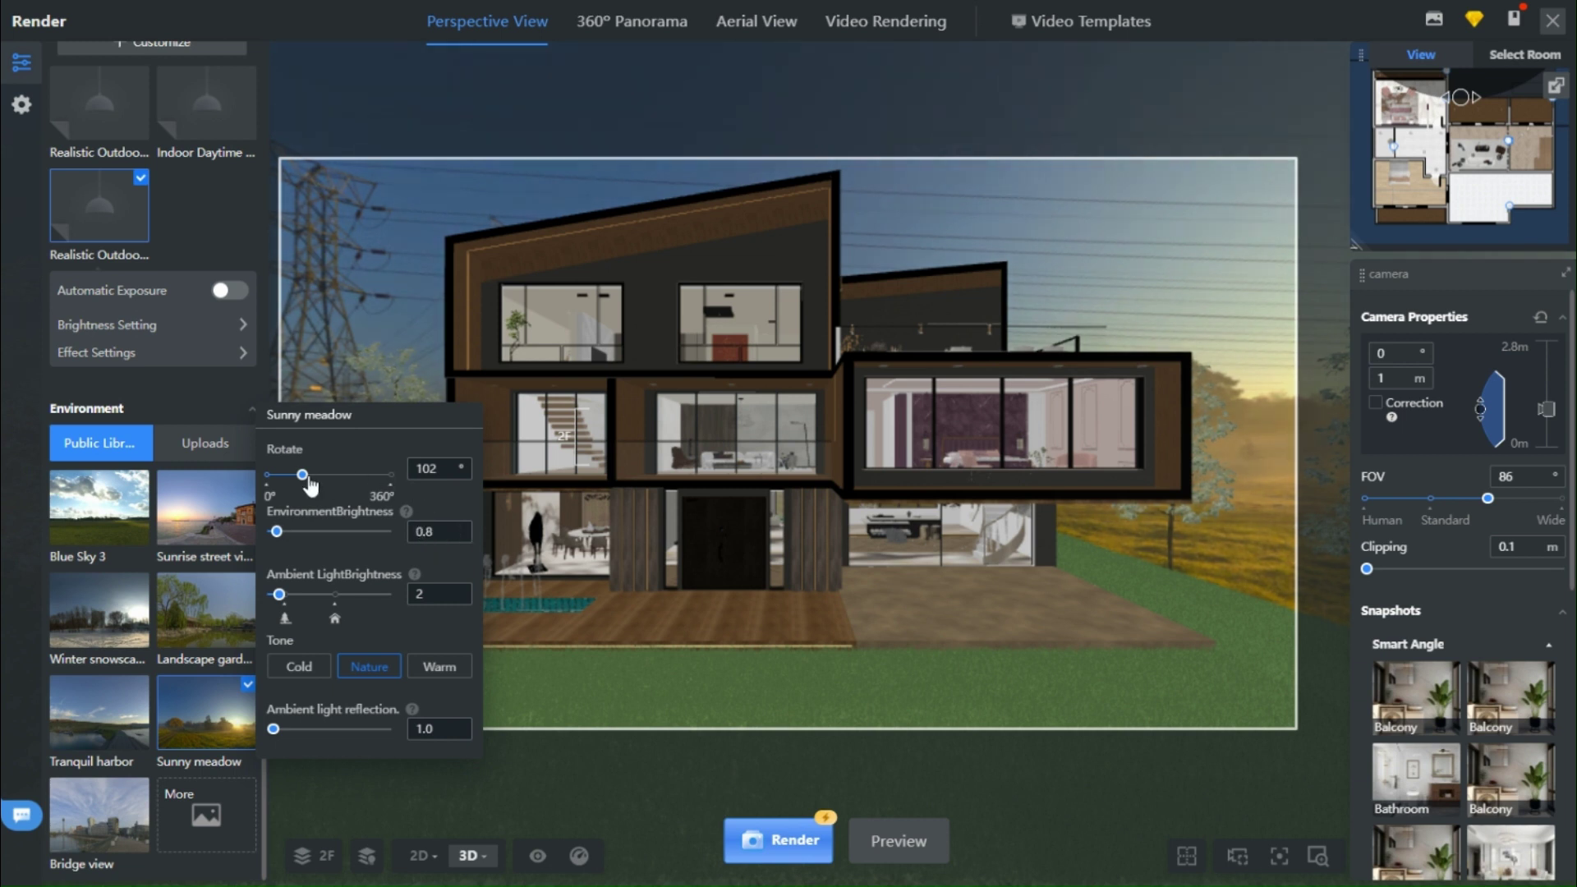
# Close the environment settings, render the current exterior view, and show the 3F/2F/1F floor list
pyautogui.click(803, 495)
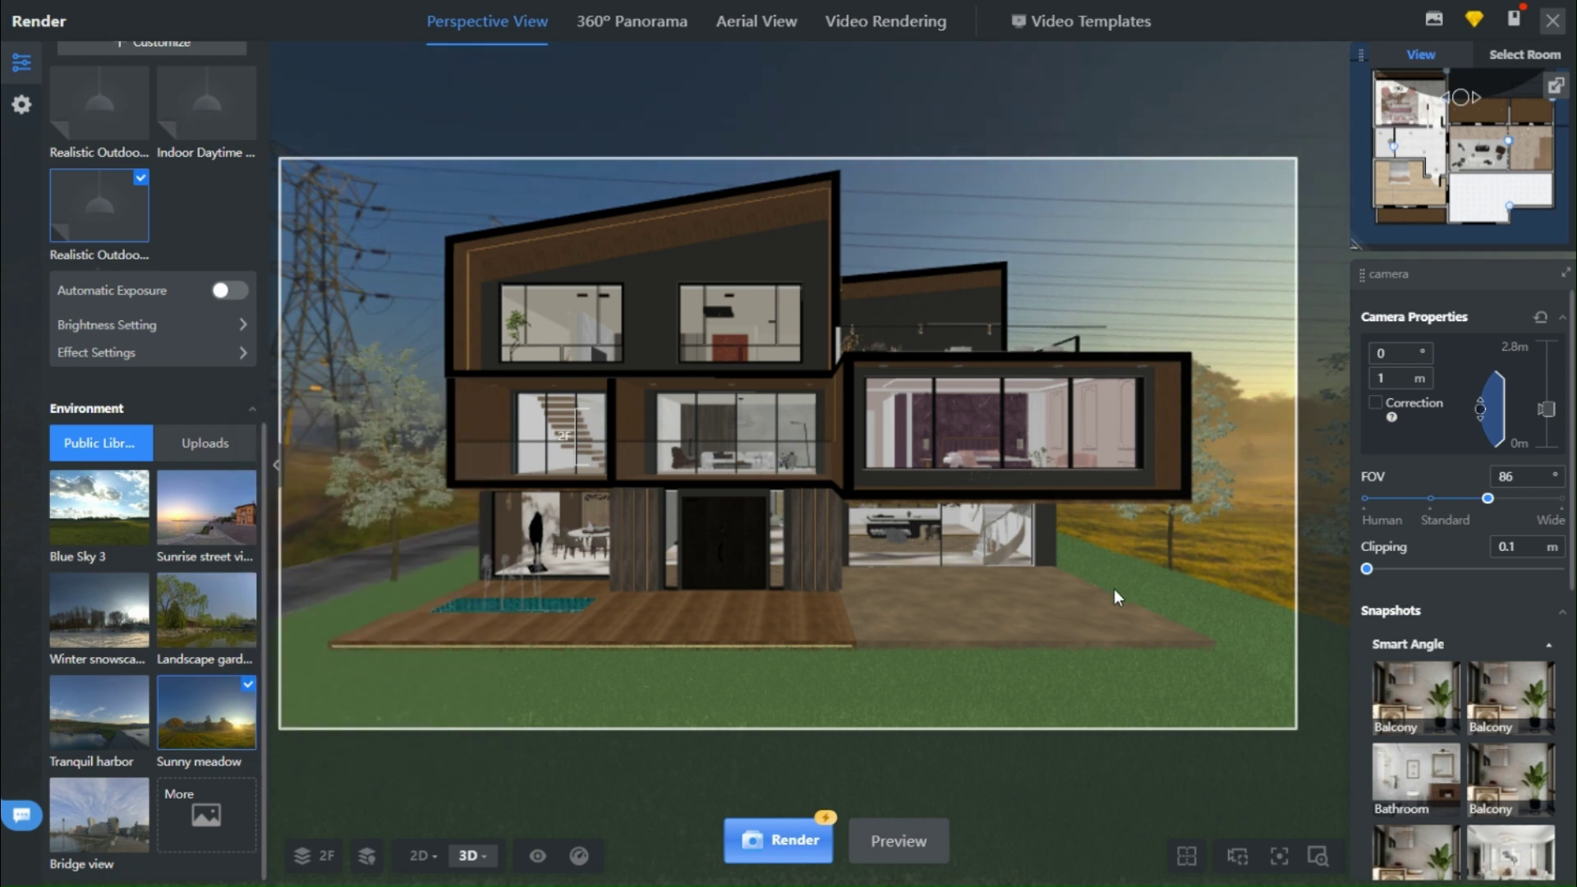
pyautogui.click(763, 854)
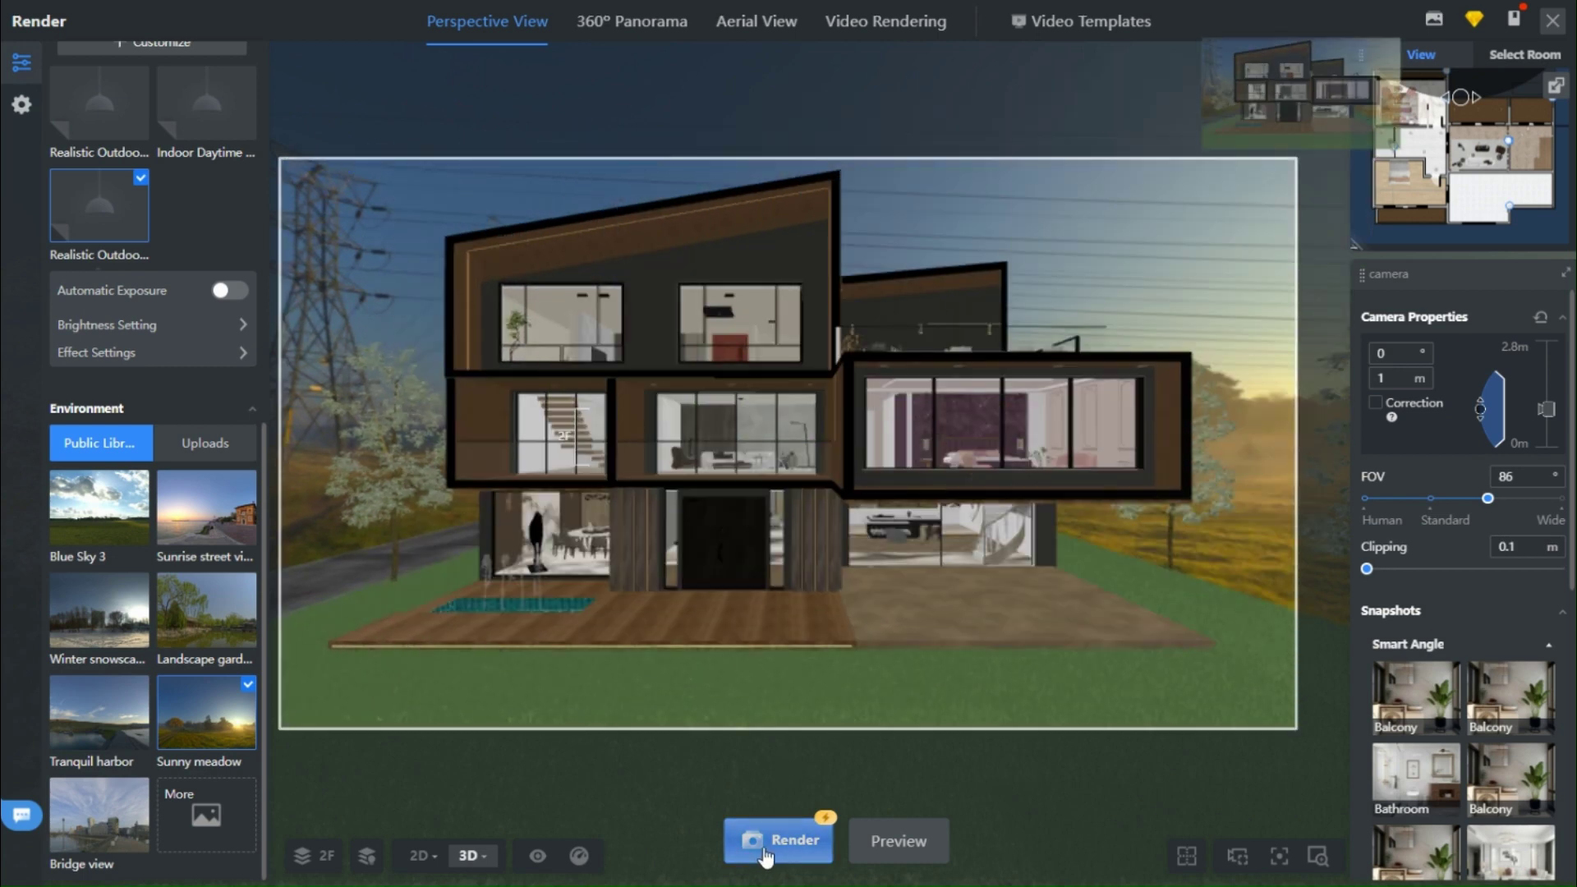
pyautogui.click(304, 855)
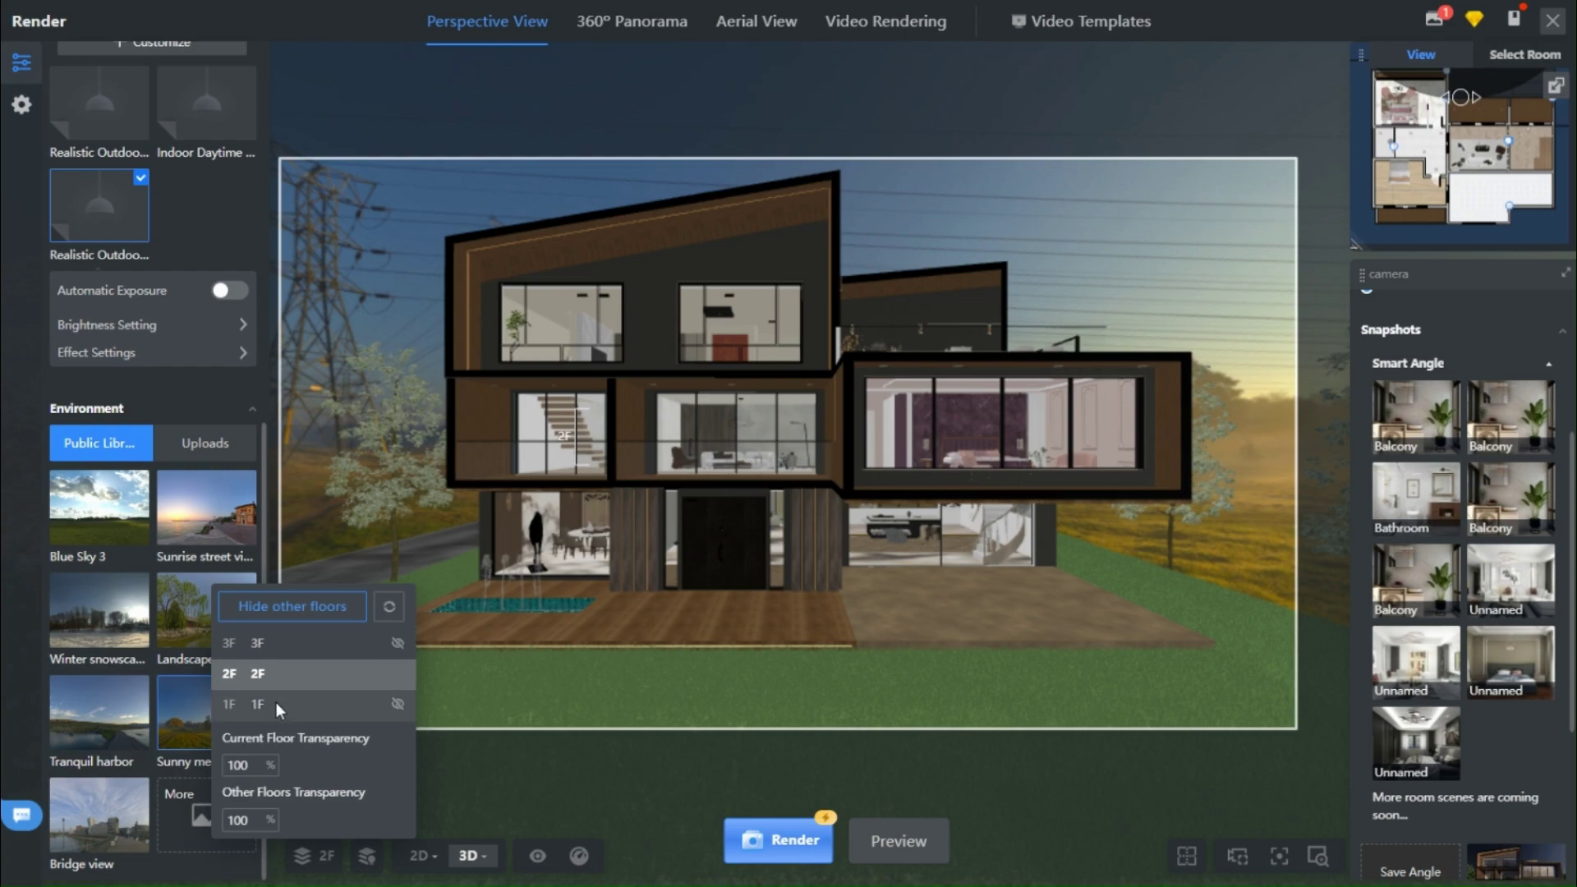
# Switch to 1F, lower the camera toward 1.45 m and tune the field of view toward 91
pyautogui.click(276, 703)
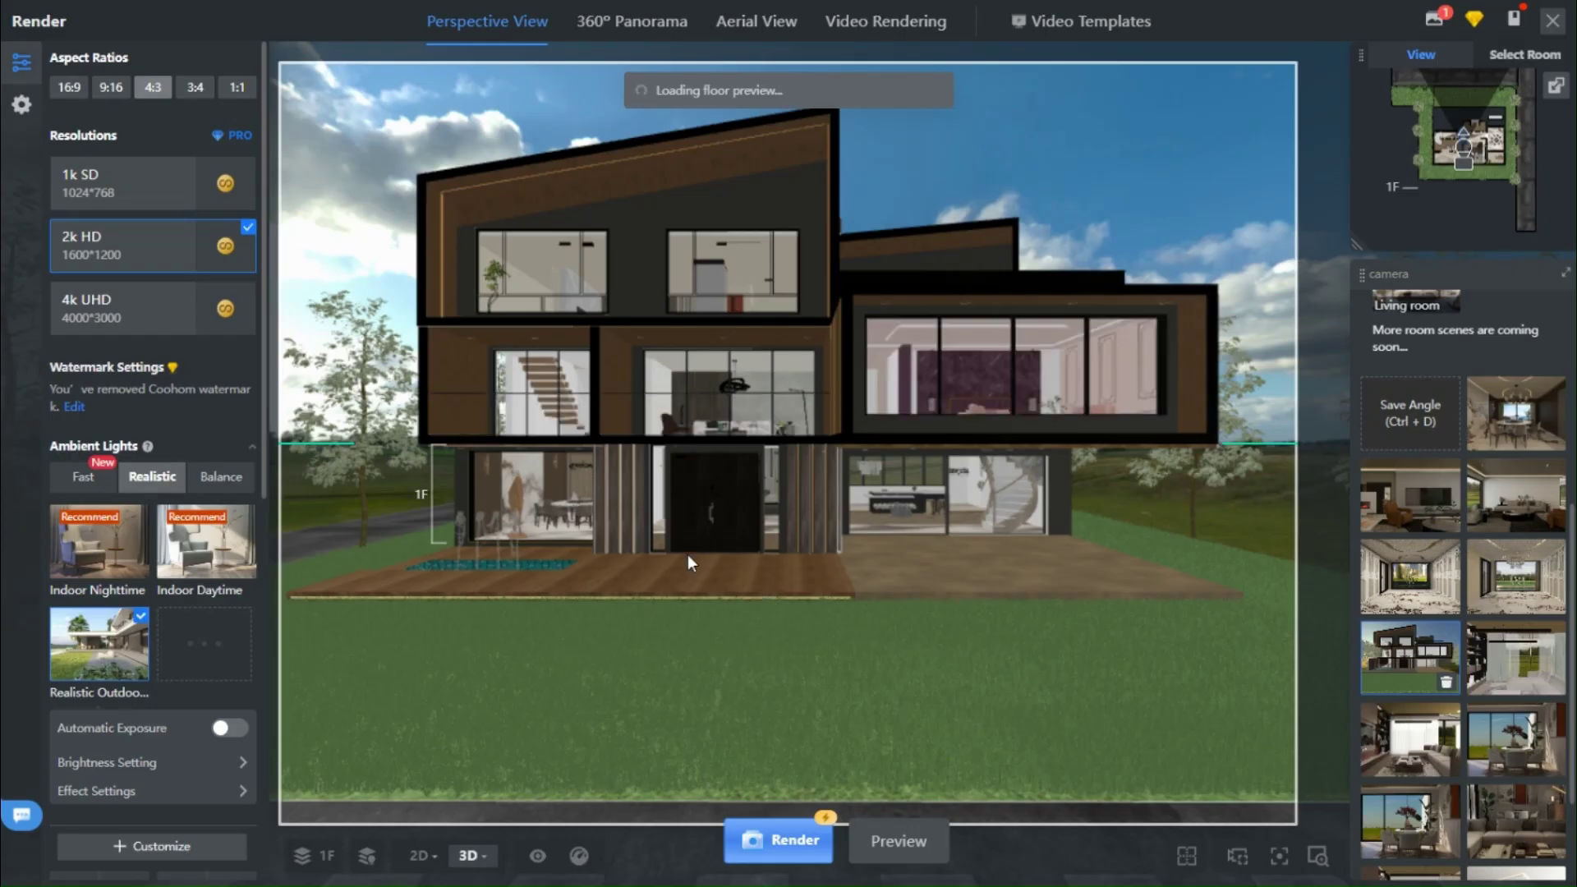
pyautogui.scroll(3, 595, 533)
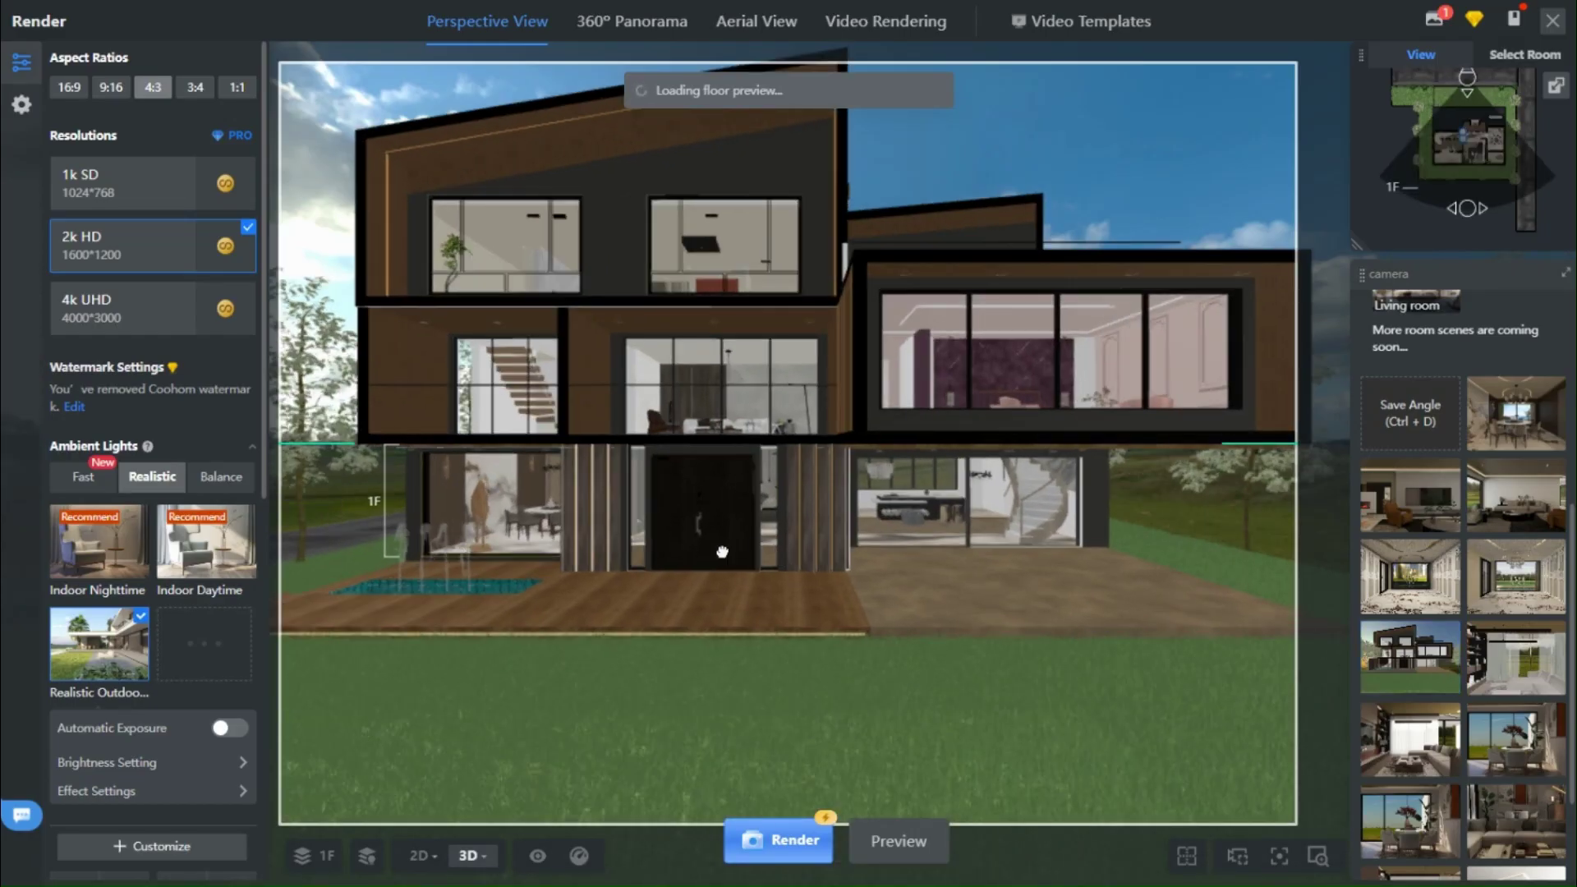
pyautogui.moveTo(675, 553); pyautogui.dragTo(505, 578)
pyautogui.scroll(5, 1503, 511)
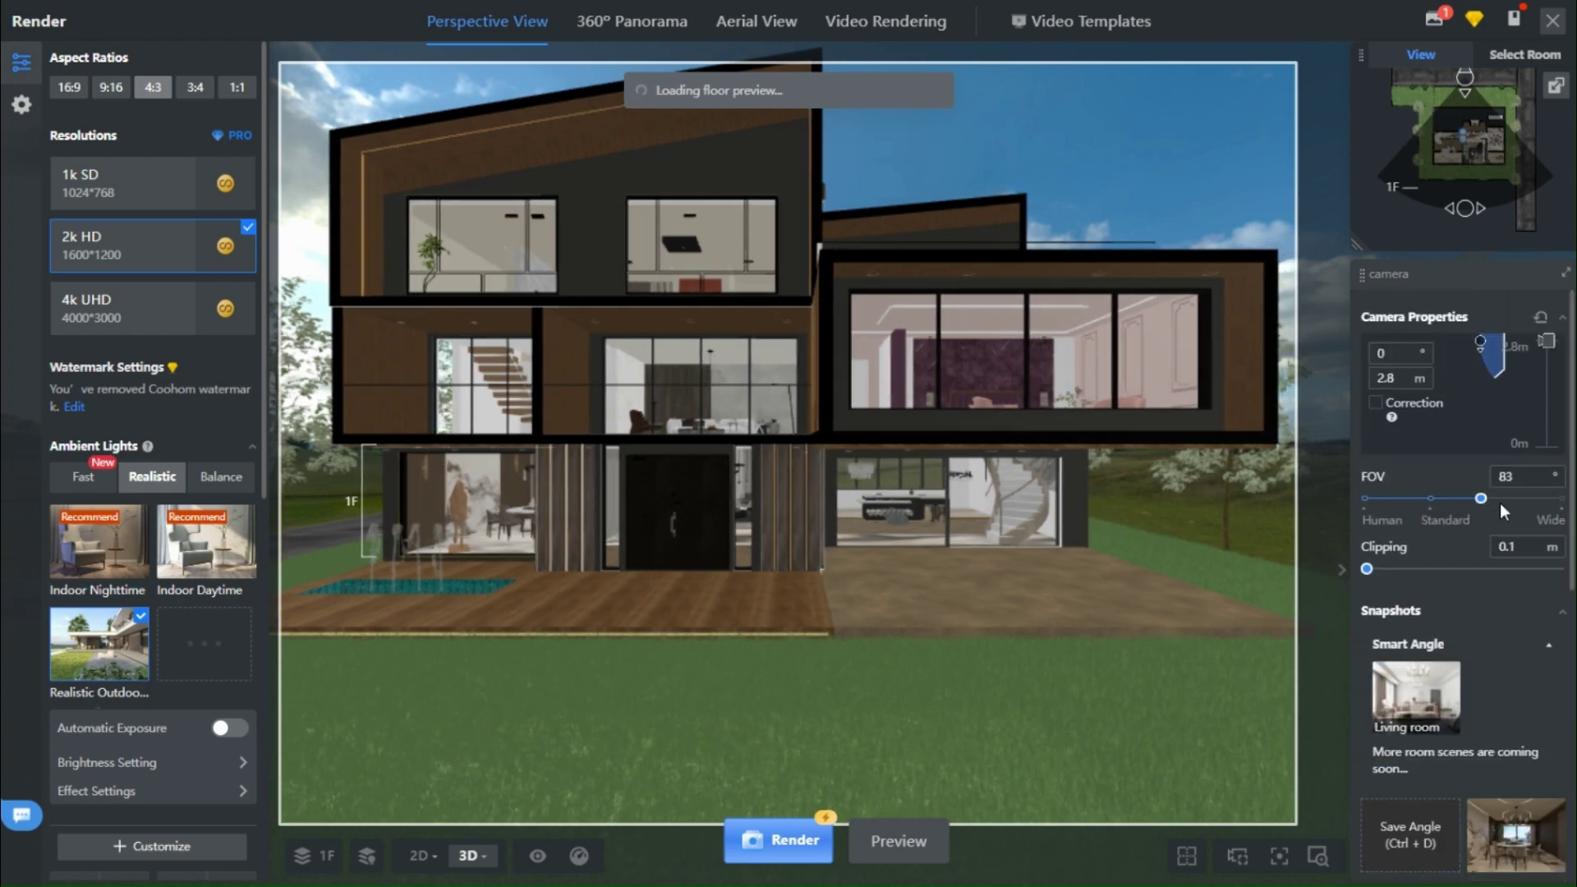
pyautogui.moveTo(1480, 499); pyautogui.dragTo(1527, 509)
pyautogui.scroll(5, 862, 536)
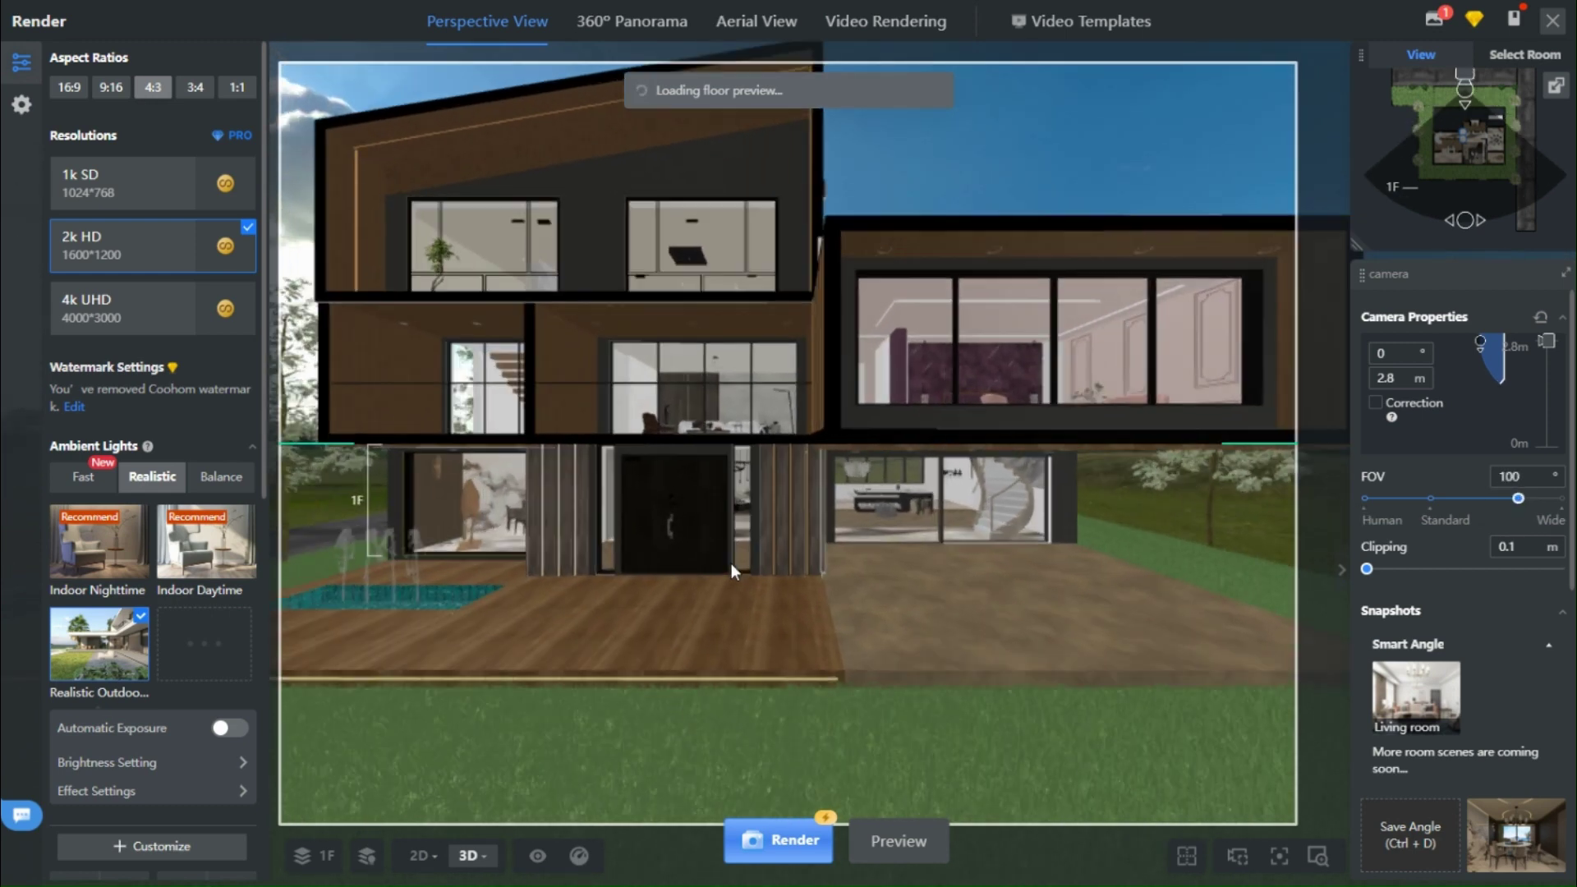
pyautogui.scroll(-2, 858, 548)
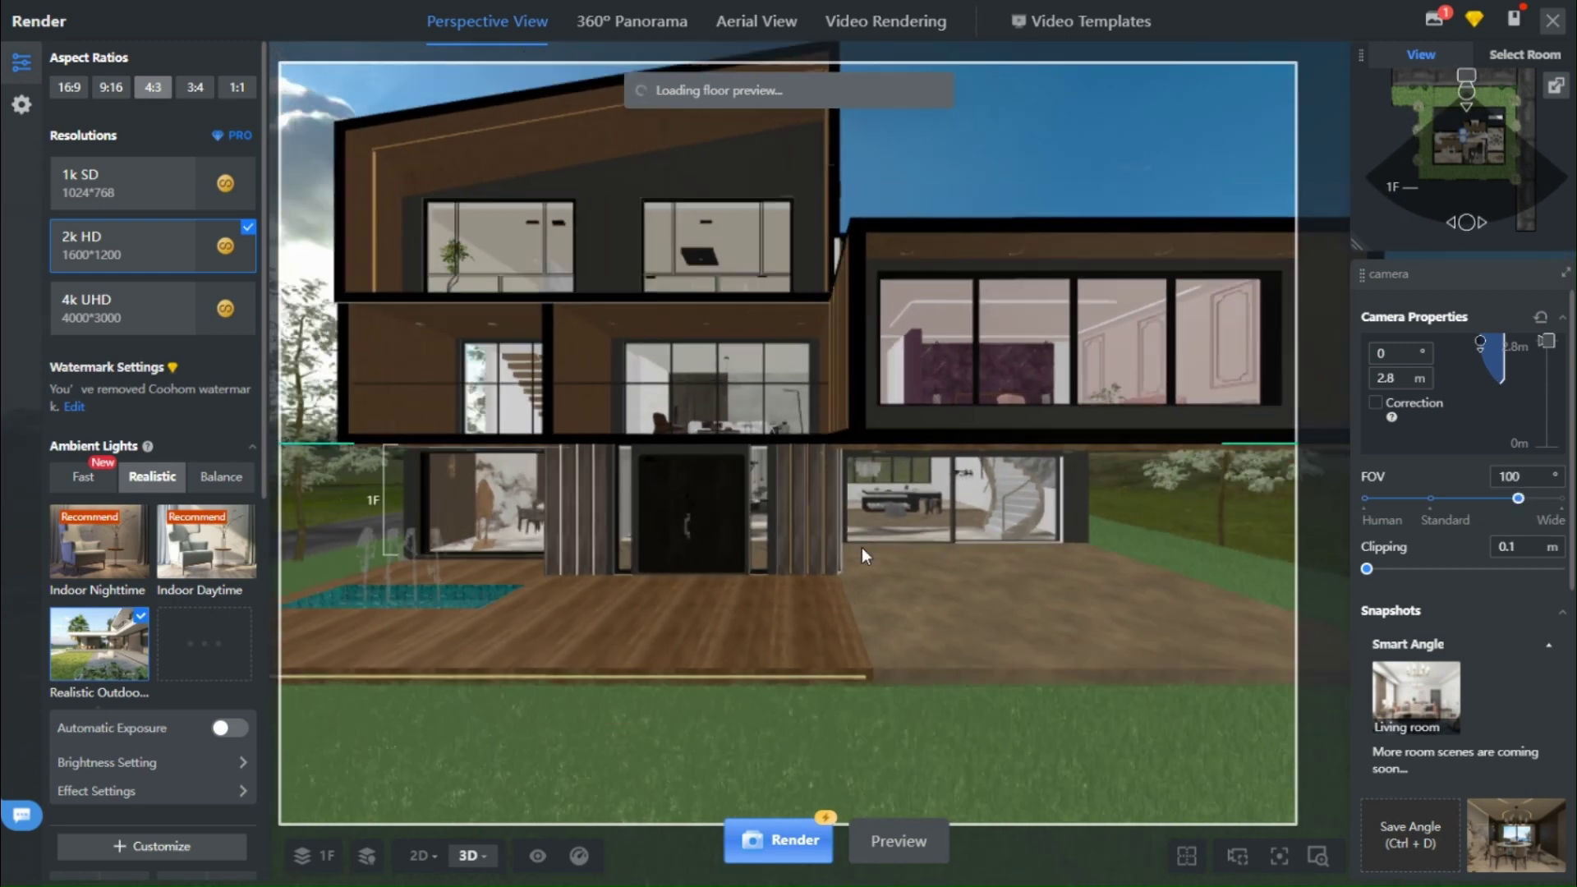
pyautogui.moveTo(988, 552); pyautogui.dragTo(749, 553)
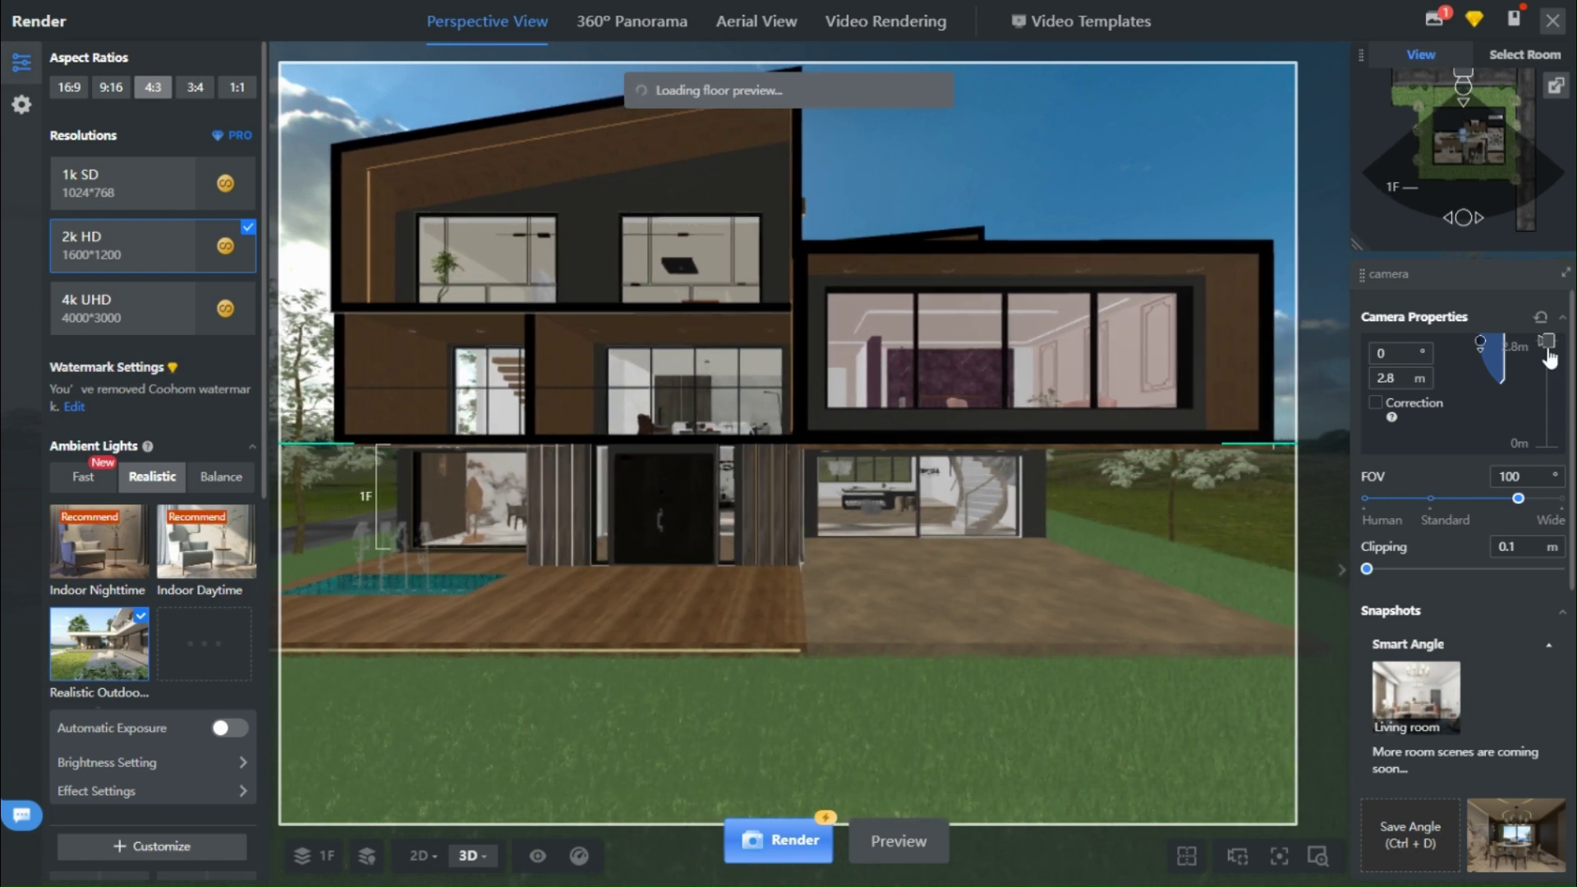
pyautogui.moveTo(1545, 358); pyautogui.dragTo(1552, 407)
pyautogui.scroll(-3, 802, 615)
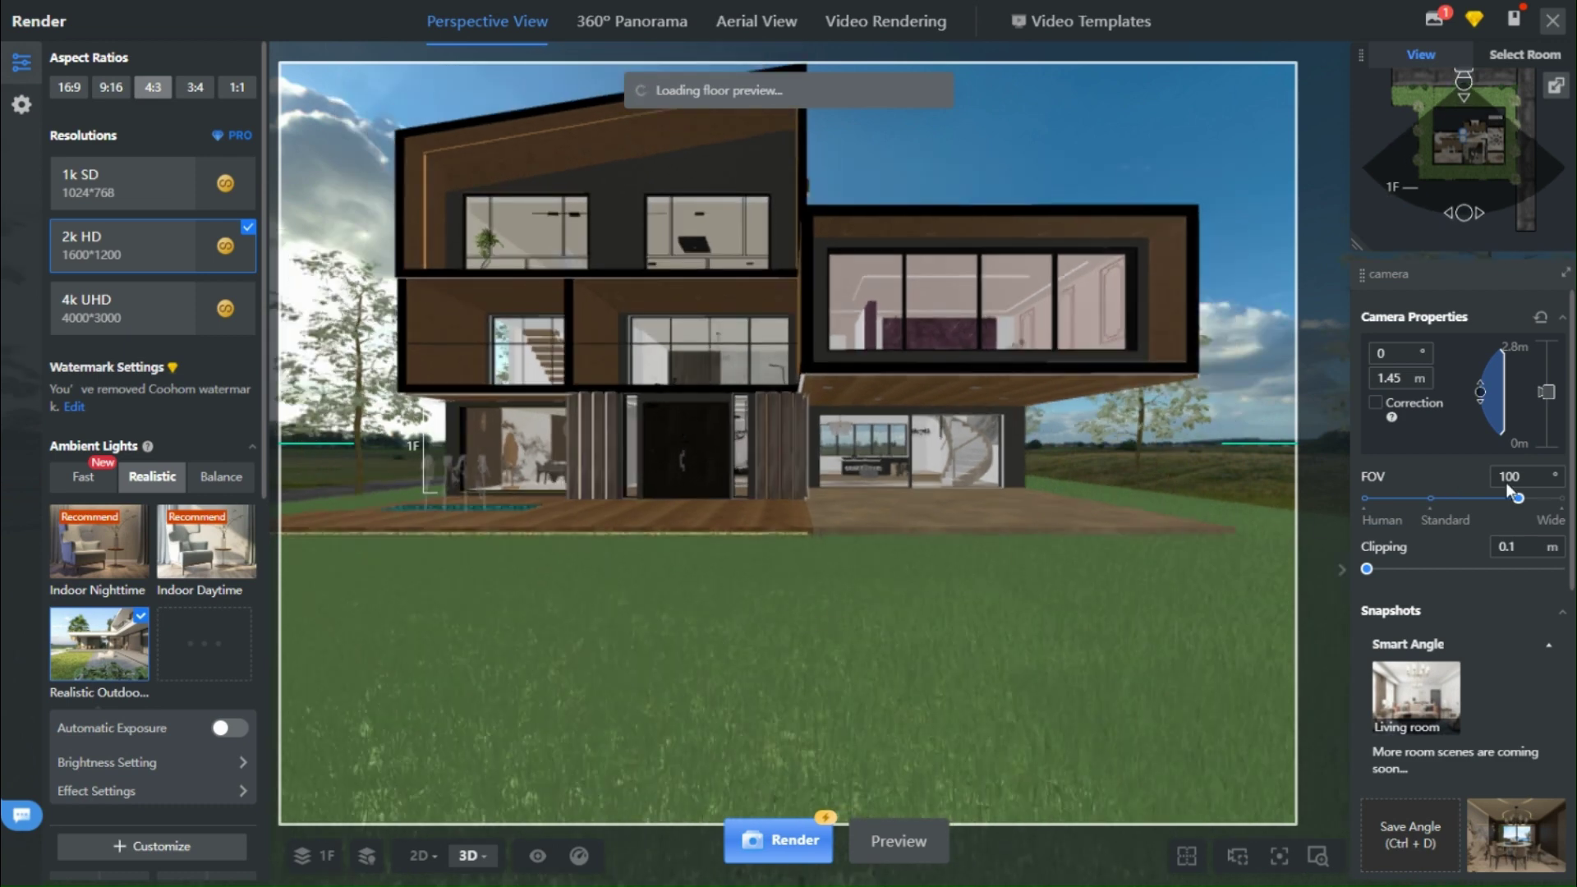
pyautogui.moveTo(1524, 507)
pyautogui.mouseDown()
pyautogui.moveTo(1489, 508)
pyautogui.moveTo(1507, 509)
pyautogui.mouseUp()
# Tilt the camera to -7° and turn it to face the house squarely
pyautogui.scroll(-3, 883, 509)
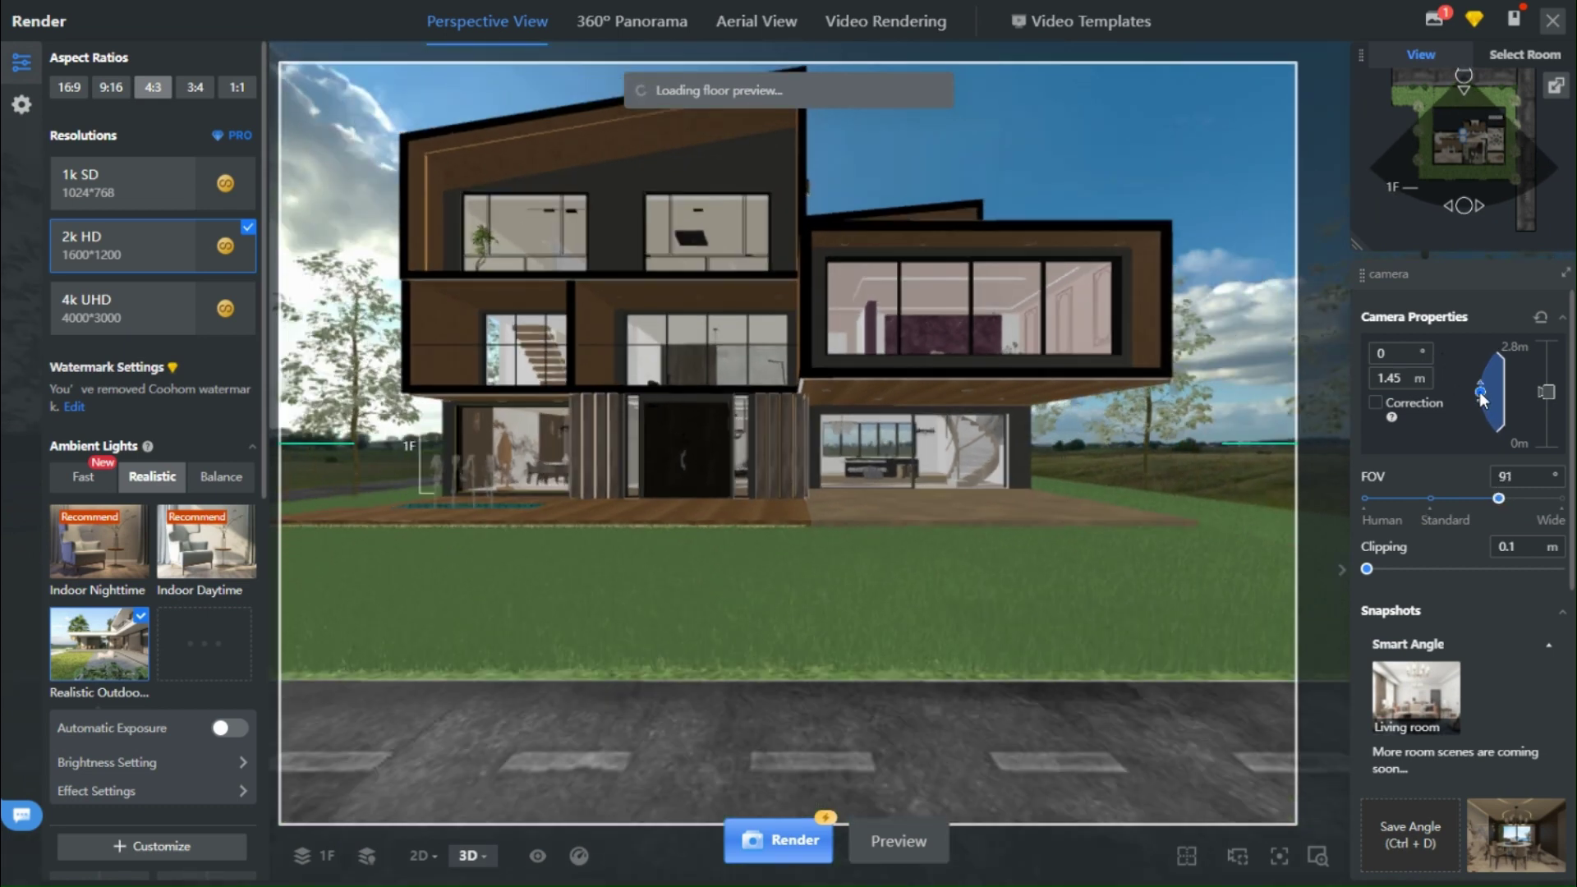
pyautogui.moveTo(1483, 392); pyautogui.dragTo(1484, 389)
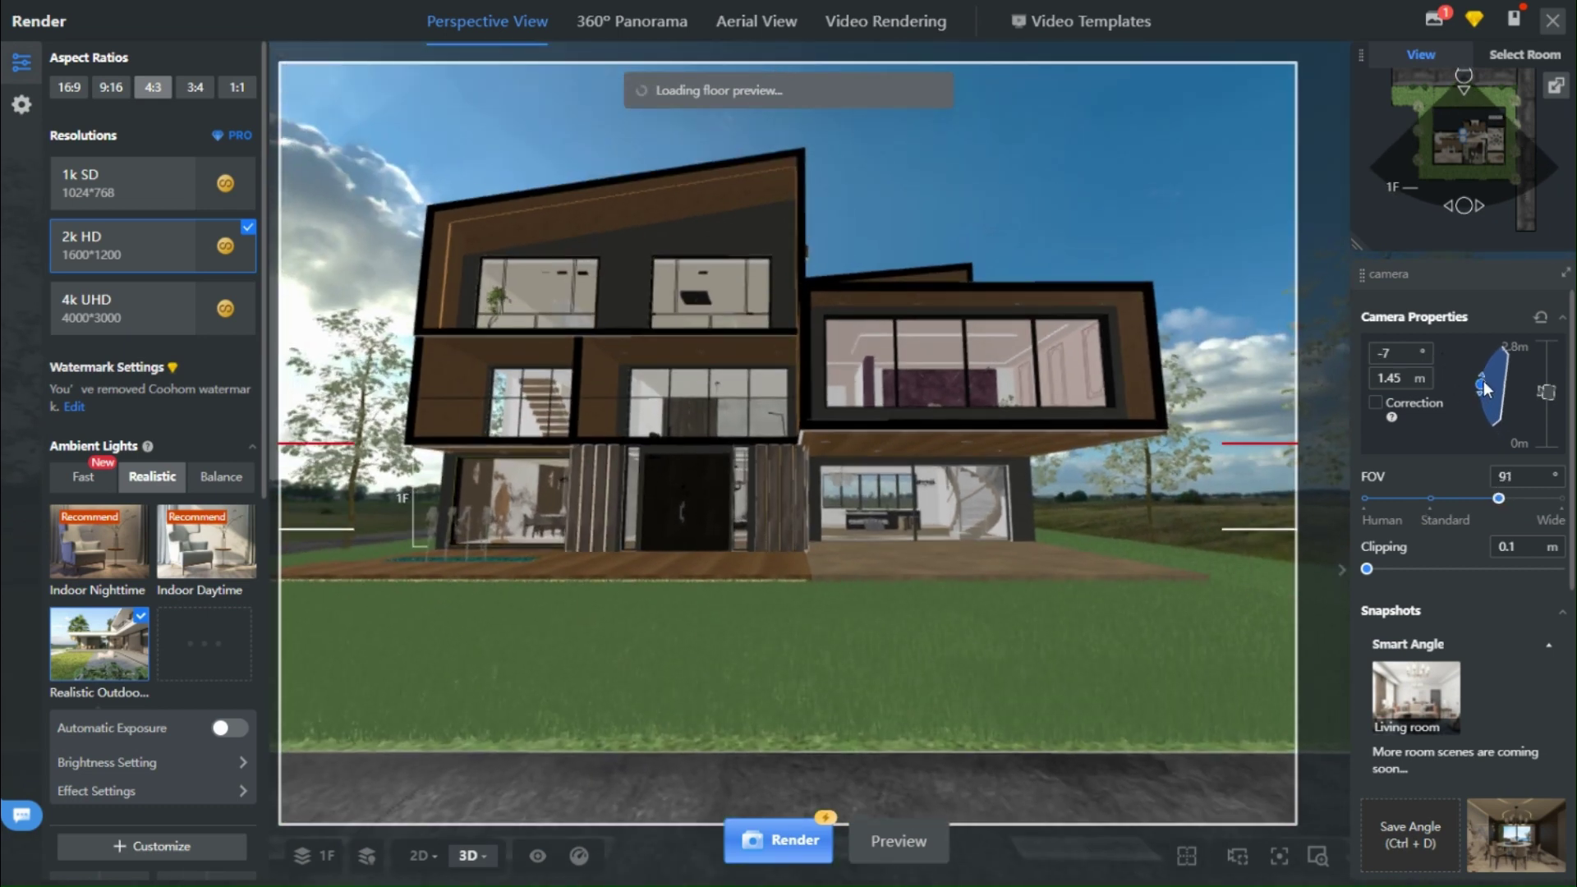
pyautogui.scroll(2, 653, 590)
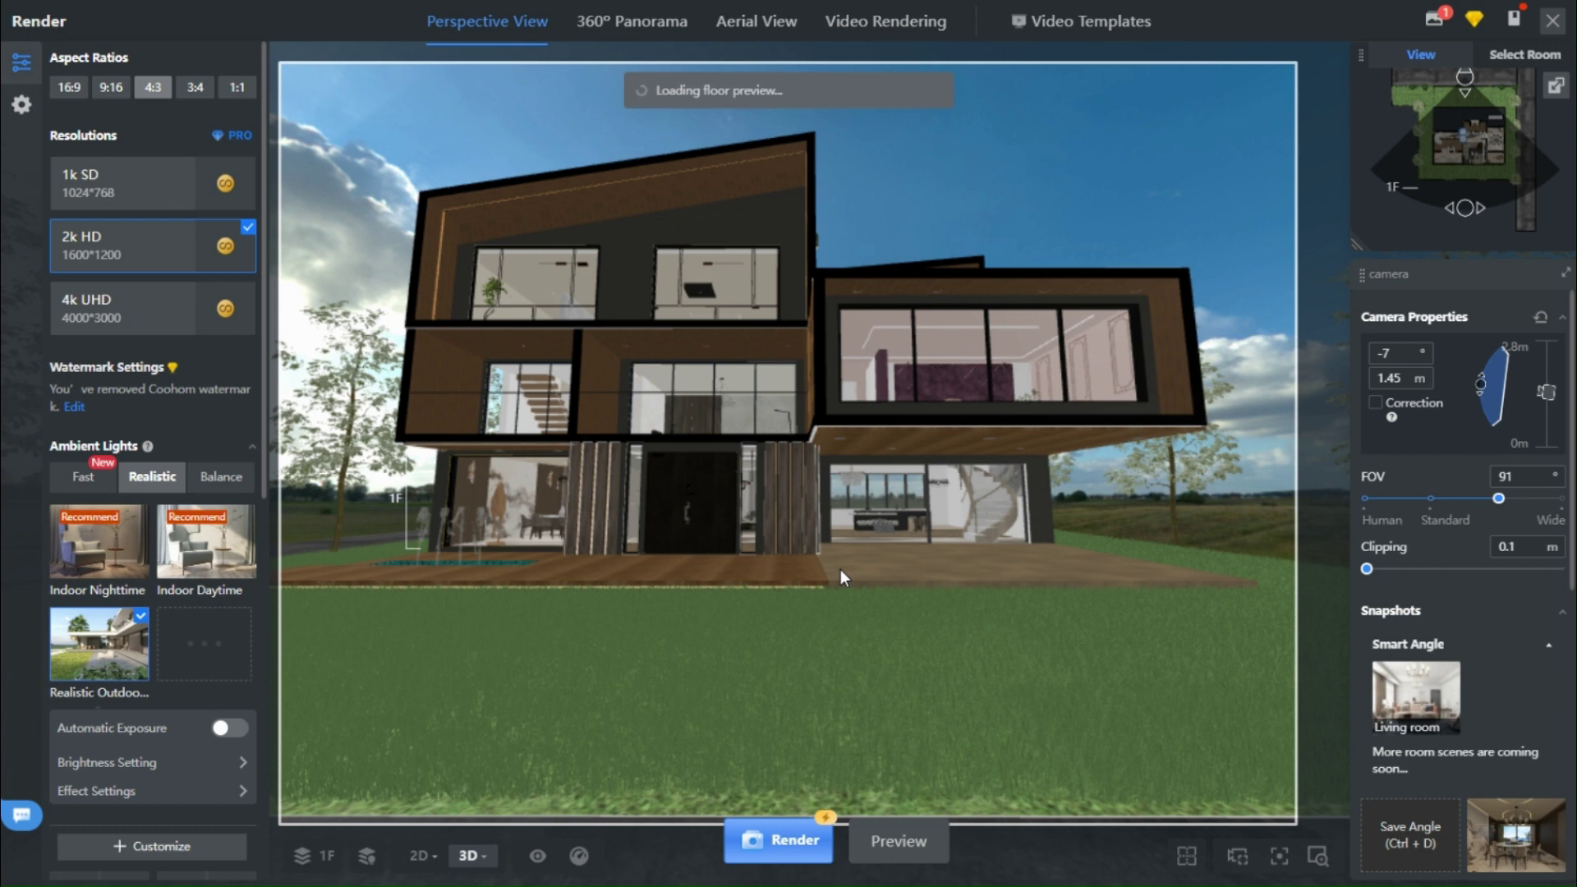
pyautogui.scroll(1, 841, 569)
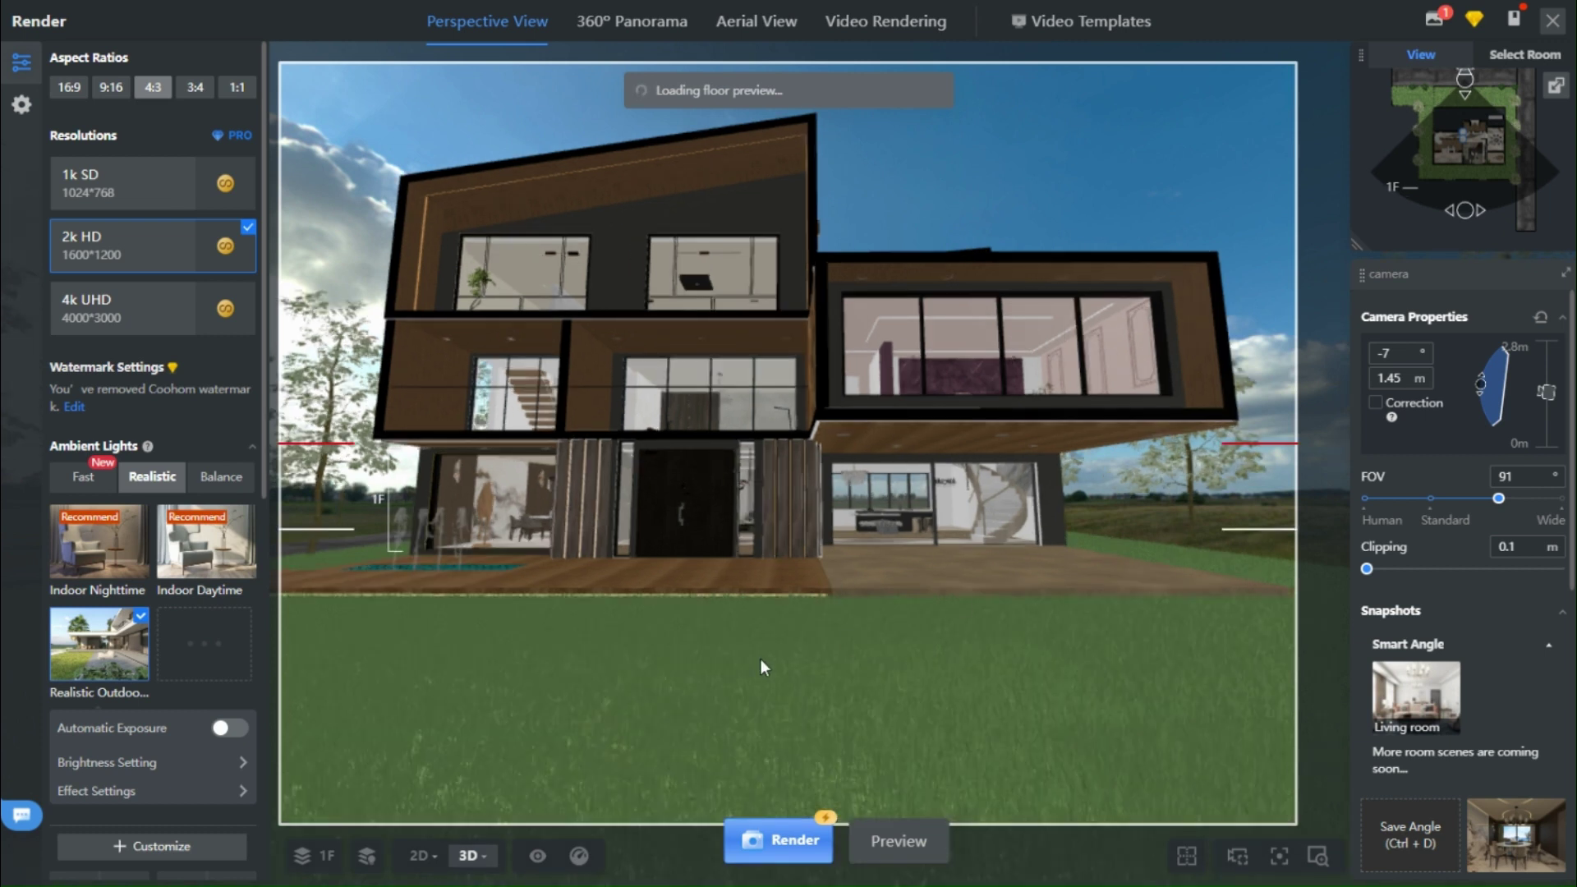
pyautogui.moveTo(760, 658); pyautogui.dragTo(717, 659)
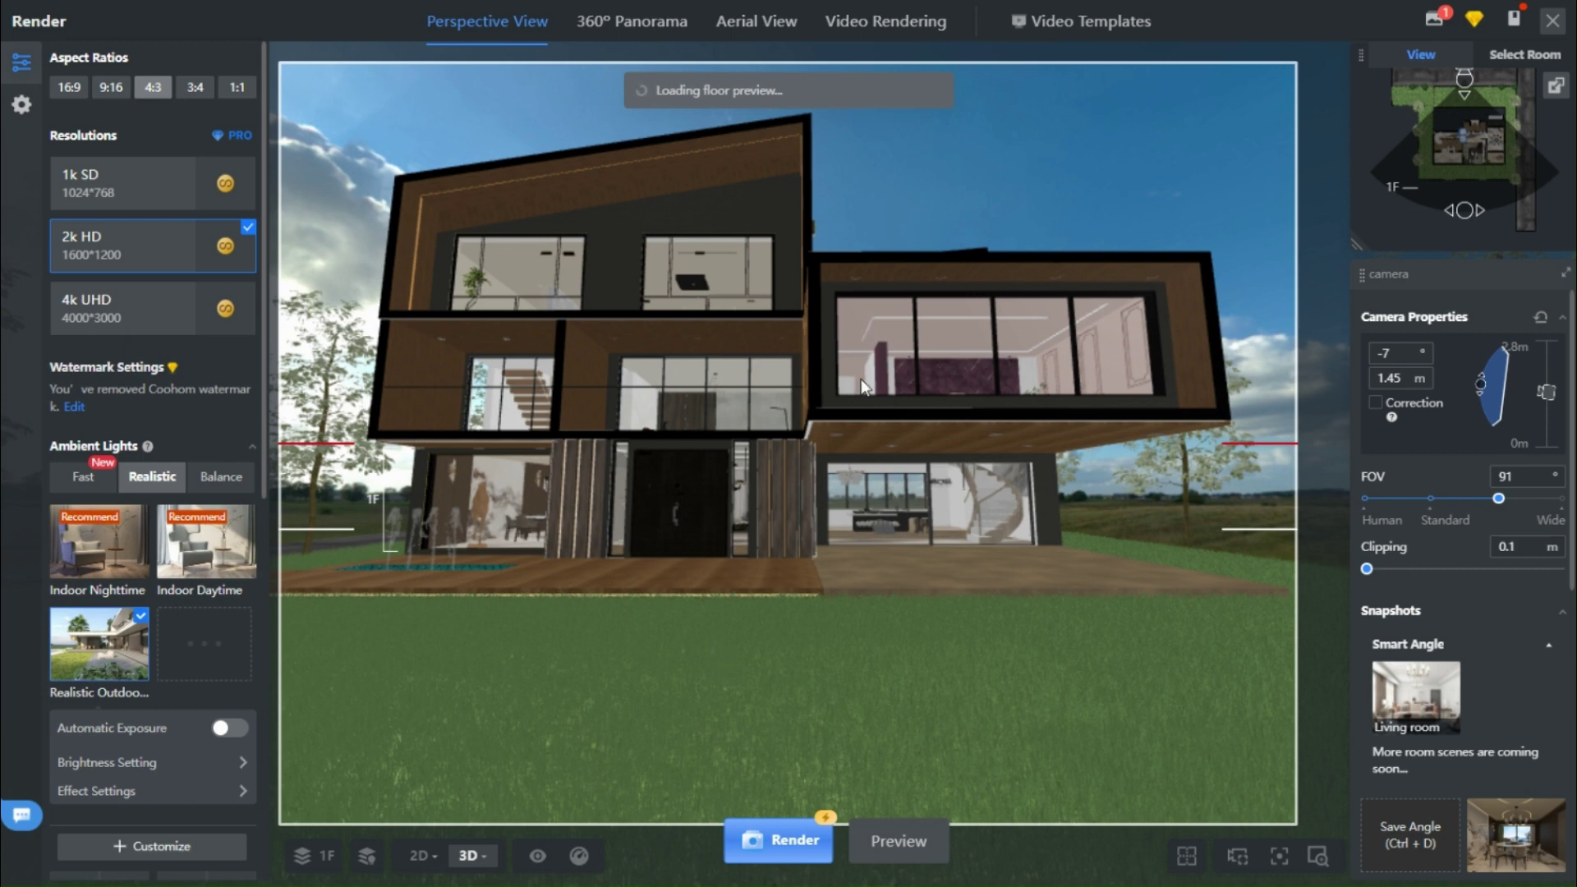
pyautogui.moveTo(846, 382); pyautogui.dragTo(843, 398)
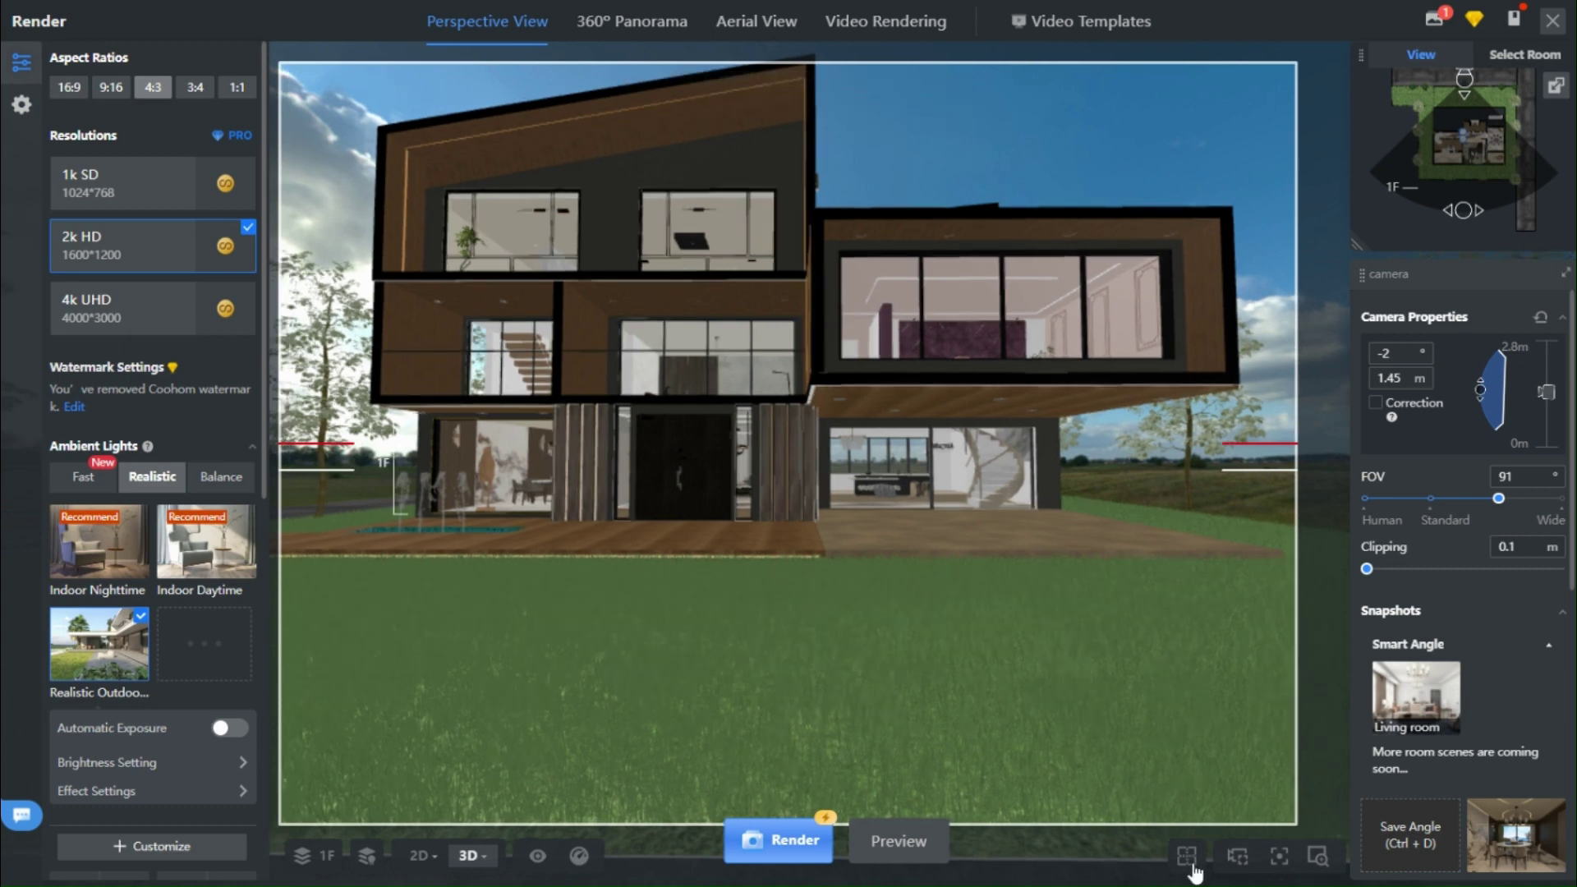
# Turn on the rule-of-thirds grid, settle the framing, and render the reframed view
pyautogui.click(1188, 856)
pyautogui.click(1052, 756)
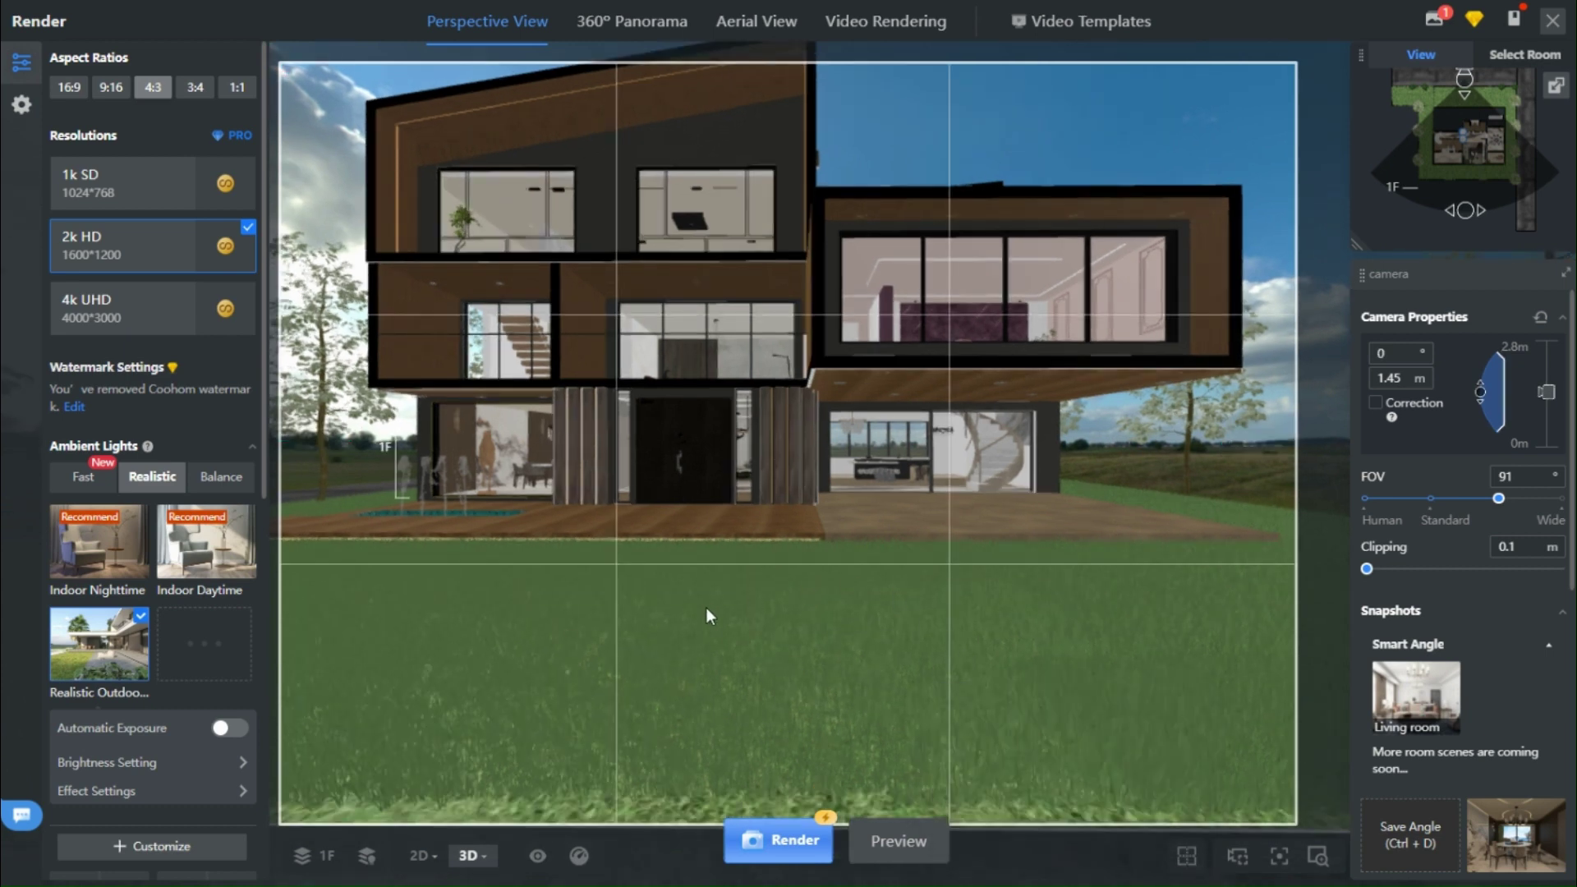
pyautogui.moveTo(728, 640); pyautogui.dragTo(726, 630)
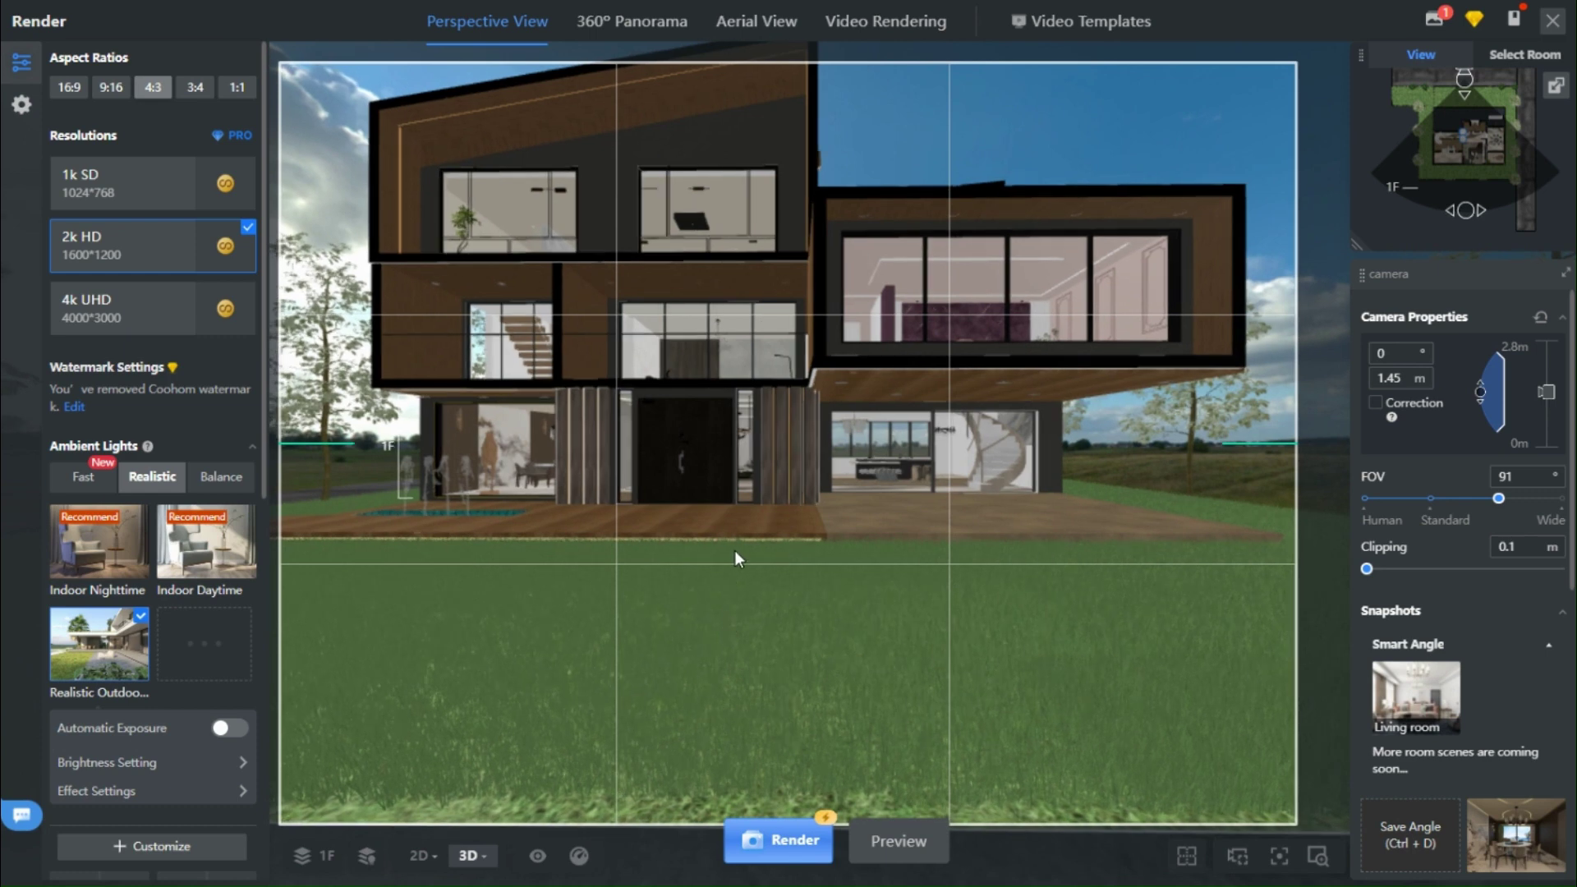
pyautogui.scroll(-3, 742, 590)
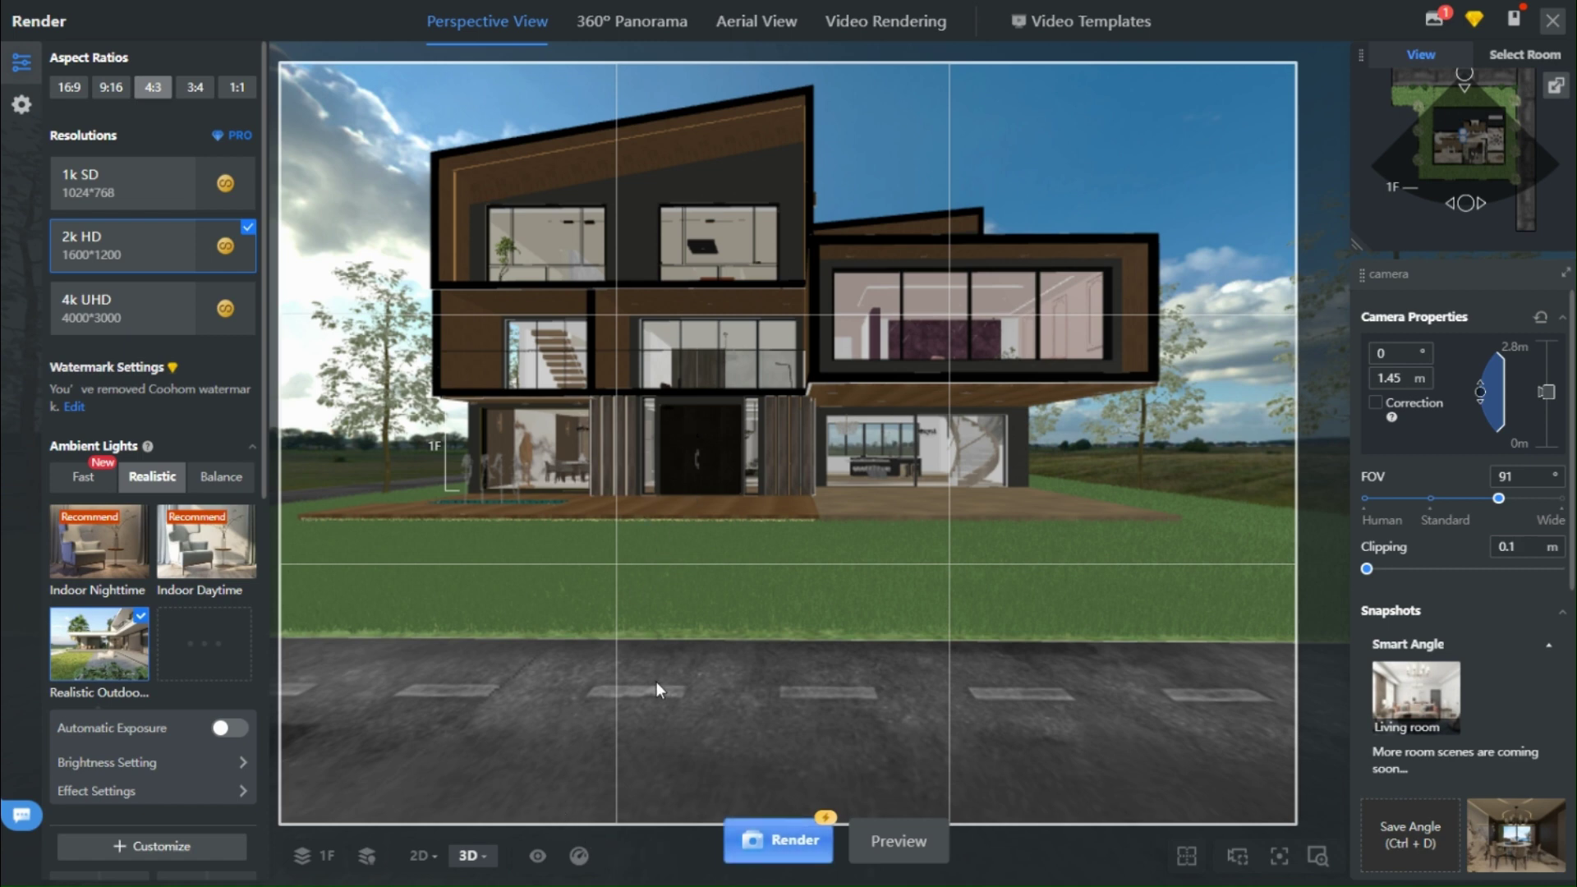
pyautogui.click(784, 846)
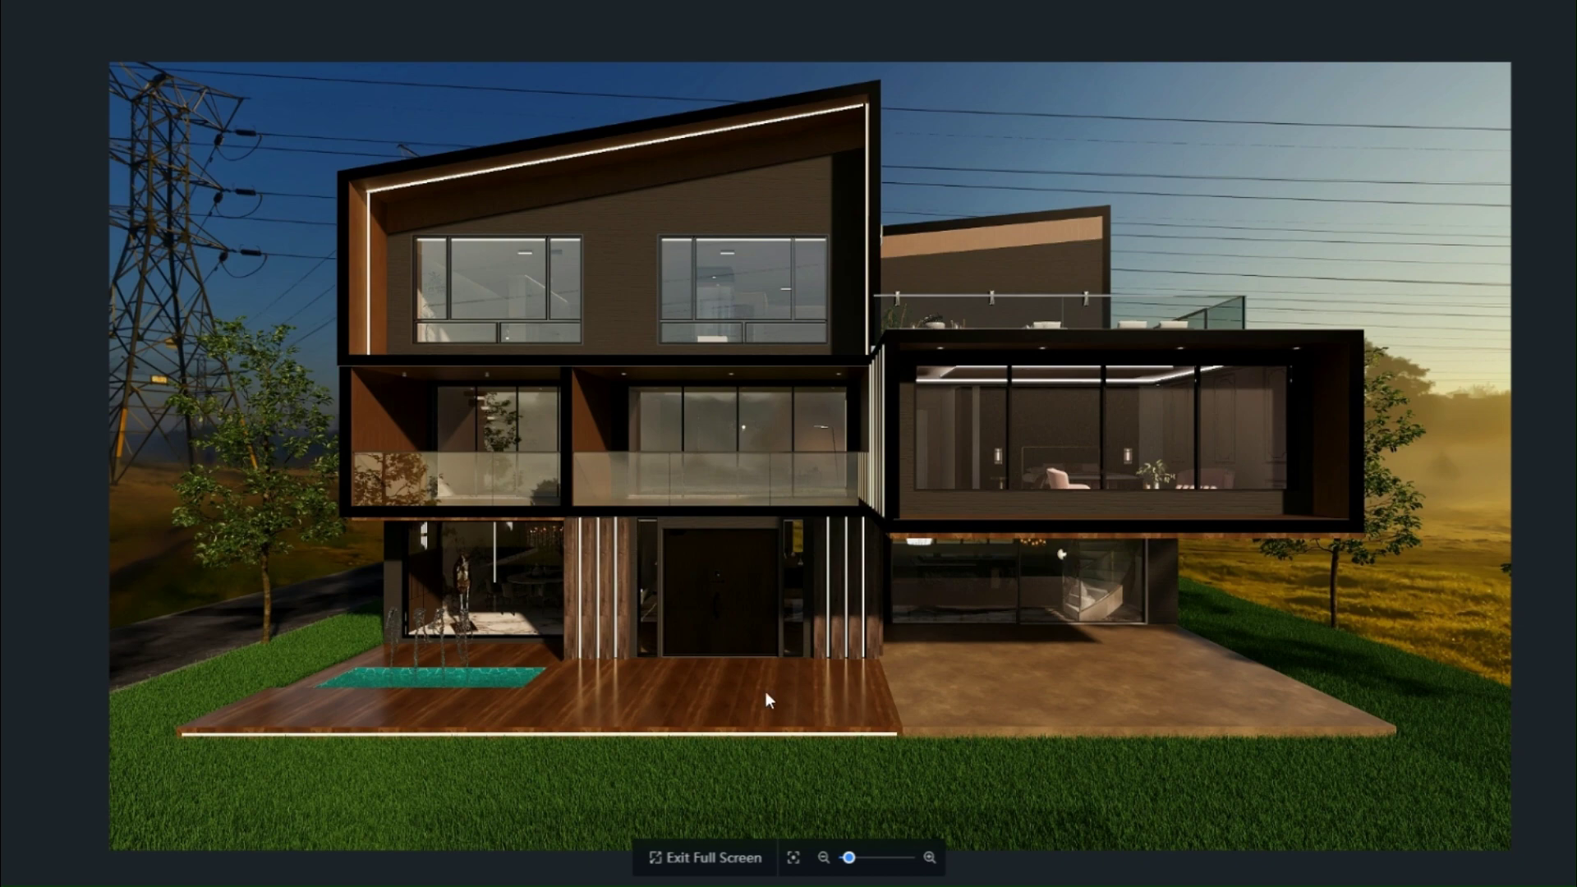
# Zoom into the finished render, dismiss its context menu, and exit full screen to the gallery
pyautogui.scroll(2, 806, 665)
pyautogui.scroll(-1, 616, 641)
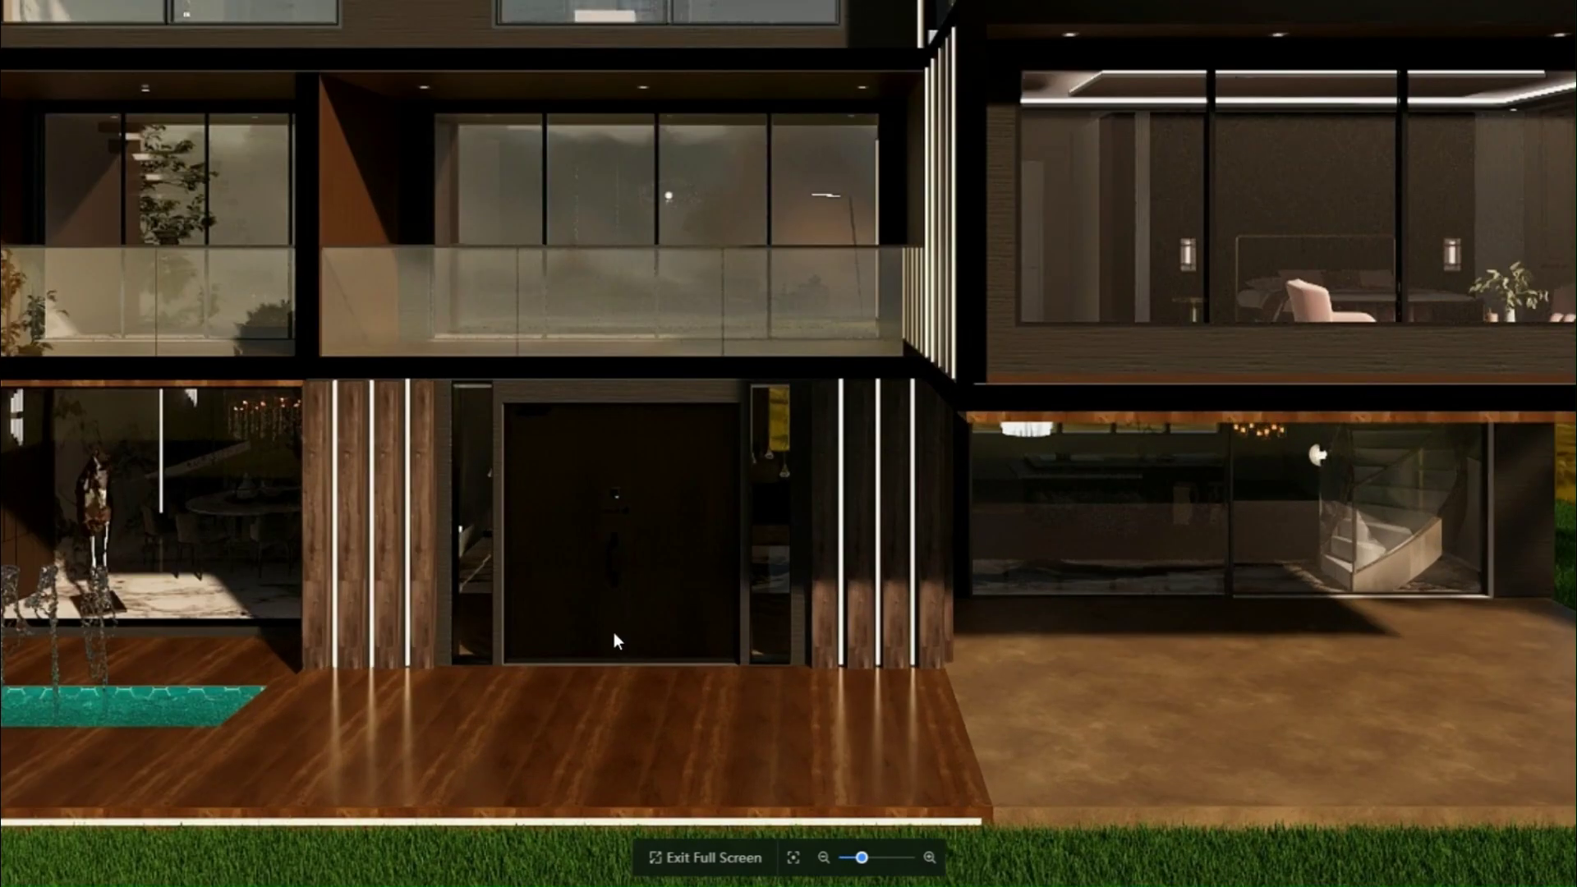
pyautogui.scroll(2, 914, 594)
pyautogui.rightClick(924, 594)
pyautogui.scroll(-3, 322, 607)
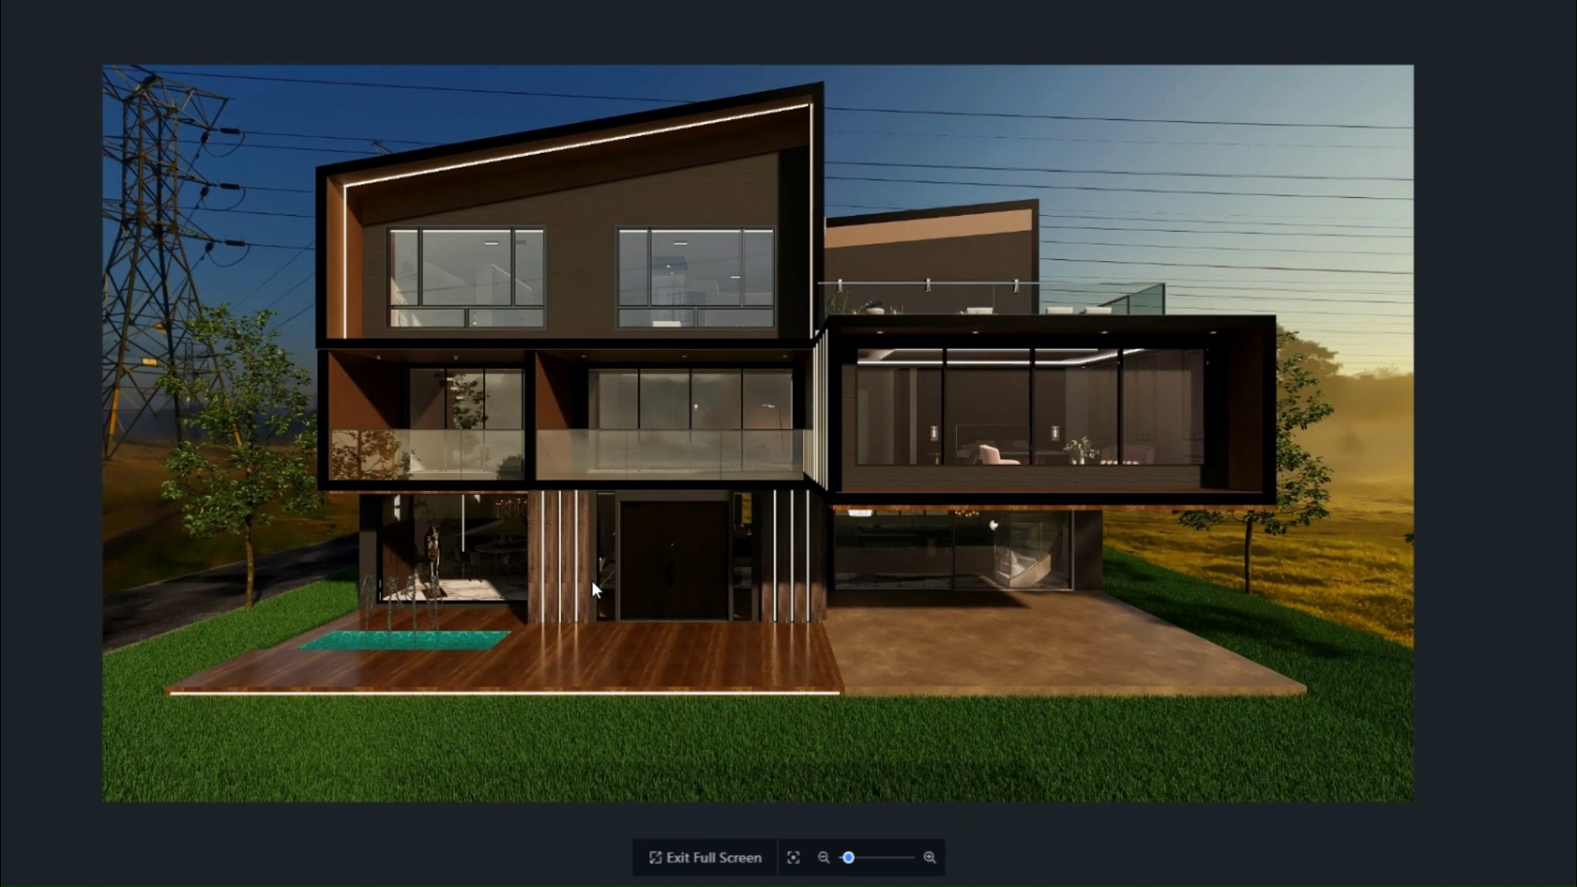
pyautogui.rightClick(606, 582)
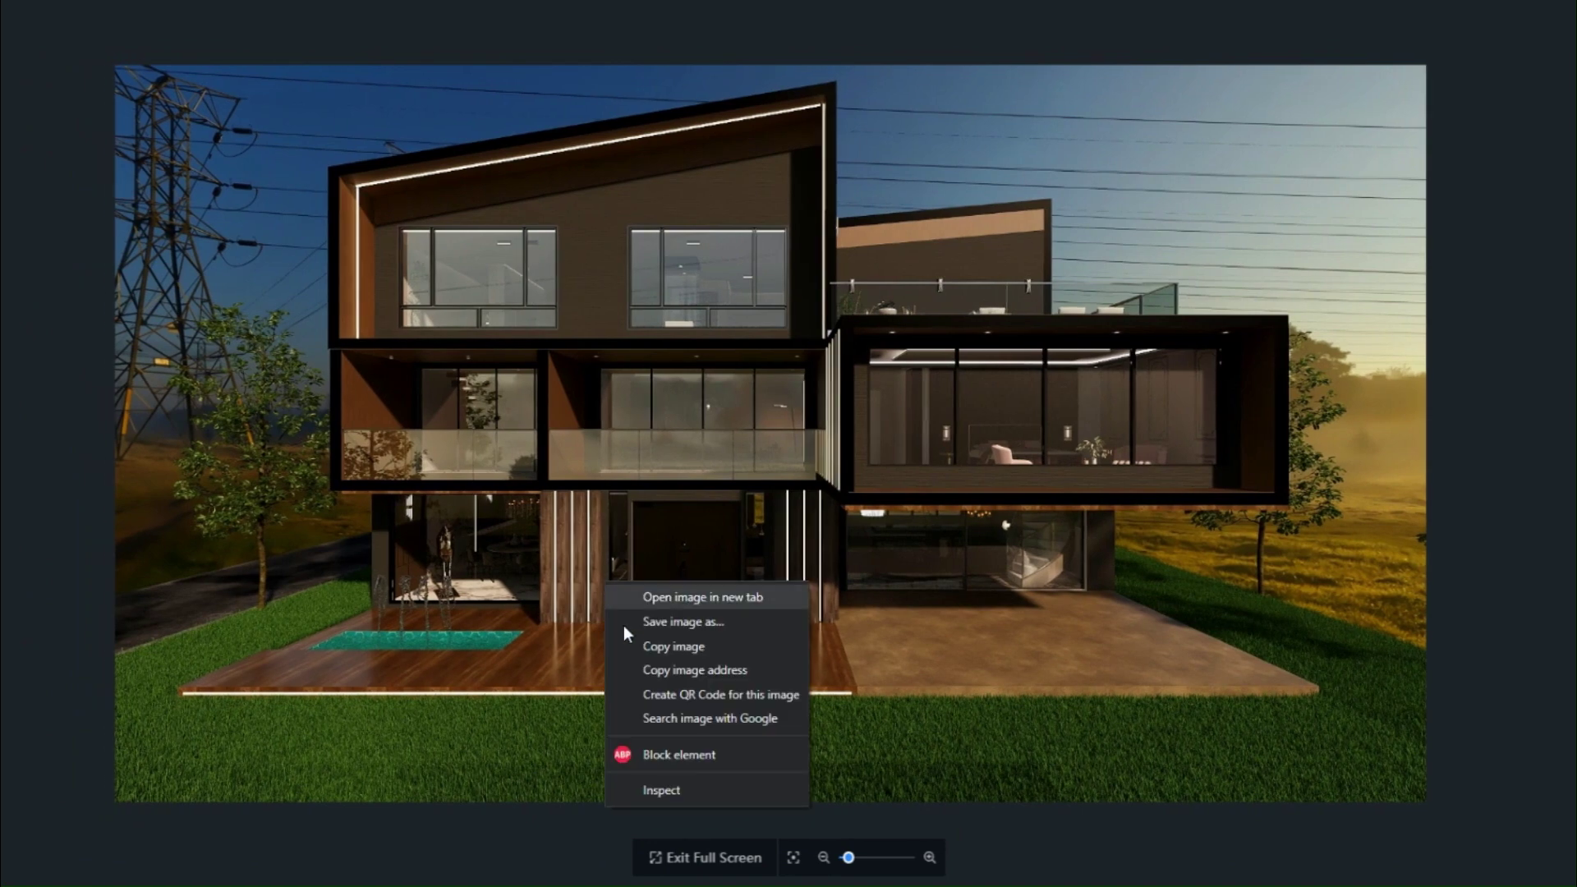
pyautogui.click(1524, 731)
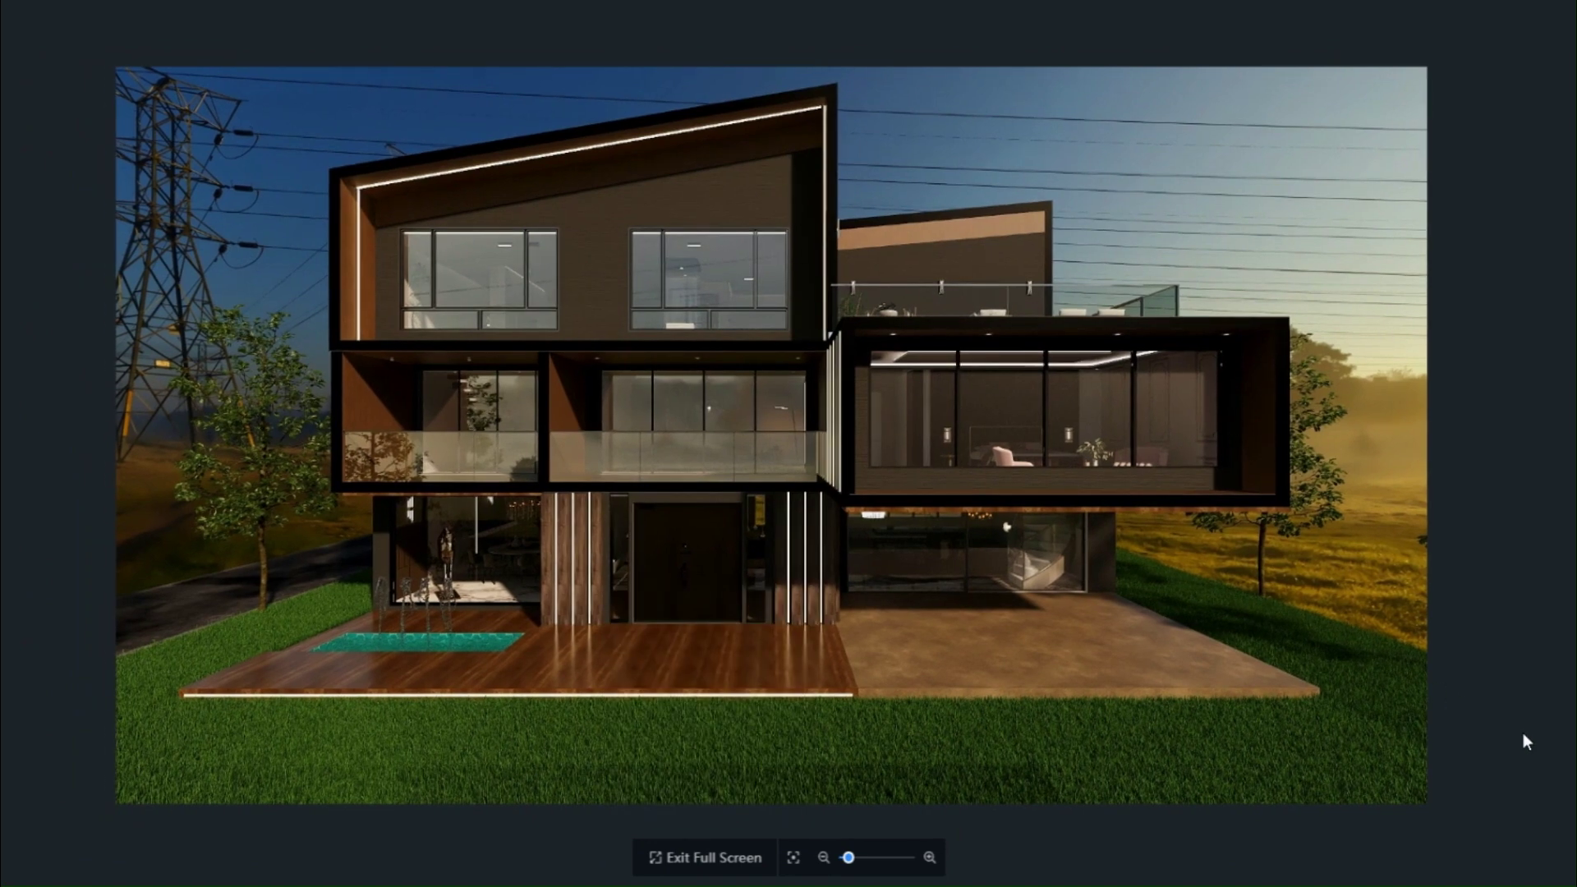
pyautogui.click(708, 859)
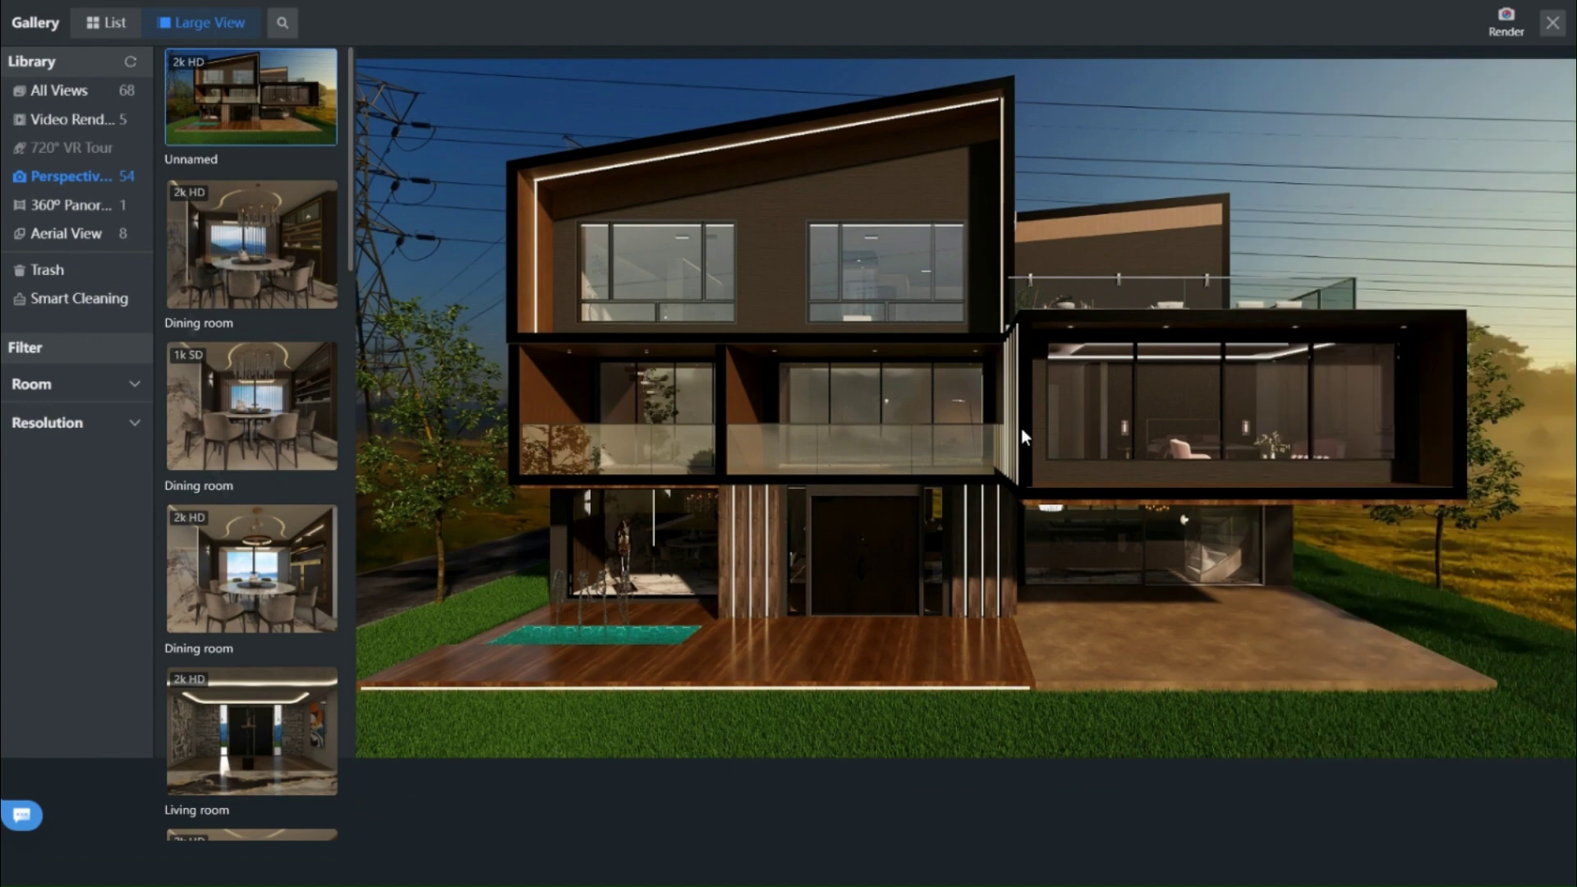
# View the Unnamed 2k HD house render and the tall outdoors pool-deck render
pyautogui.moveTo(1030, 468)
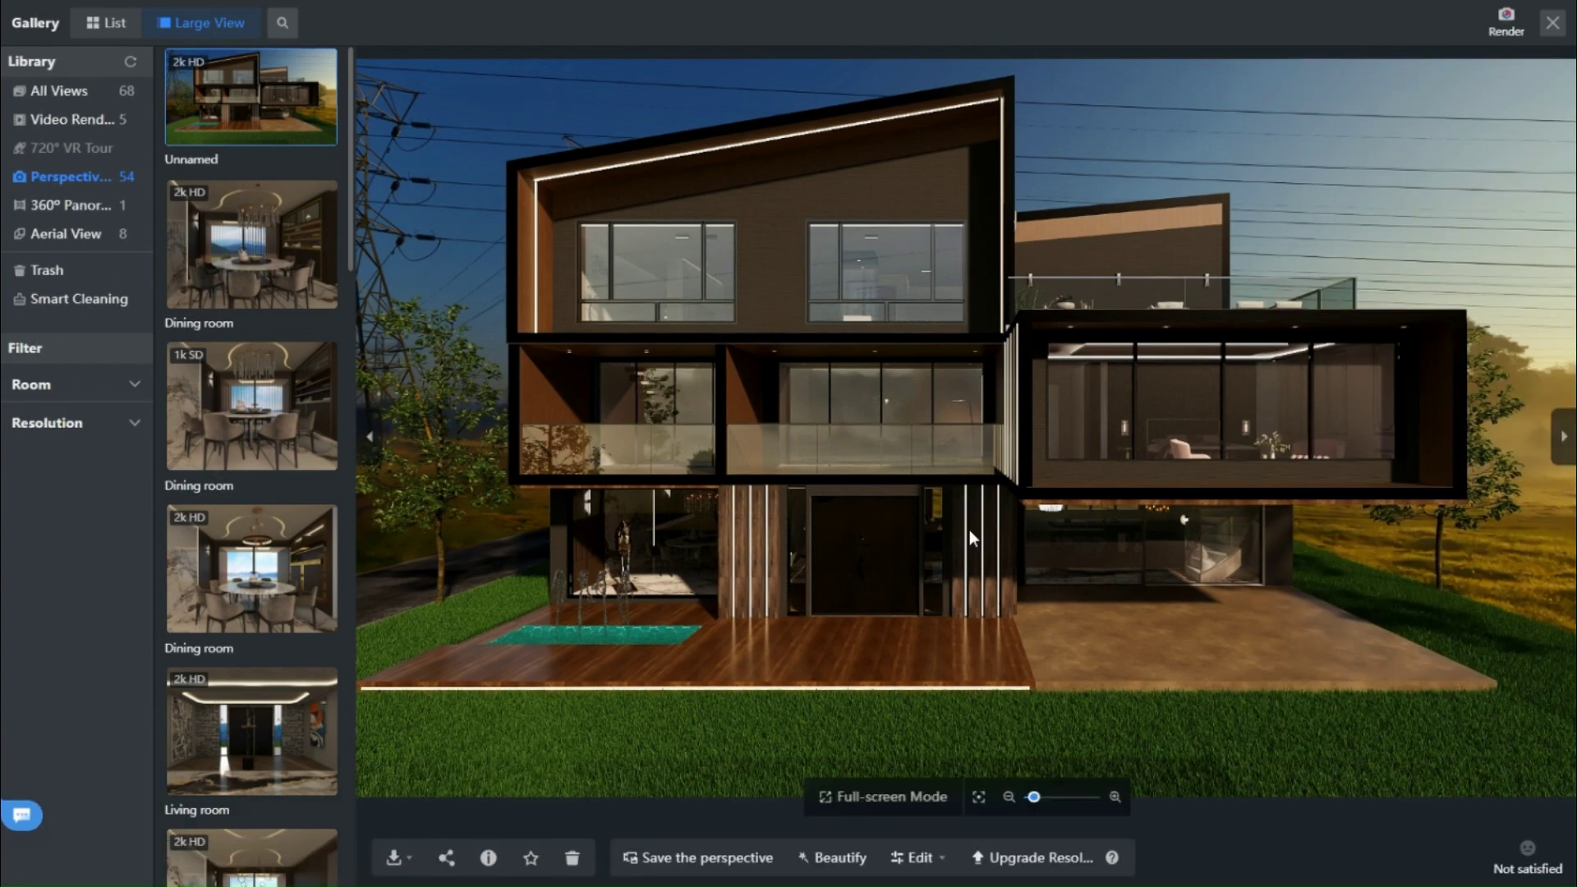
pyautogui.scroll(-1, 969, 529)
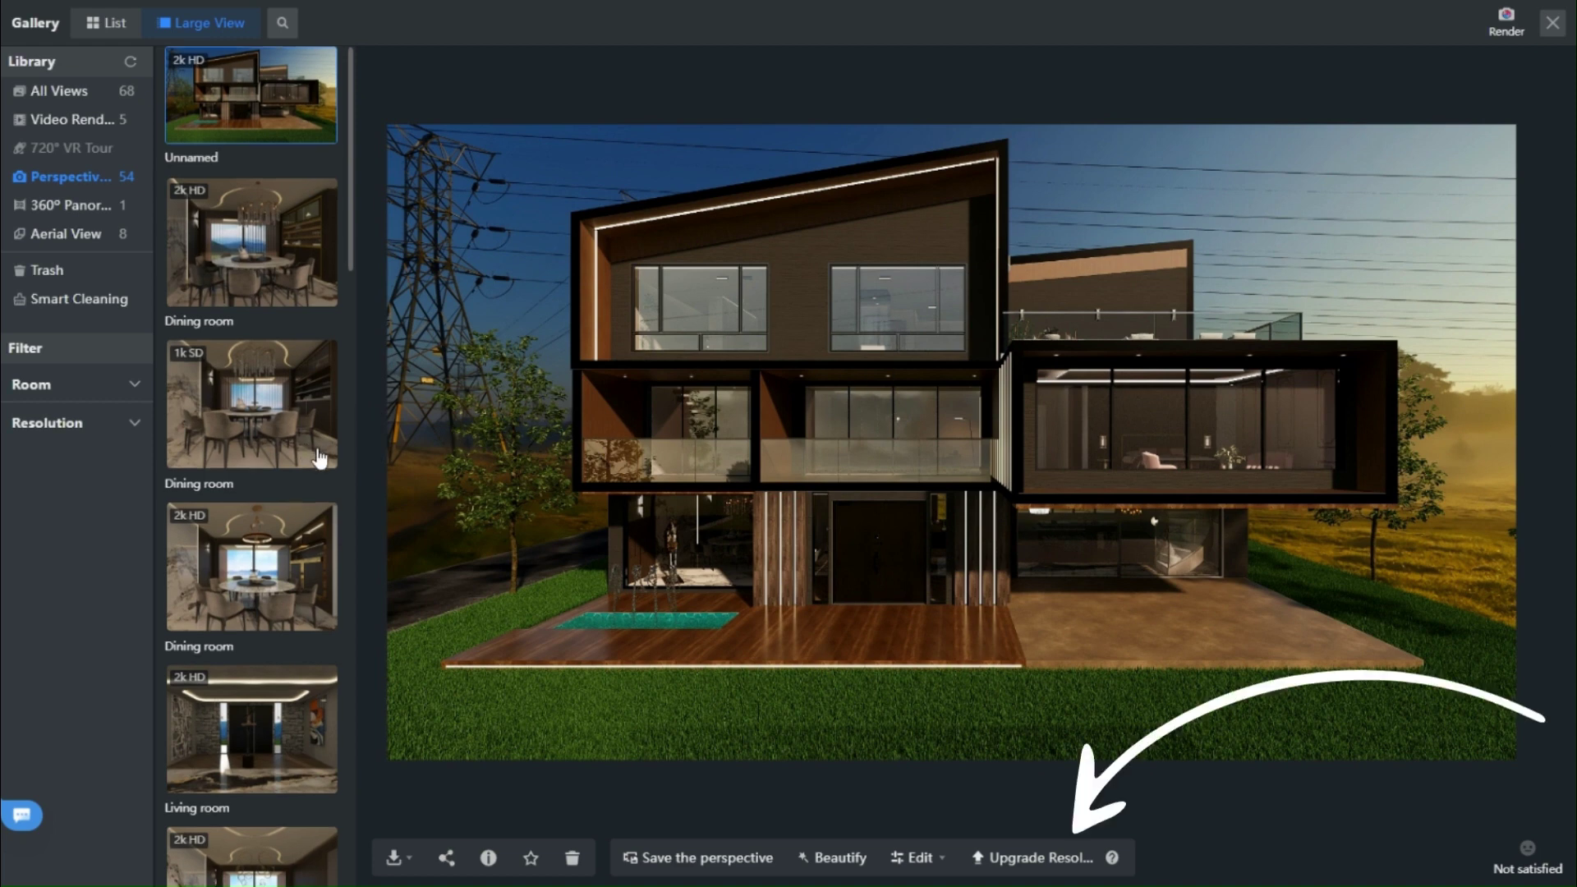
pyautogui.scroll(-10, 294, 452)
pyautogui.scroll(-4, 293, 461)
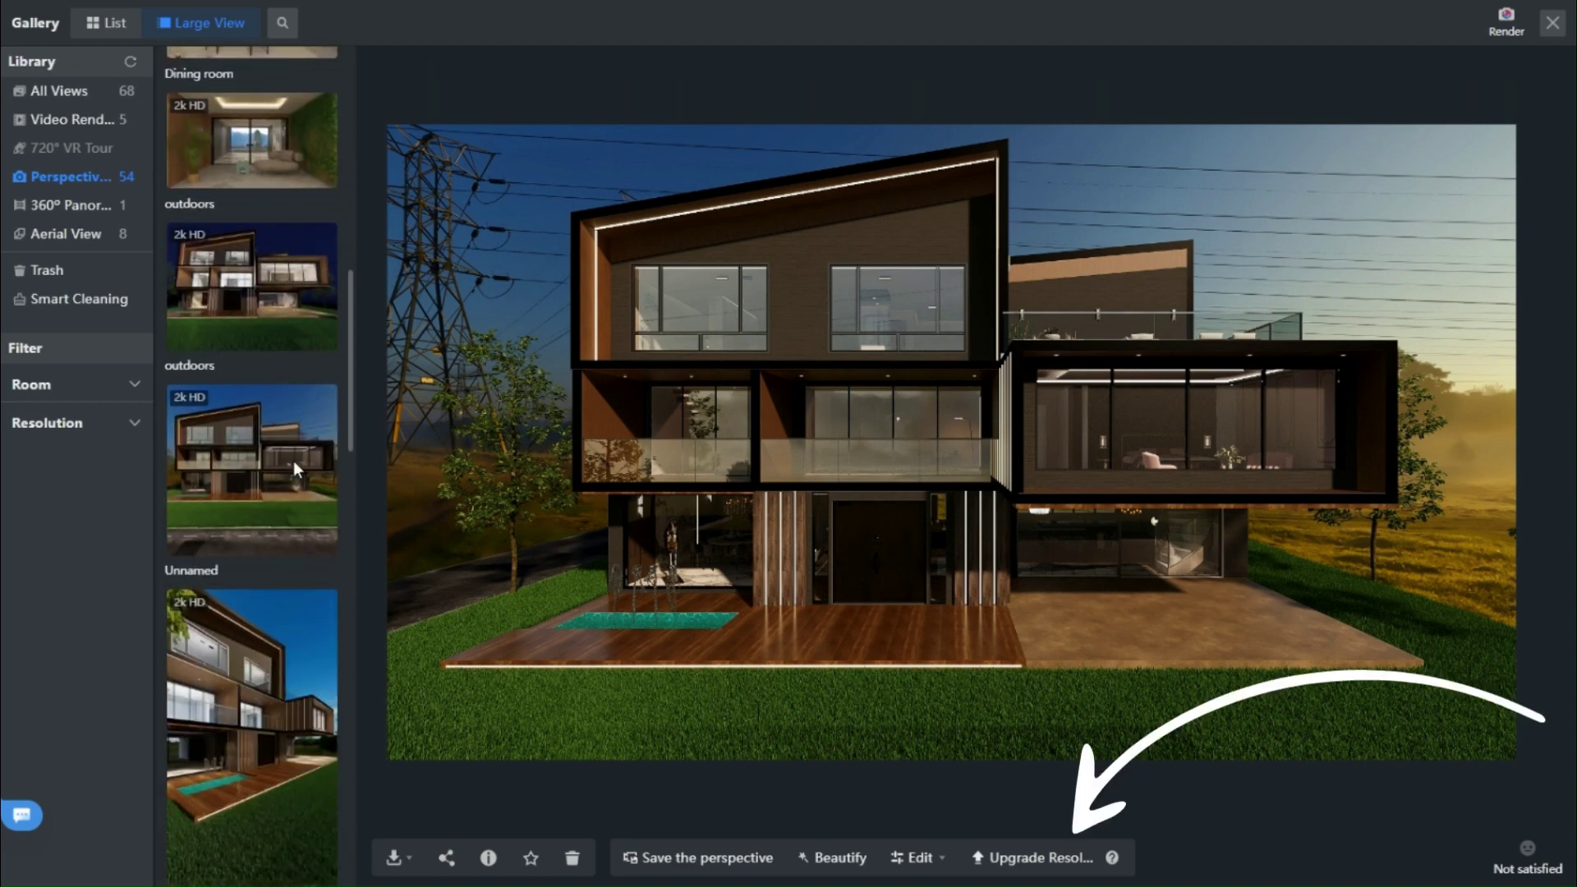
pyautogui.click(257, 396)
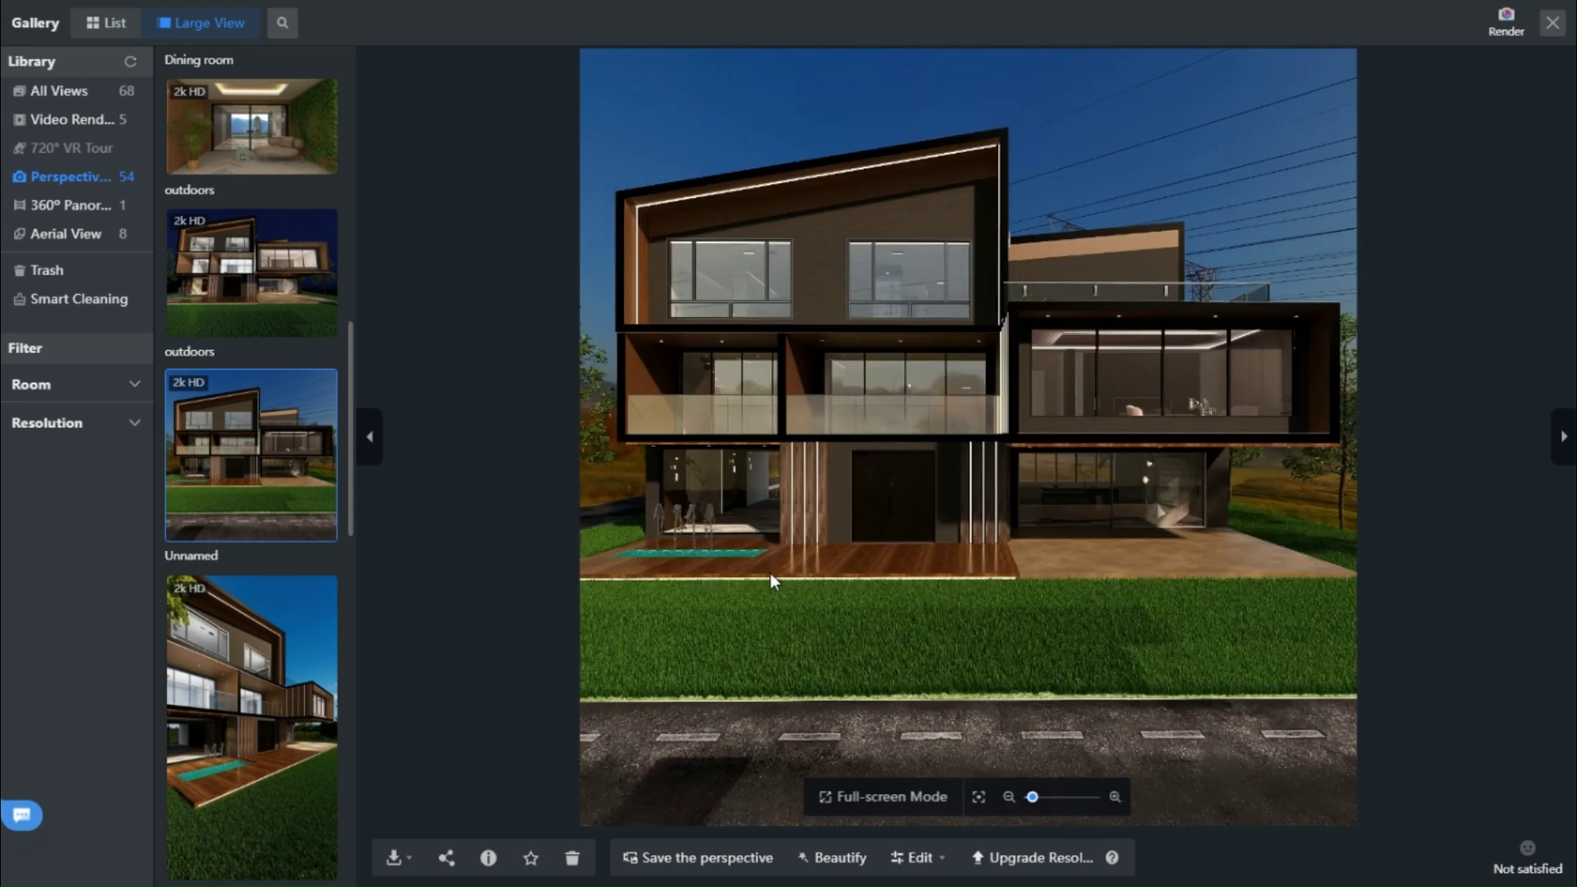
pyautogui.scroll(-2, 287, 644)
pyautogui.click(265, 631)
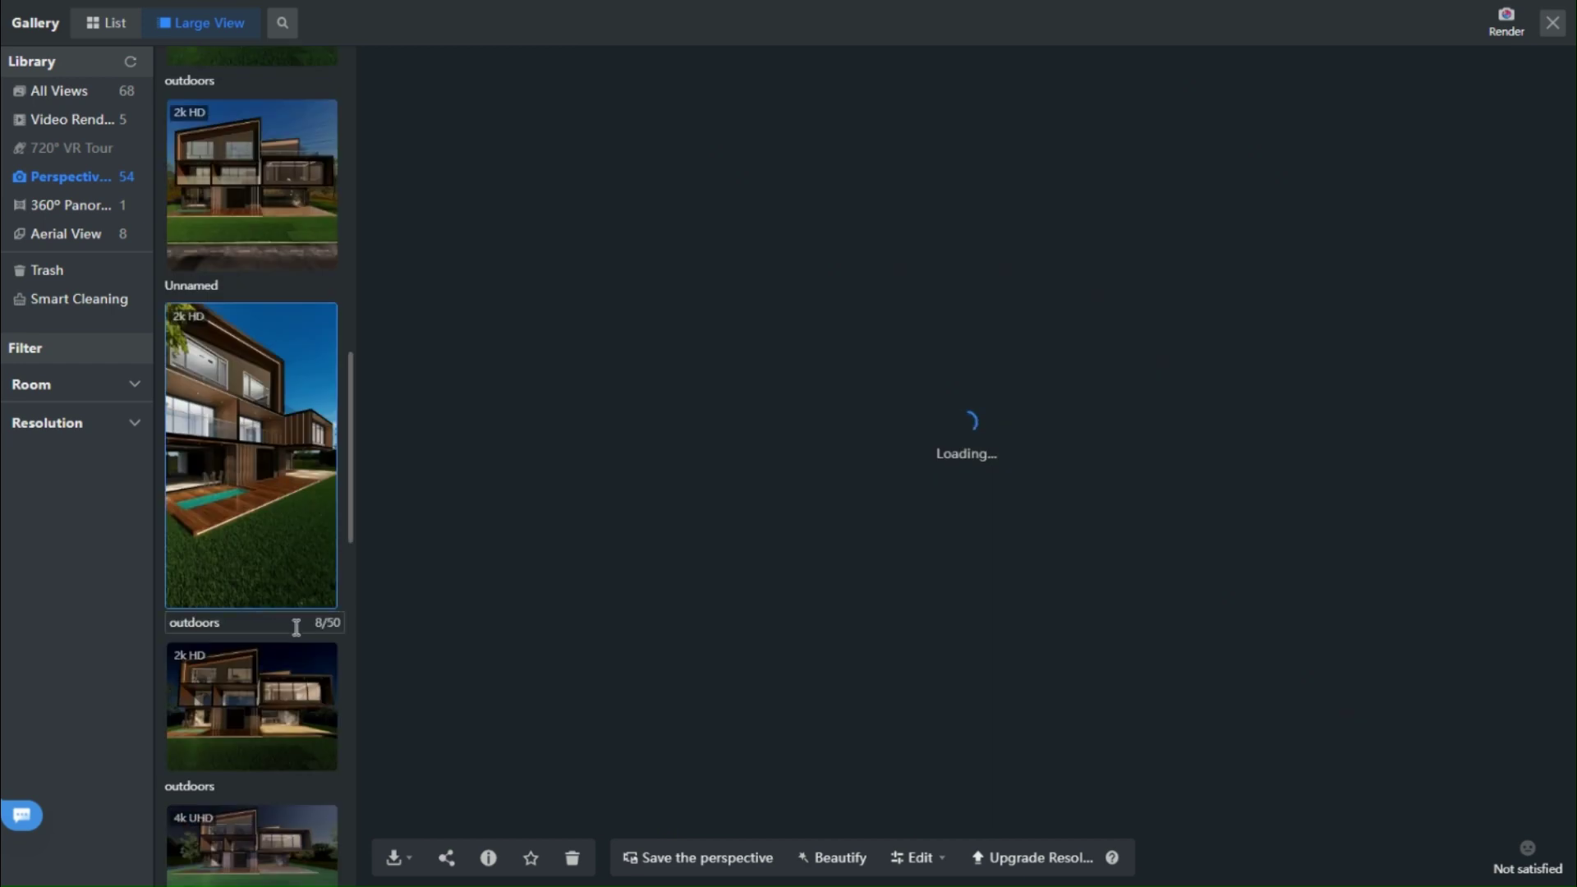
# Step forward through the next two house renders in the gallery
pyautogui.scroll(3, 915, 573)
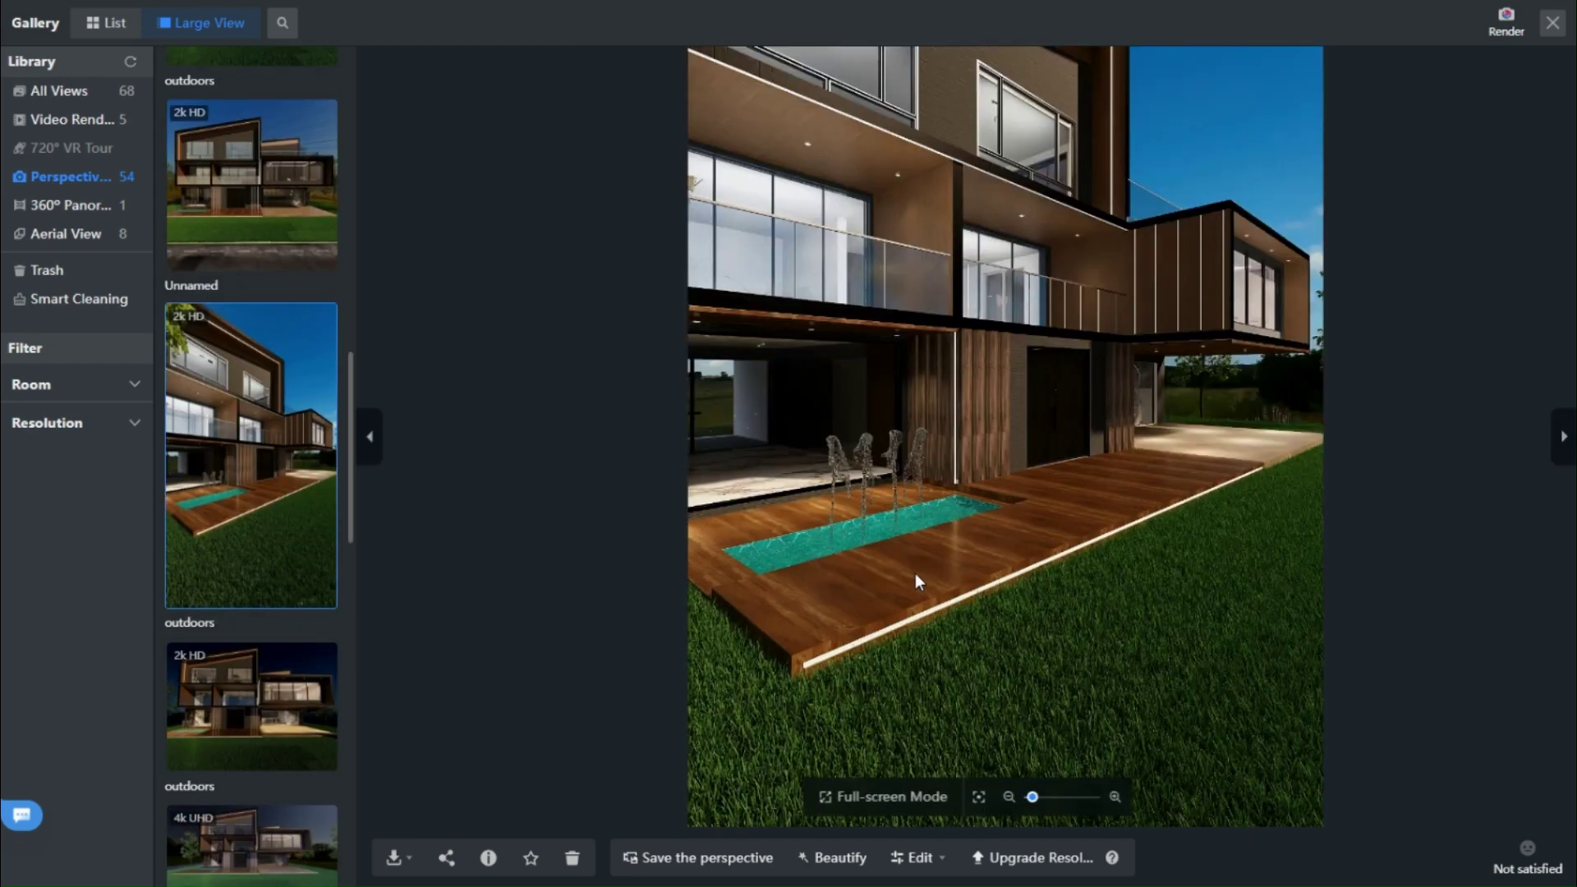
pyautogui.rightClick(929, 446)
pyautogui.scroll(-3, 820, 355)
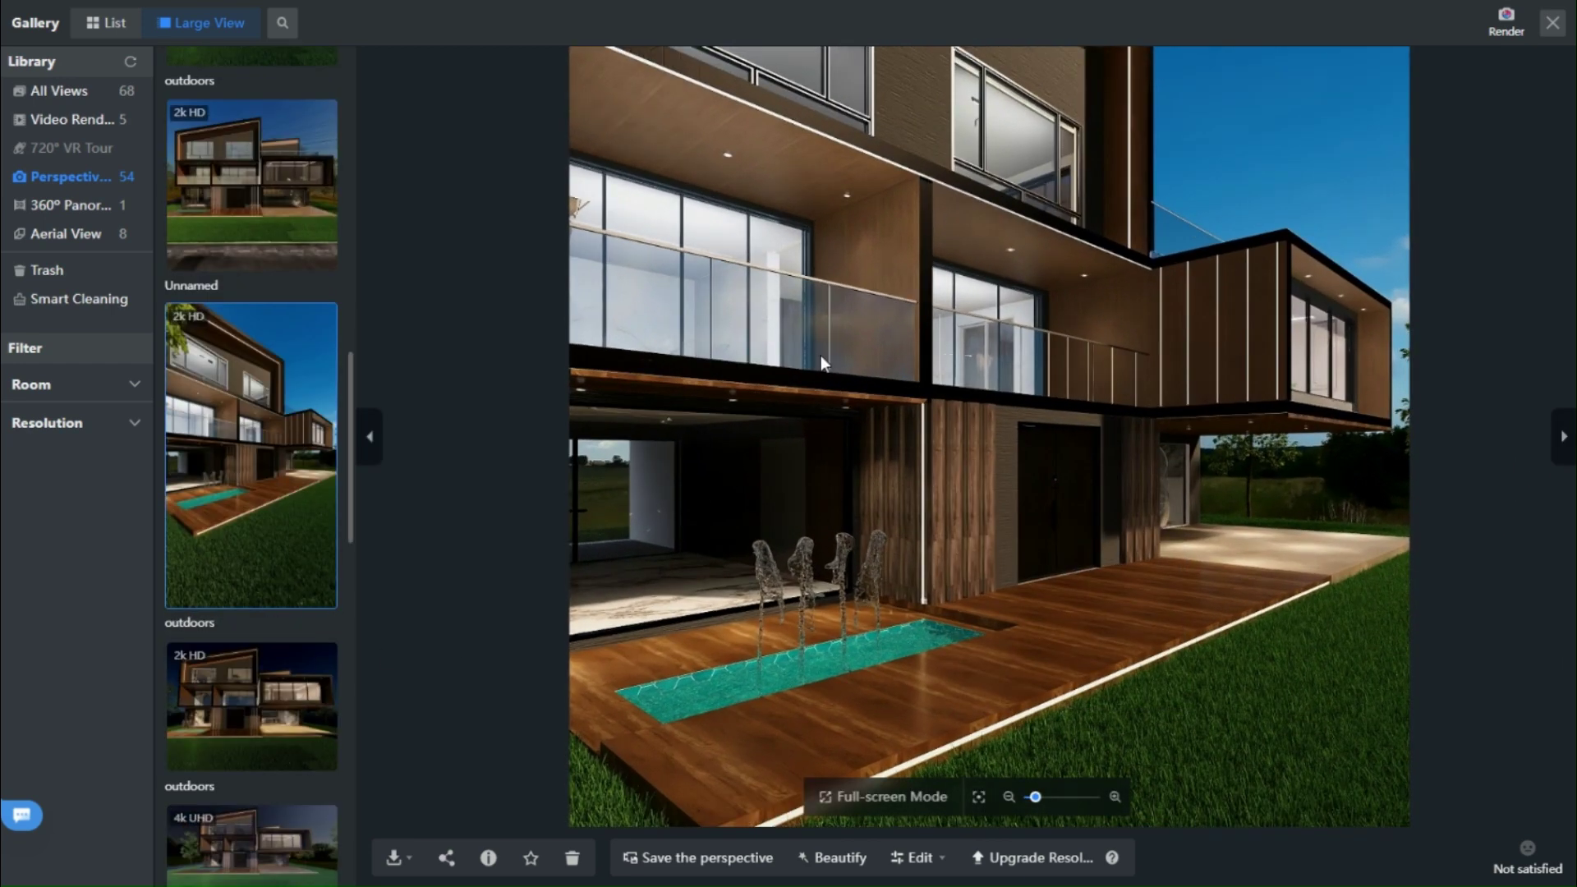
pyautogui.press('Right')
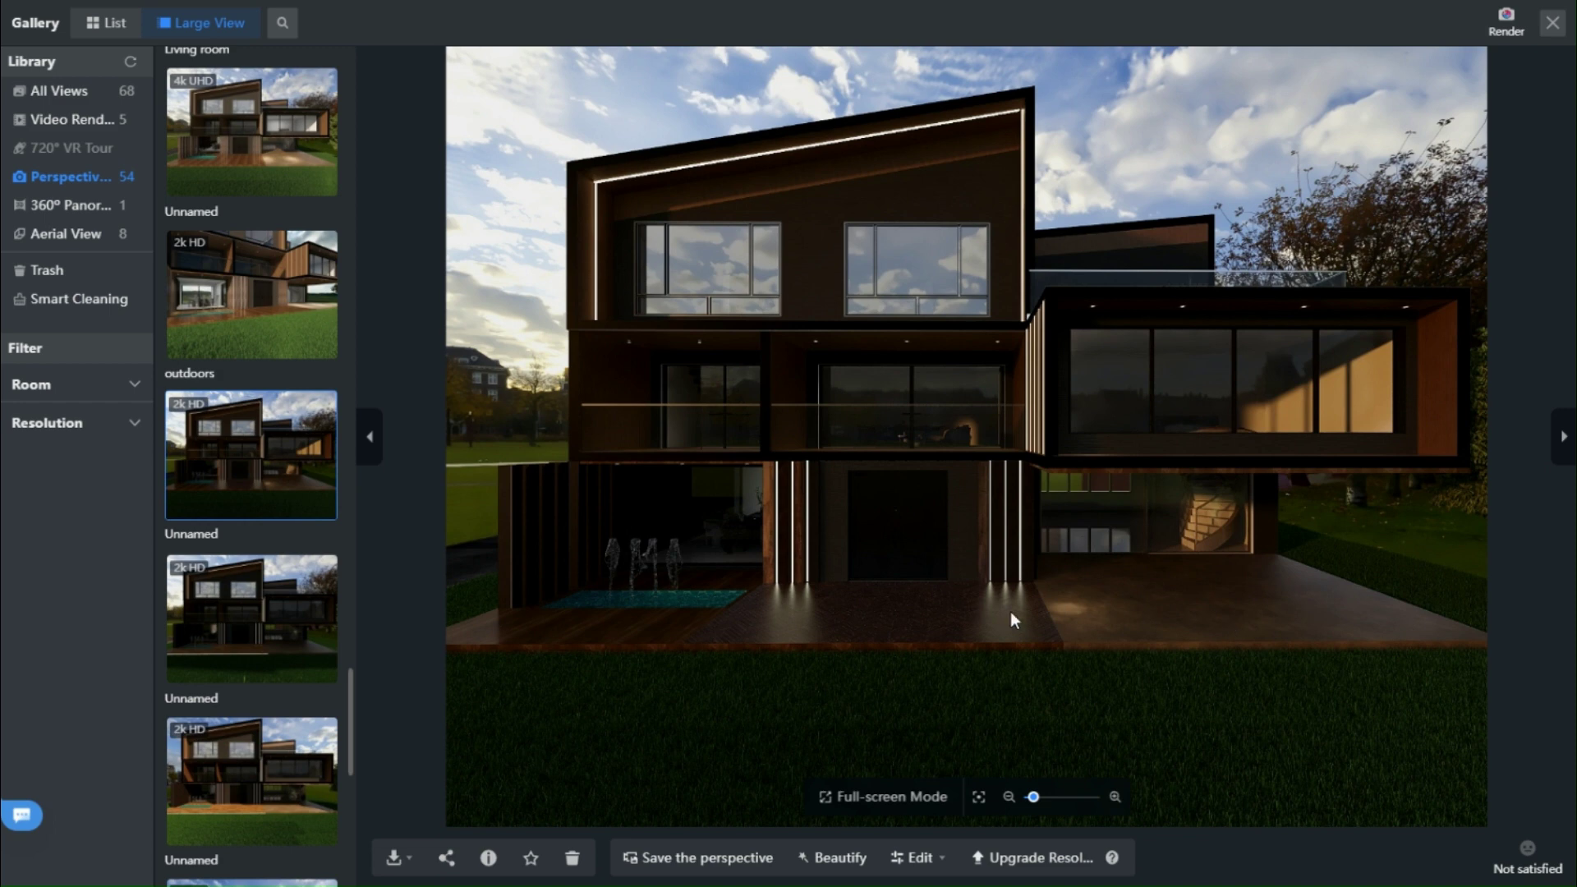
pyautogui.press('Right')
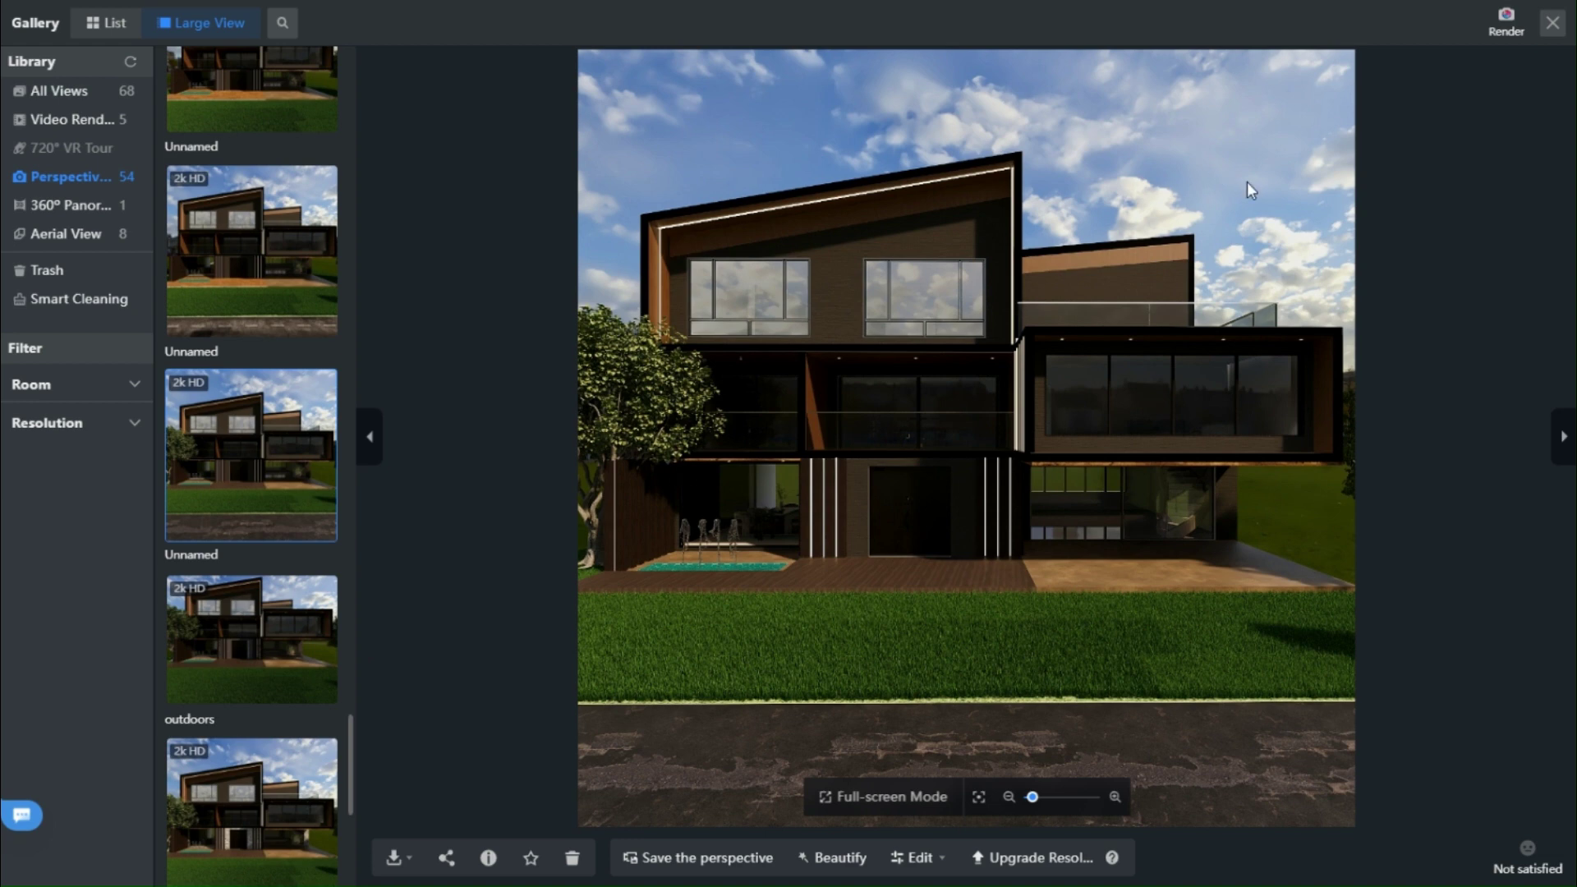
# View the angled outdoors and road-view renders, then bring up the 4k UHD Unnamed night render
pyautogui.scroll(-3, 253, 631)
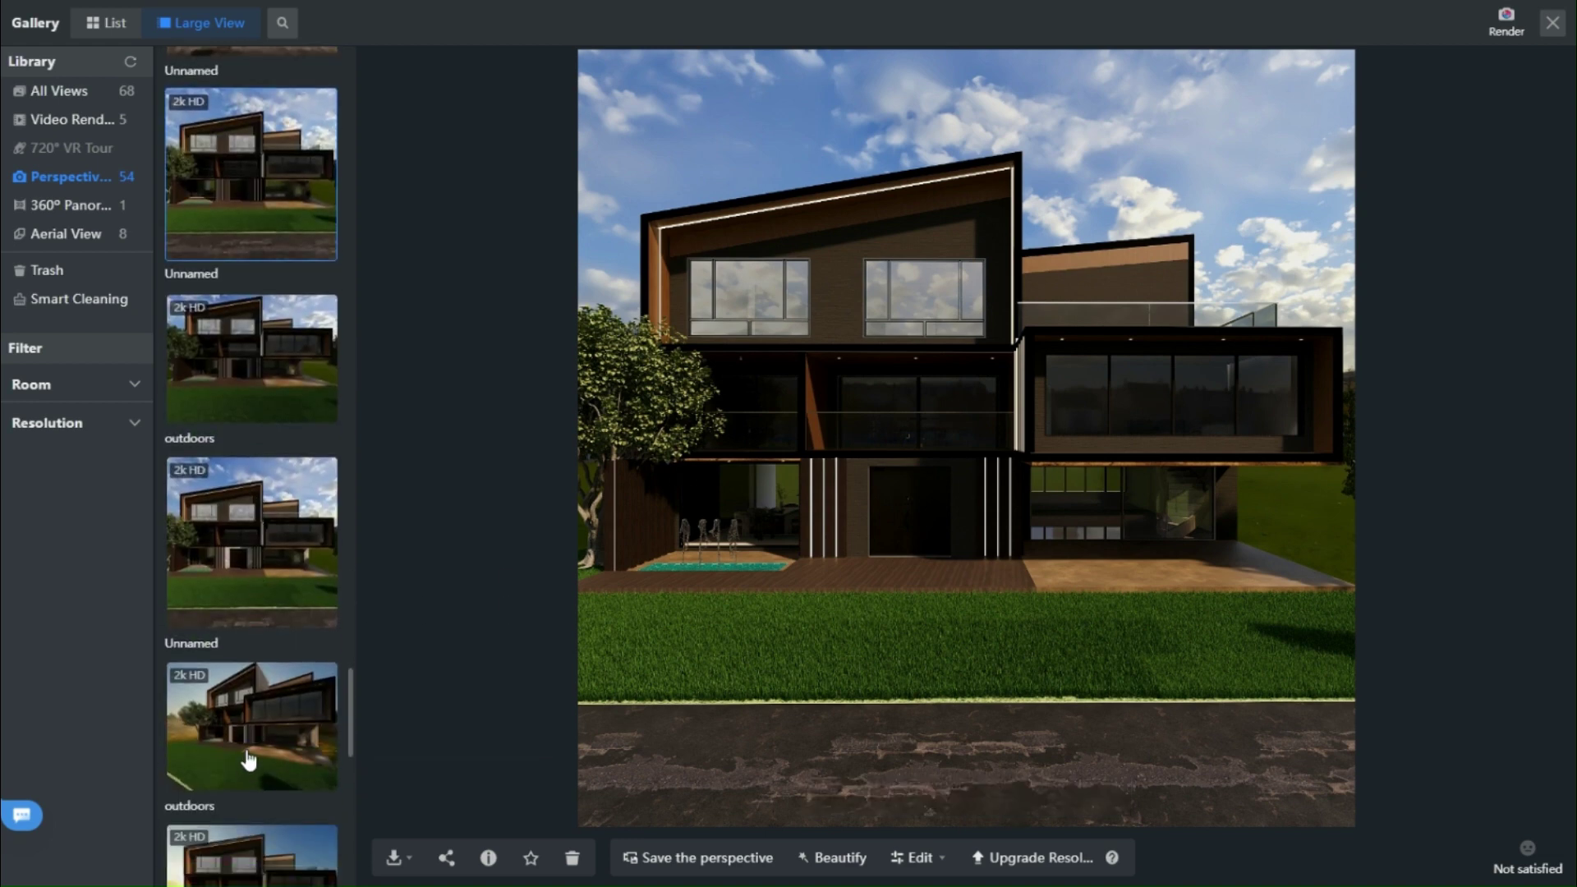
pyautogui.click(254, 727)
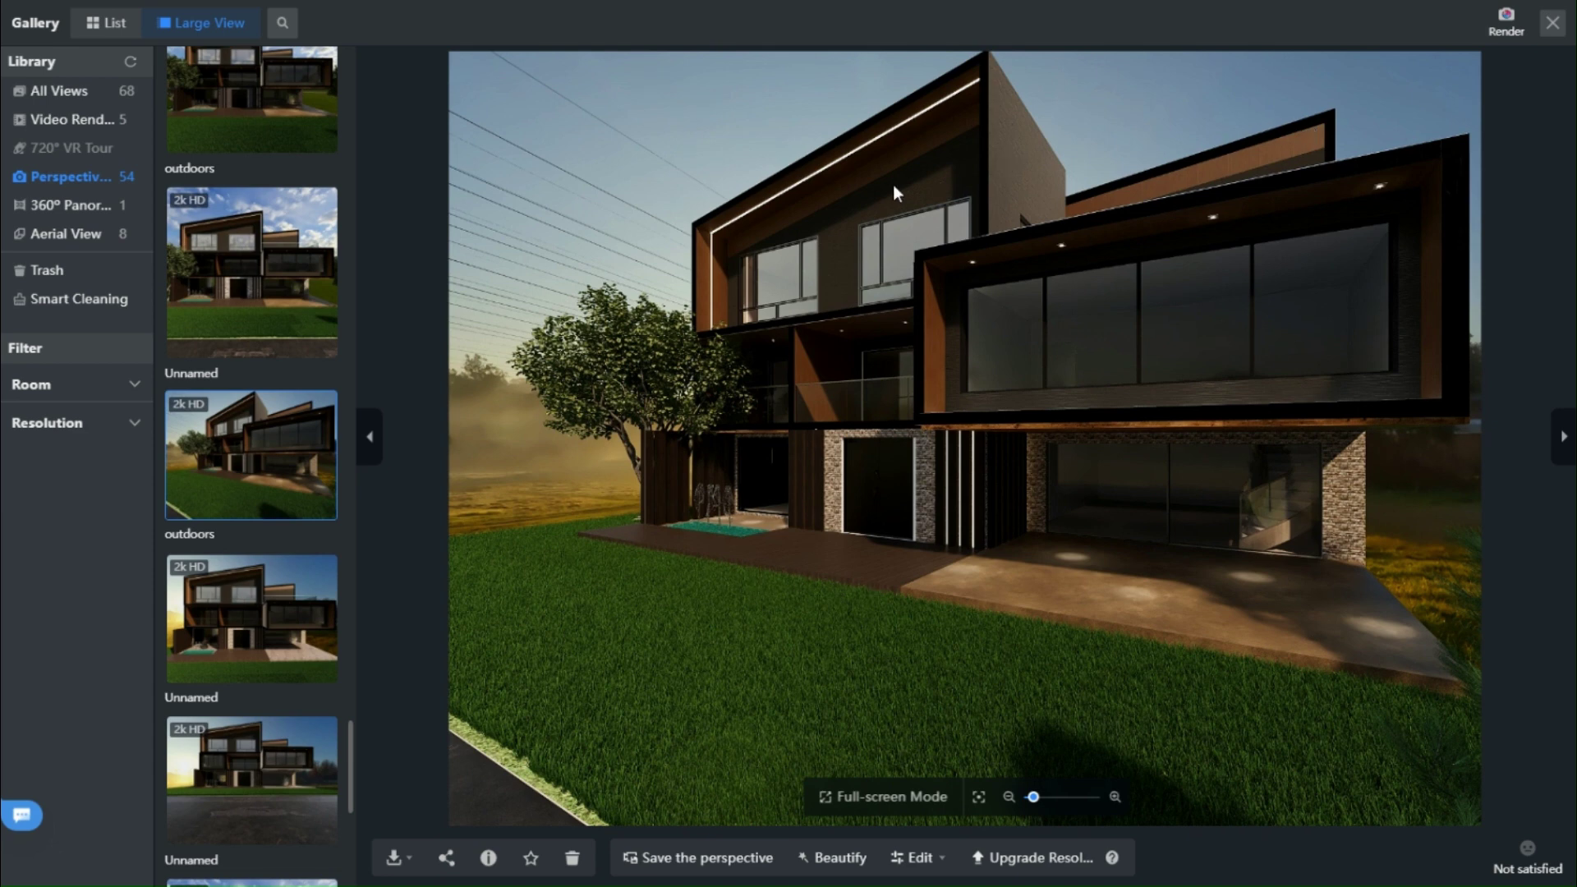
pyautogui.scroll(-2, 258, 630)
pyautogui.click(269, 652)
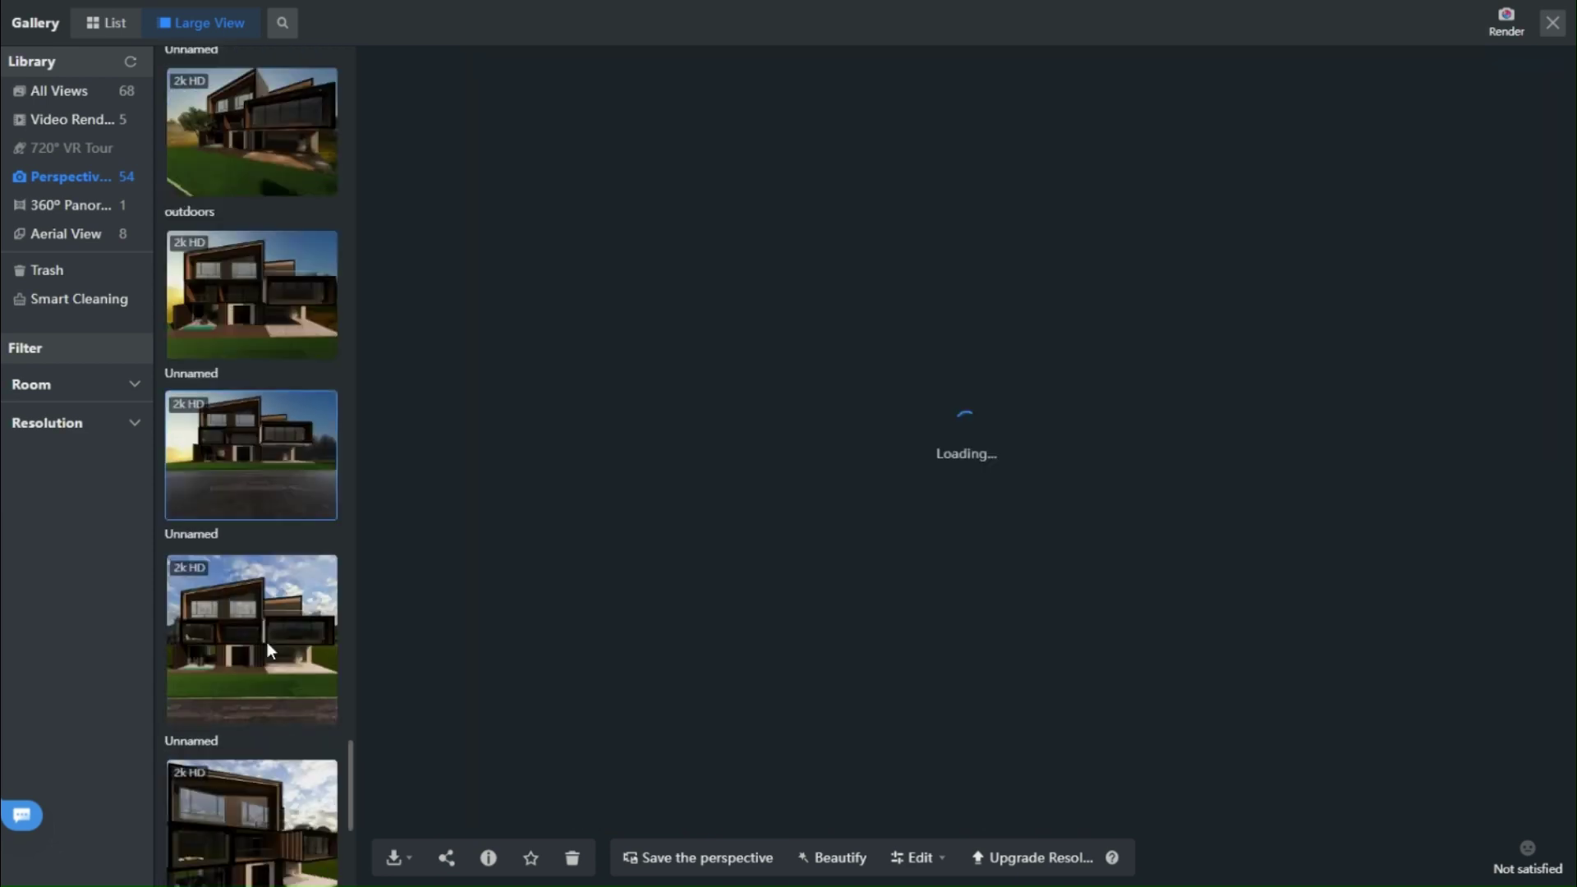
pyautogui.scroll(-5, 220, 765)
pyautogui.scroll(2, 229, 756)
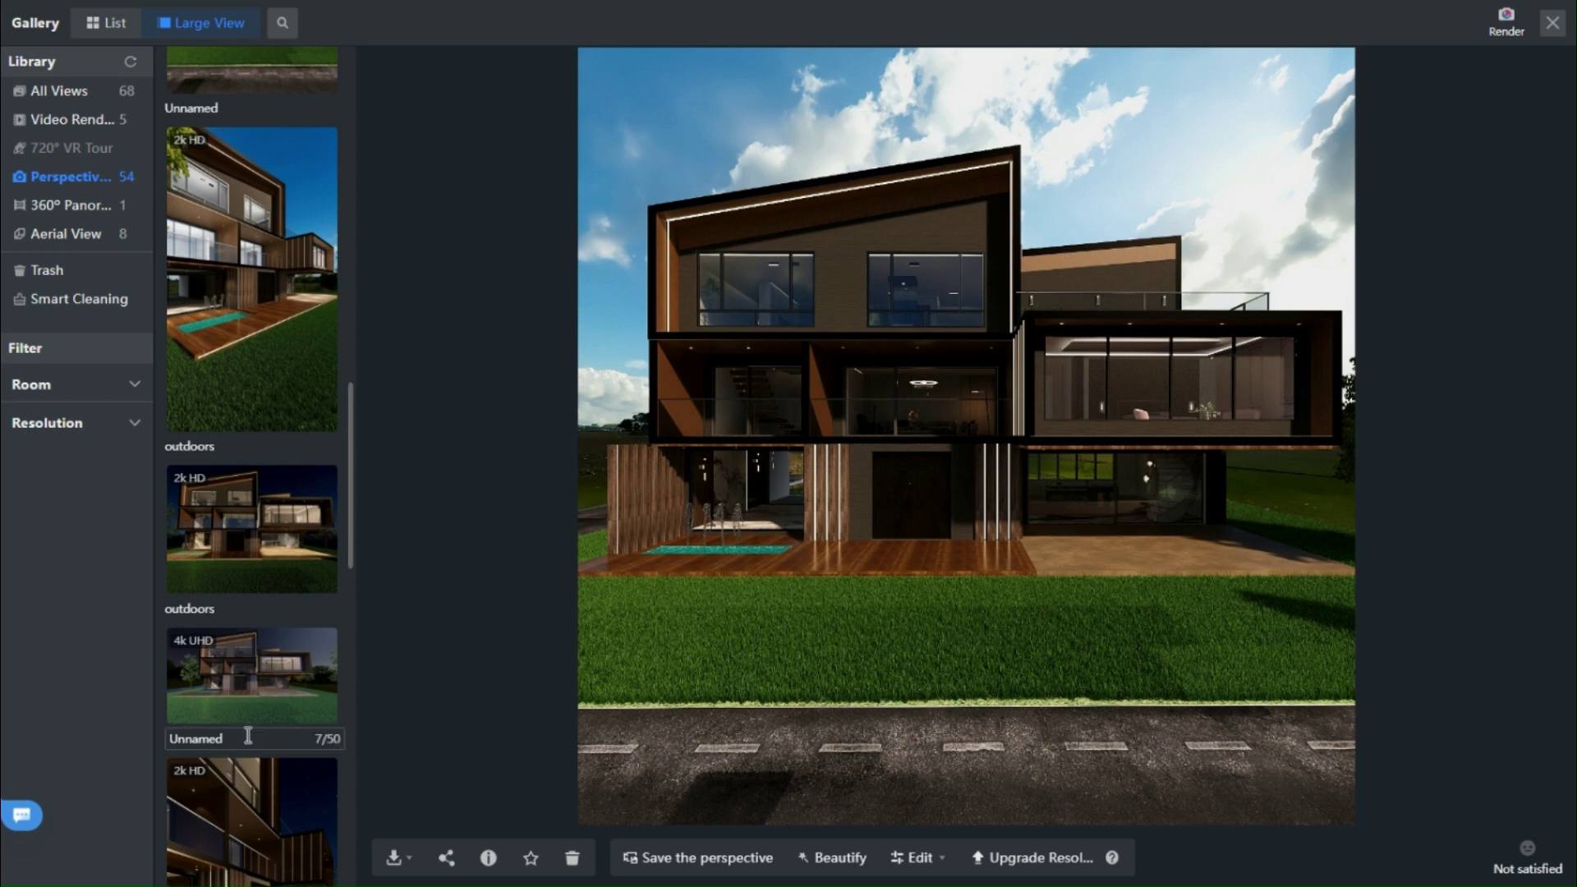
pyautogui.click(266, 686)
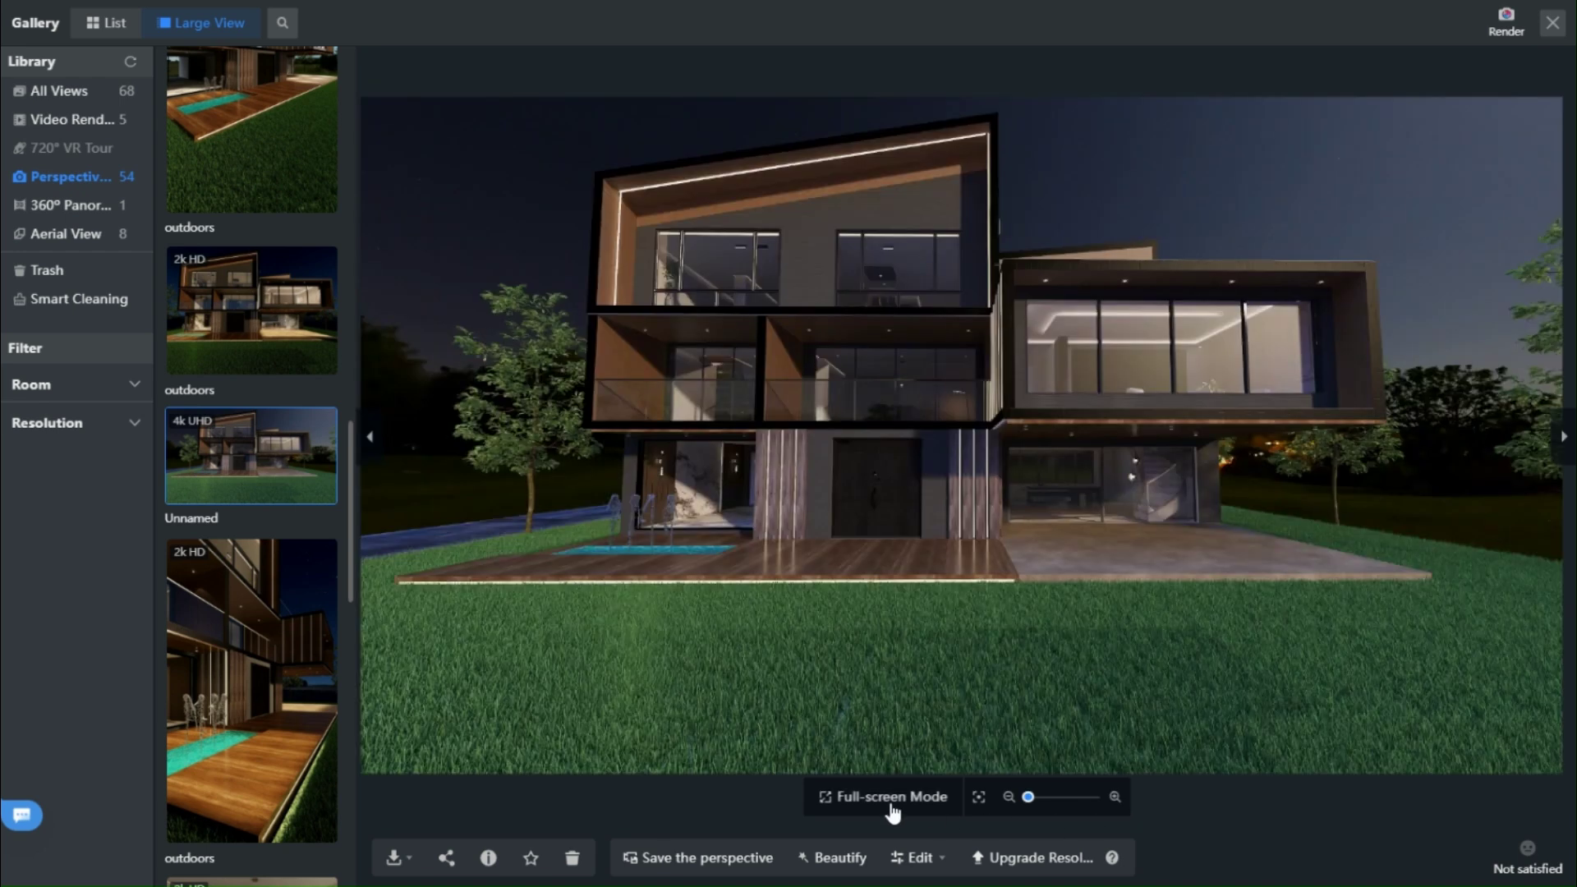
# Show the 4k UHD night render full screen and zoom in on the house
pyautogui.click(893, 803)
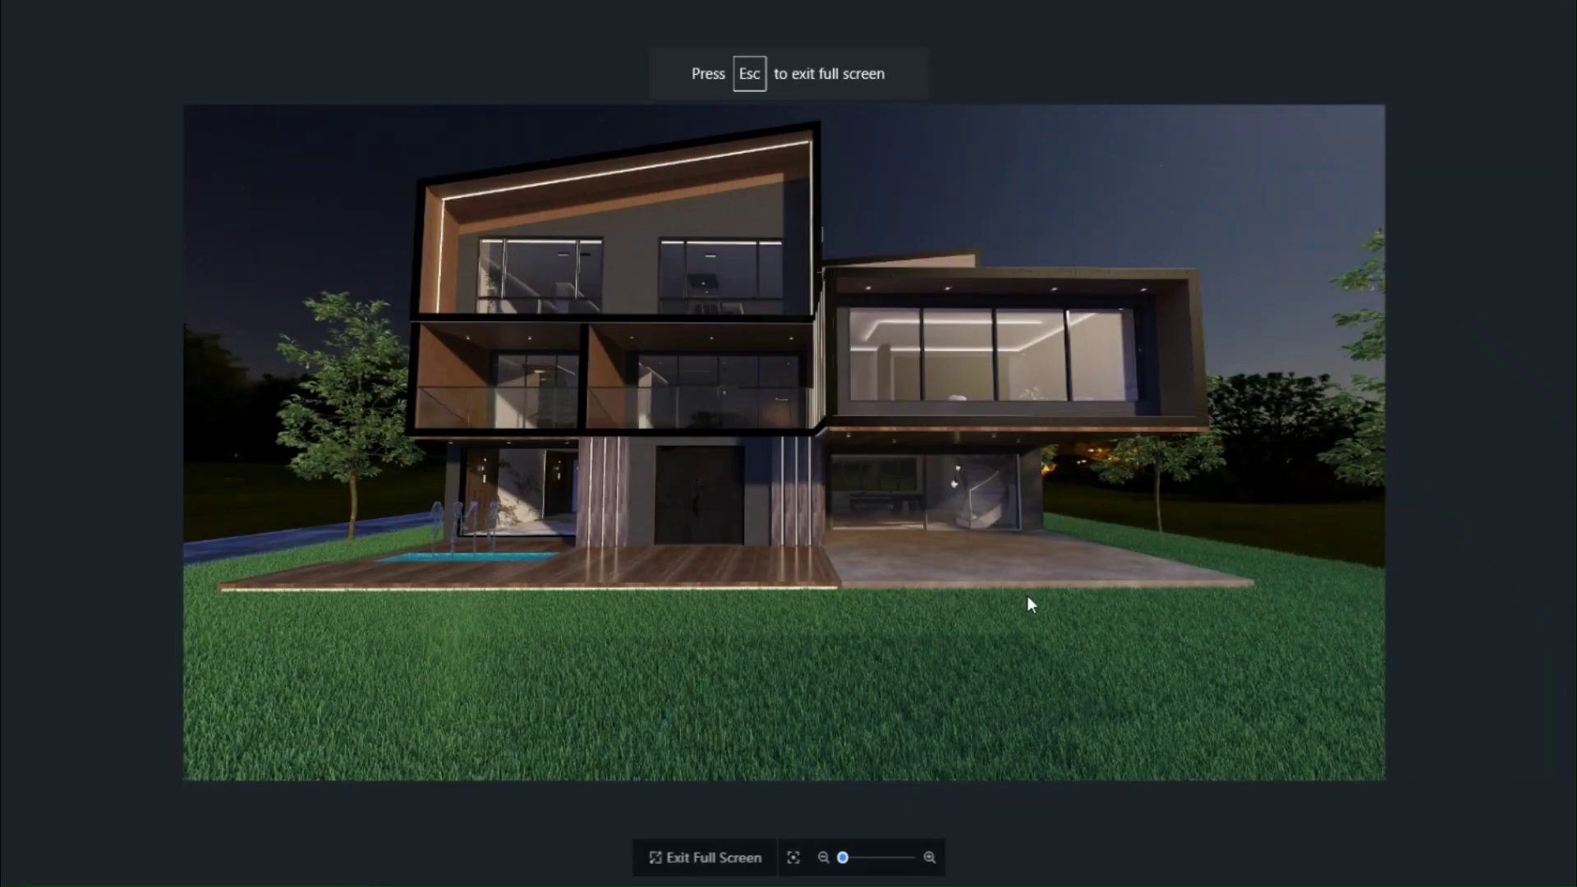
pyautogui.rightClick(1141, 618)
pyautogui.scroll(5, 848, 514)
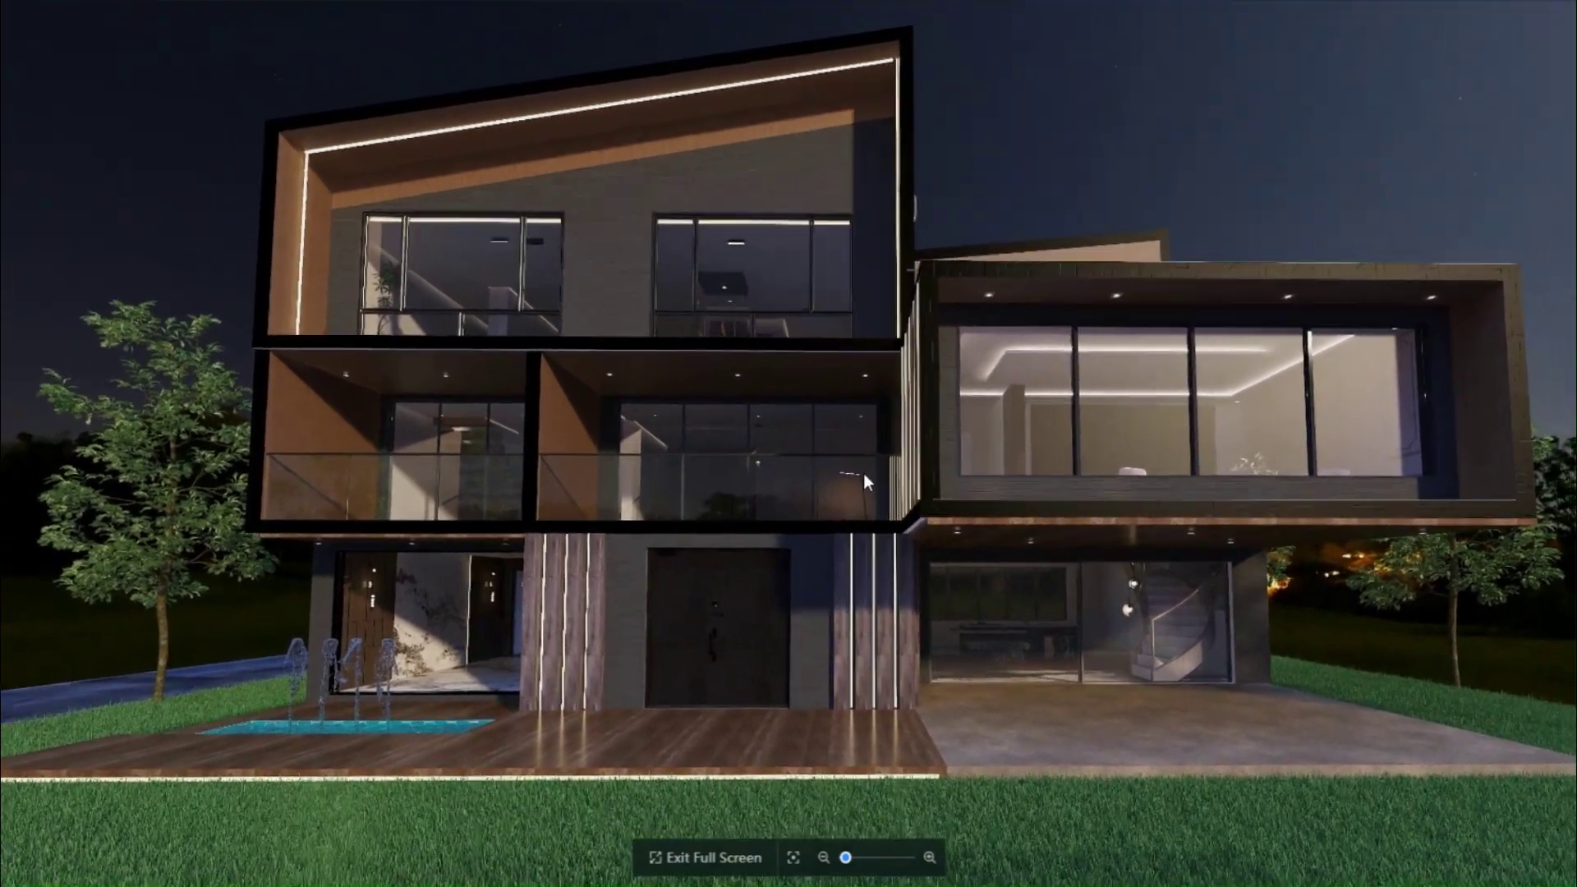
pyautogui.rightClick(861, 473)
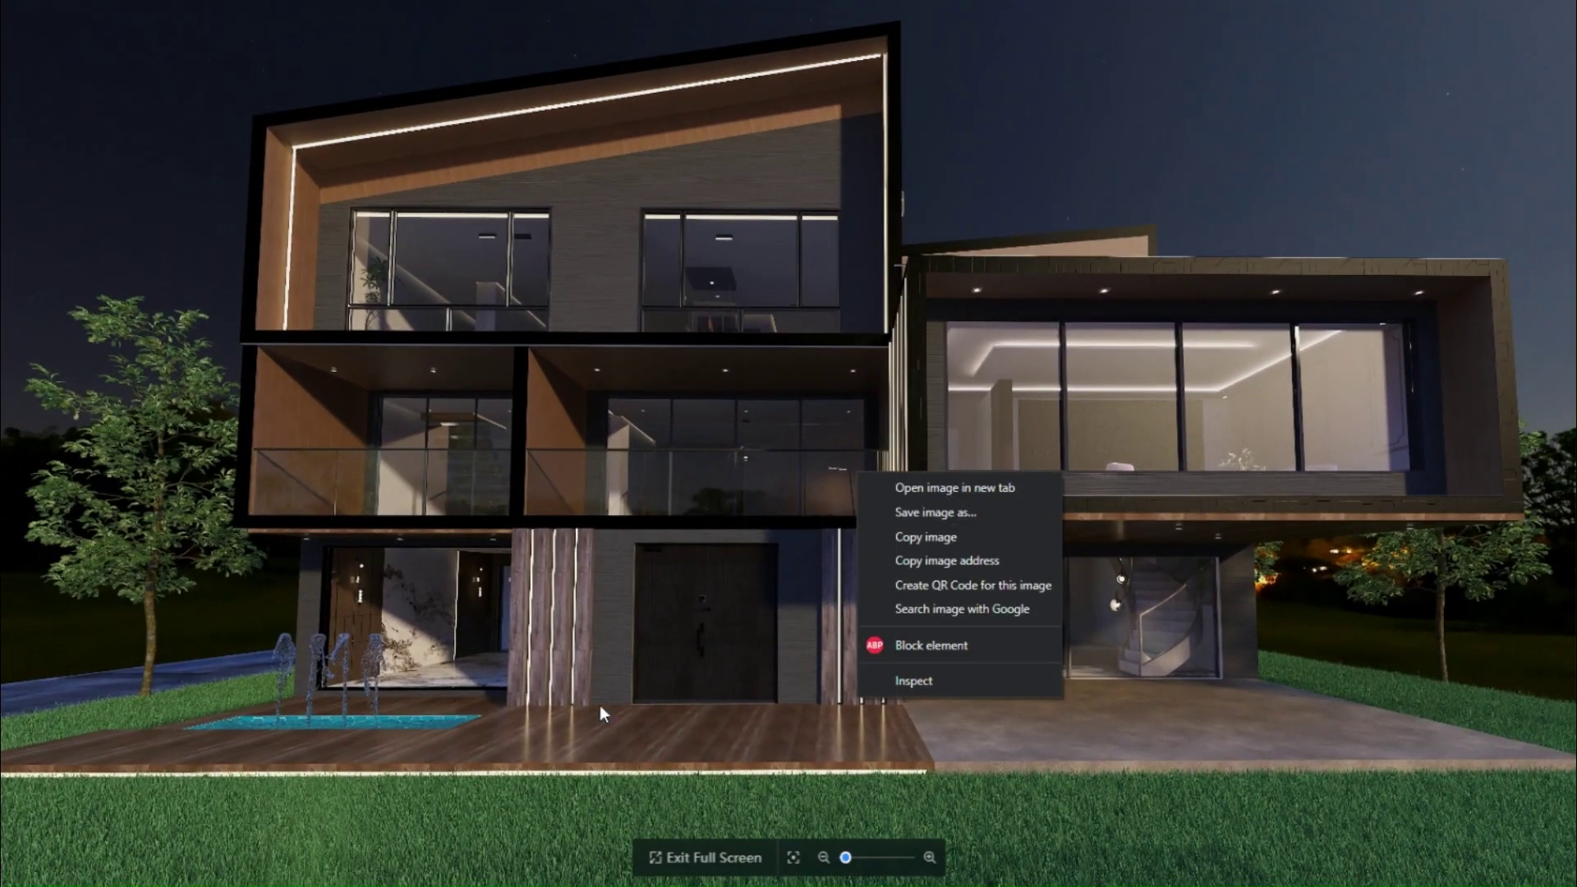
pyautogui.scroll(3, 575, 698)
pyautogui.scroll(-3, 612, 494)
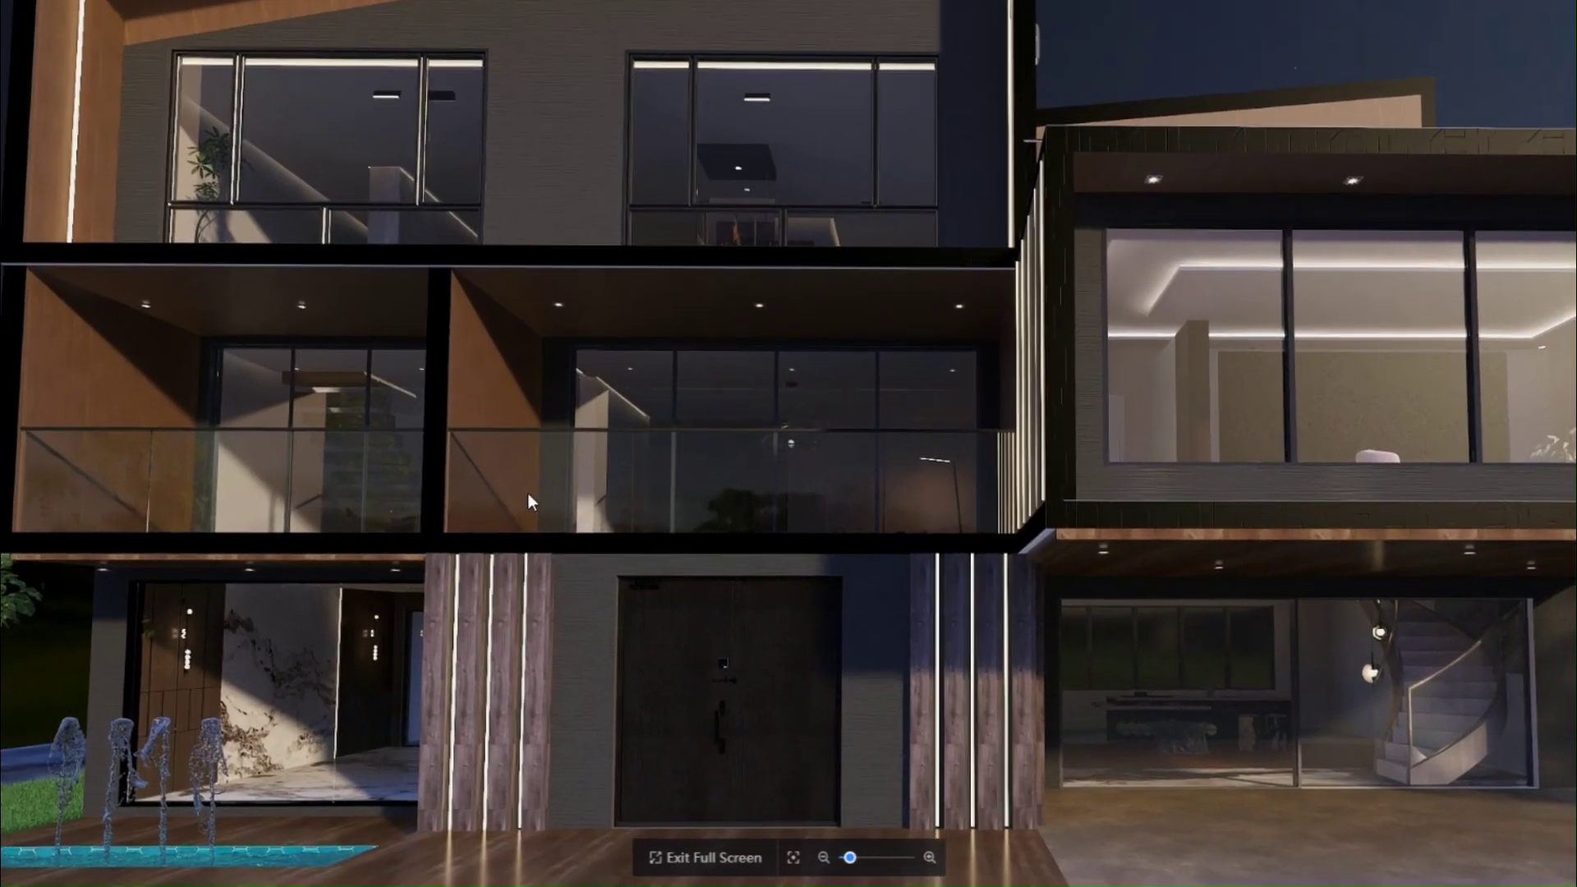
pyautogui.rightClick(495, 485)
pyautogui.scroll(4, 982, 685)
pyautogui.scroll(2, 982, 685)
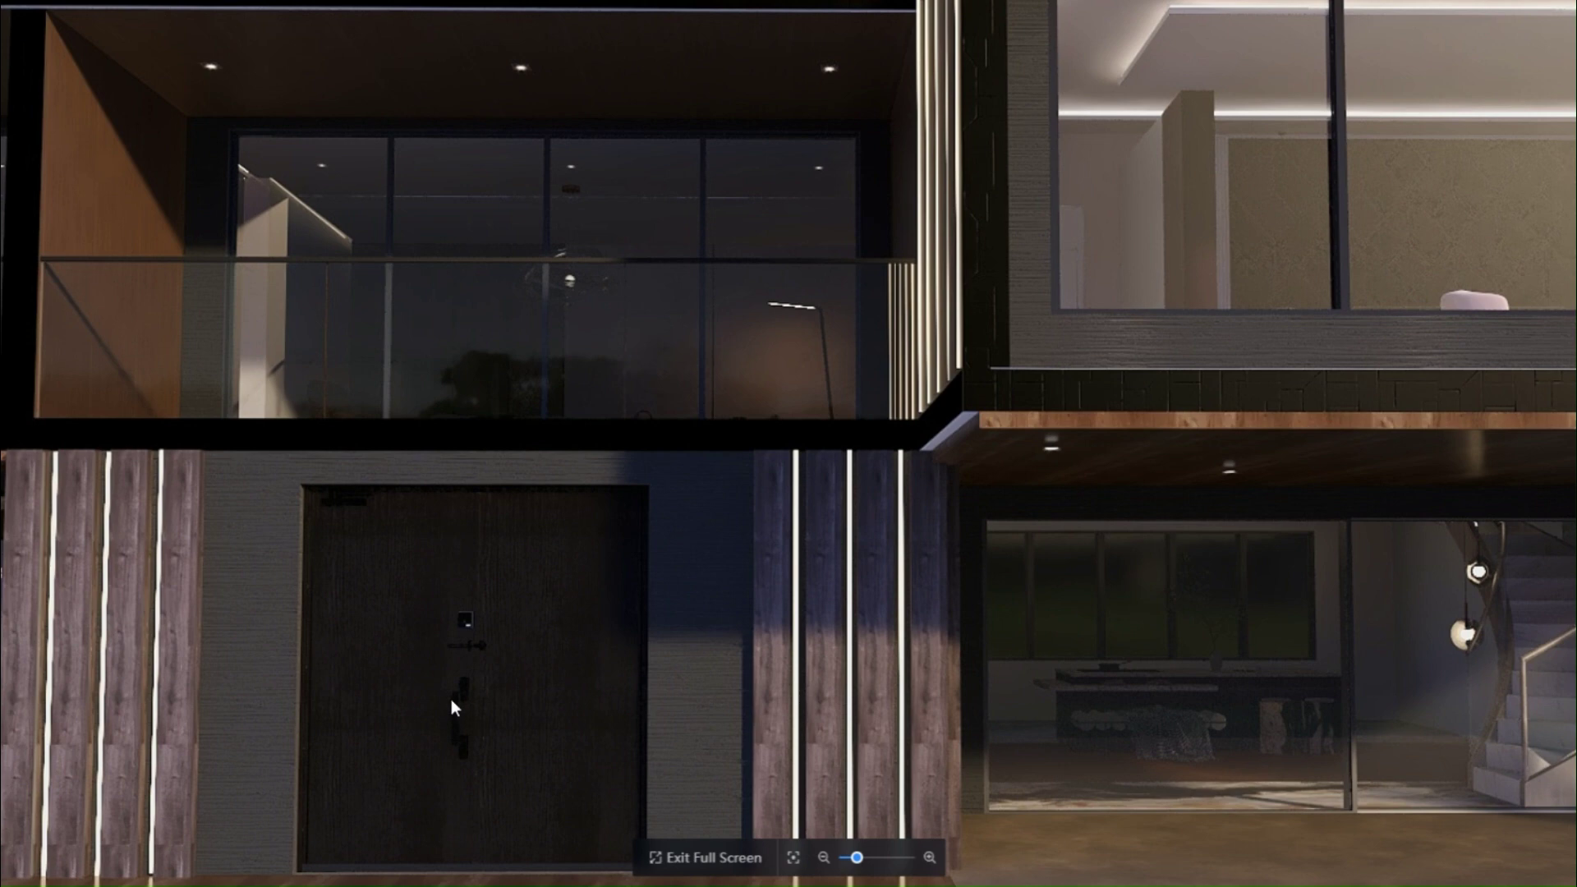
# Pan across the facade and lit upper windows, then return to the 2k HD outdoors night render
pyautogui.moveTo(1068, 274); pyautogui.dragTo(739, 440)
pyautogui.rightClick(729, 438)
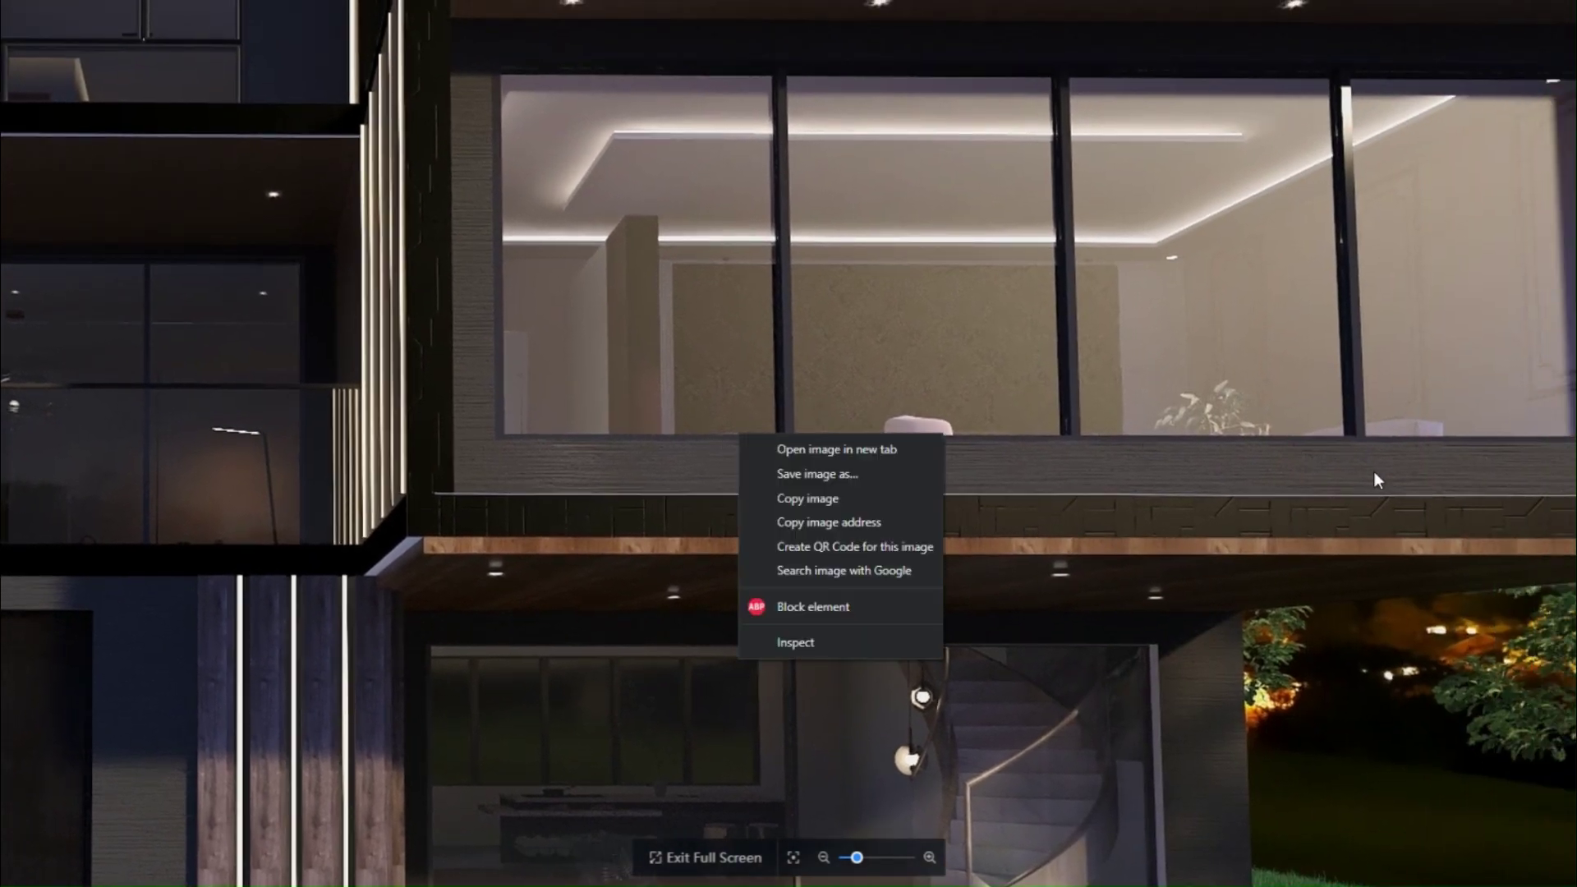
pyautogui.moveTo(1373, 475); pyautogui.dragTo(1208, 219)
pyautogui.rightClick(1207, 219)
pyautogui.moveTo(884, 445); pyautogui.dragTo(895, 811)
pyautogui.rightClick(1063, 488)
pyautogui.rightClick(895, 811)
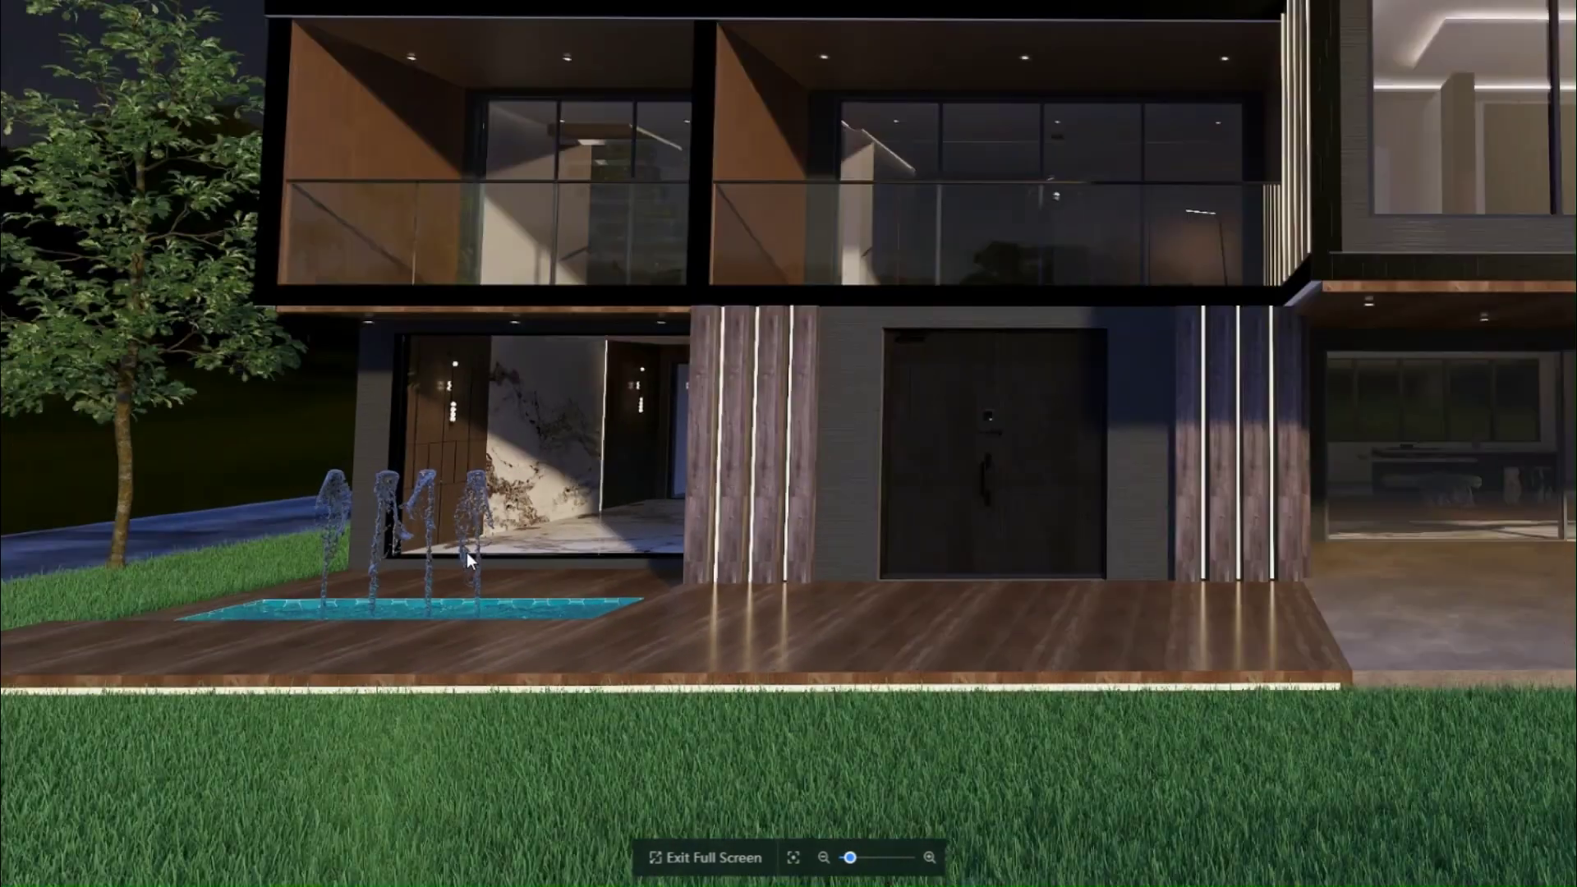
pyautogui.scroll(2, 674, 551)
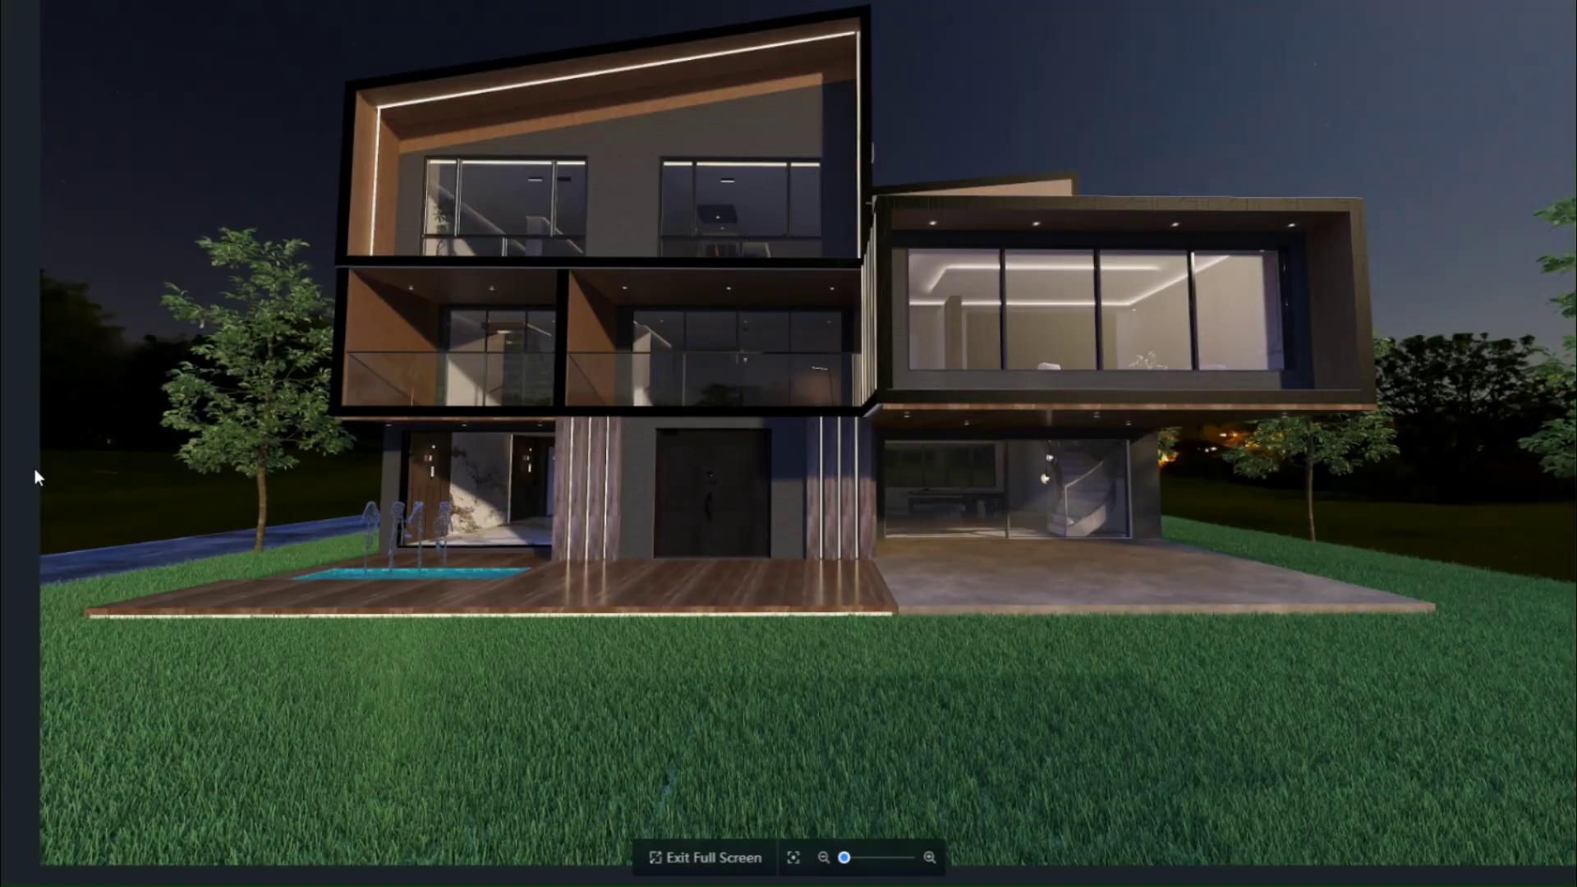
pyautogui.click(681, 873)
pyautogui.click(239, 329)
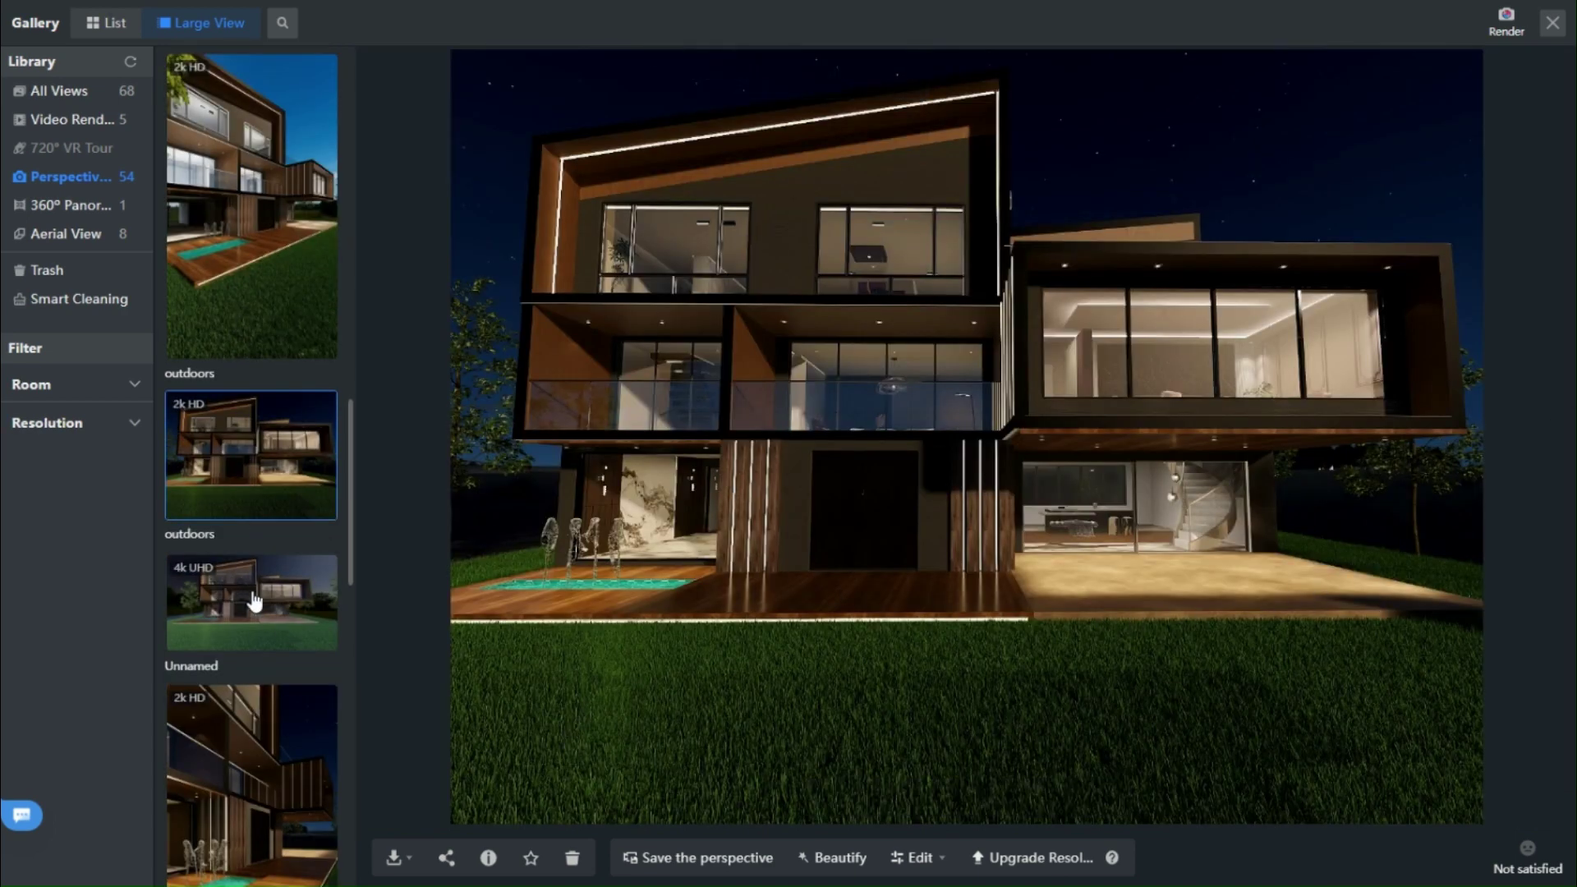
# Switch to the 2k HD Unnamed daylight render with the power pylon and show it full screen
pyautogui.click(250, 622)
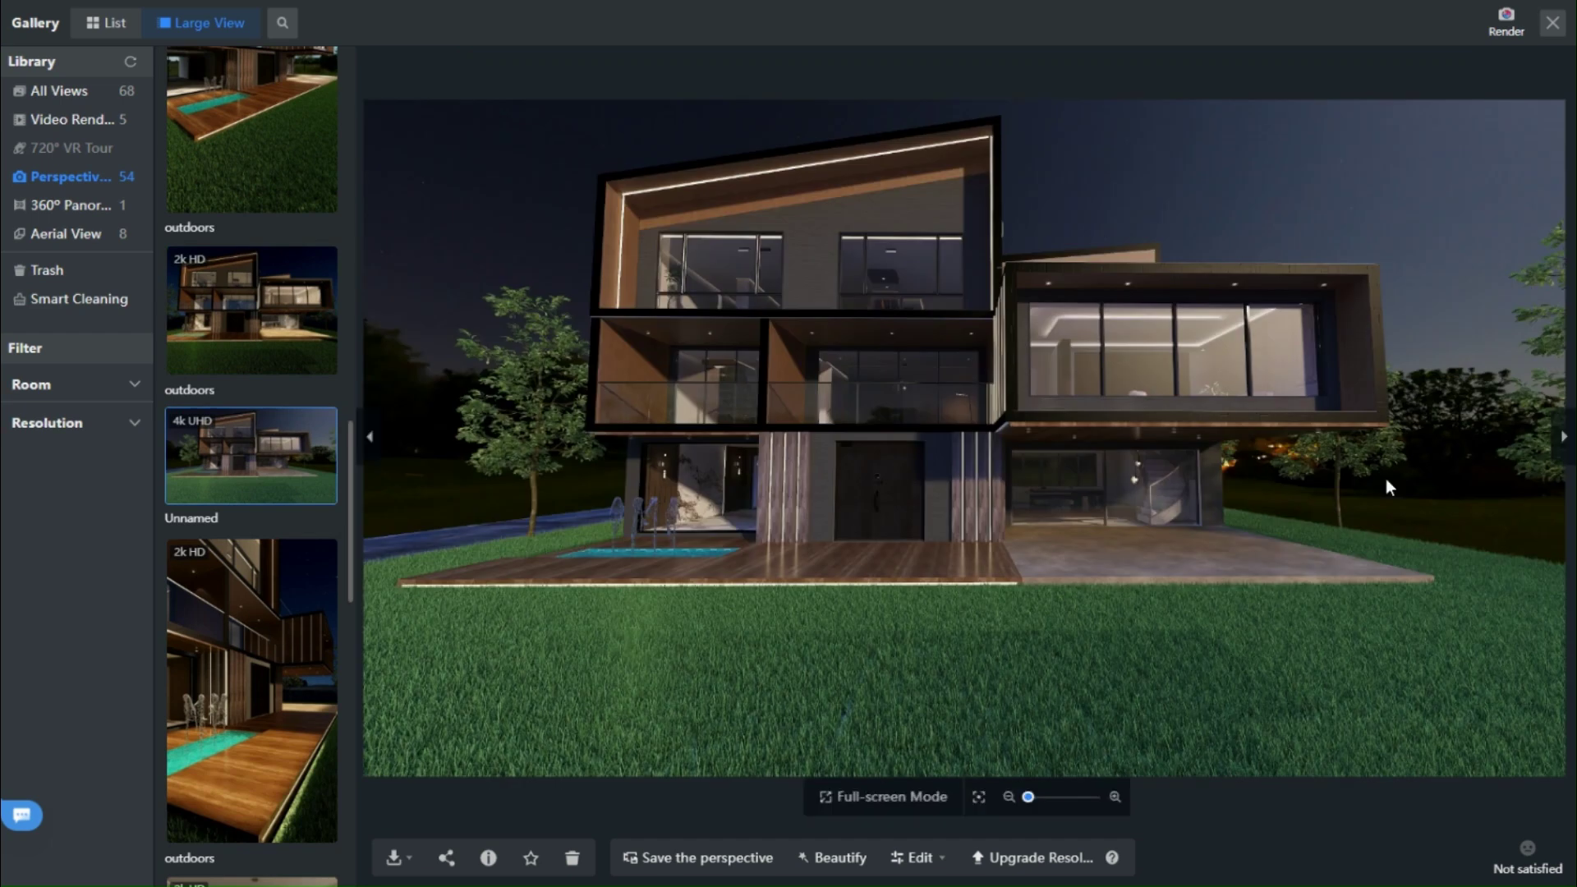
pyautogui.scroll(5, 312, 444)
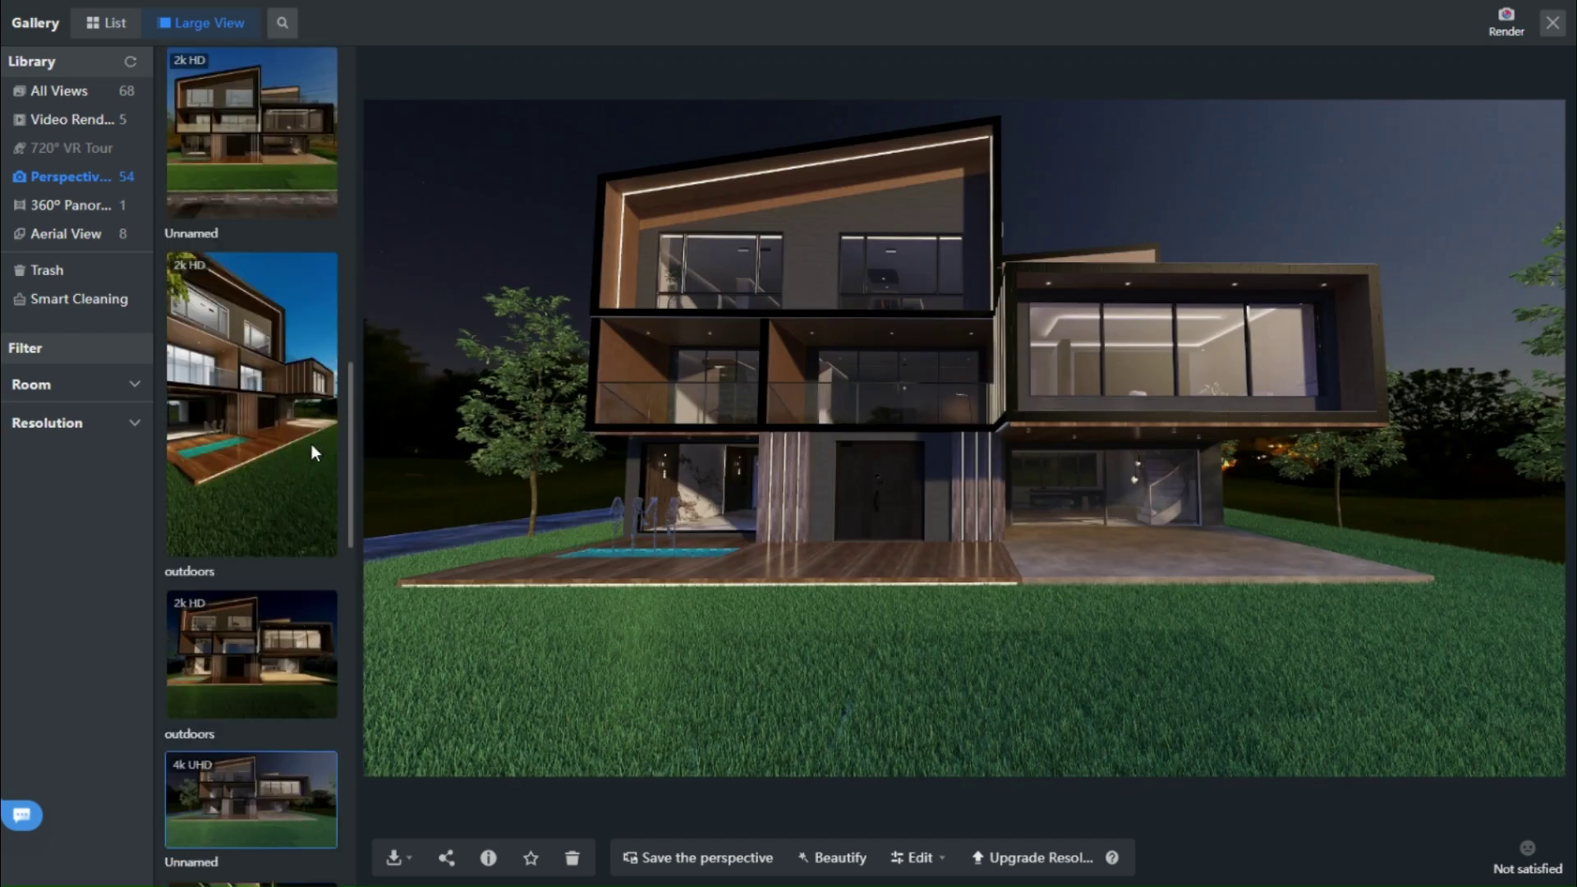
pyautogui.click(253, 510)
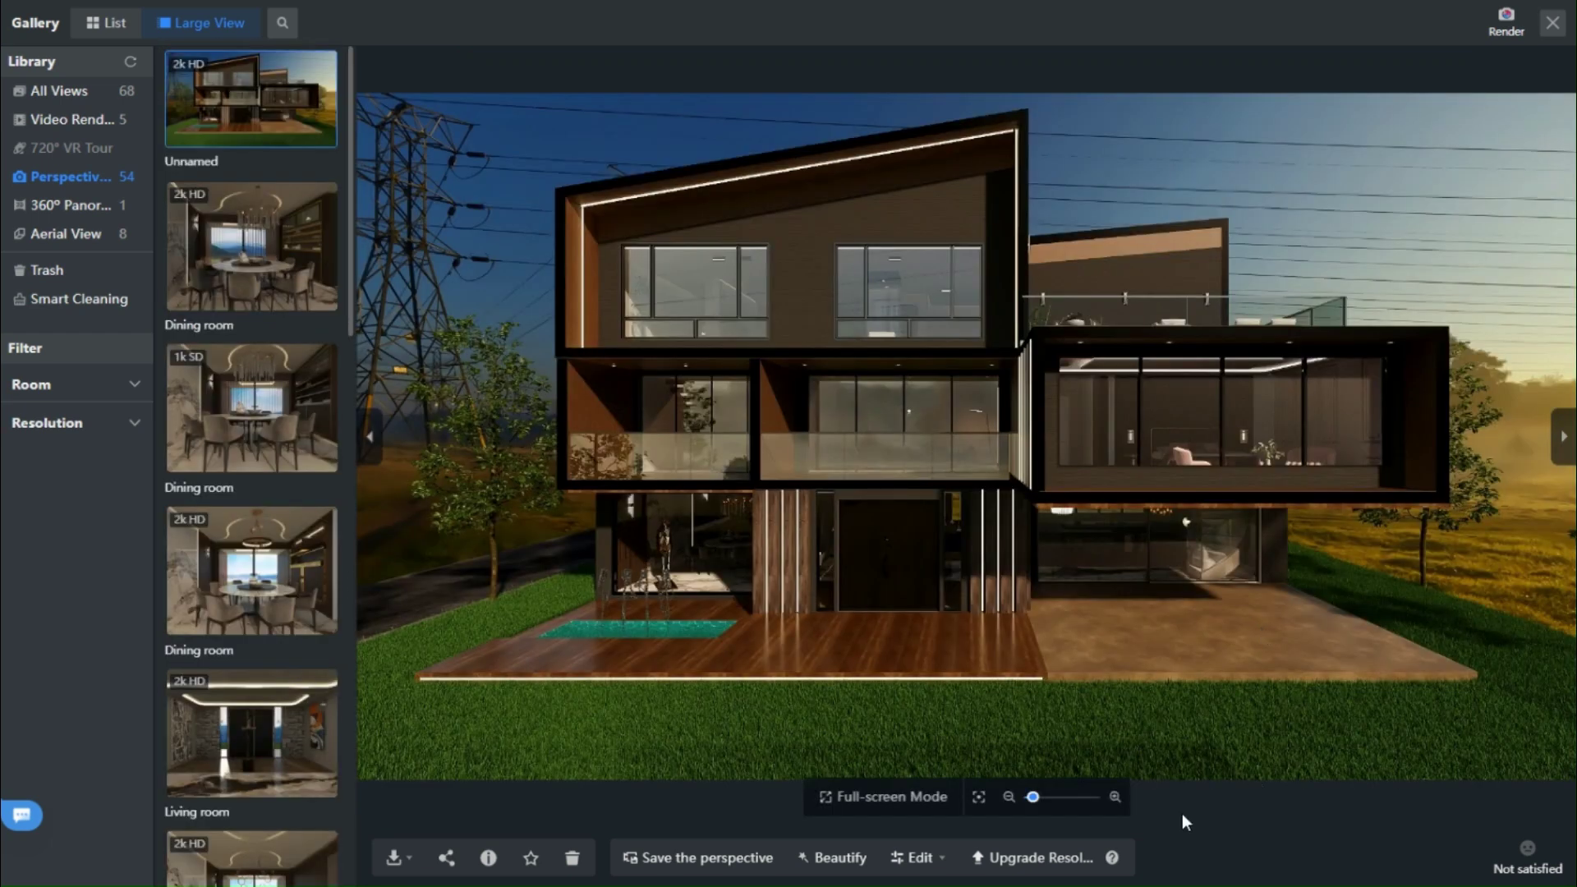
pyautogui.click(854, 798)
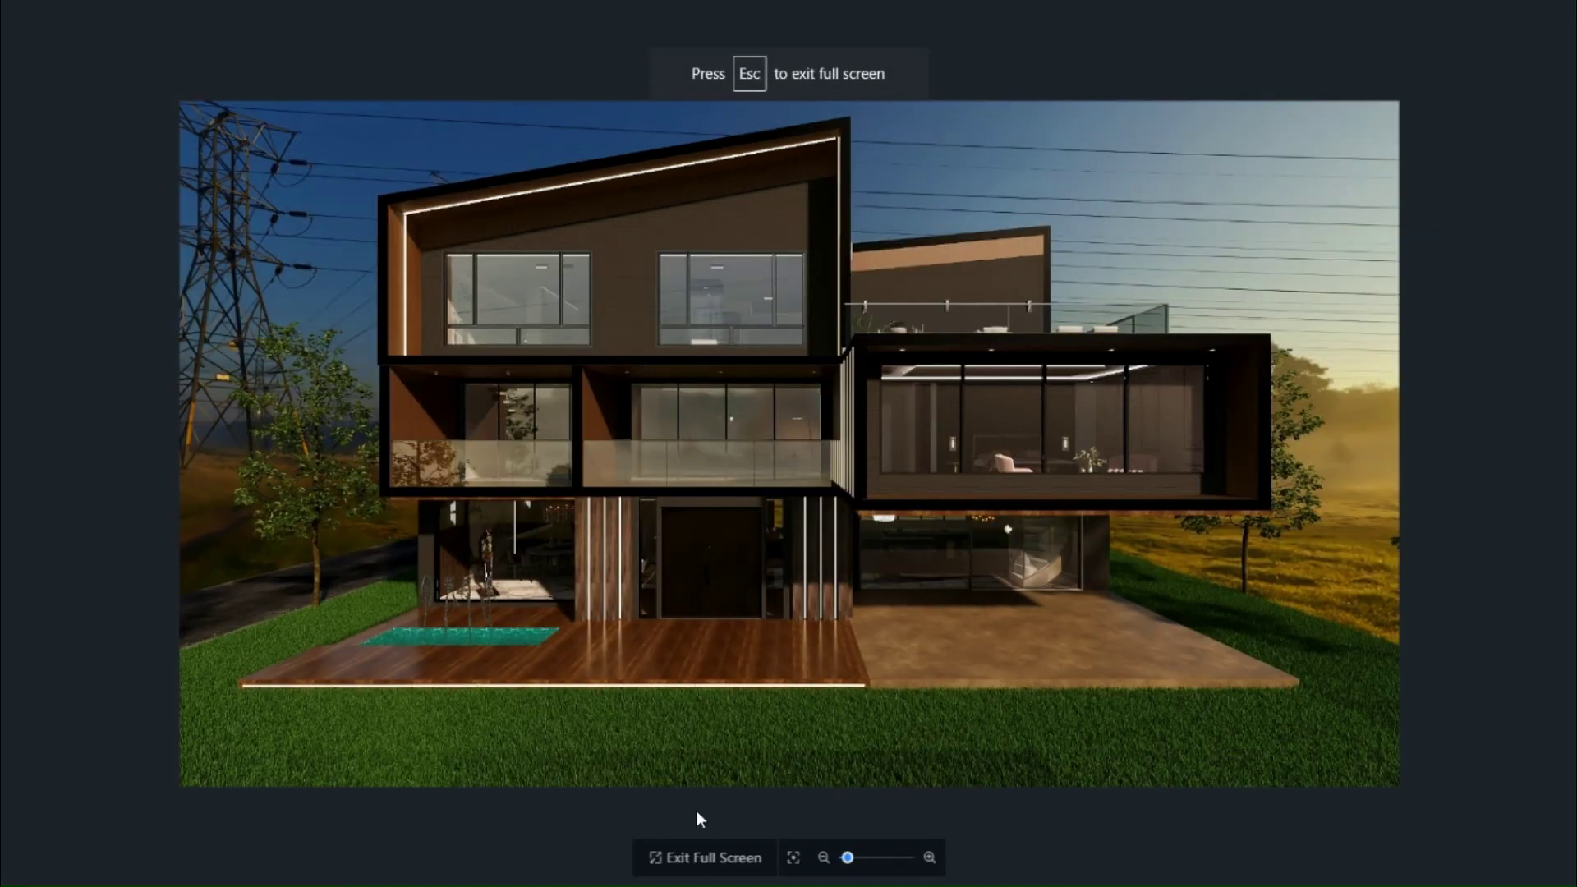
pyautogui.scroll(1, 749, 567)
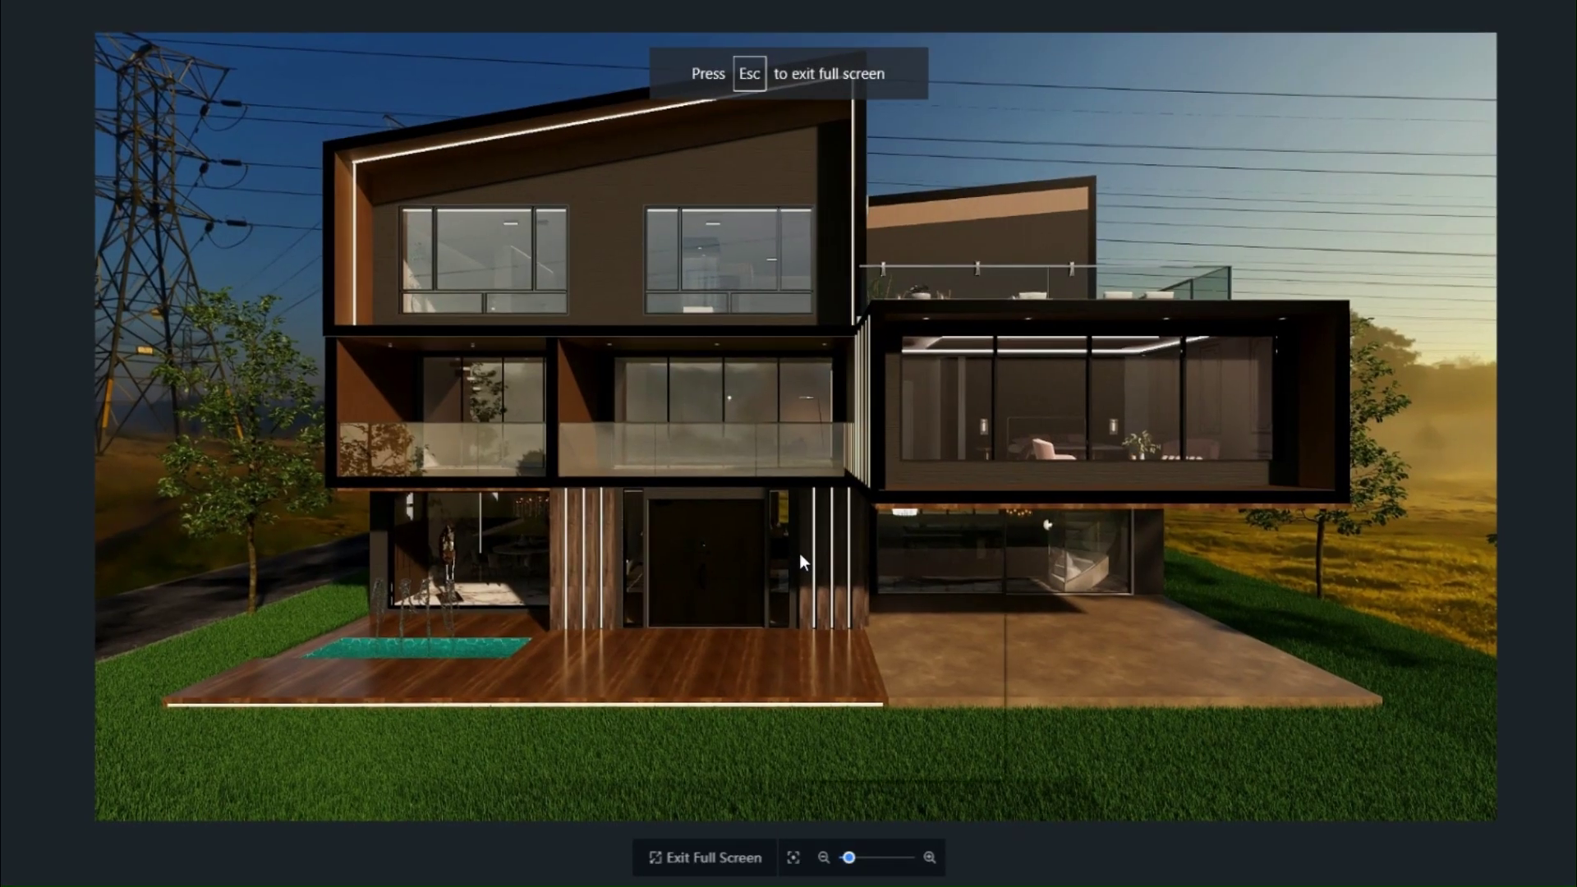